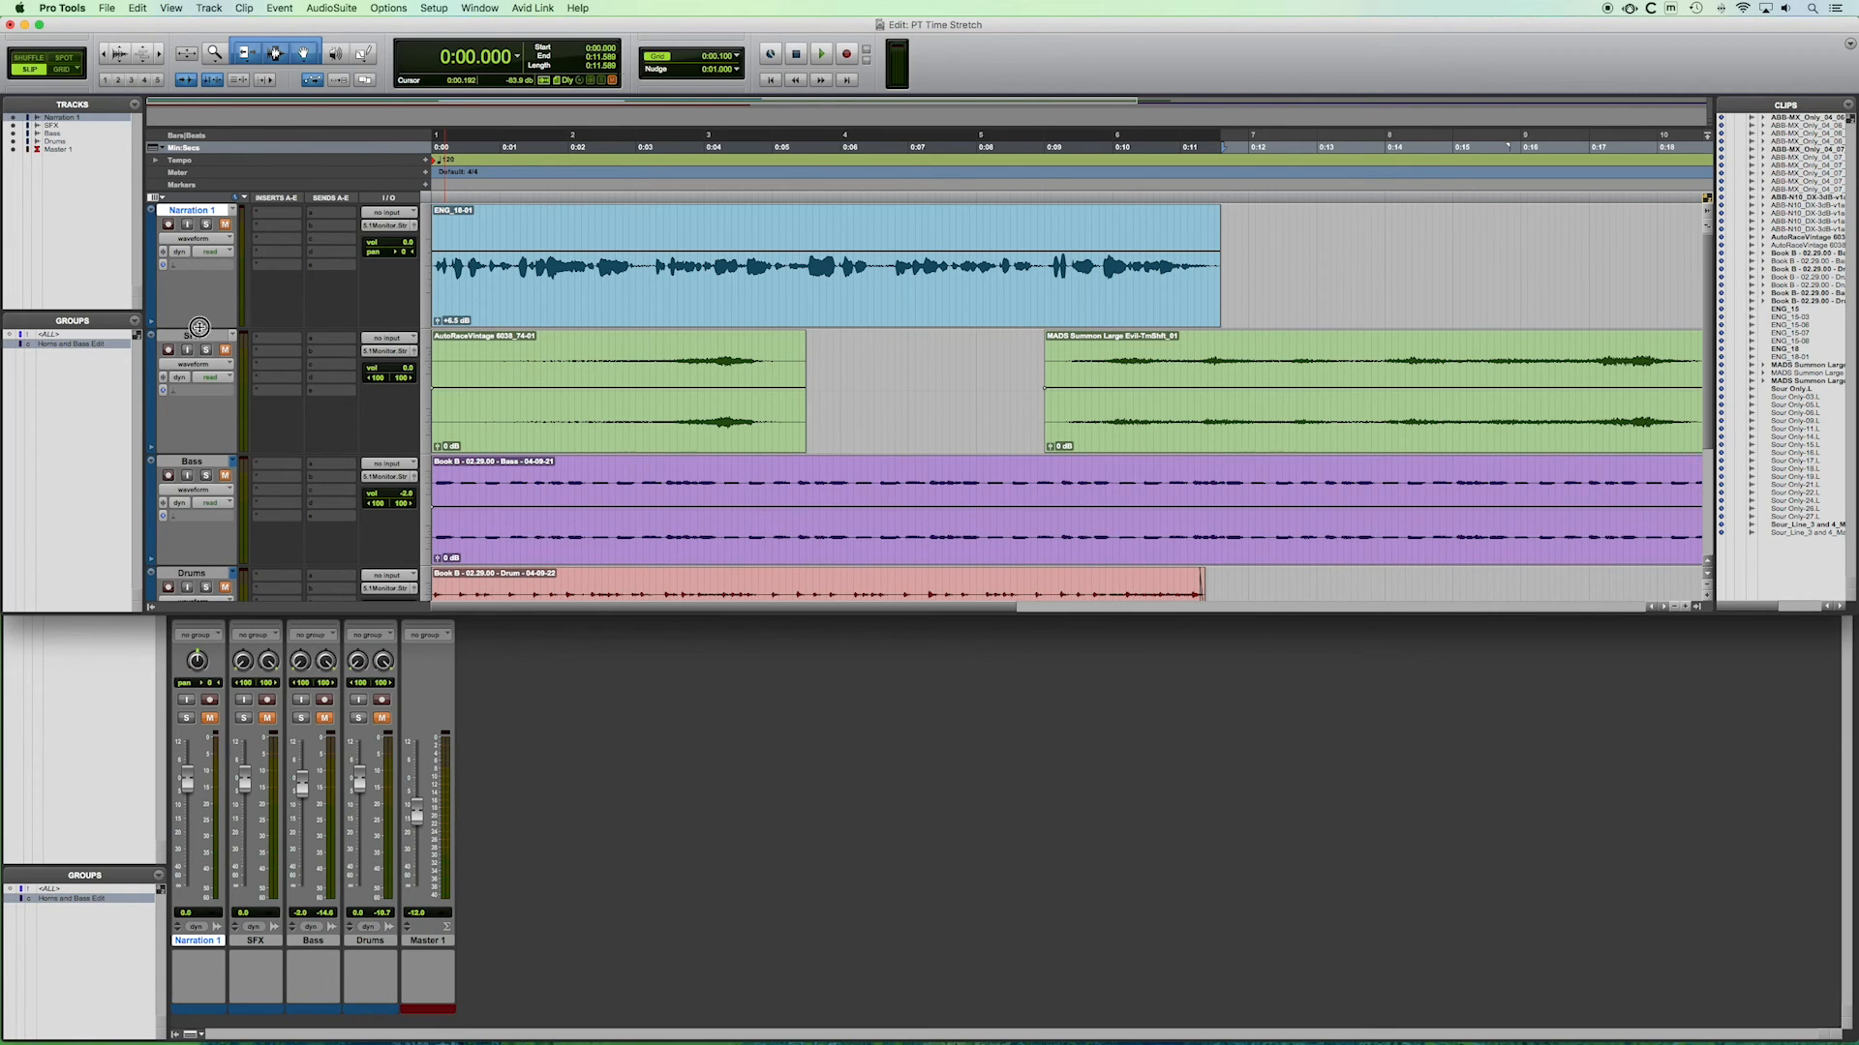
Increase the height of the Narration 1 track and unmute it.
left_click_drag(198, 327, 195, 514)
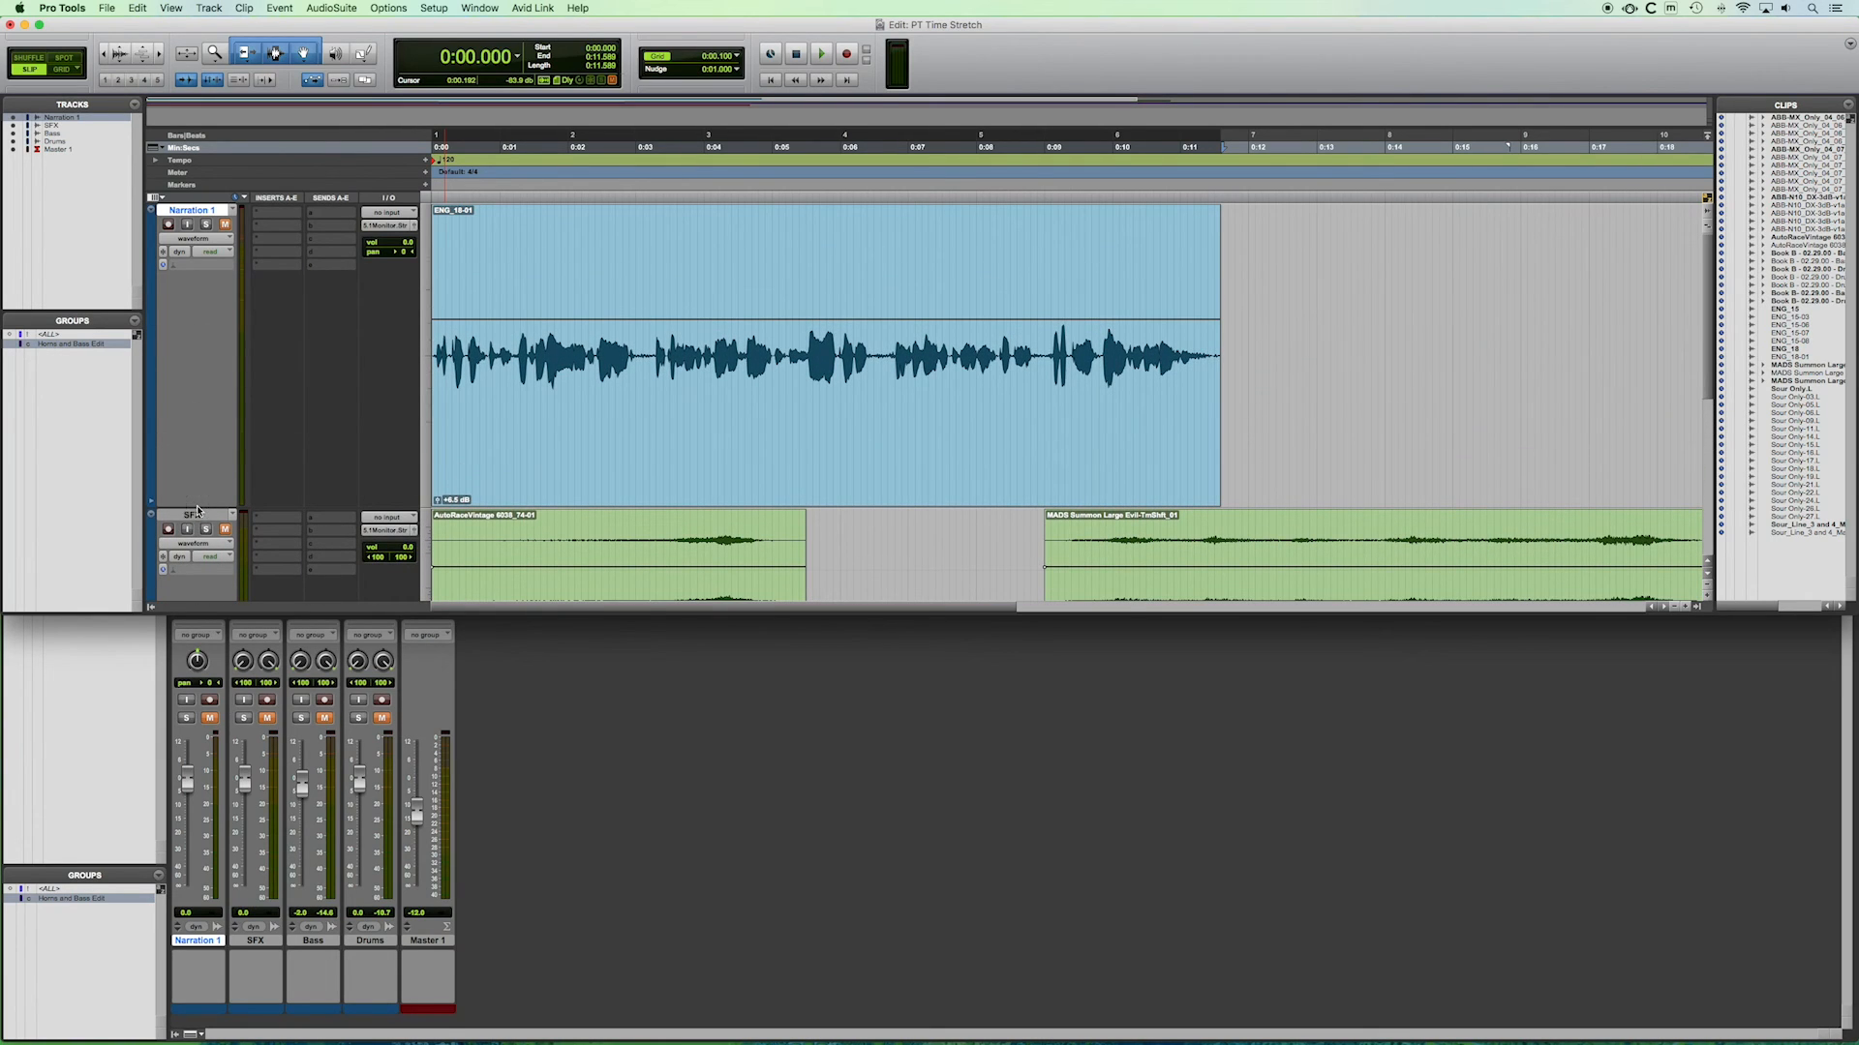
left_click(225, 225)
Check the output assignments of the Narration 1 and Master 1 tracks without changing them.
left_click(404, 226)
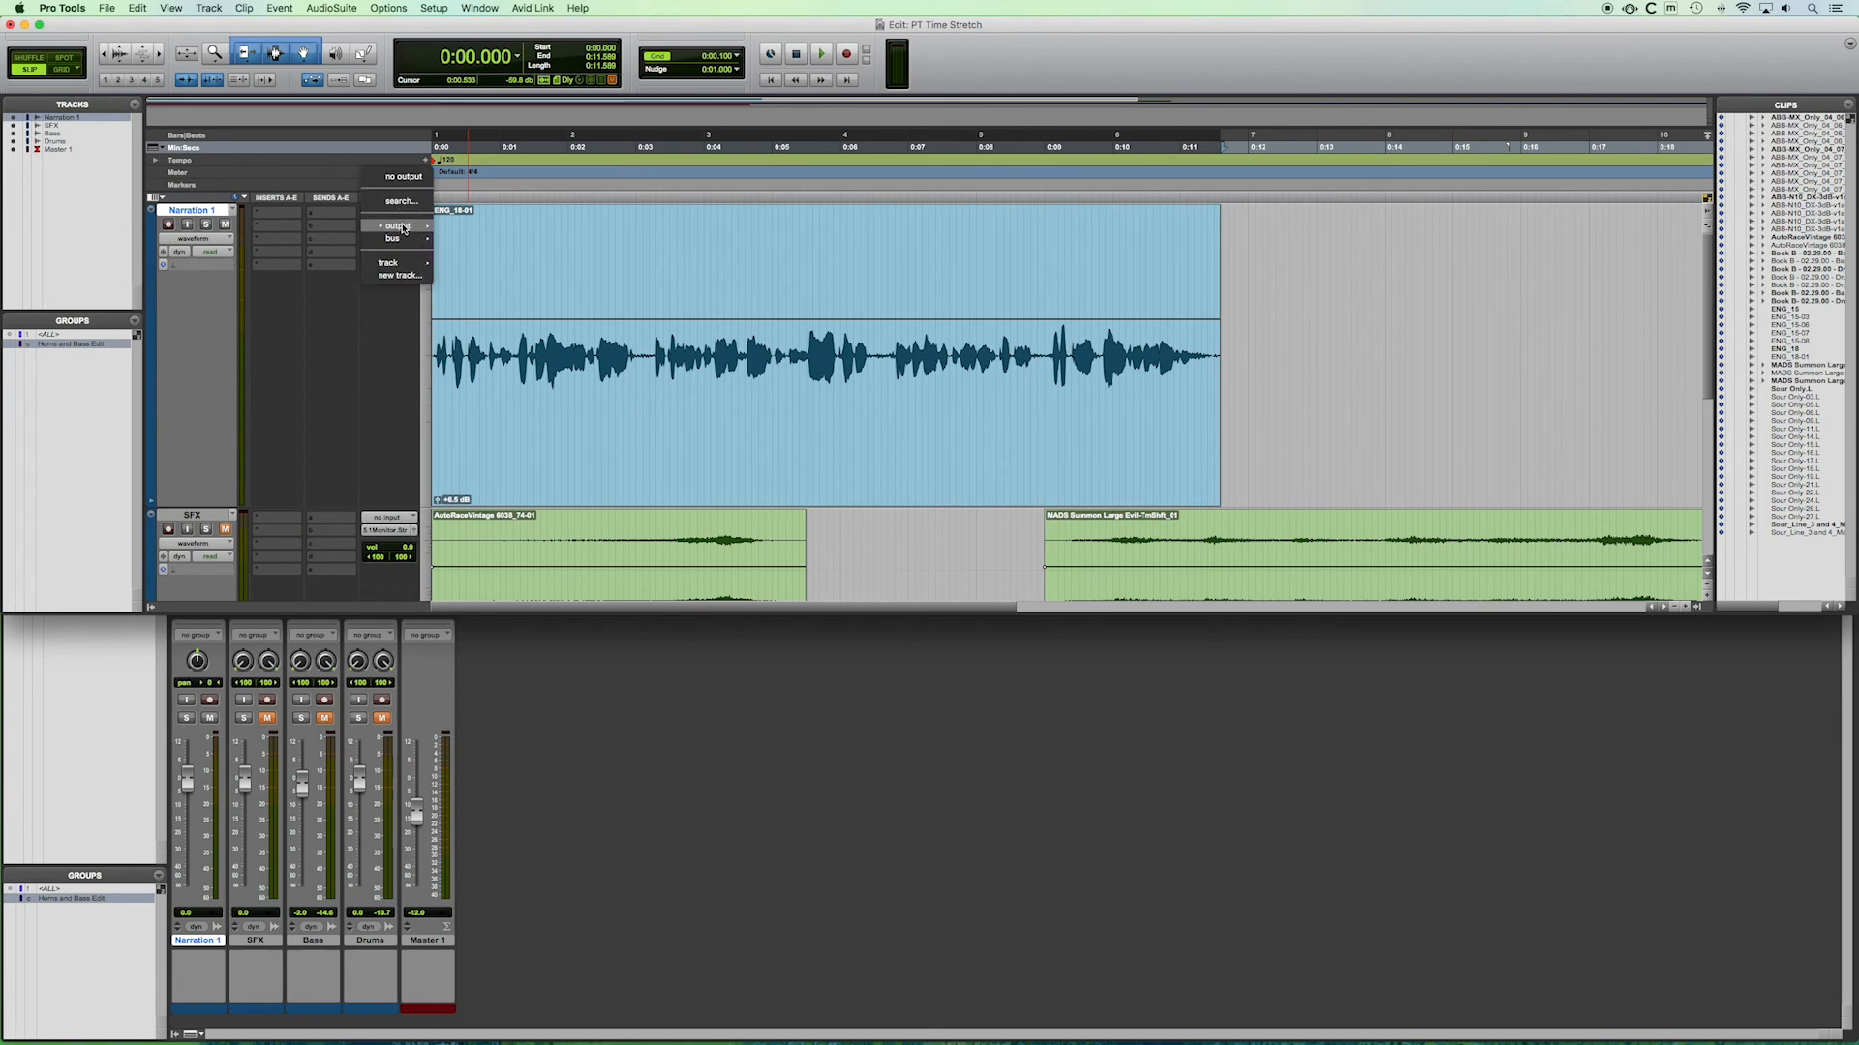
mouse_move(404, 226)
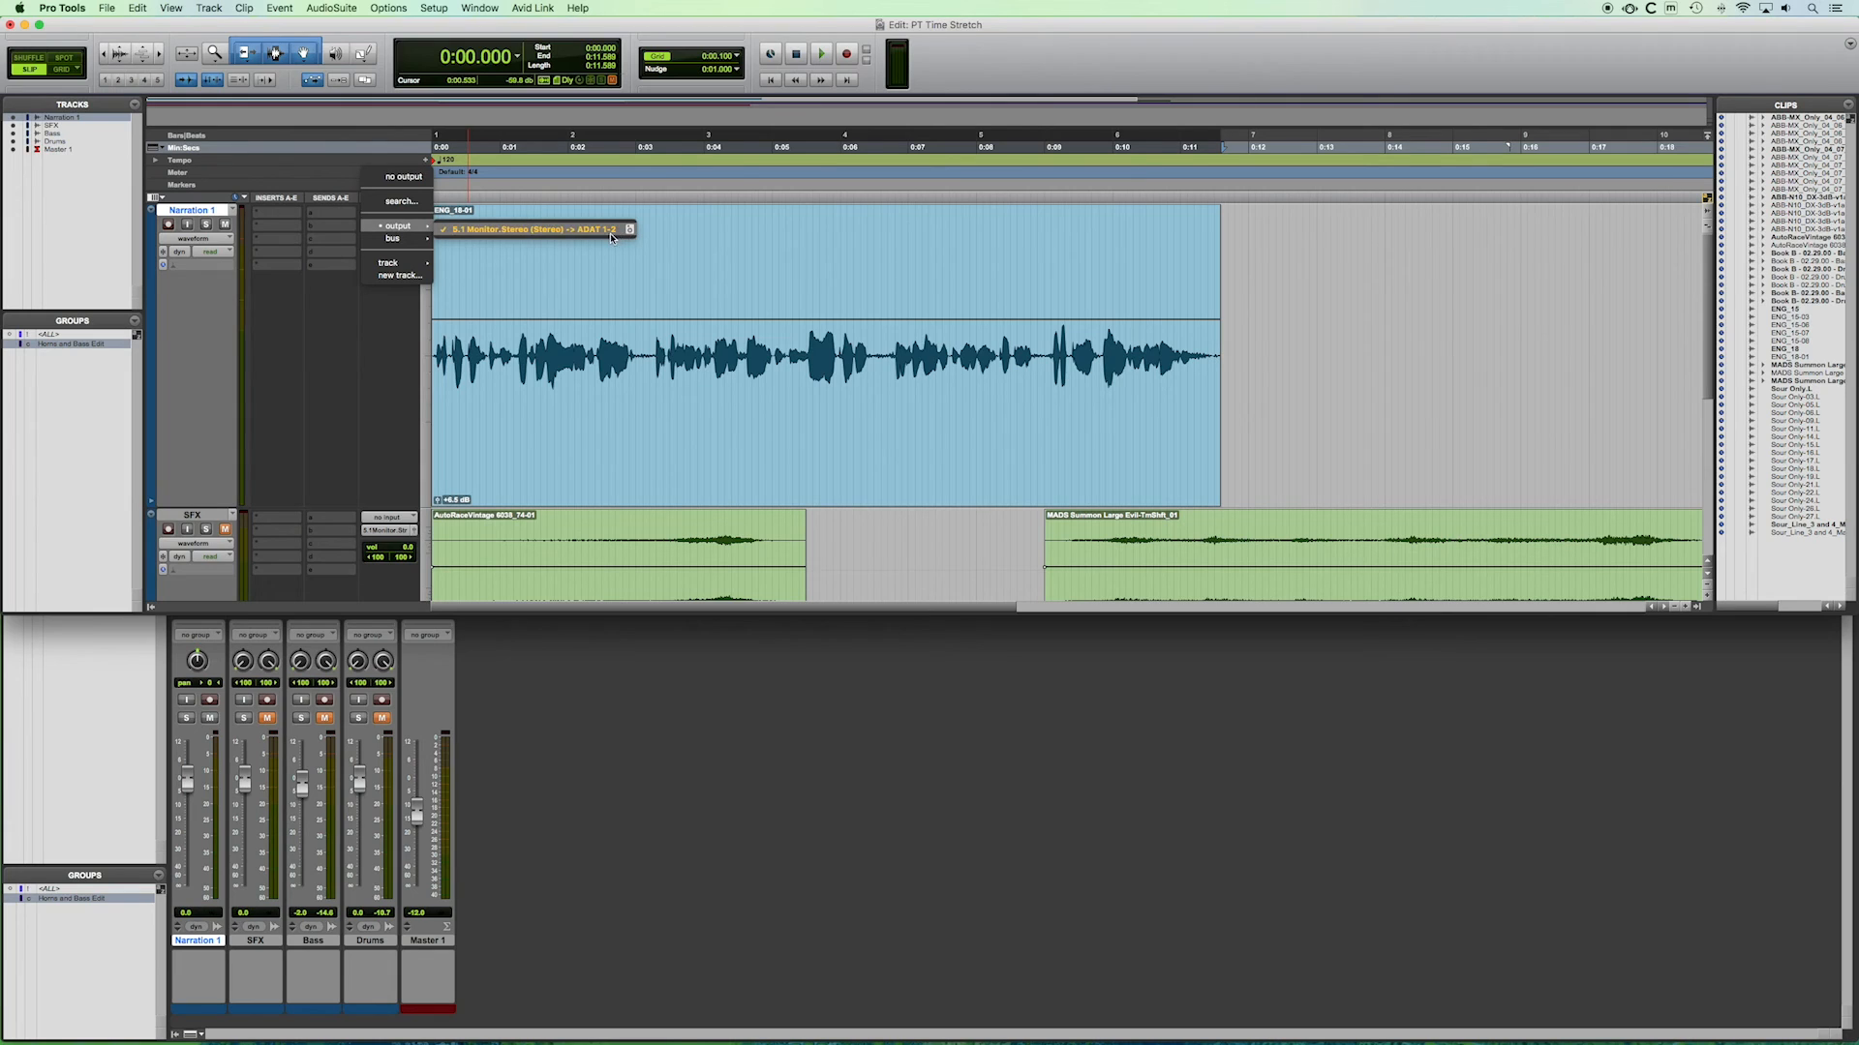
left_click(459, 235)
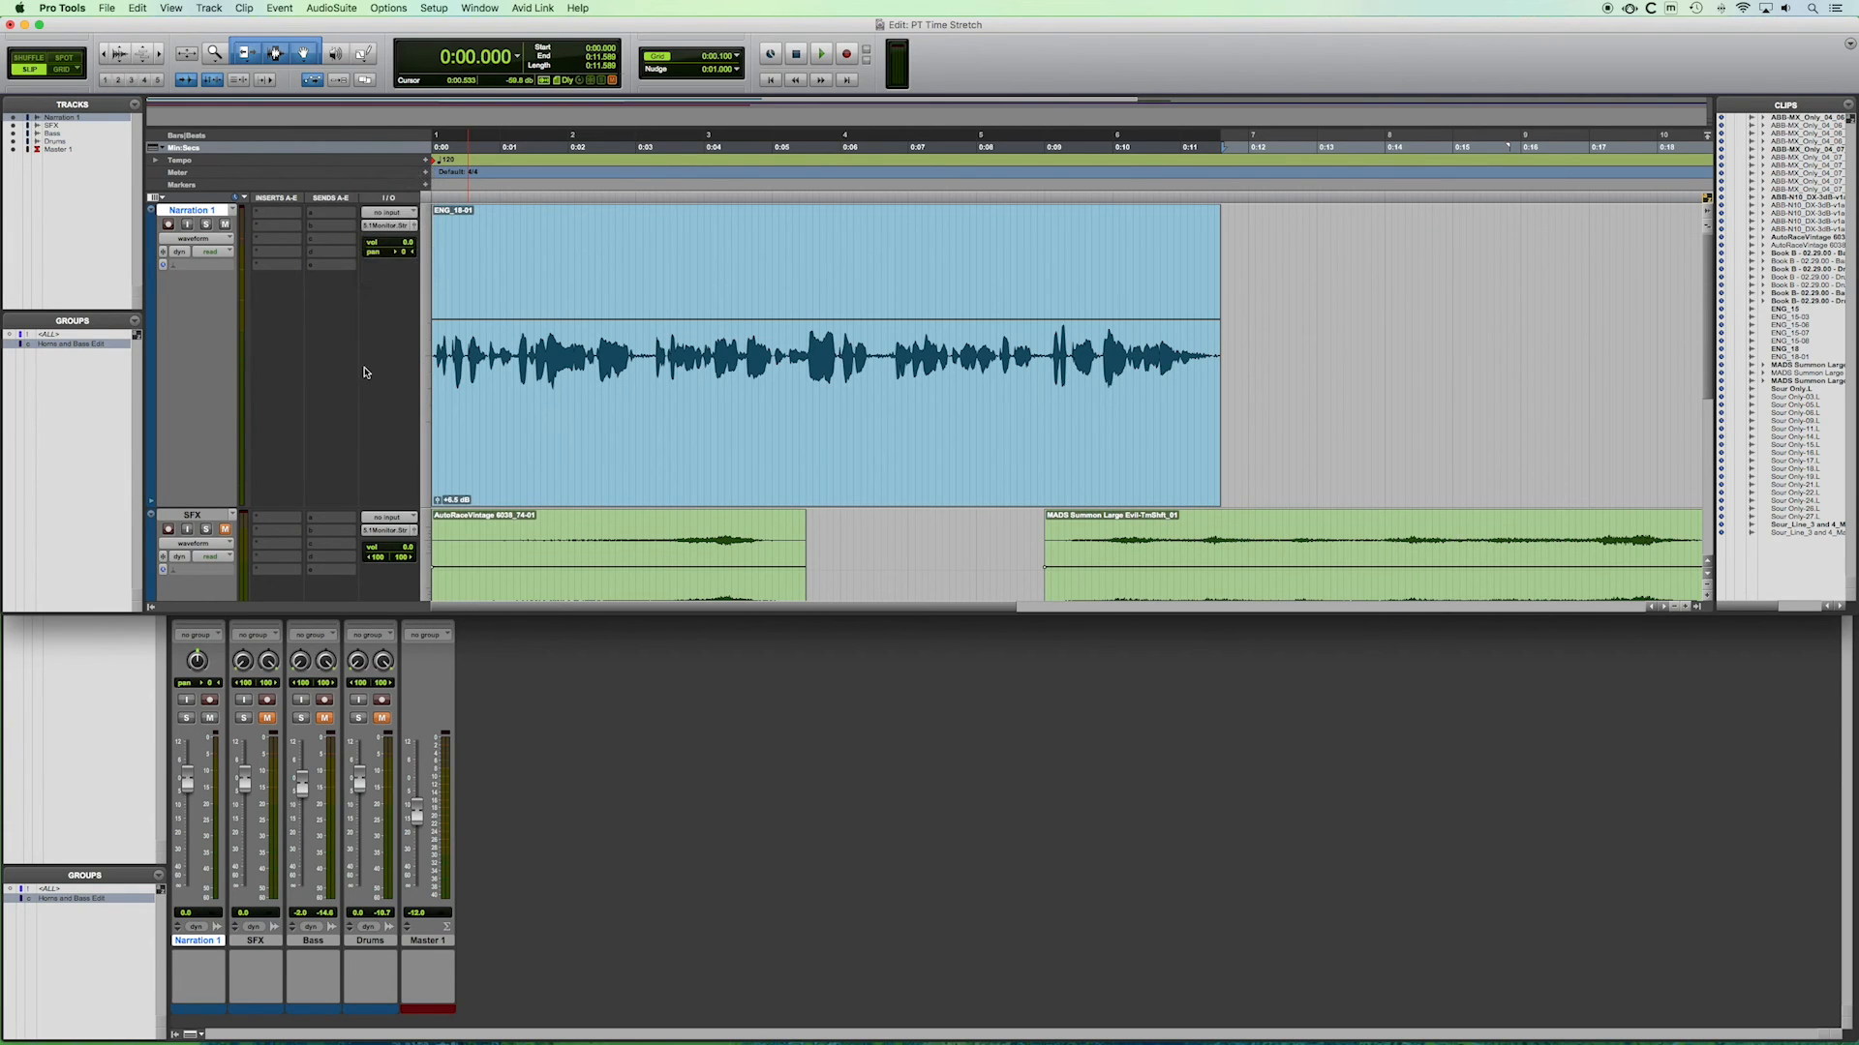
scroll(366, 371, "down", 5)
scroll(366, 372, "down", 2)
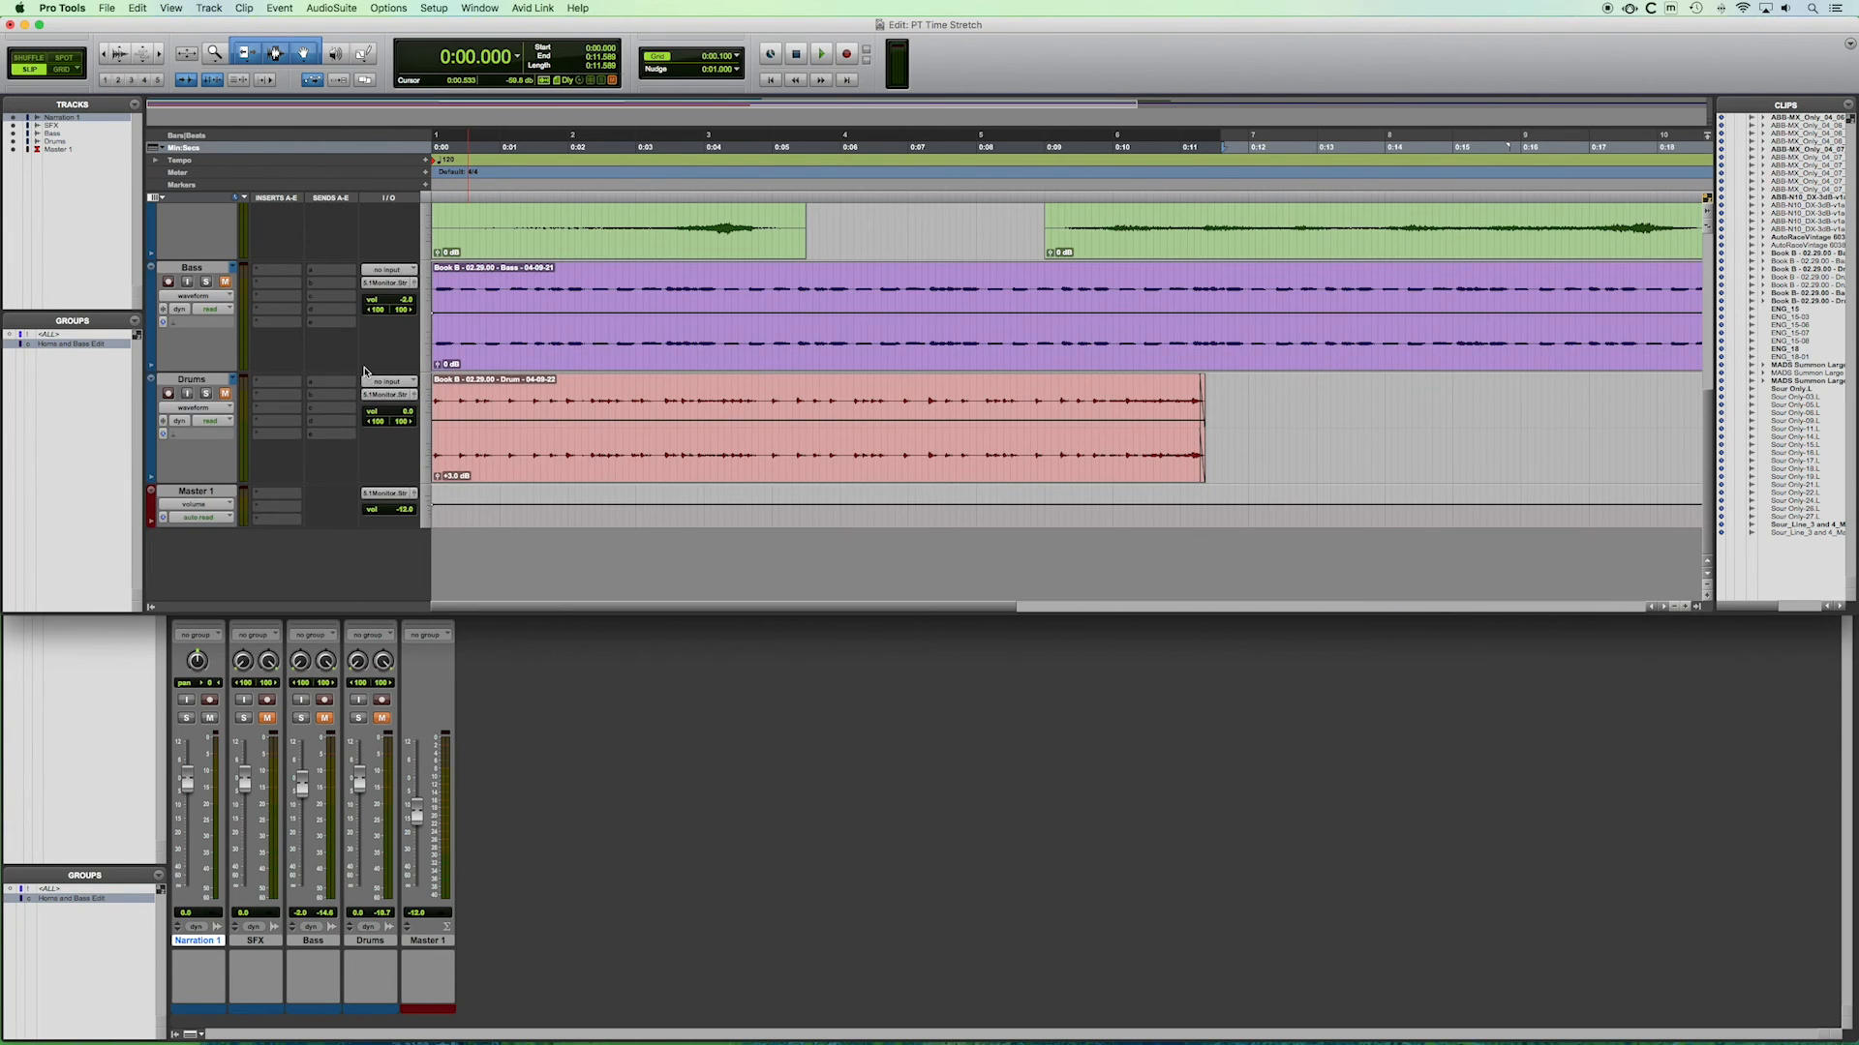
left_click(396, 497)
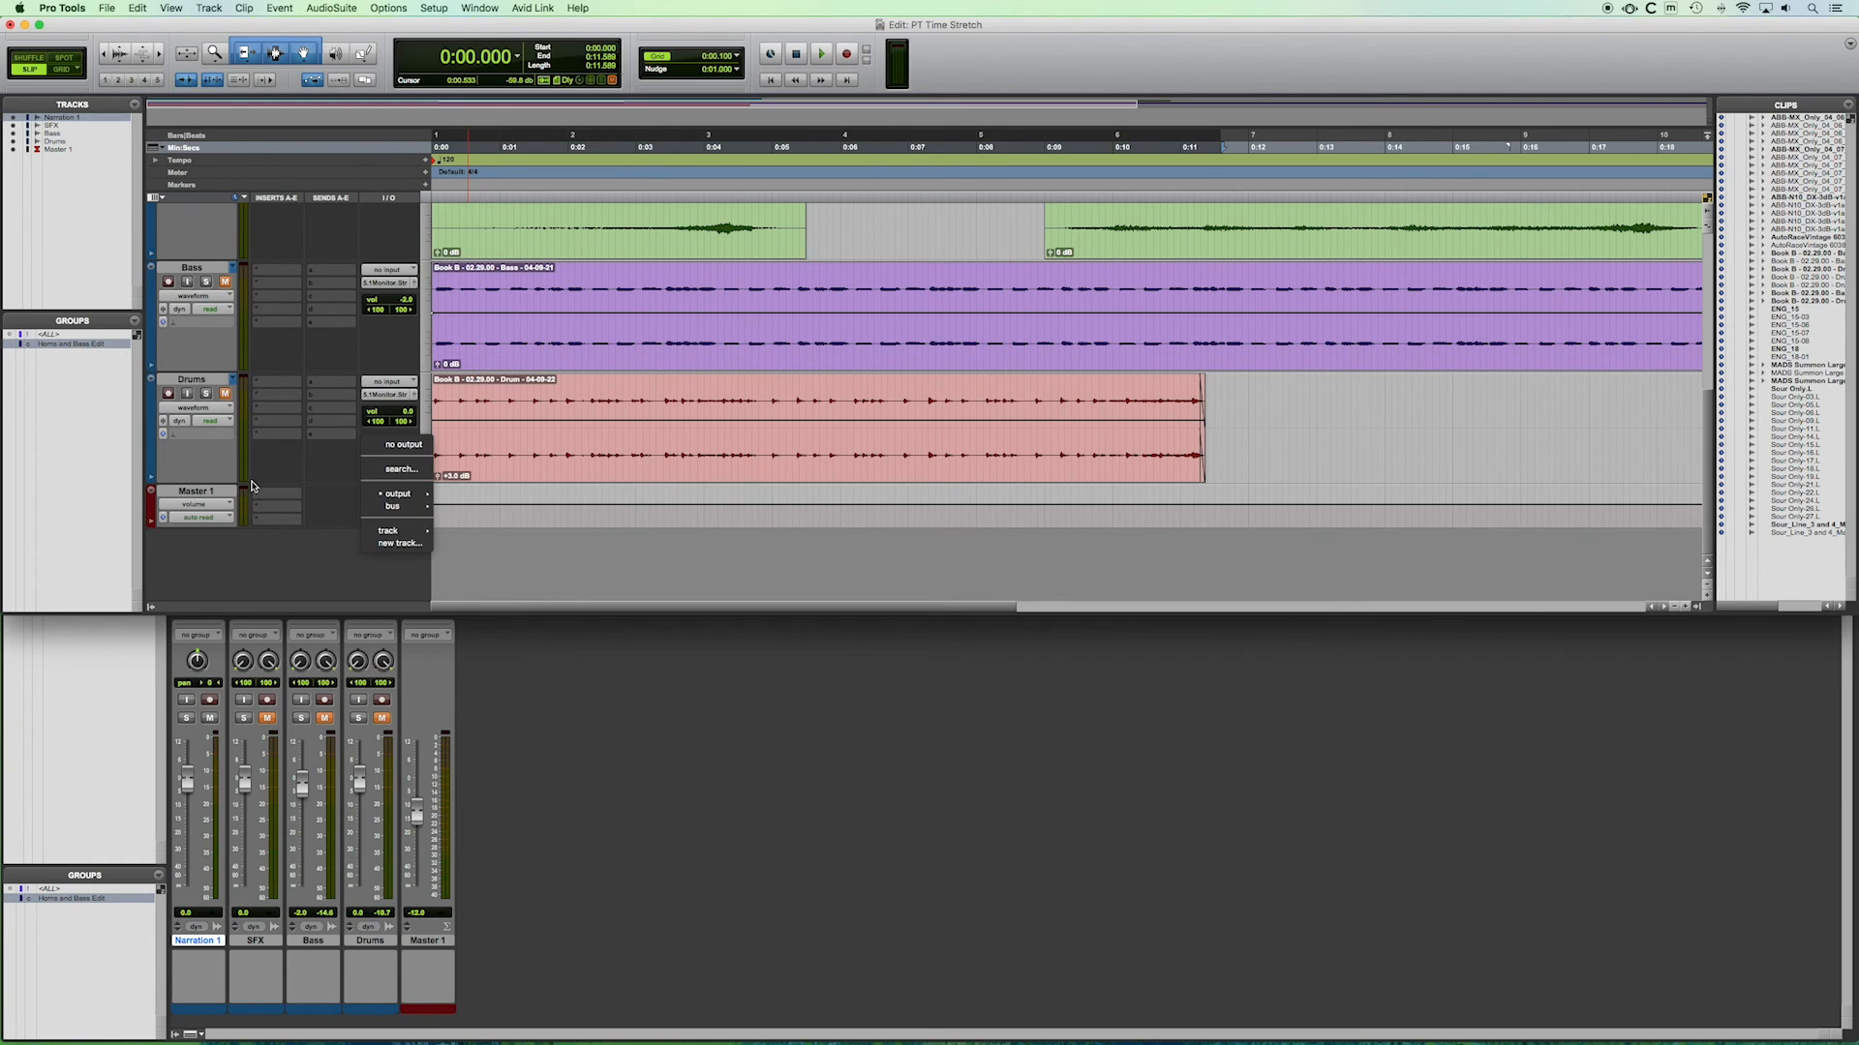
left_click(206, 490)
scroll(611, 475, "up", 5)
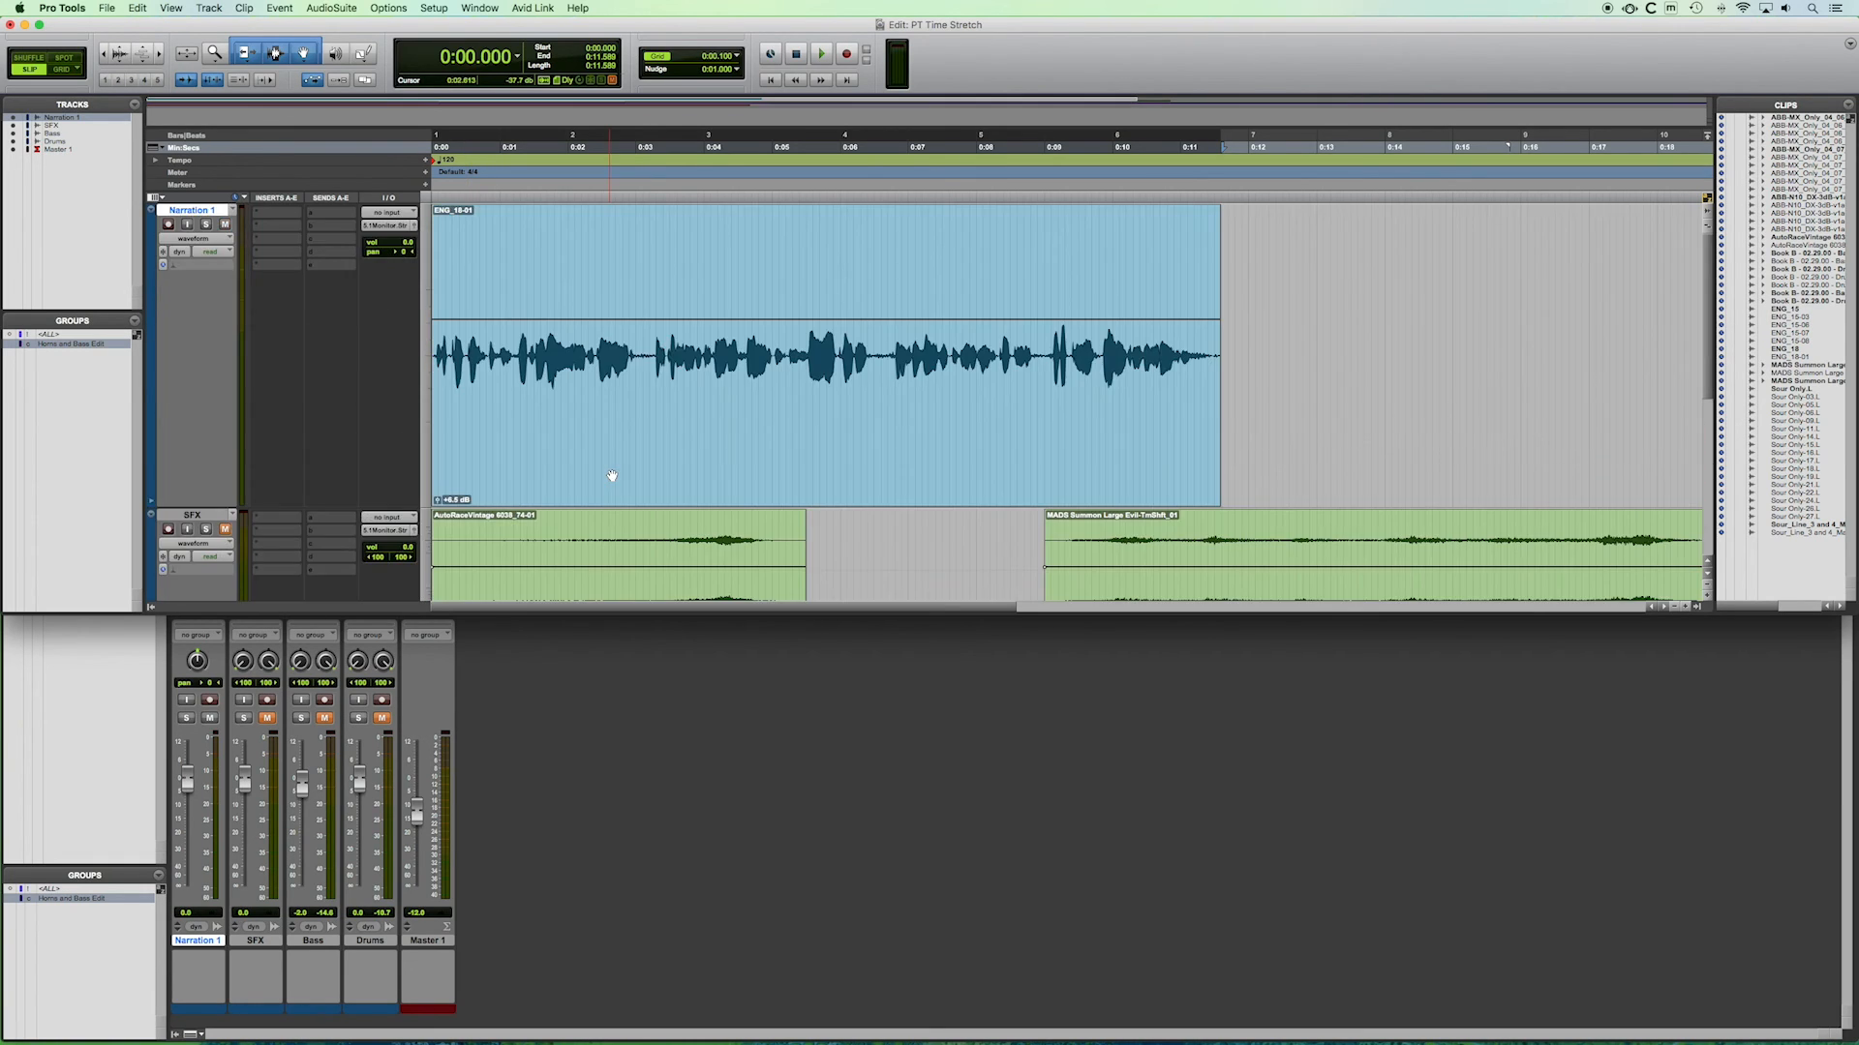
Play the original narration clip from its start and deselect it.
left_click(602, 478)
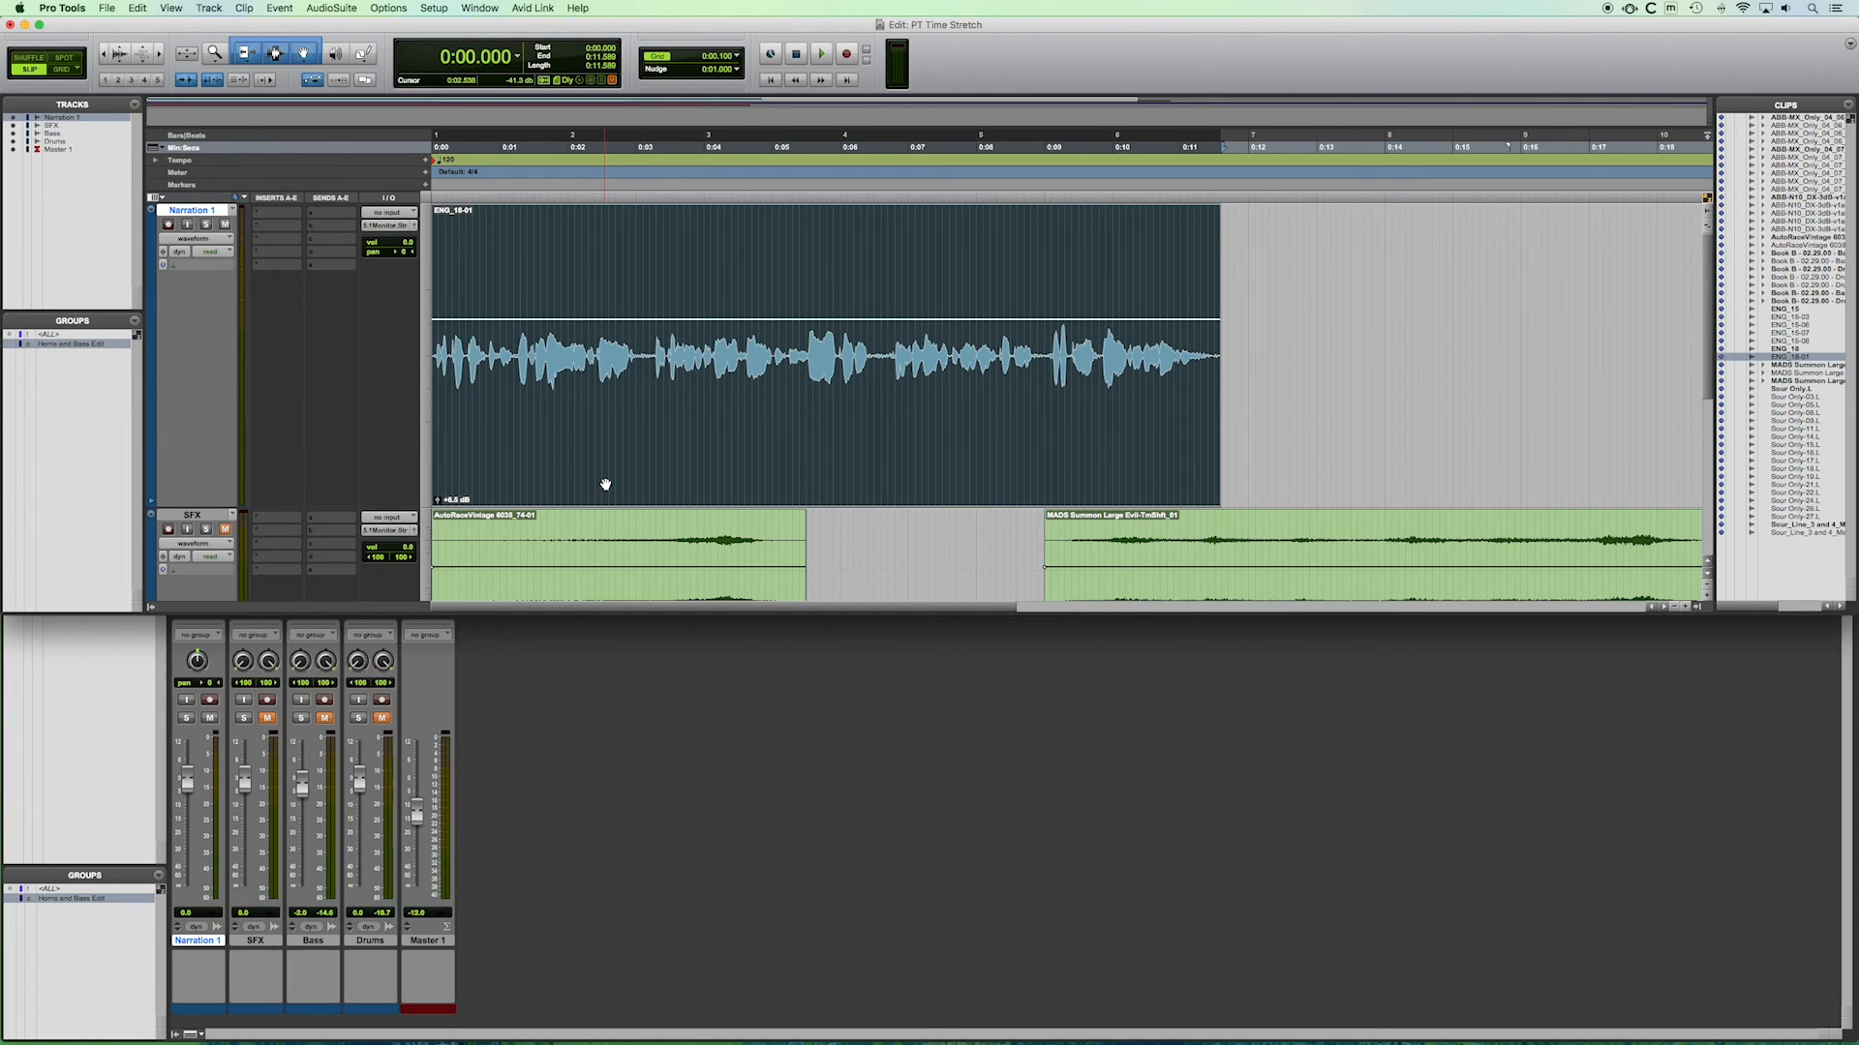
key("space")
left_click(1361, 292)
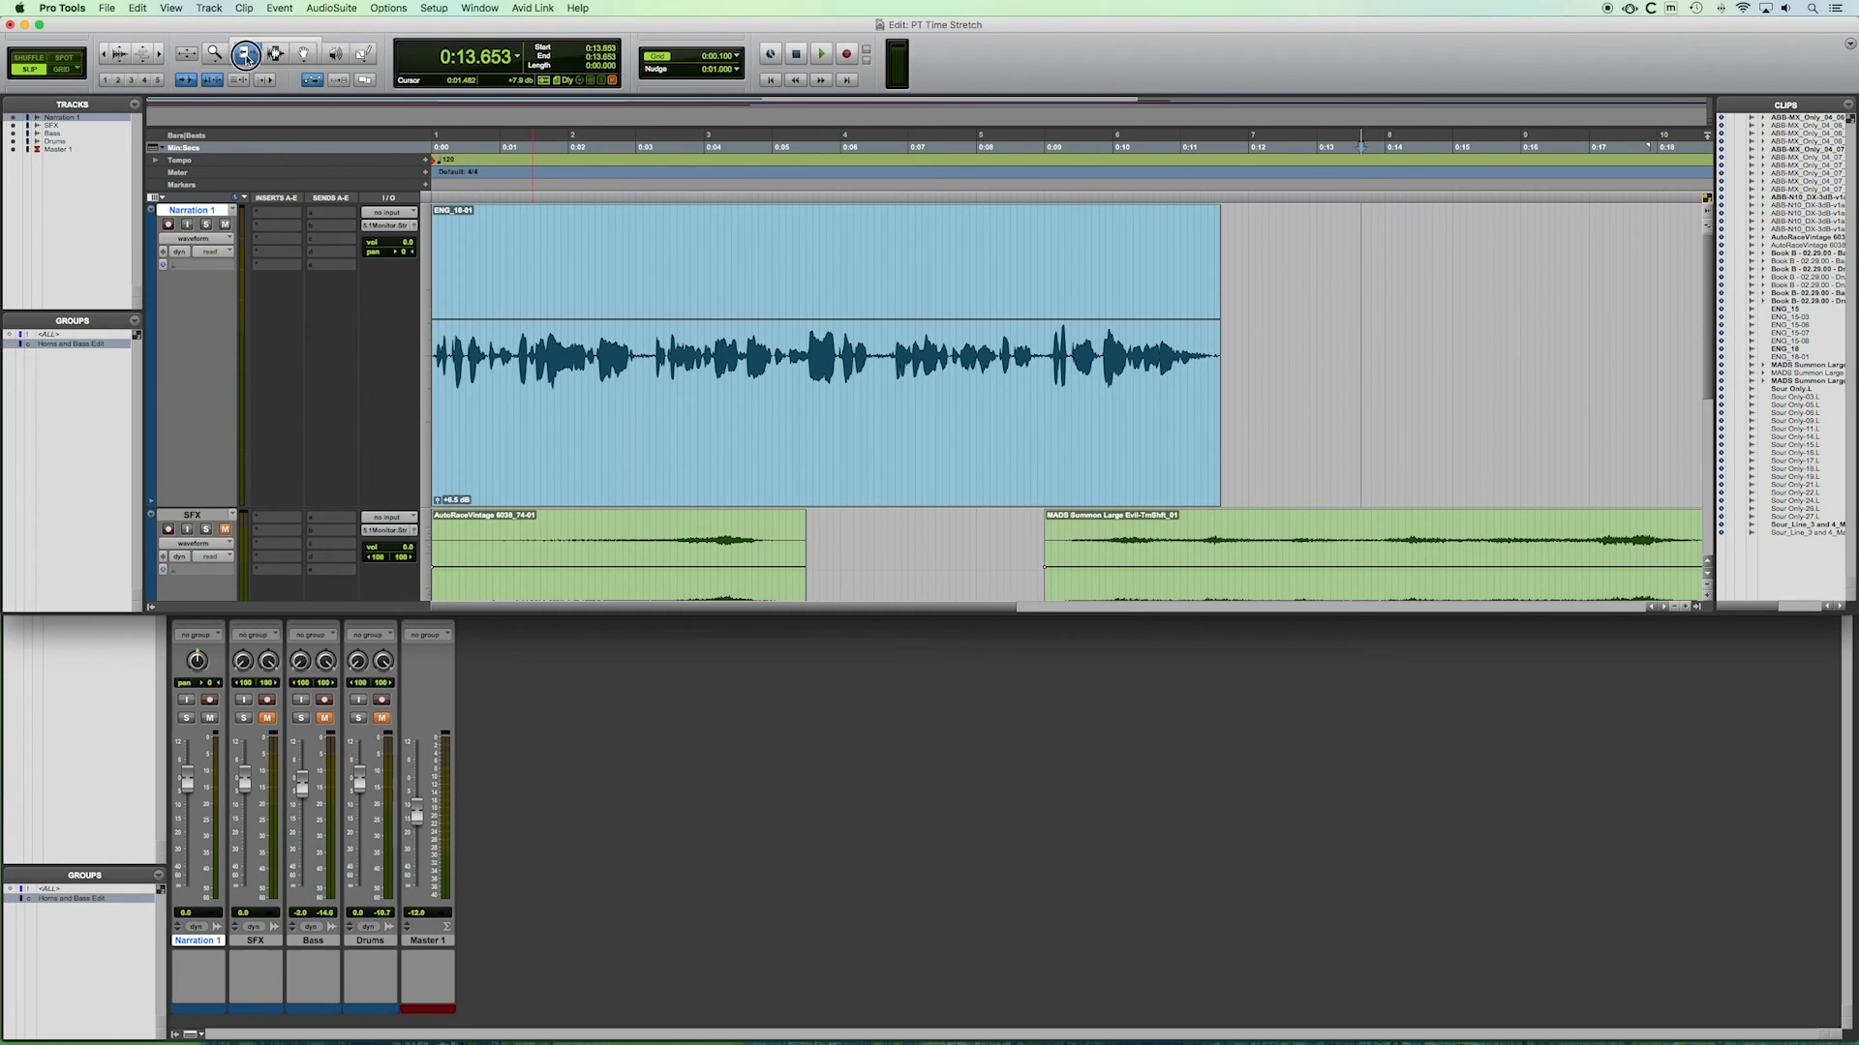
Try to extend the narration clip at its end and its start with the Standard Trim tool, undoing the trim attempt.
left_click(247, 59)
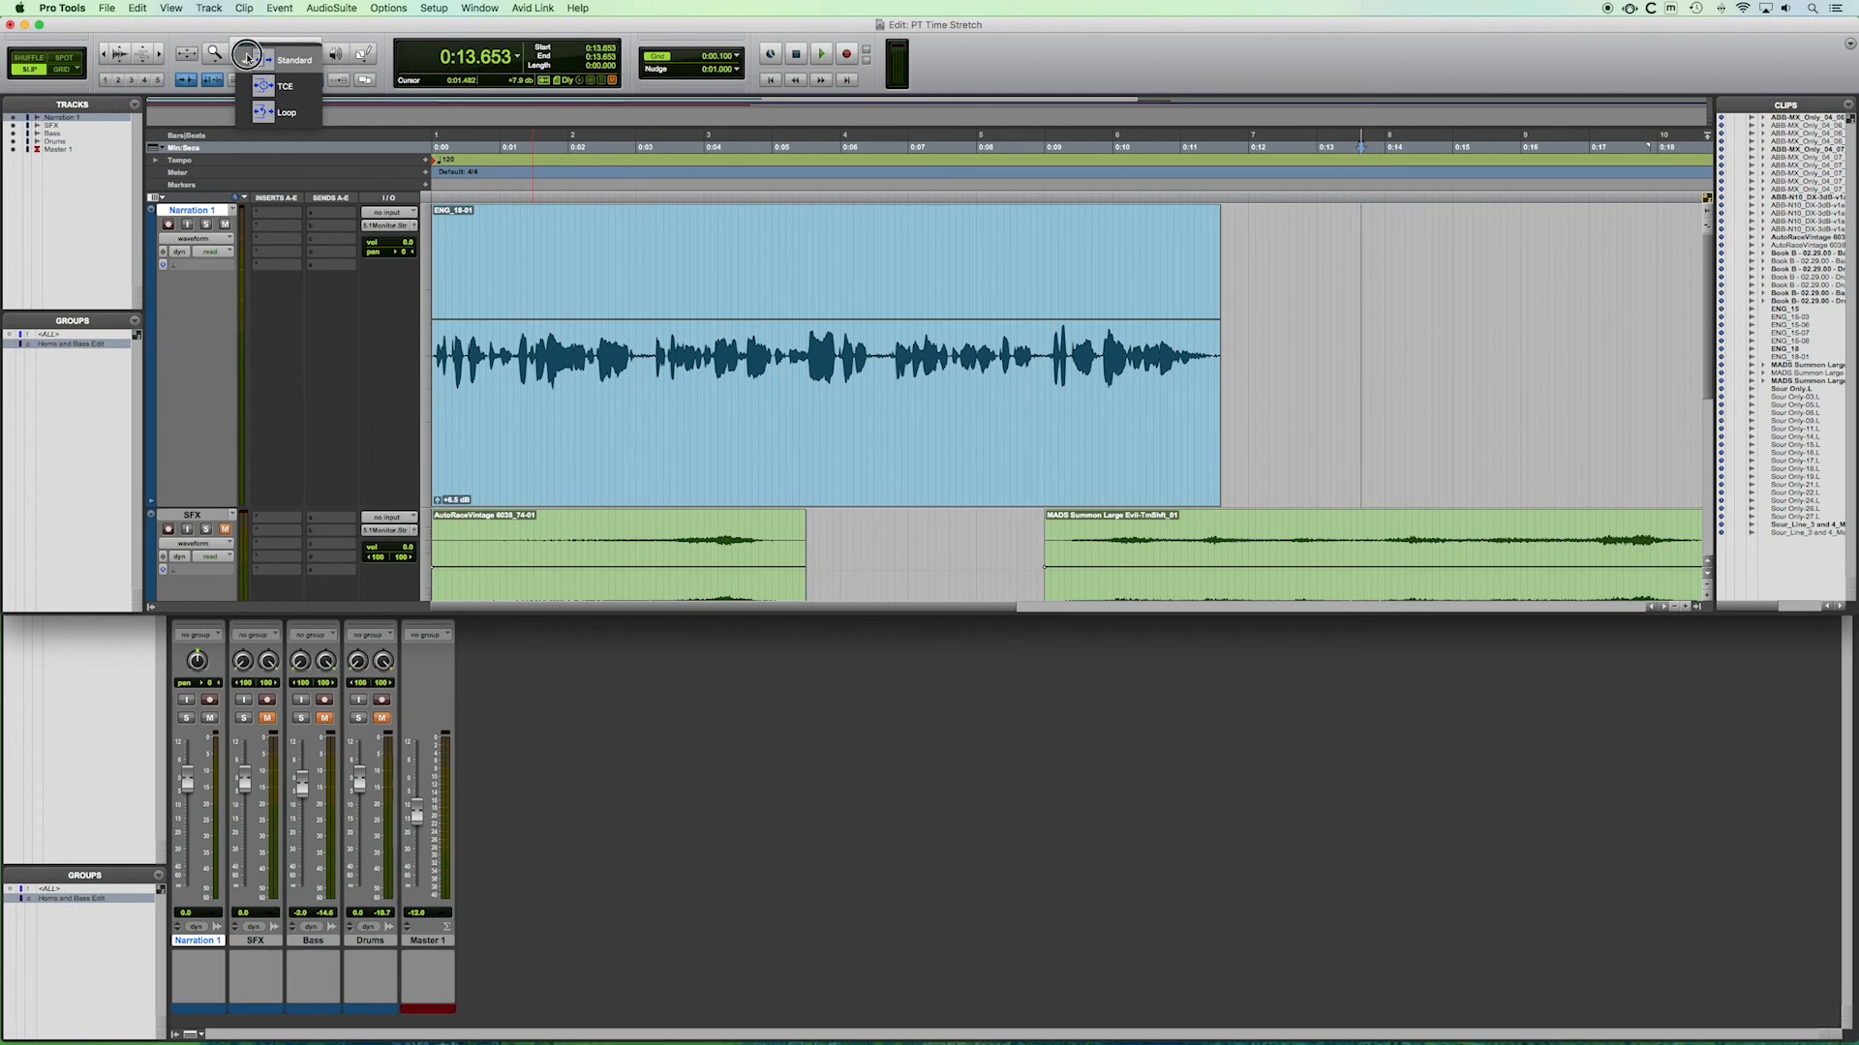
left_click(245, 51)
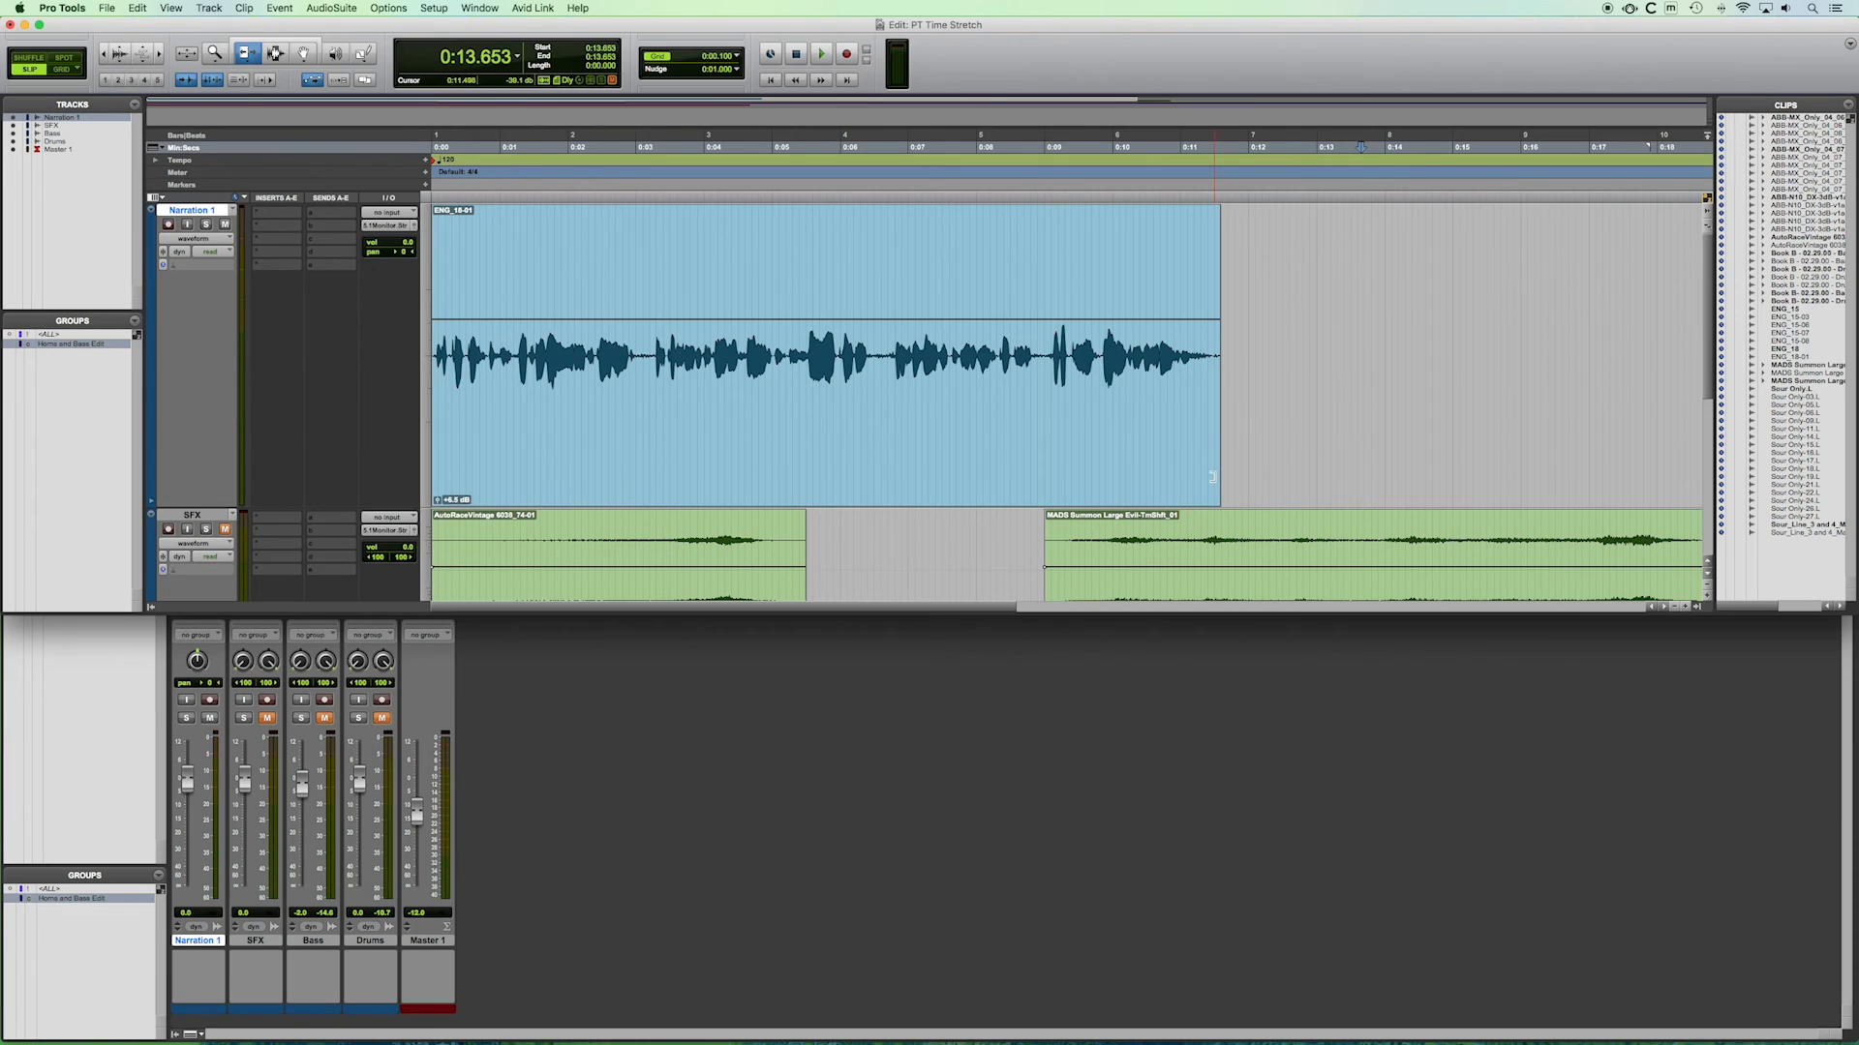
left_click_drag(1211, 476, 1295, 450)
key("super+z")
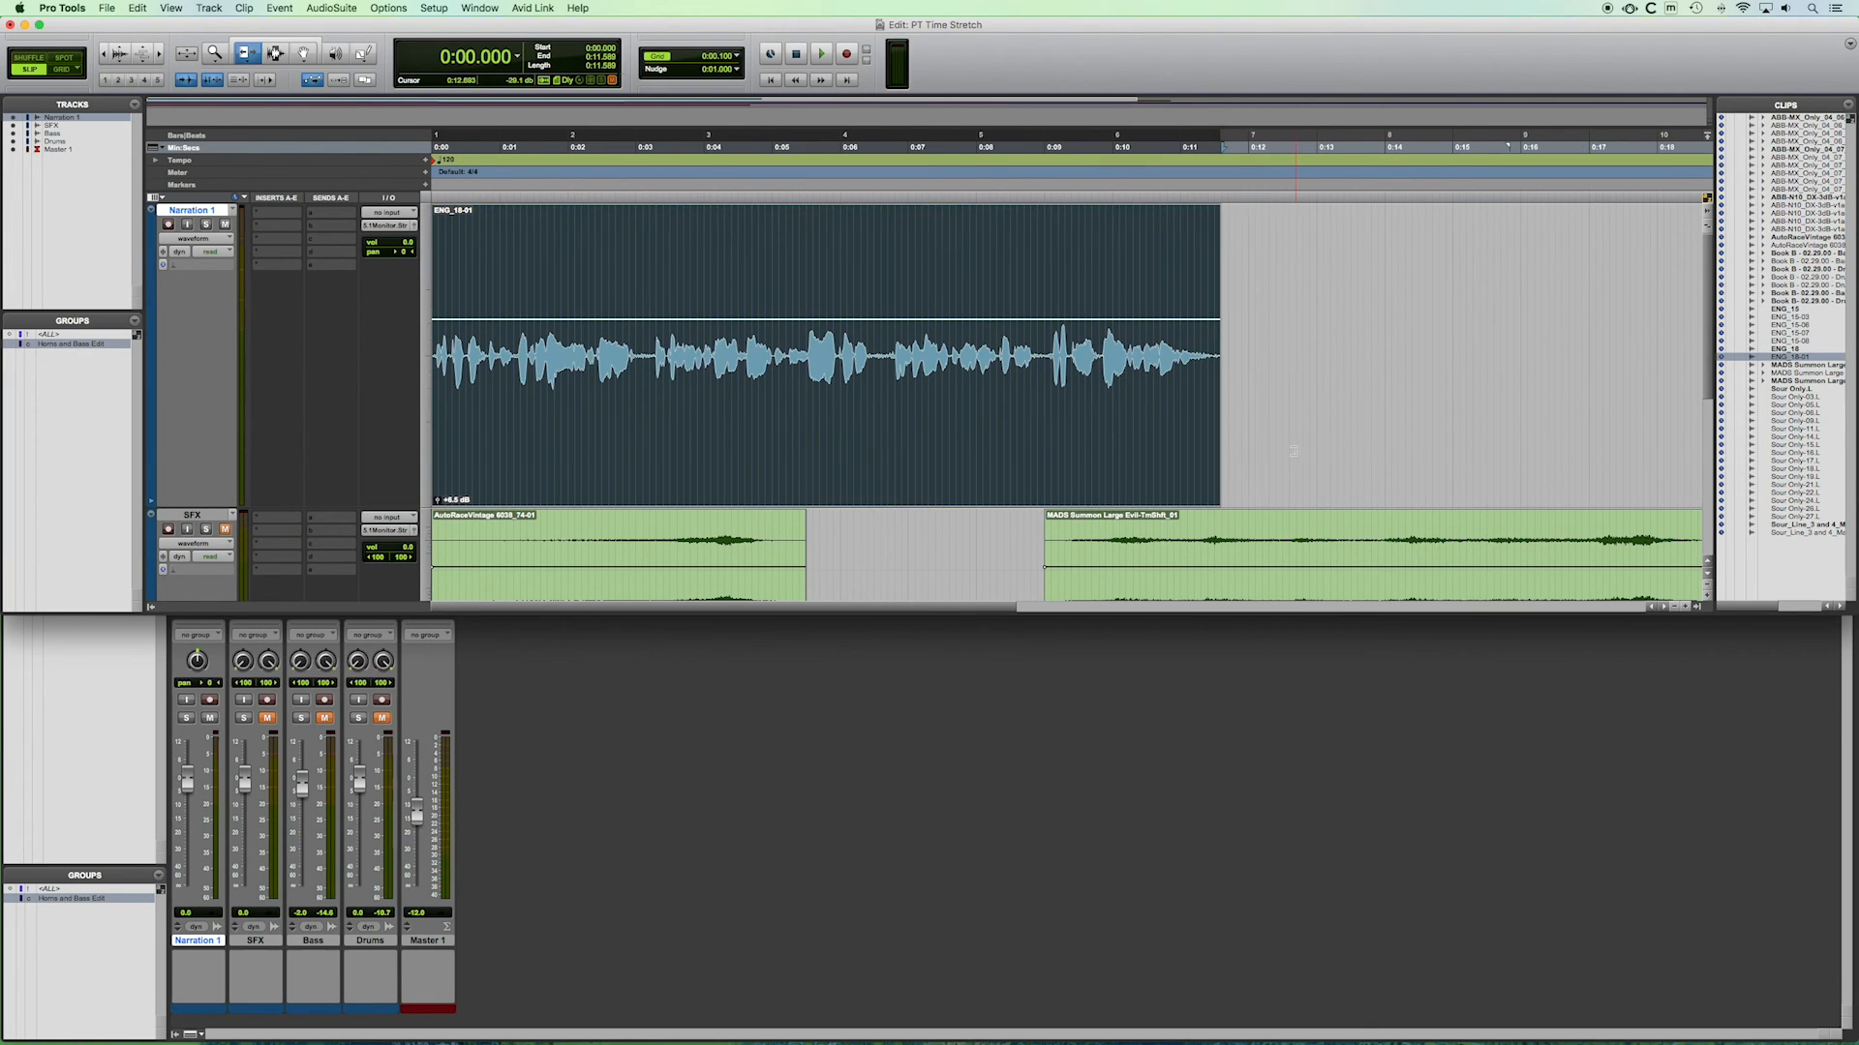
mouse_move(436, 474)
left_mouse_down()
mouse_move(788, 456)
mouse_move(385, 476)
left_mouse_up()
Switch the Trim tool to TCE mode and activate the Smart Tool.
left_click(249, 60)
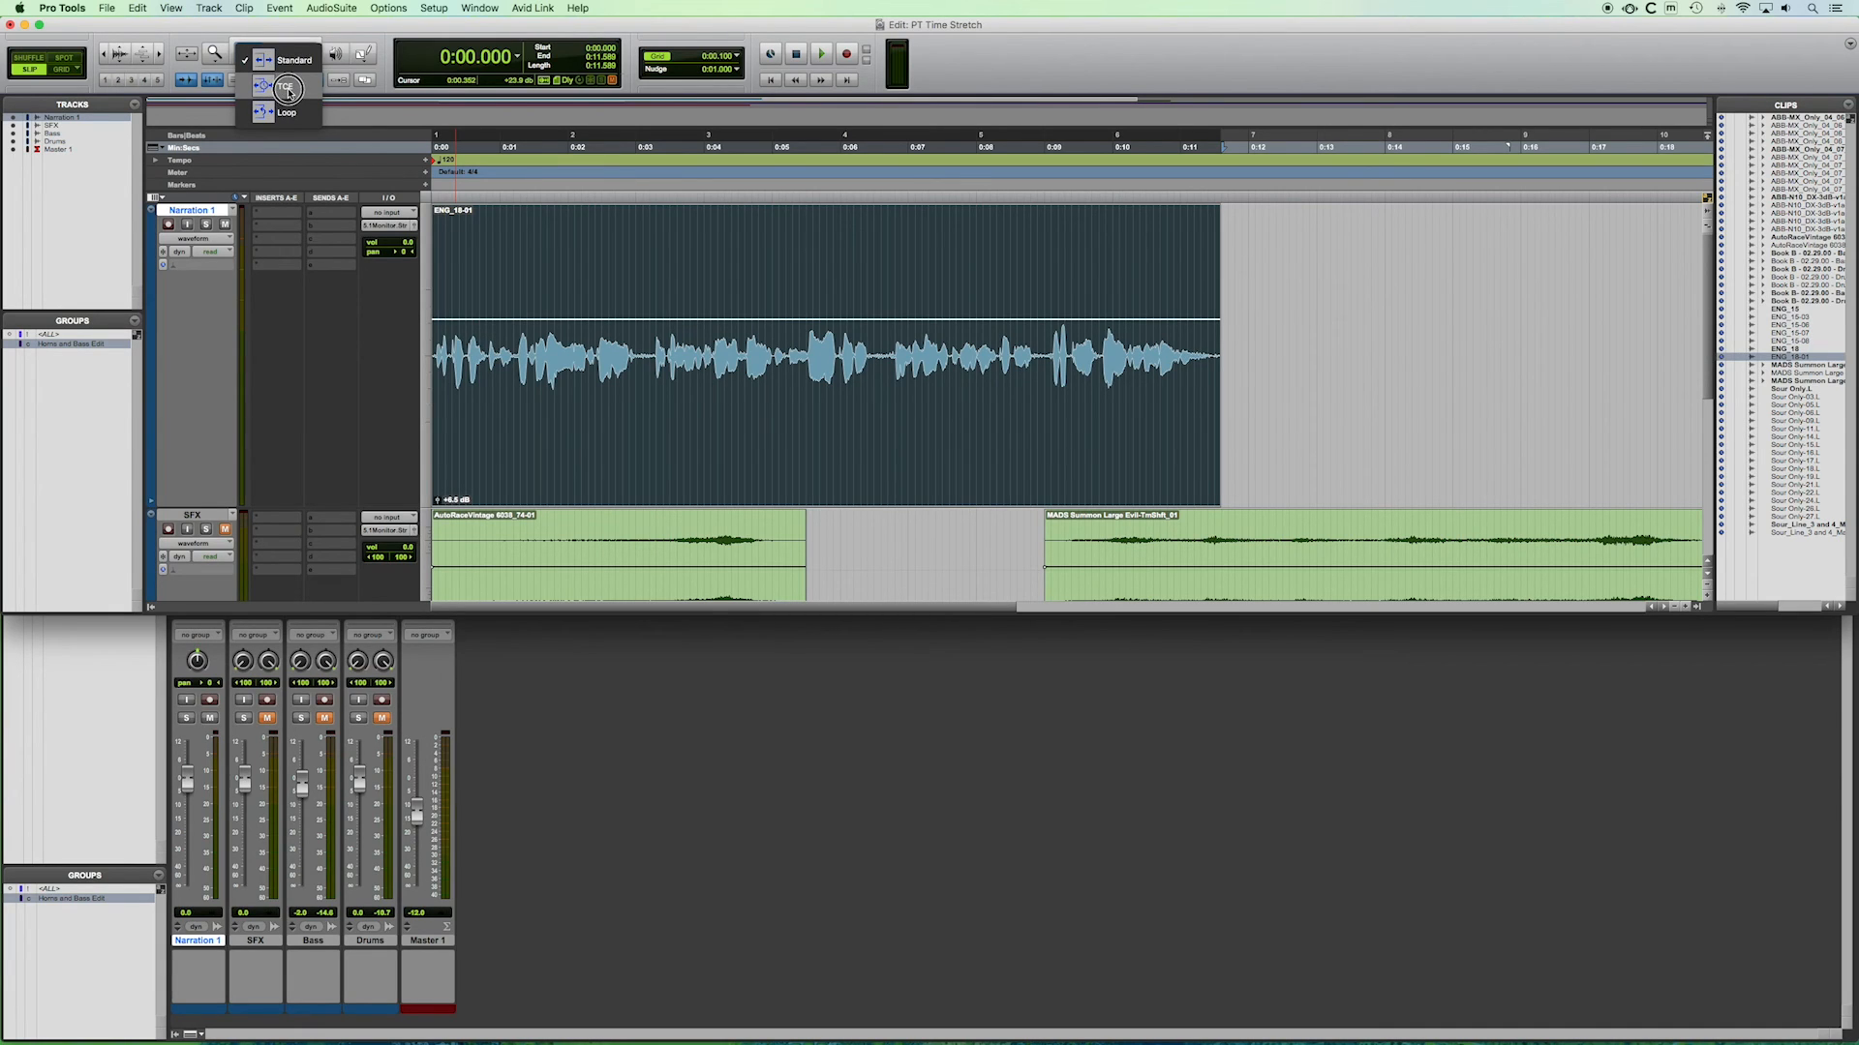
left_click(287, 90)
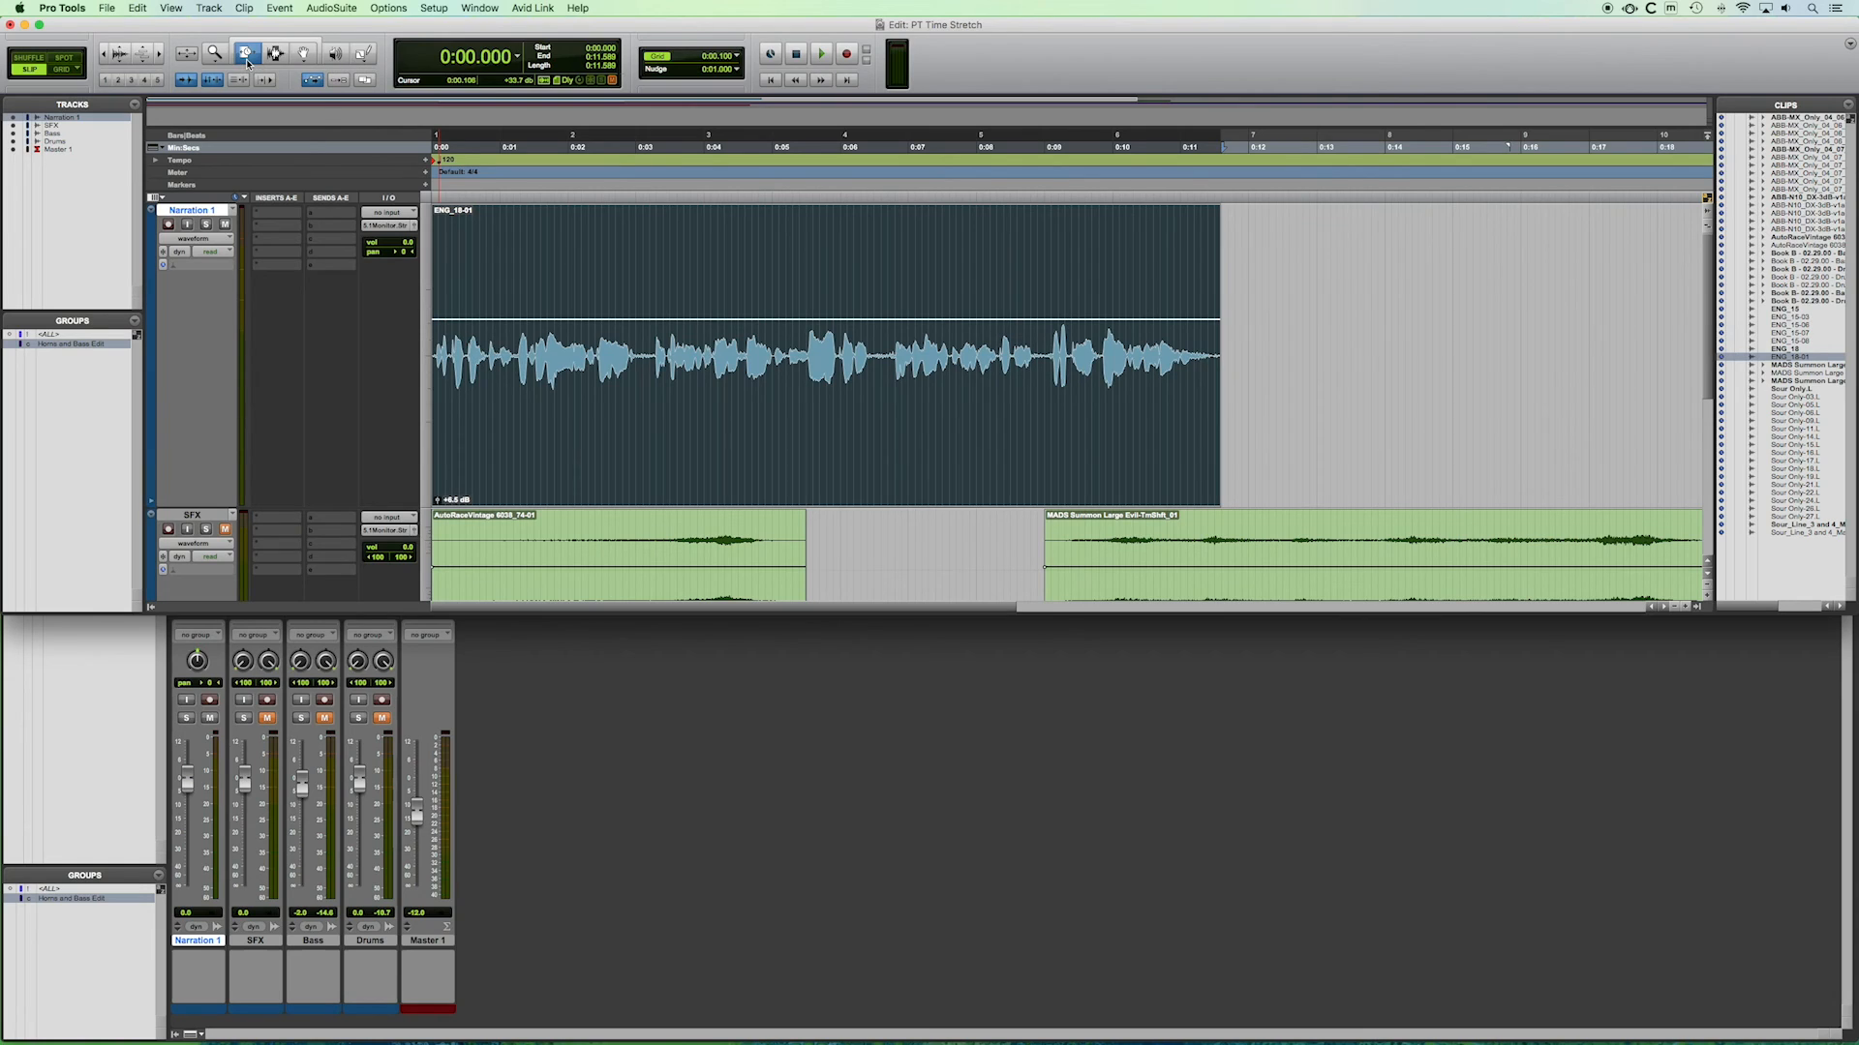
left_click(246, 58)
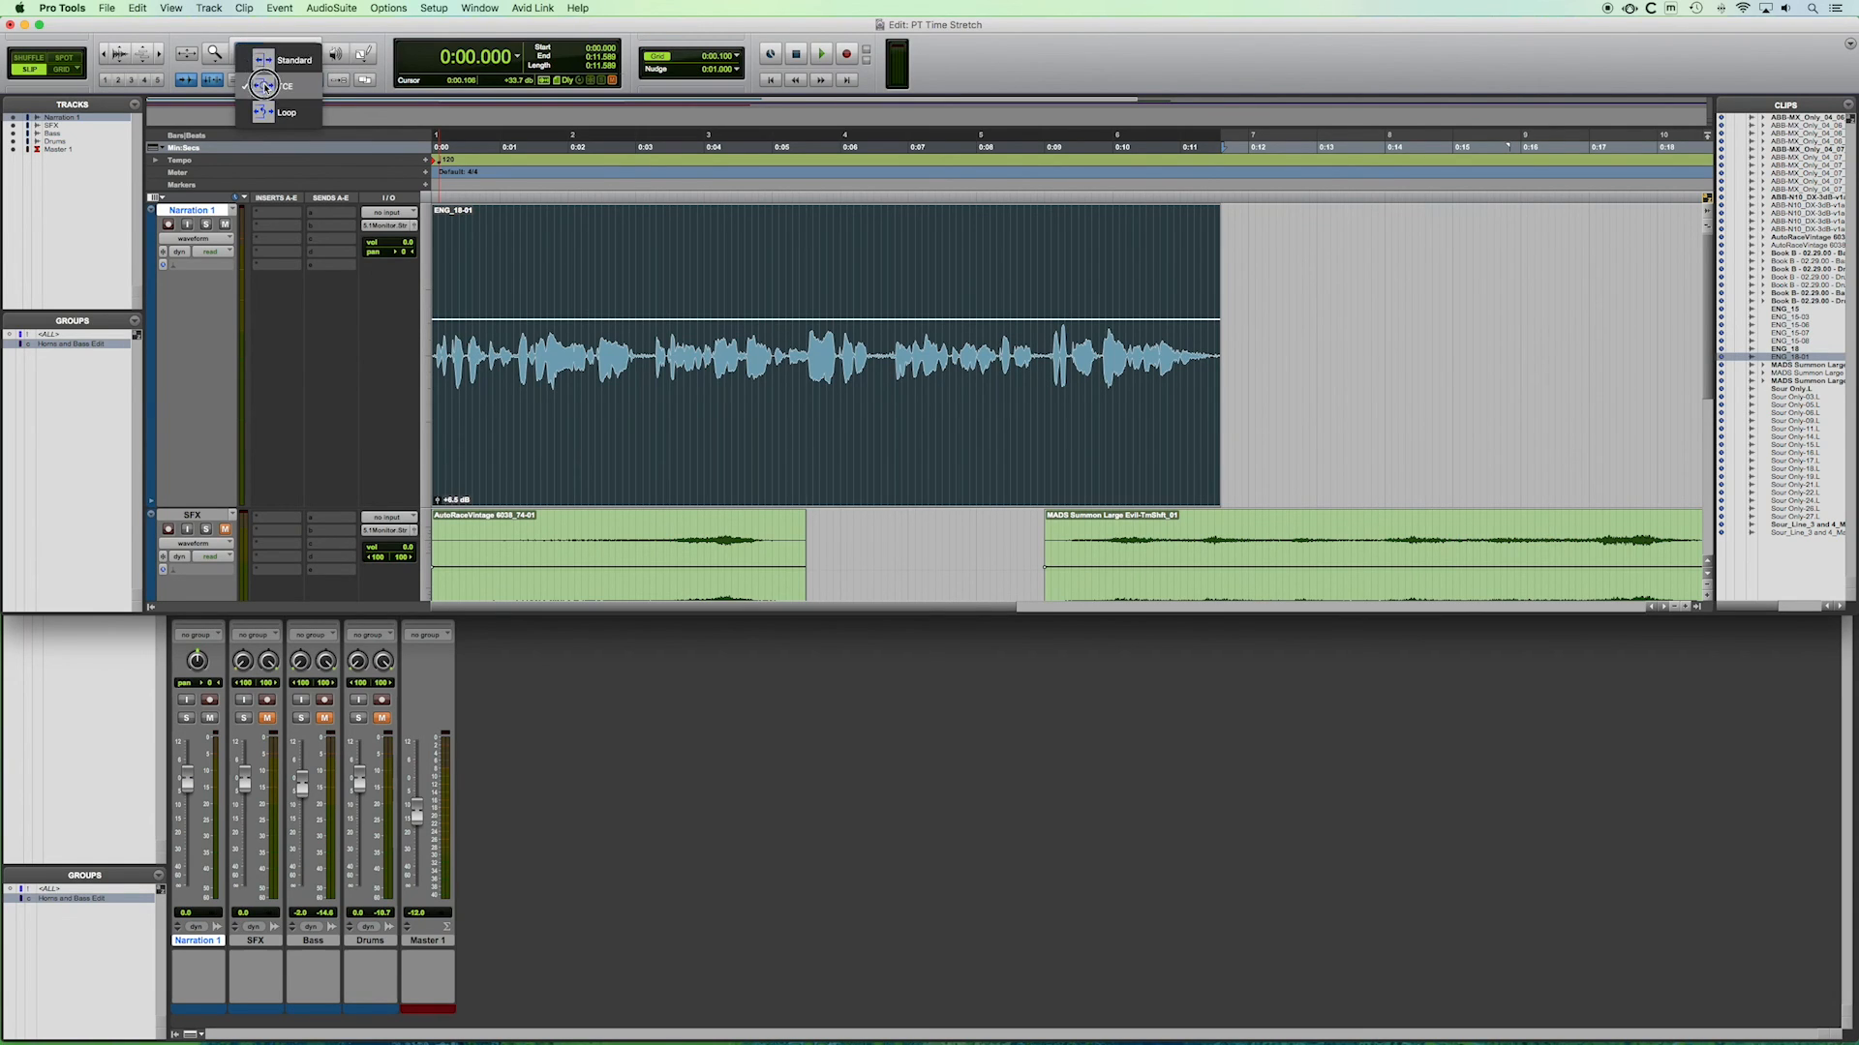
left_click(268, 85)
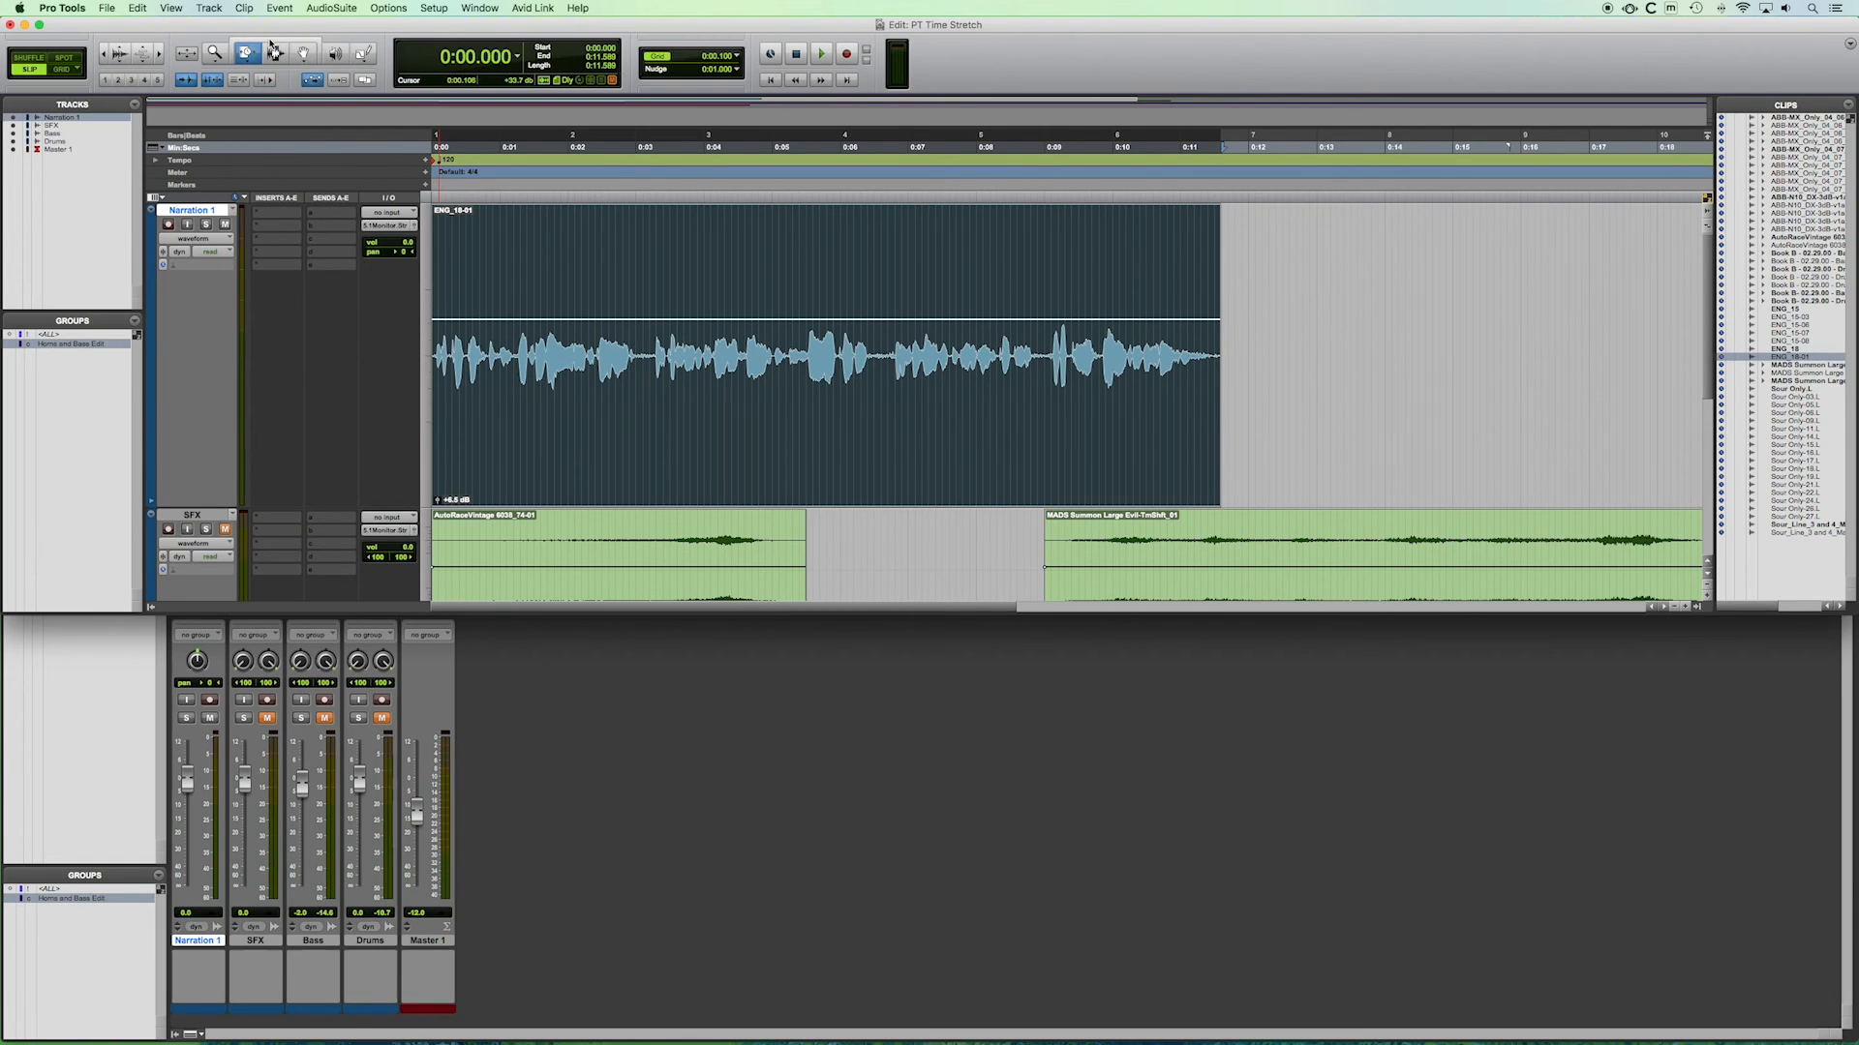
left_click(265, 44)
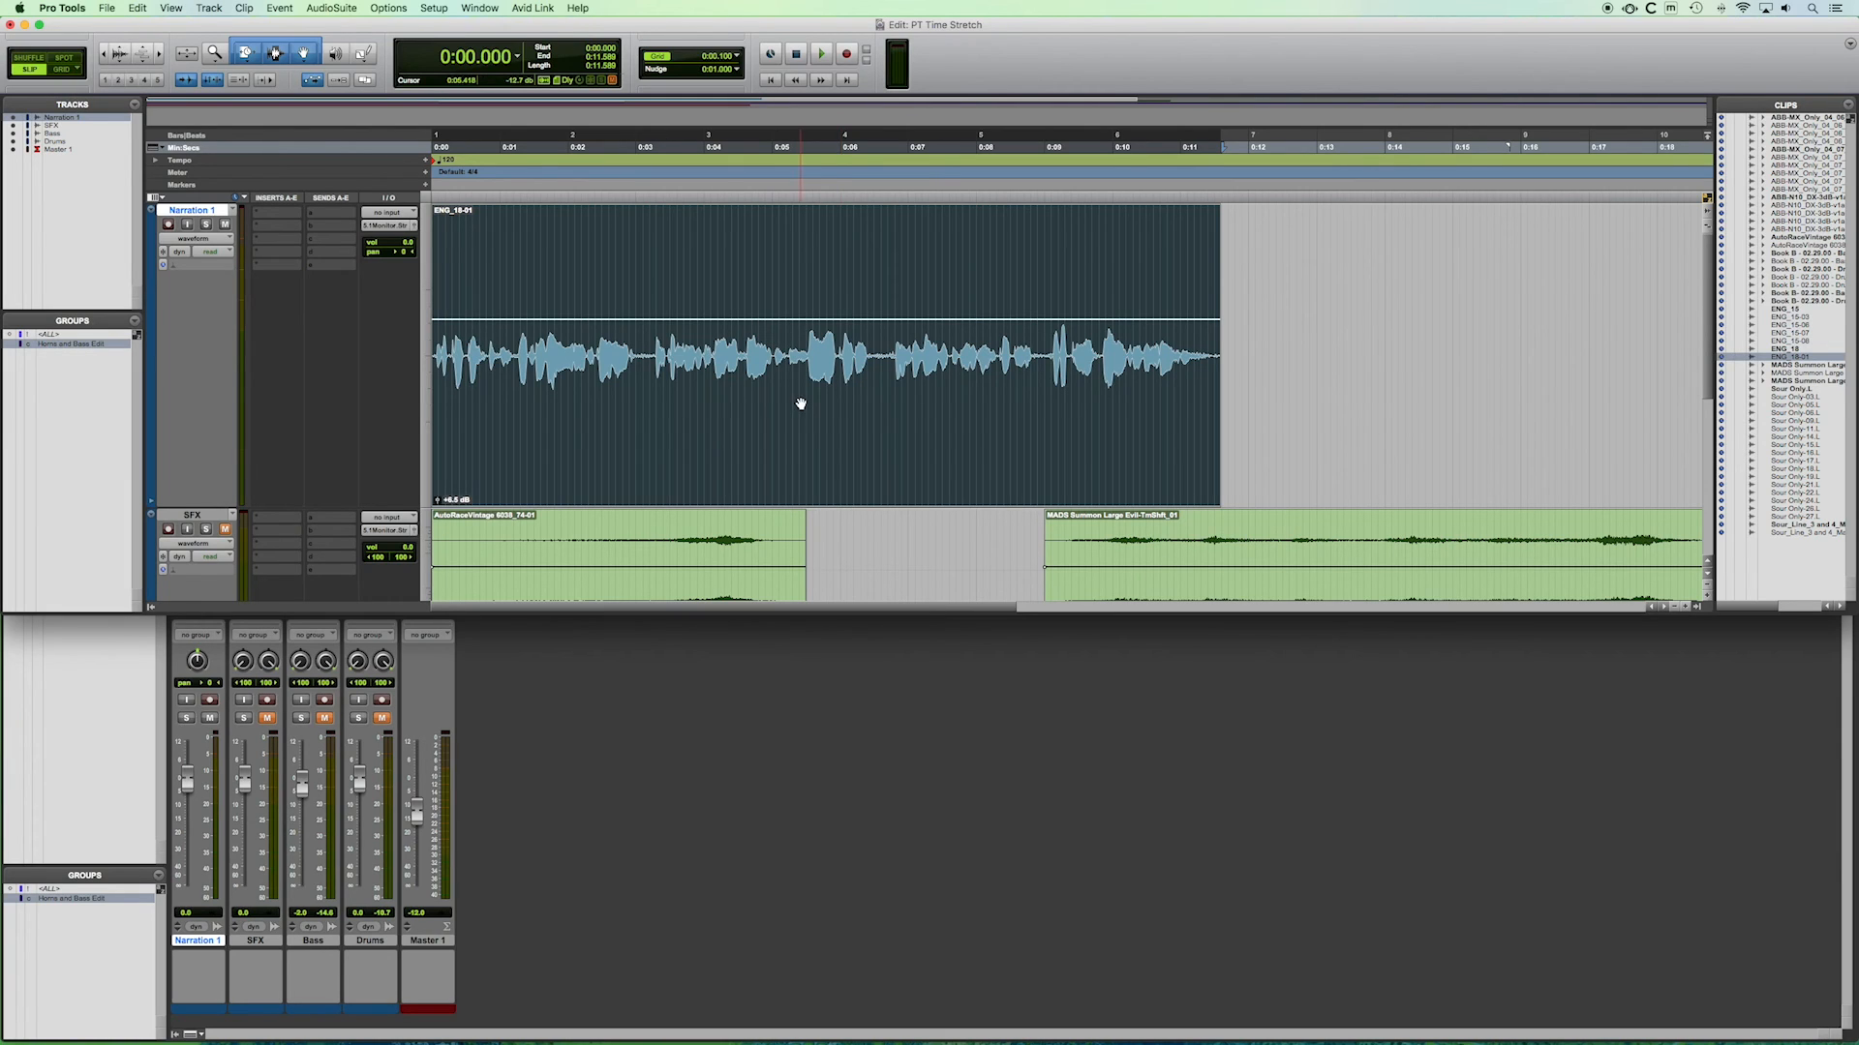
Time-compress the narration clip from its end to a length of about 10 seconds.
left_click(1216, 449)
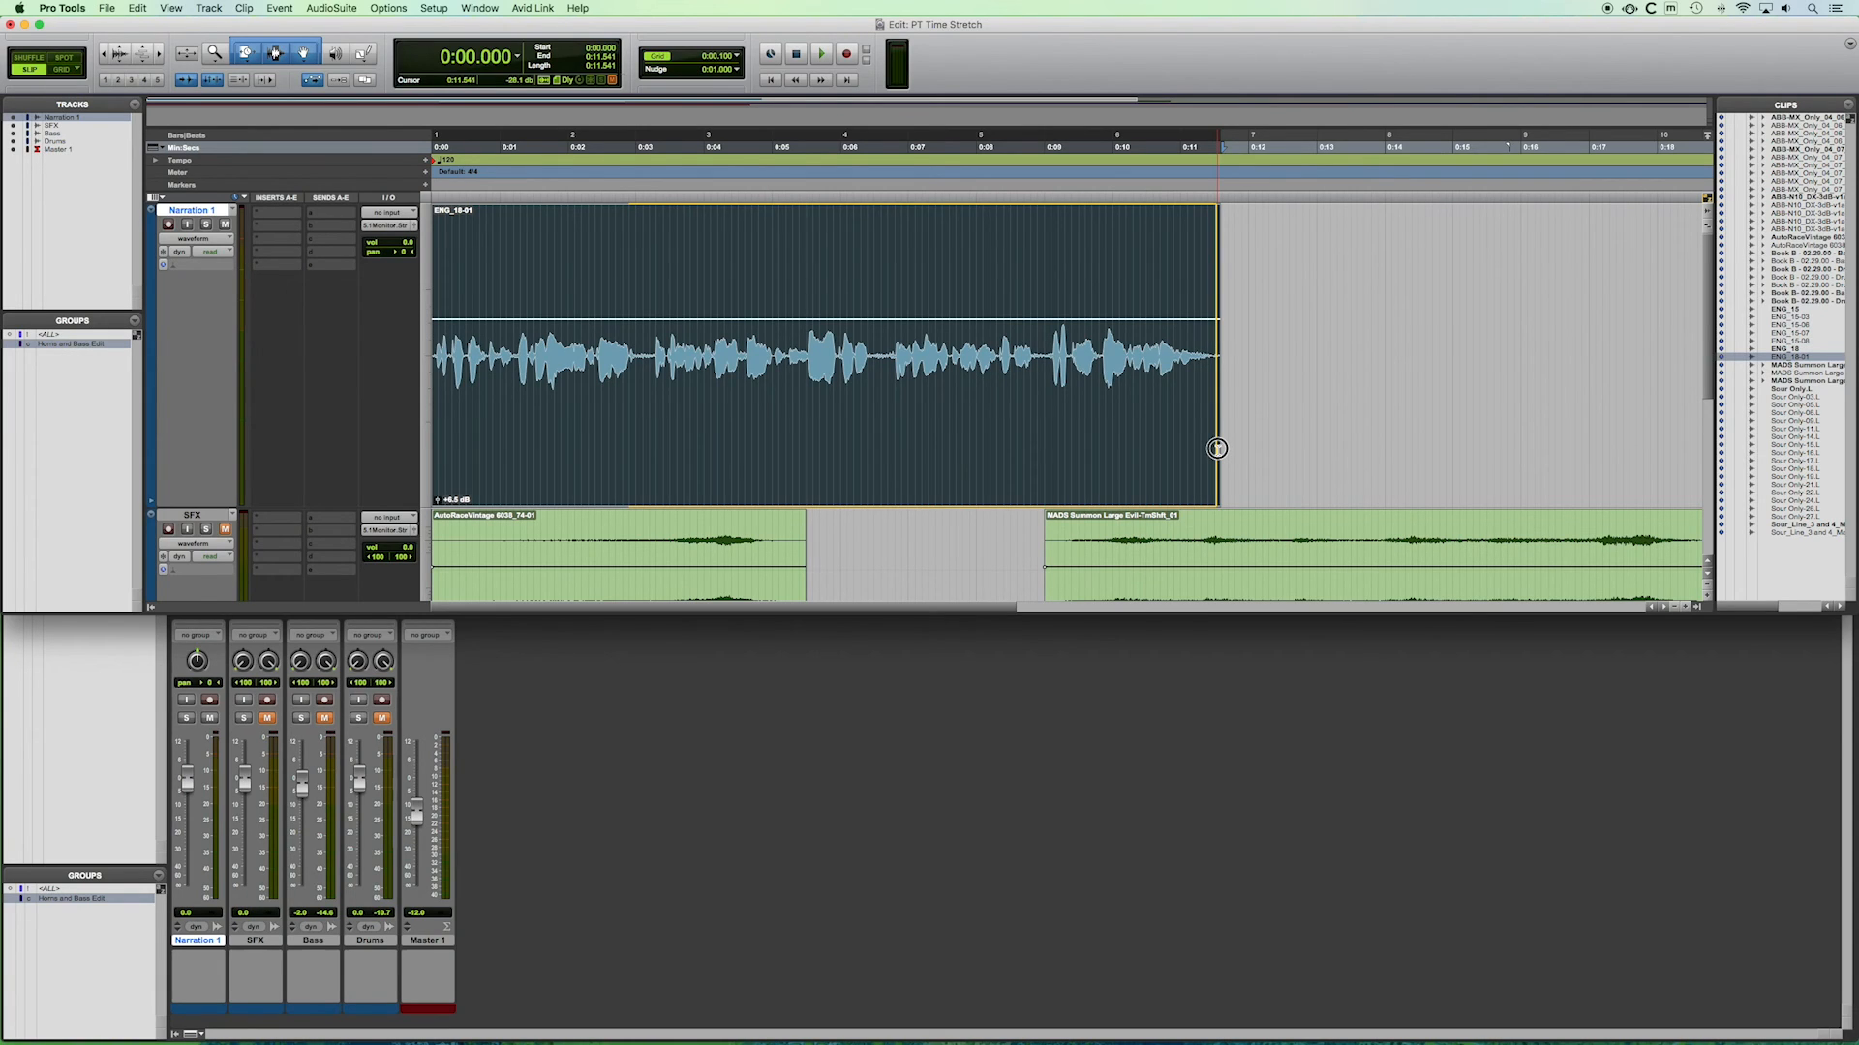
left_click_drag(1216, 449, 1112, 440)
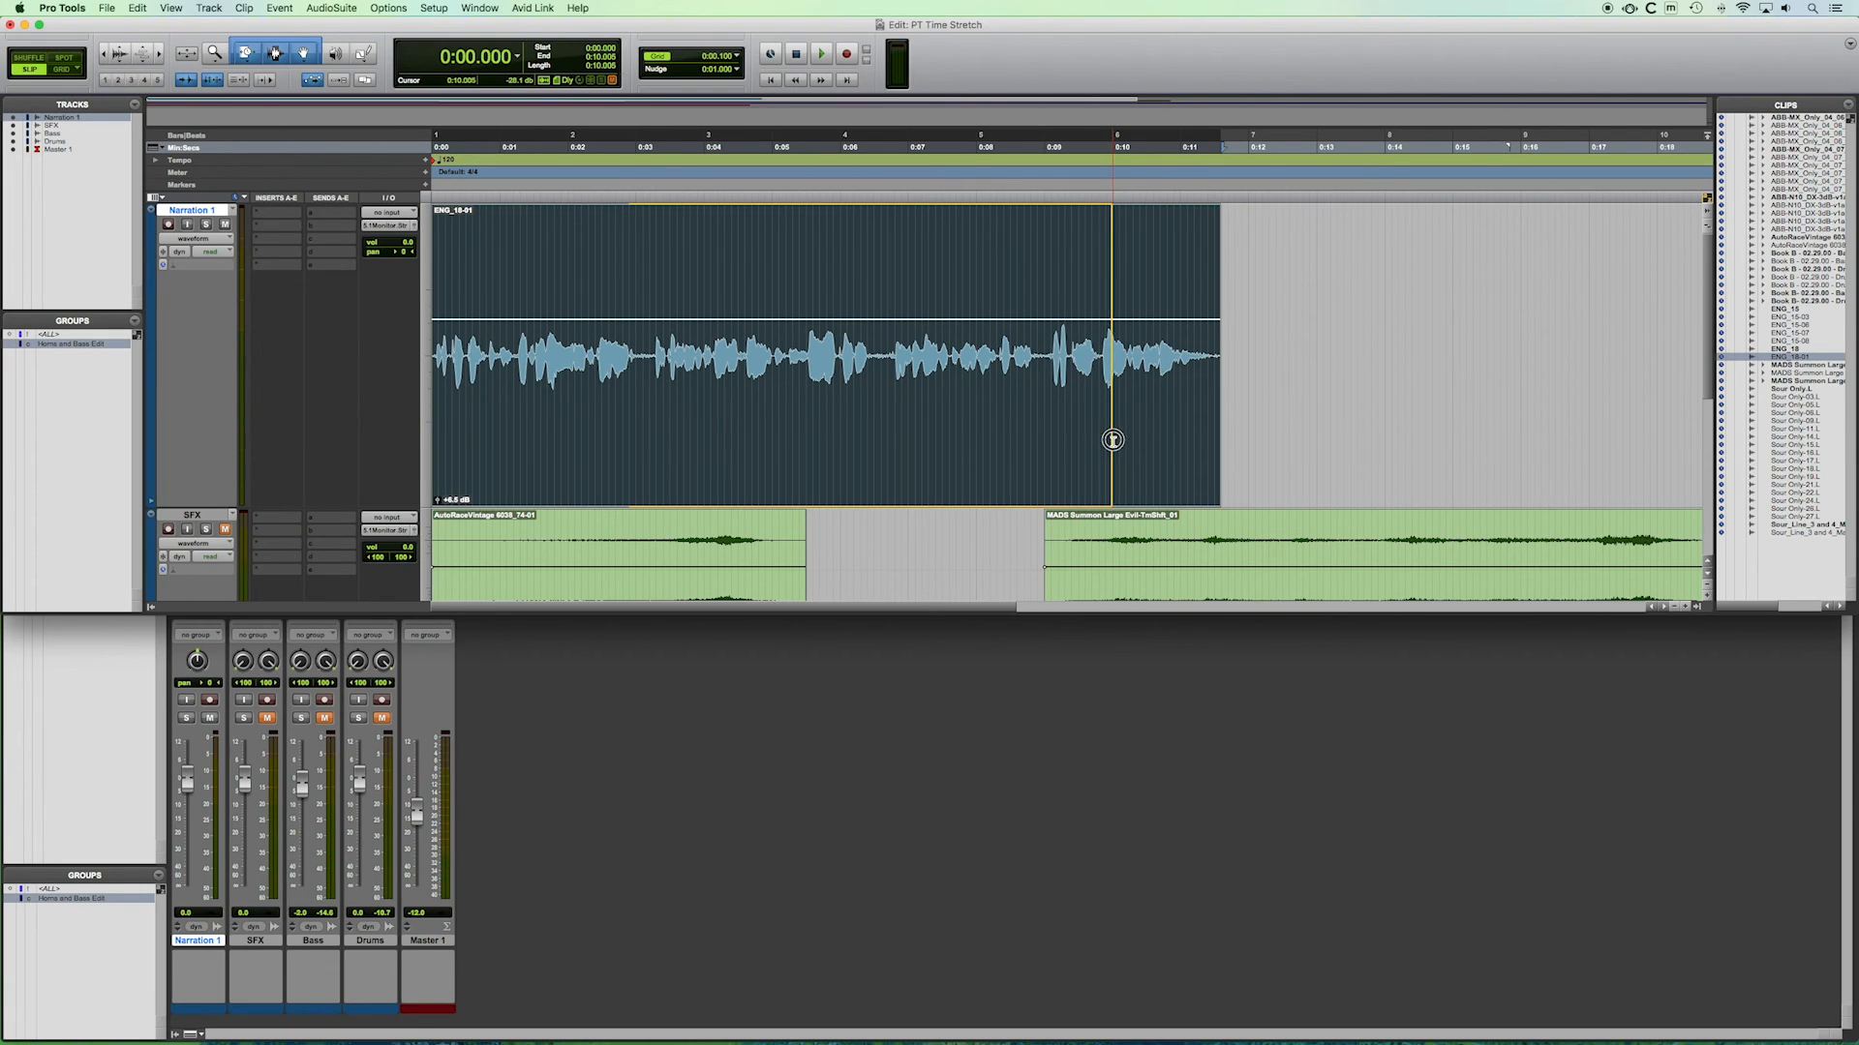
mouse_move(1112, 439)
left_mouse_down()
mouse_move(1050, 437)
mouse_move(1167, 448)
mouse_move(1111, 445)
left_mouse_up()
left_click_drag(1111, 446, 1111, 446)
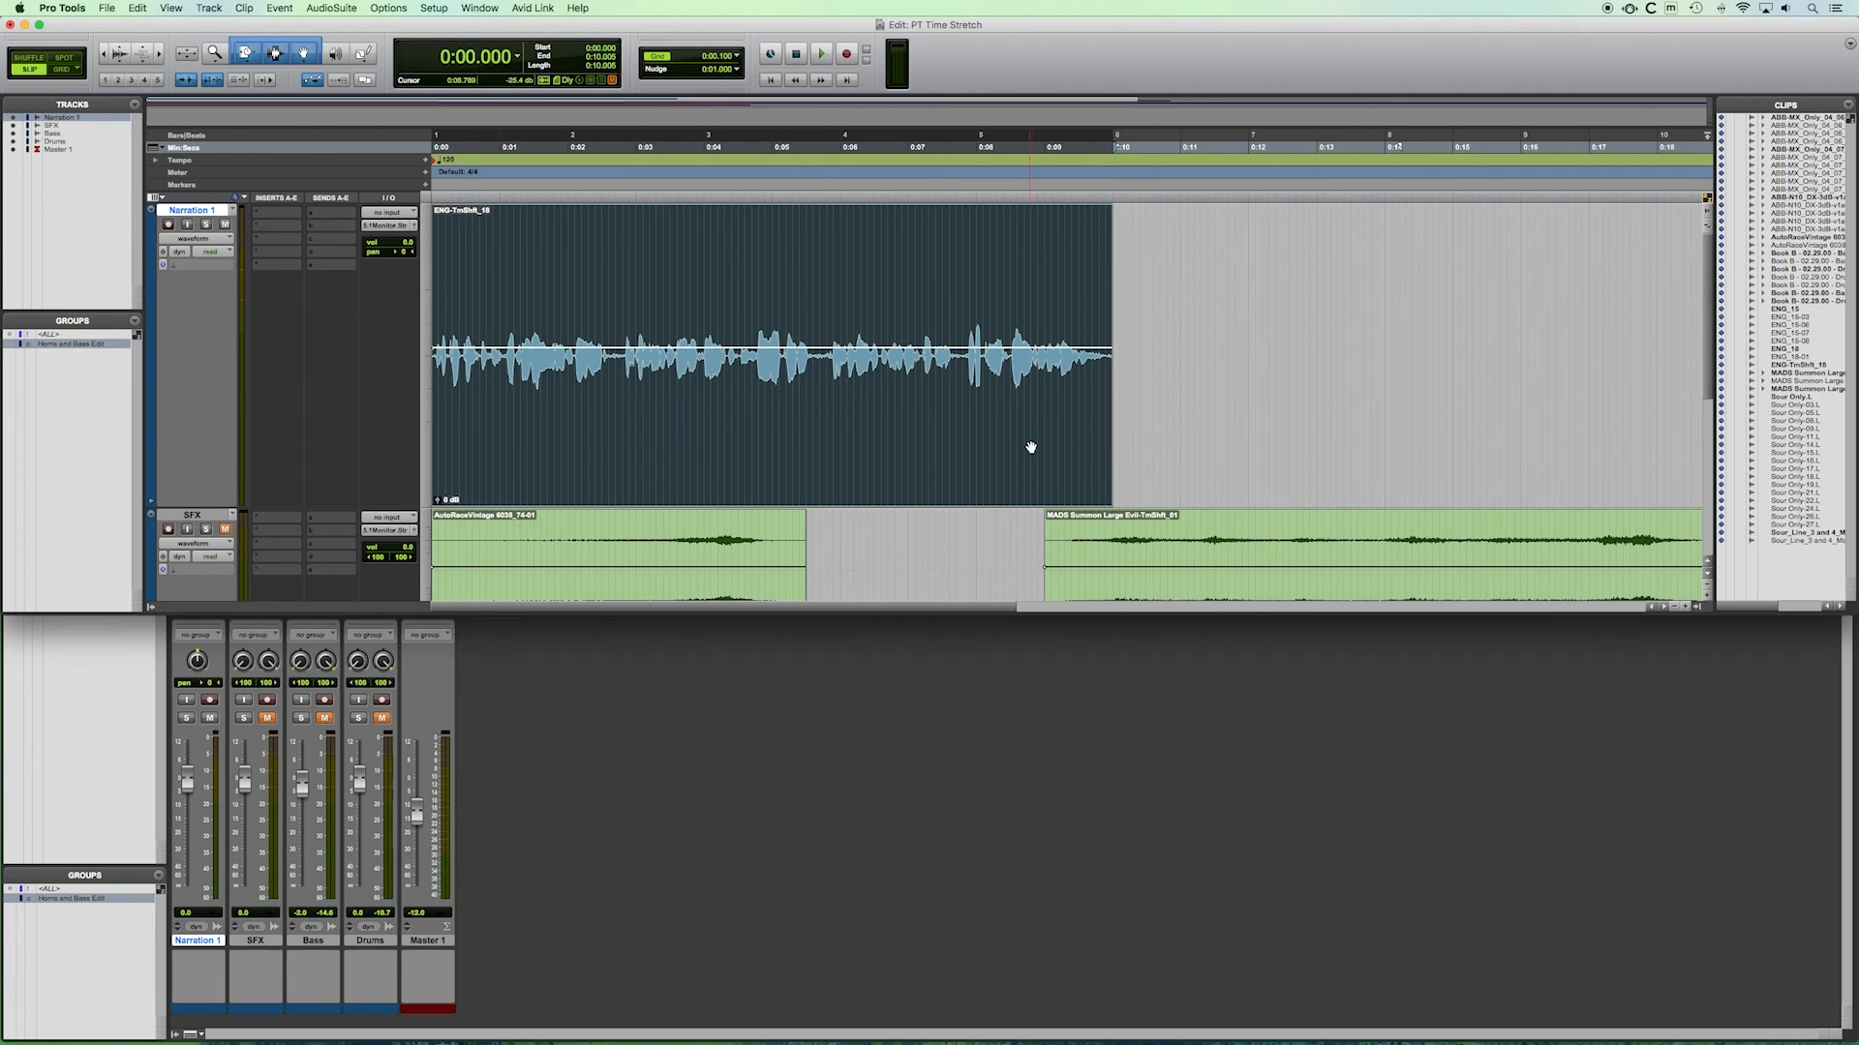
Play the compressed narration, undo the compression and play the original clip for comparison.
left_click(928, 467)
key("space")
key("super+z")
key("space")
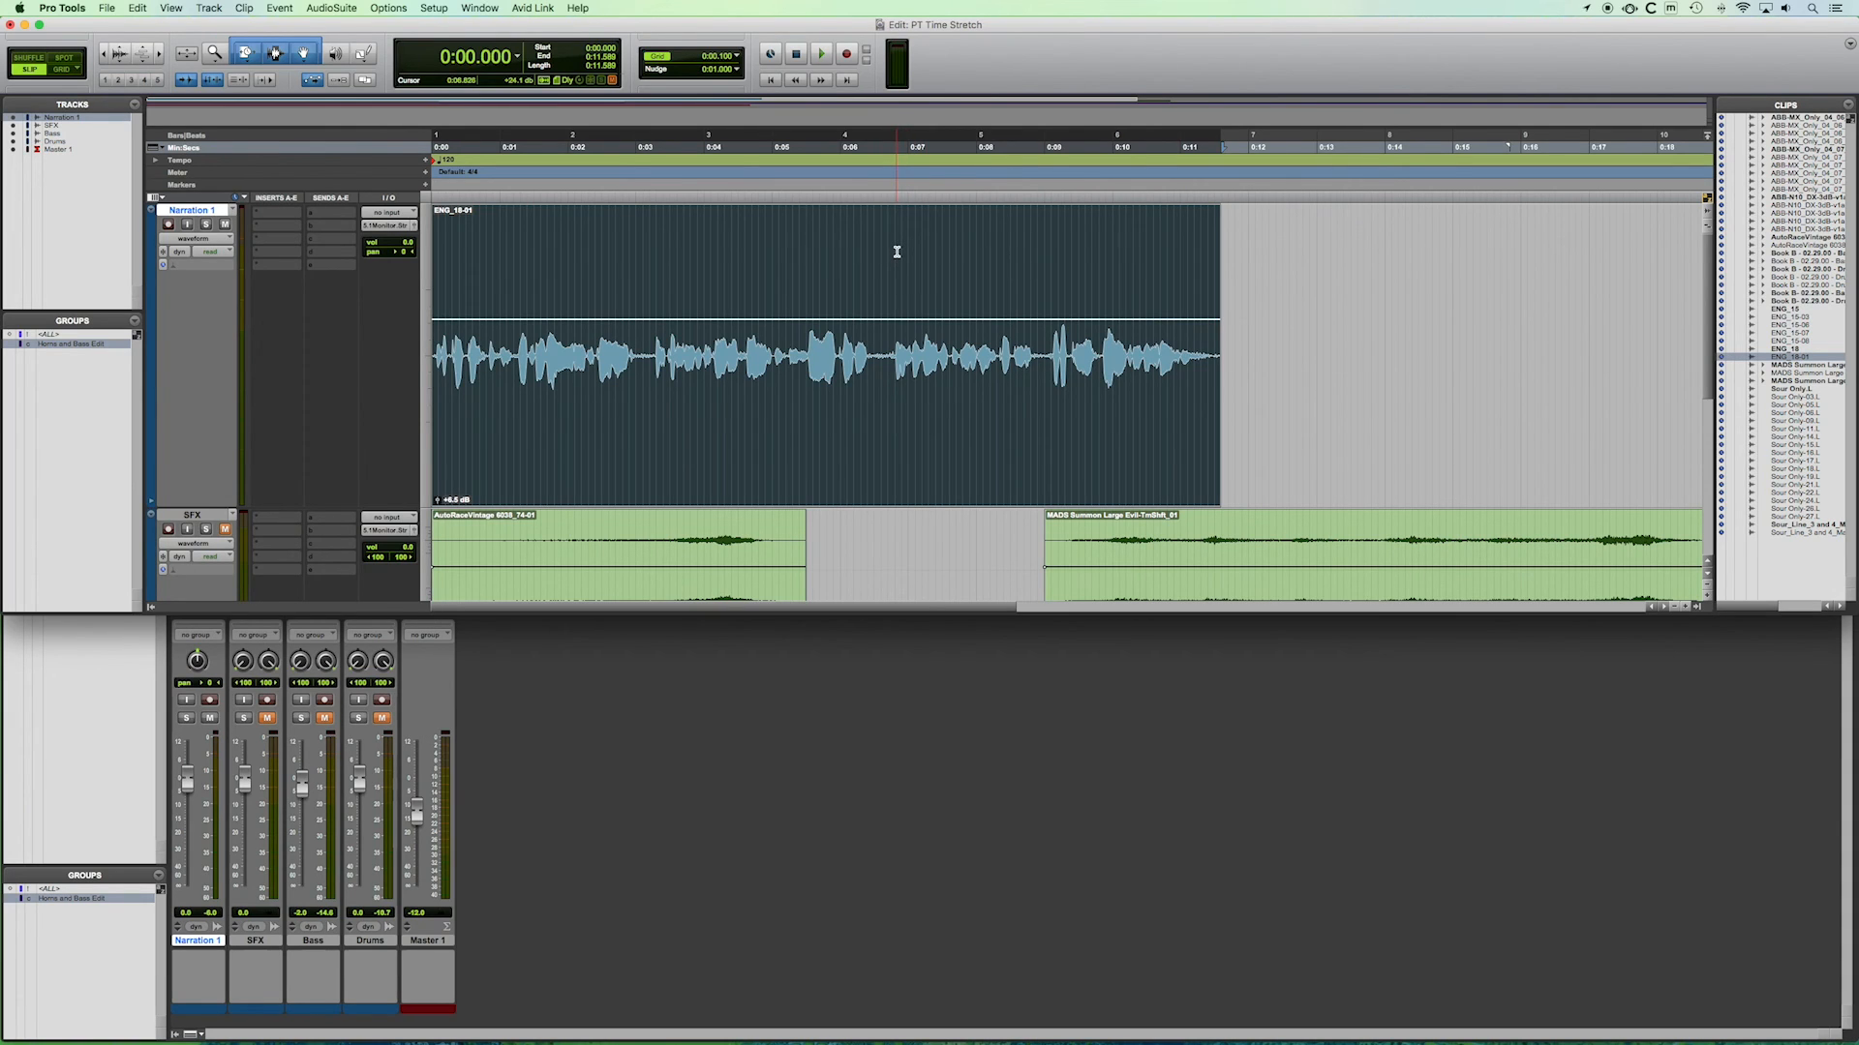
Play the compressed narration from about 5.8 seconds and undo the compression again.
left_click(830, 274)
key("space")
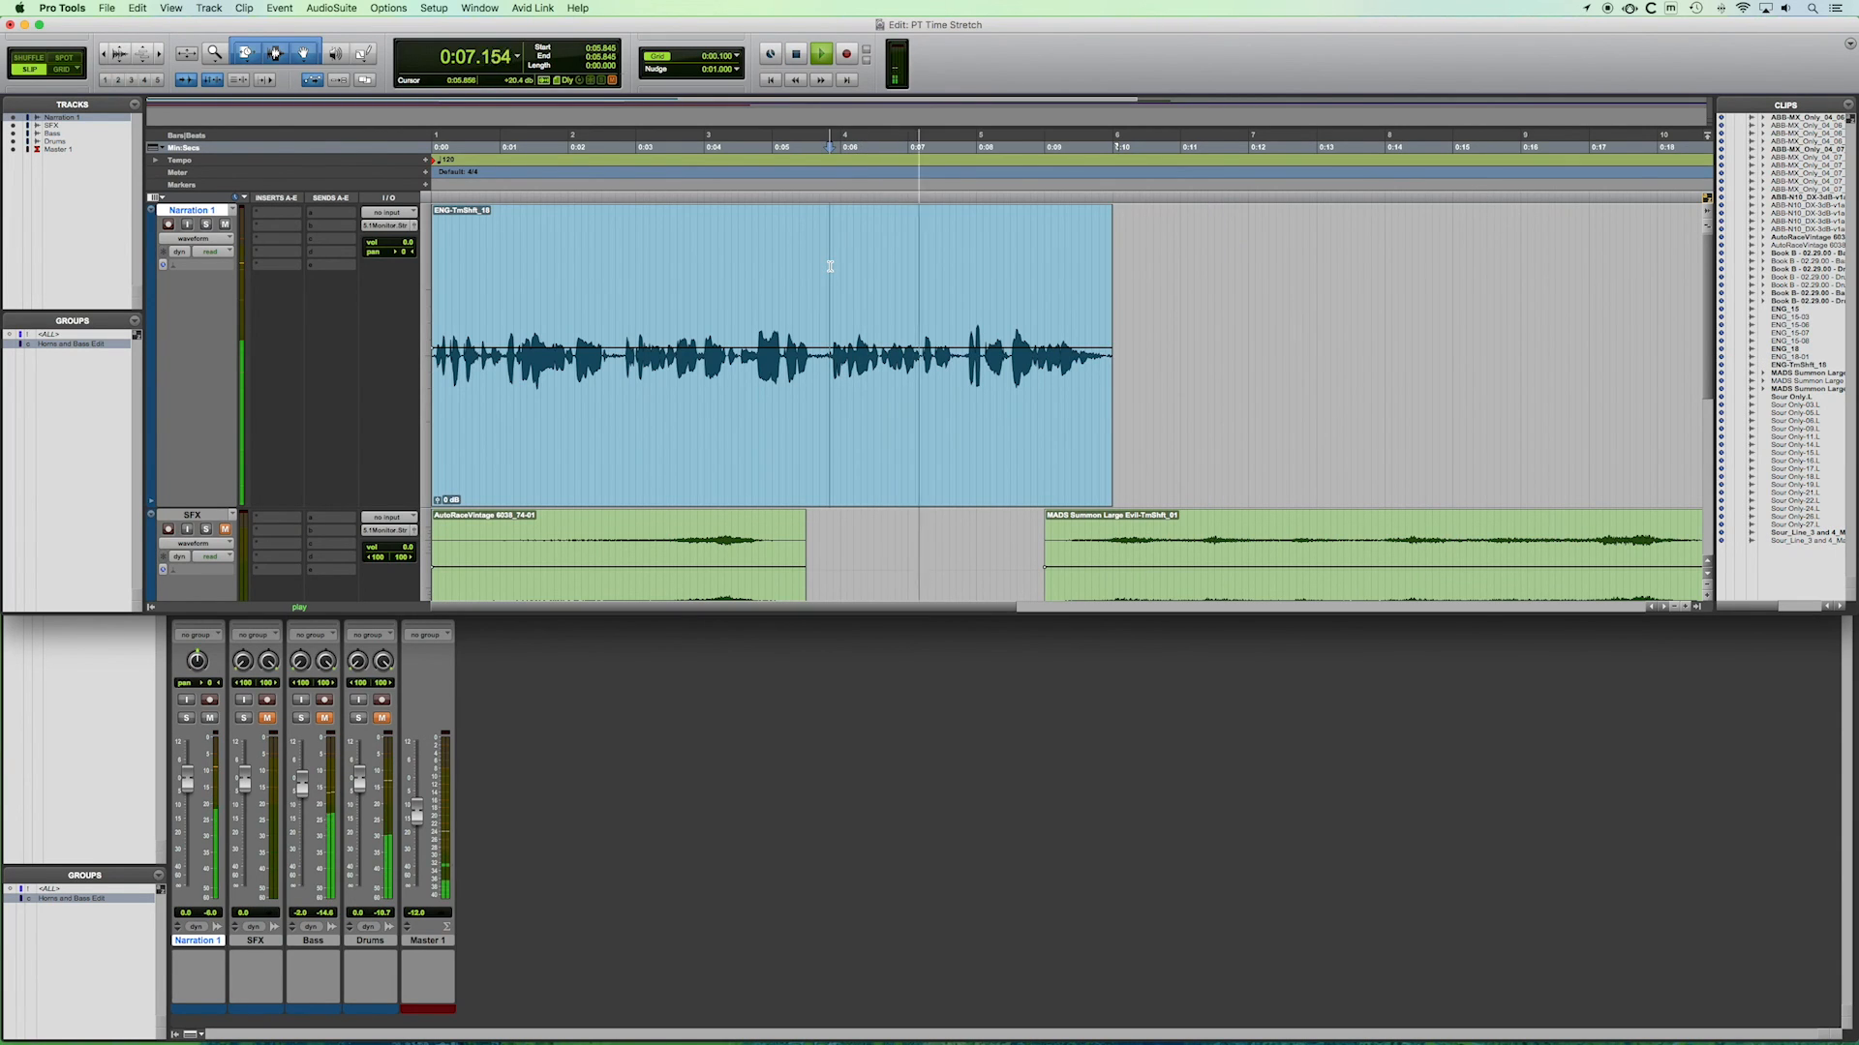
key("space")
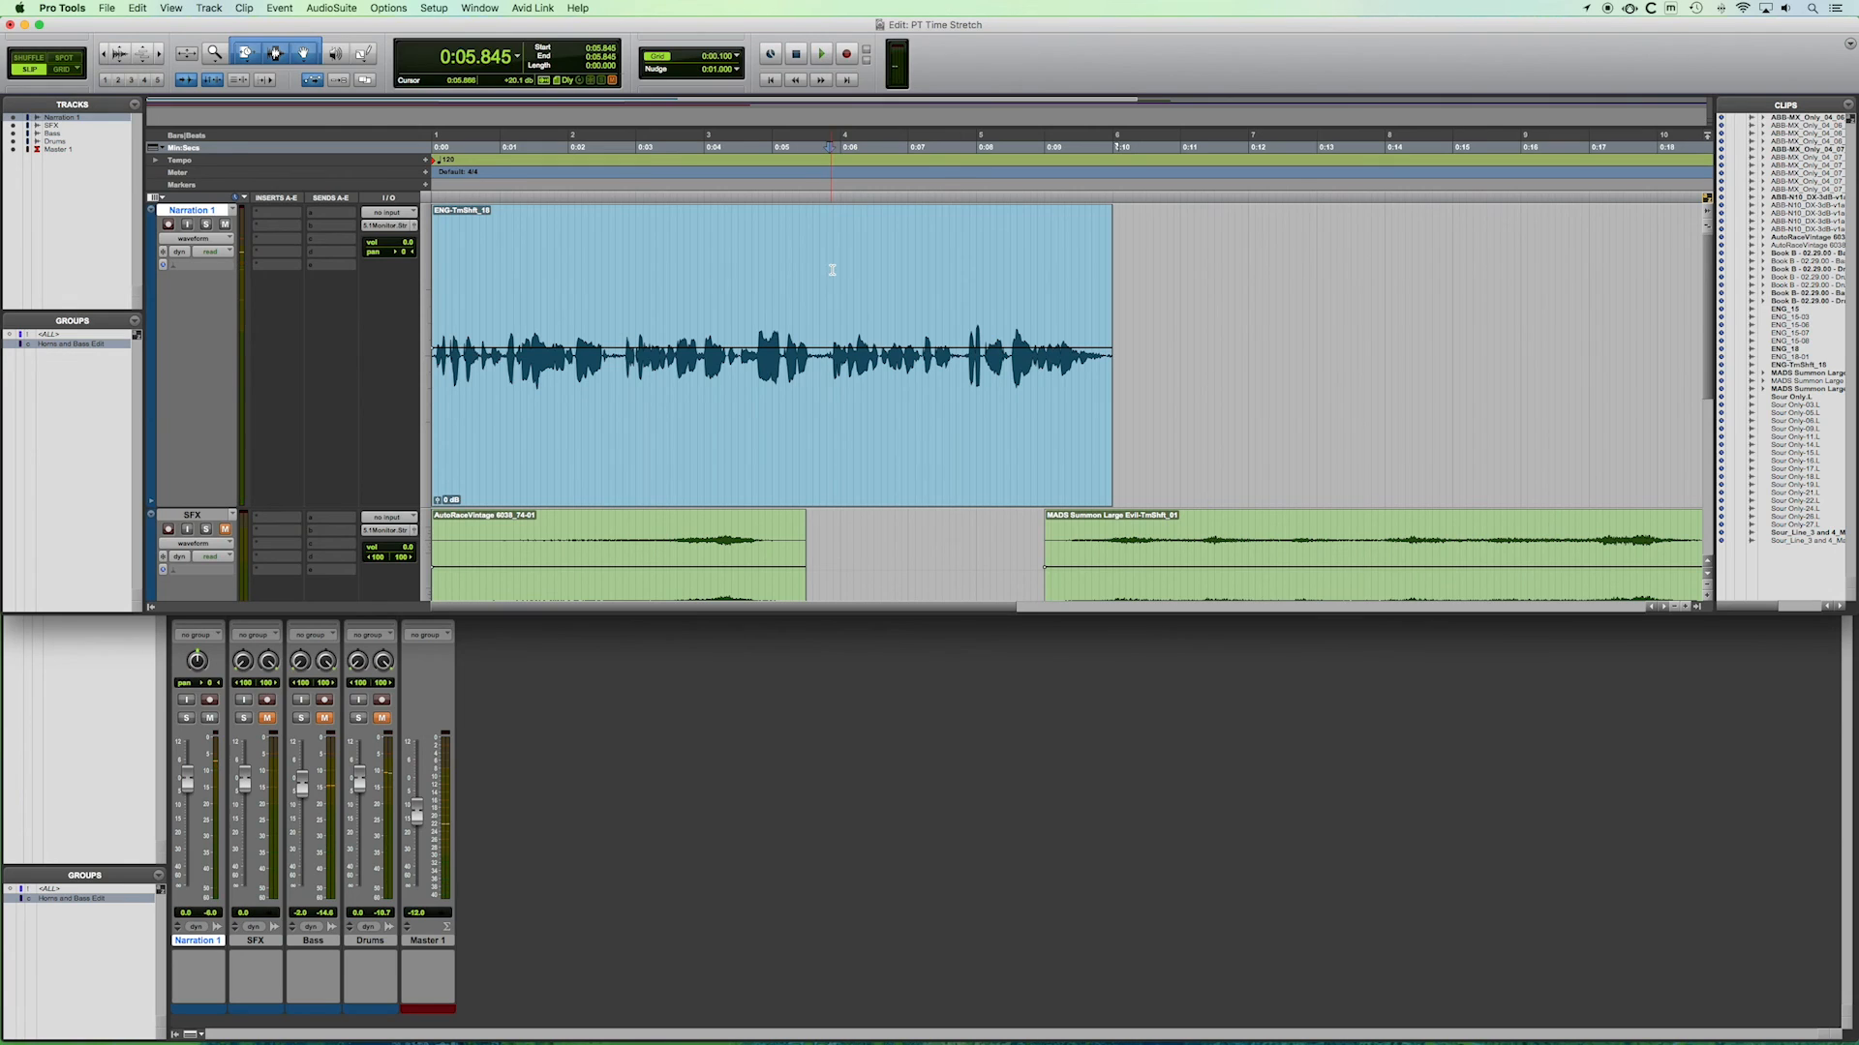
key("super+z")
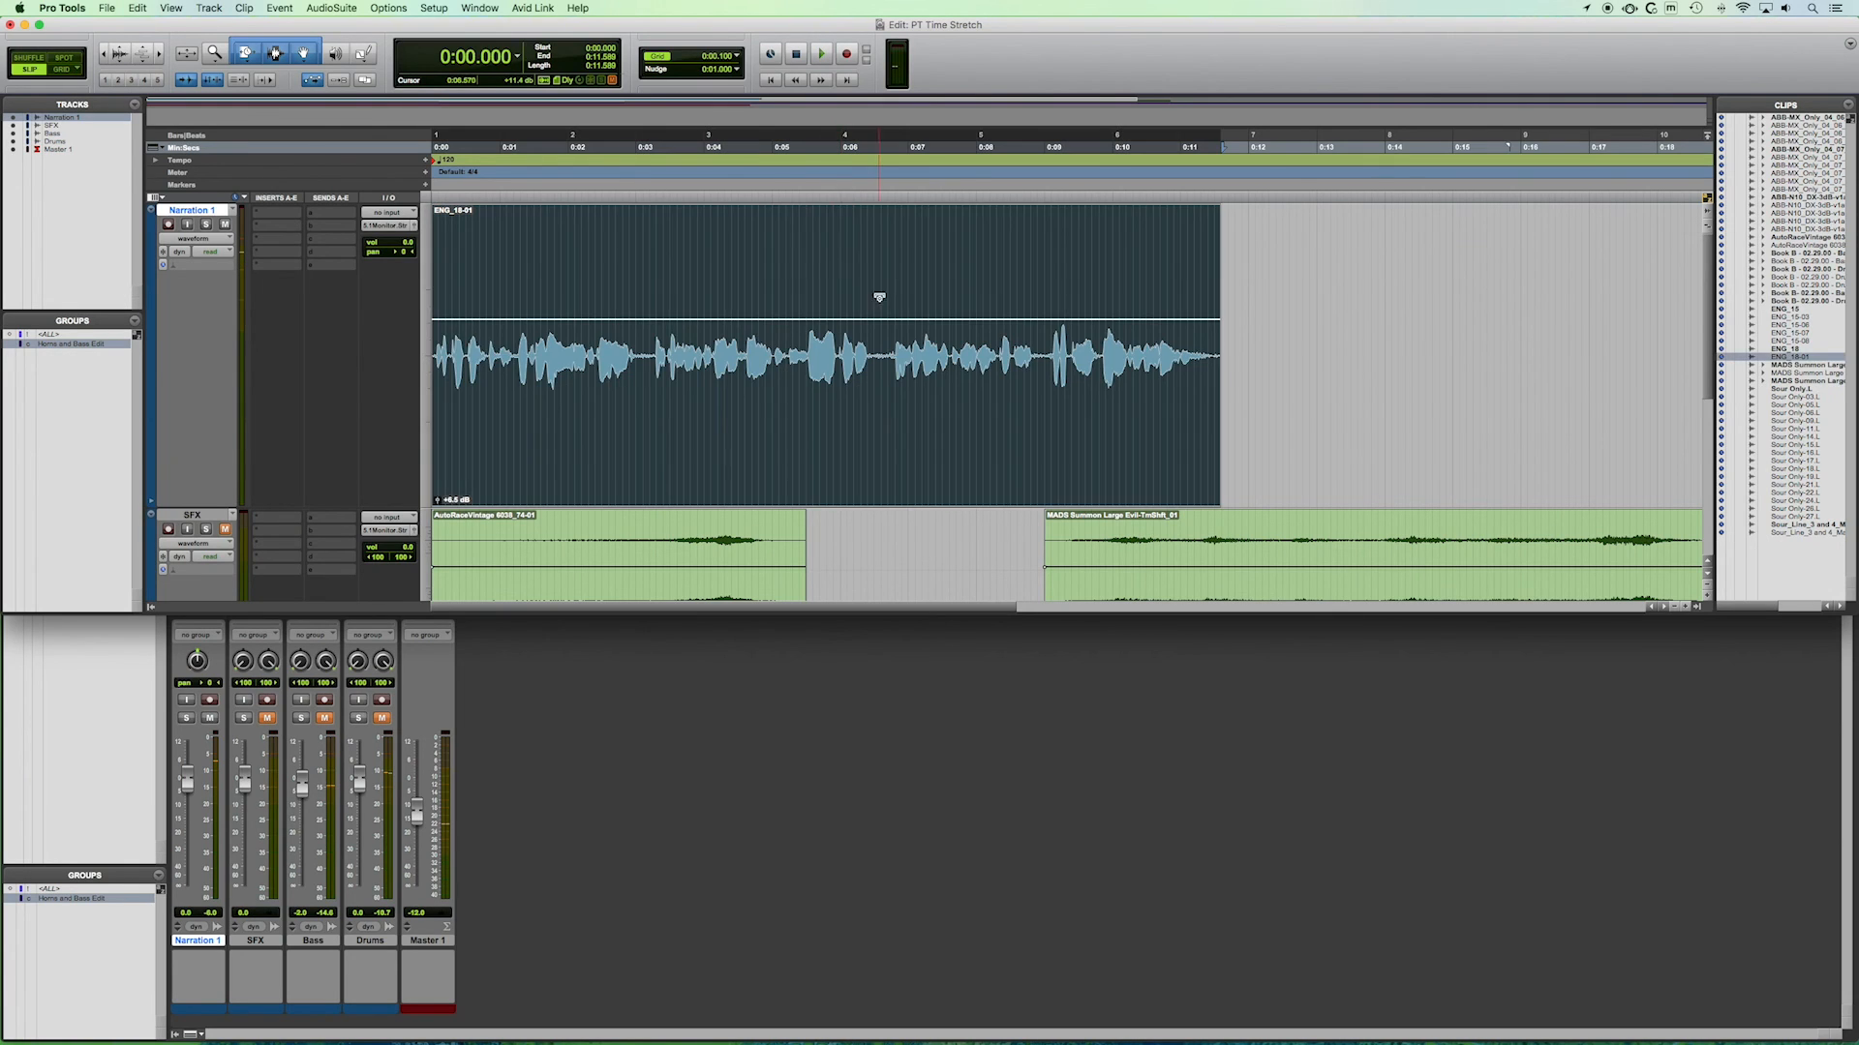
Play the same phrase of the original narration from about 6.7 seconds.
left_click(886, 260)
key("space")
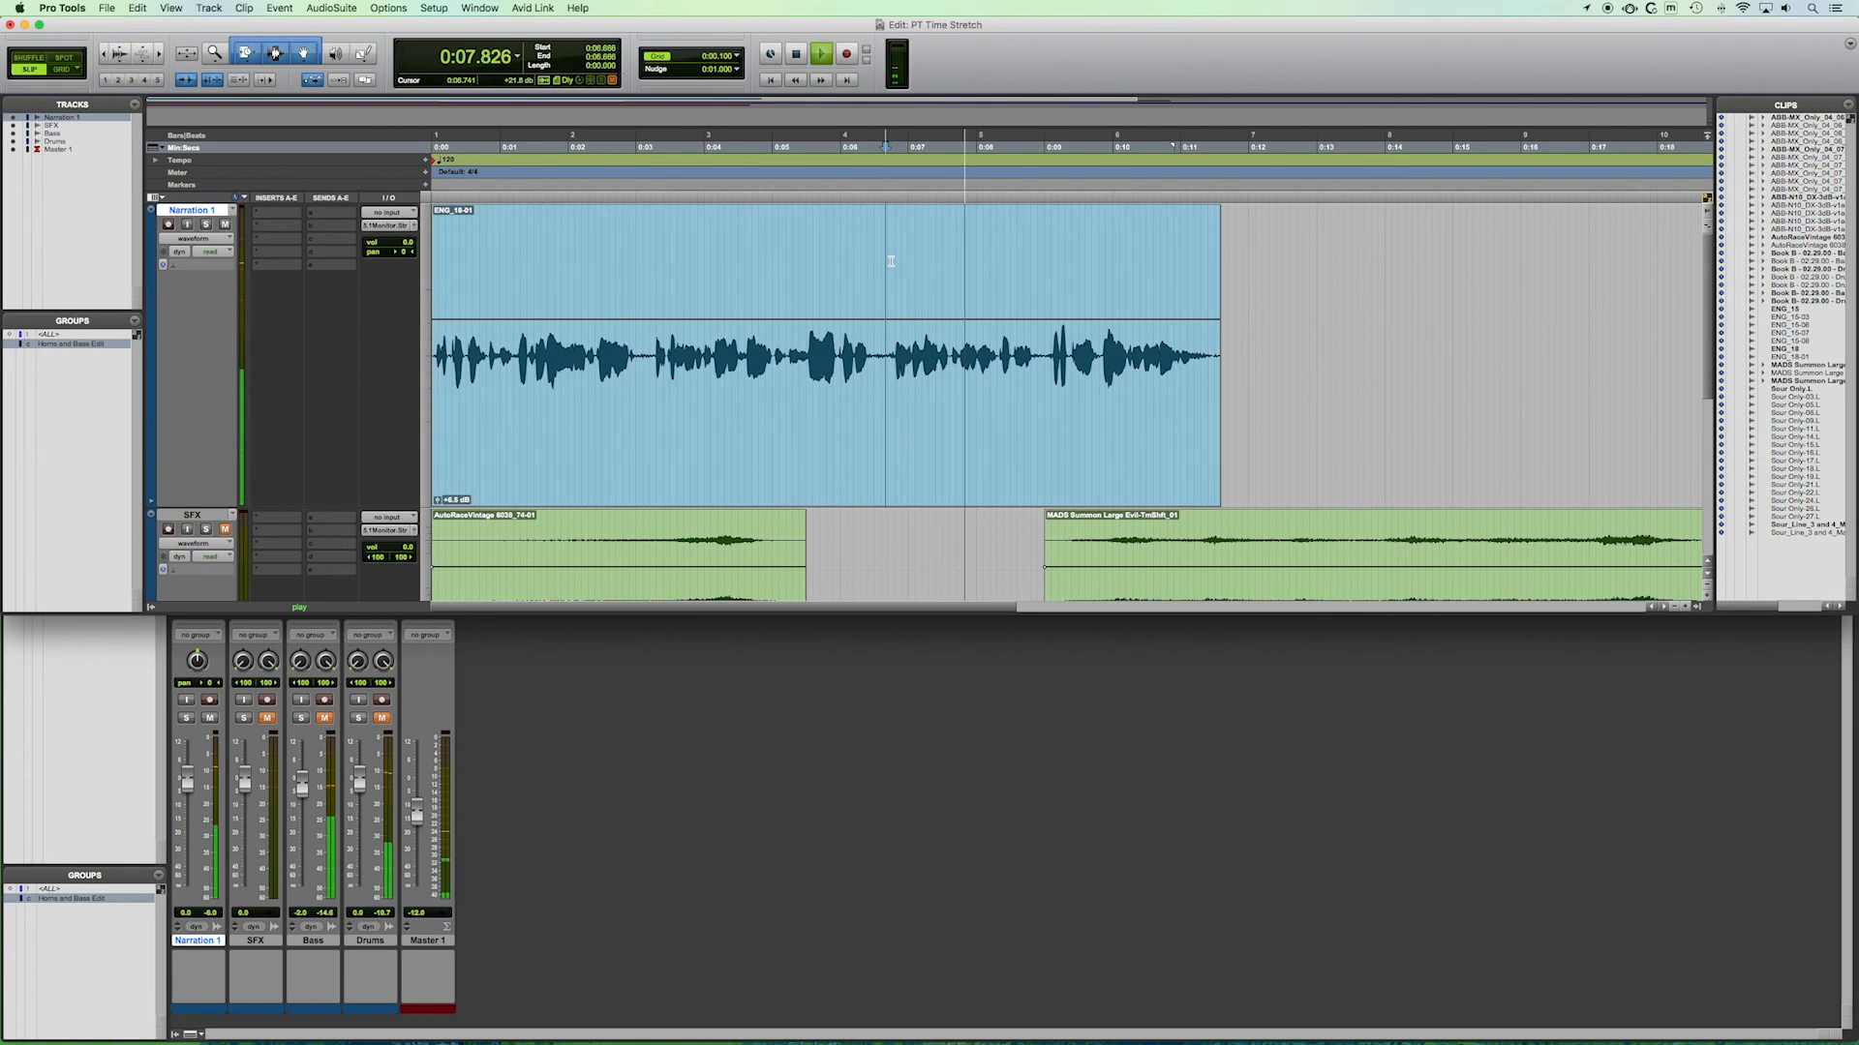
key("space")
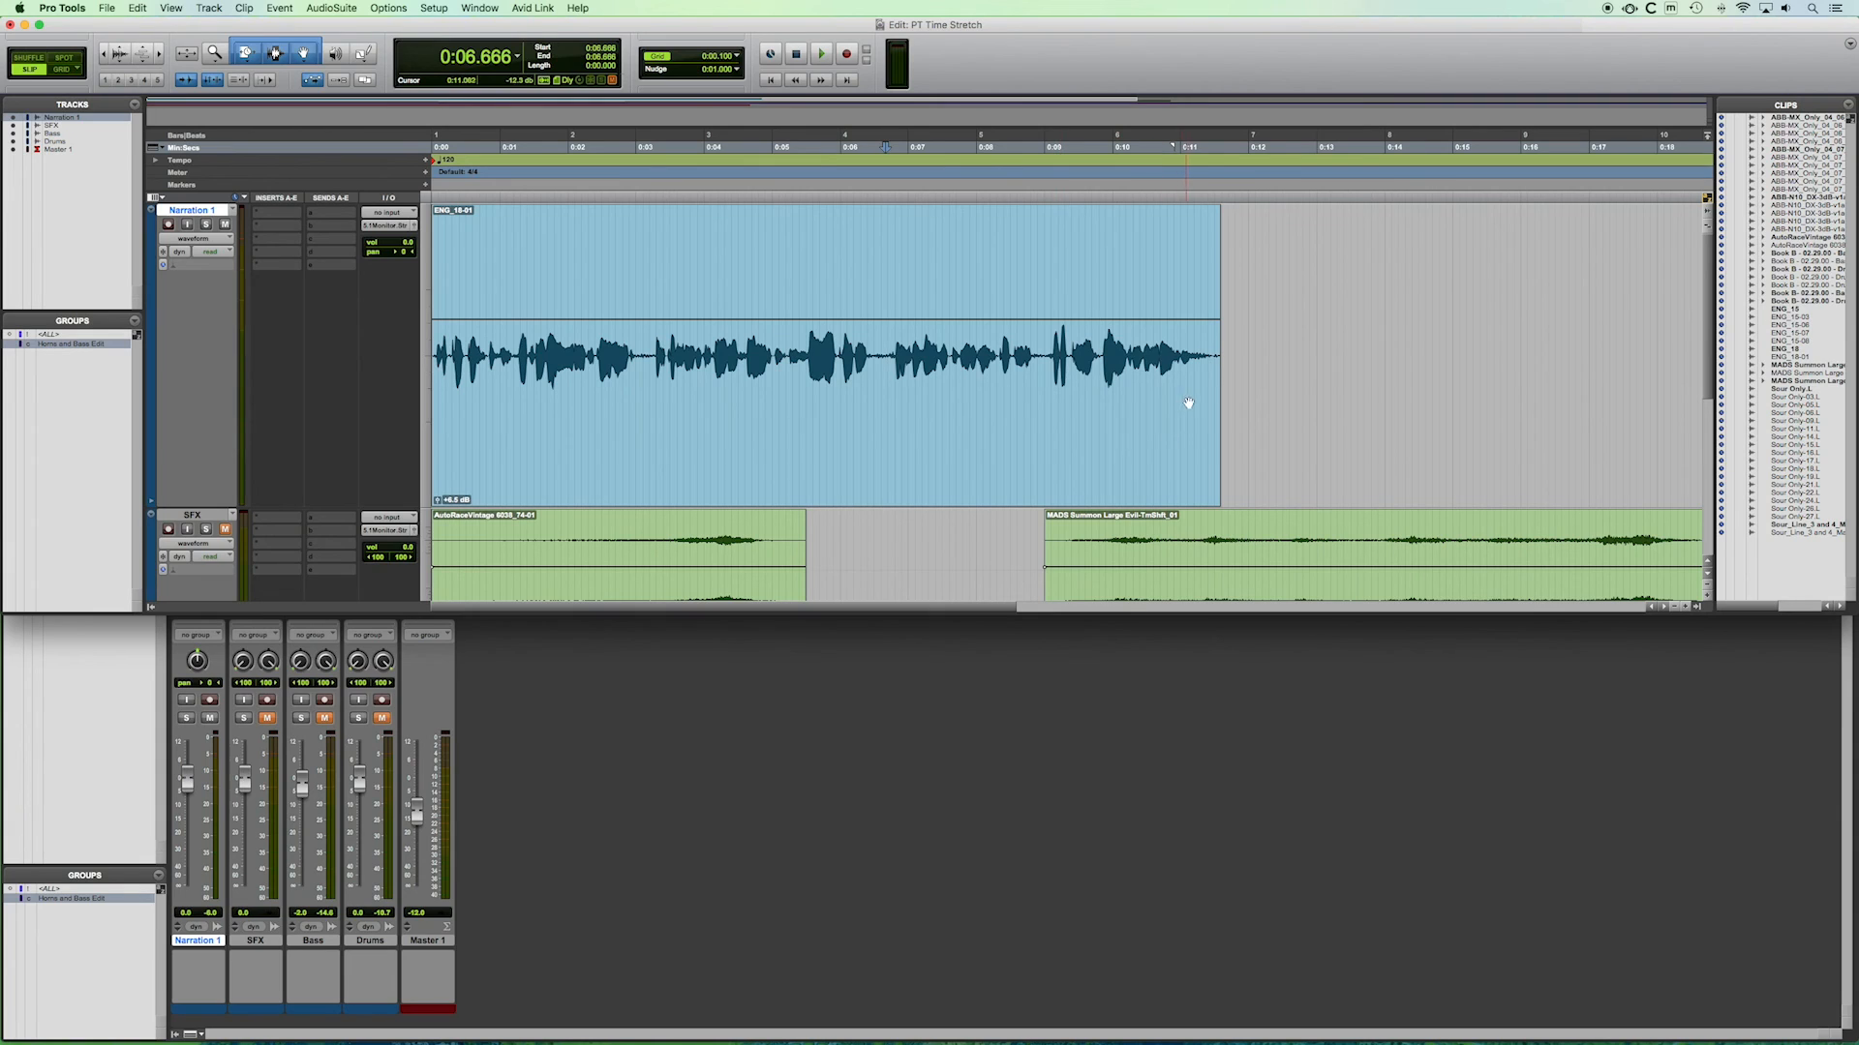
Select the narration clip and time-stretch its end to a length of about 13 seconds.
left_click(1137, 468)
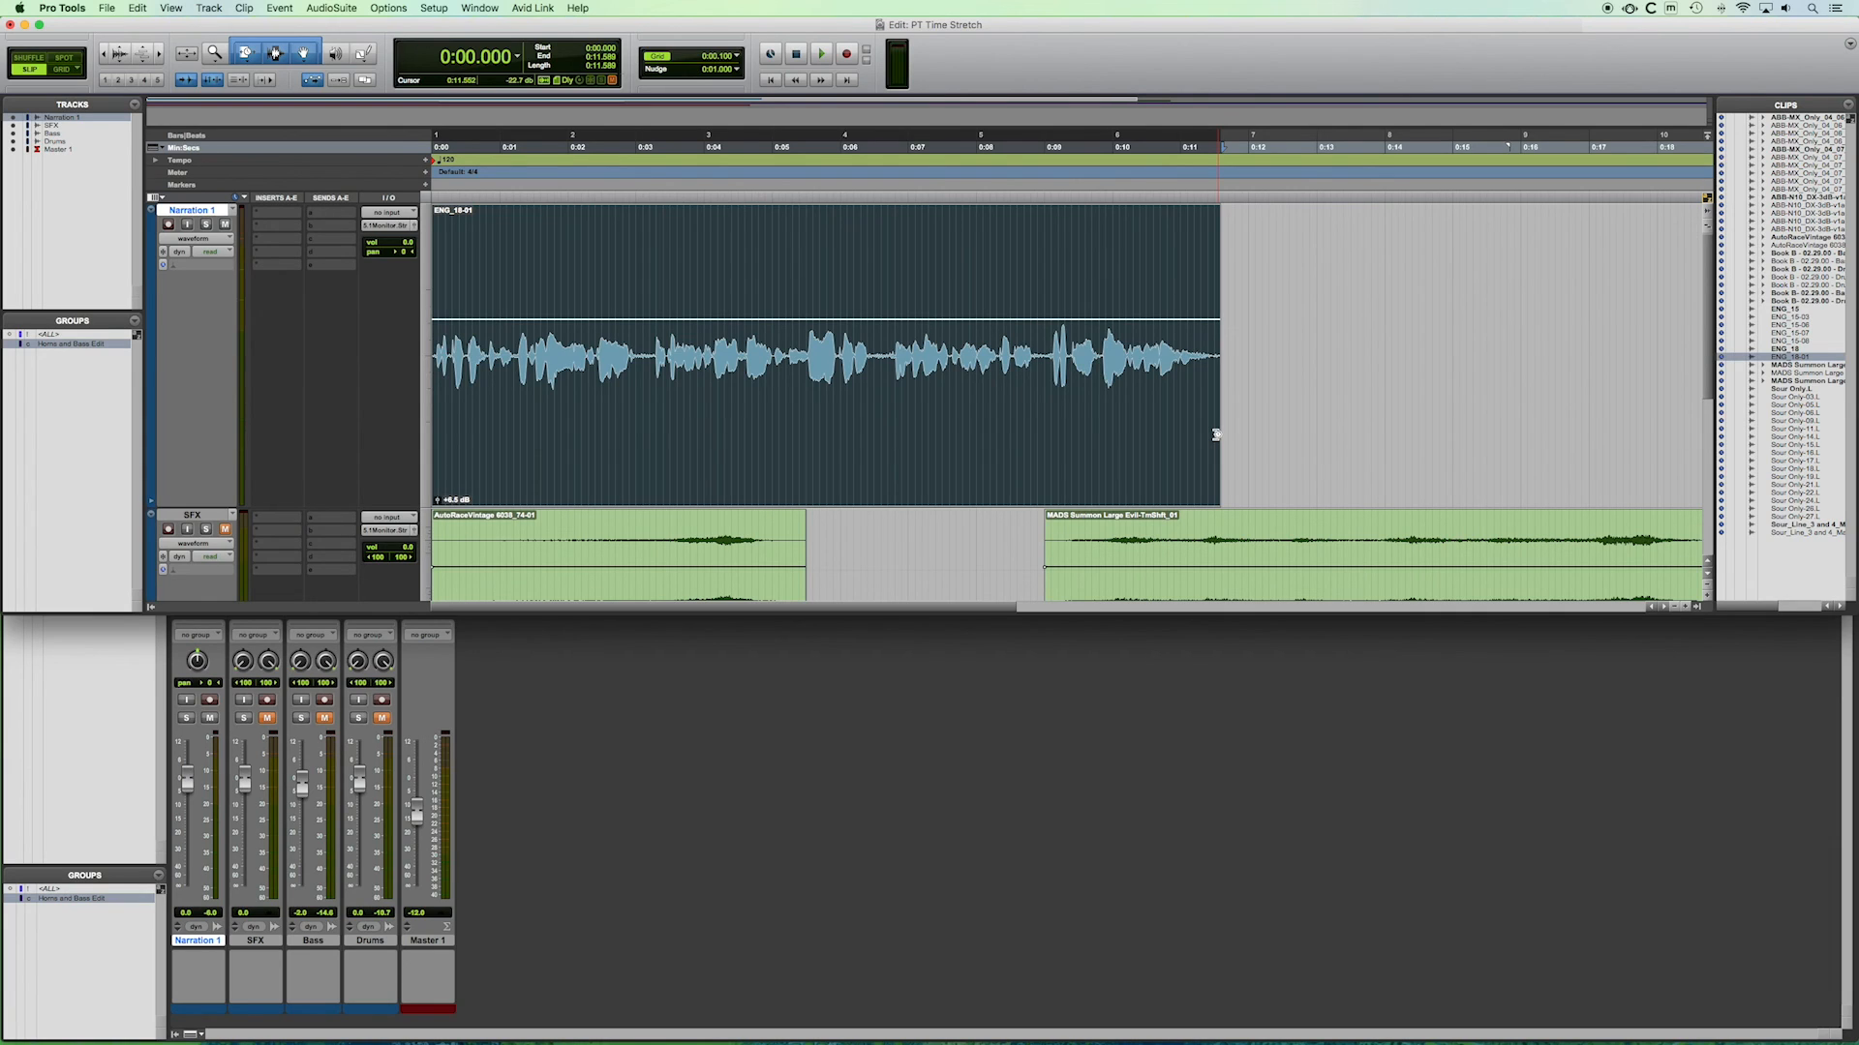
left_click_drag(1216, 435, 1217, 435)
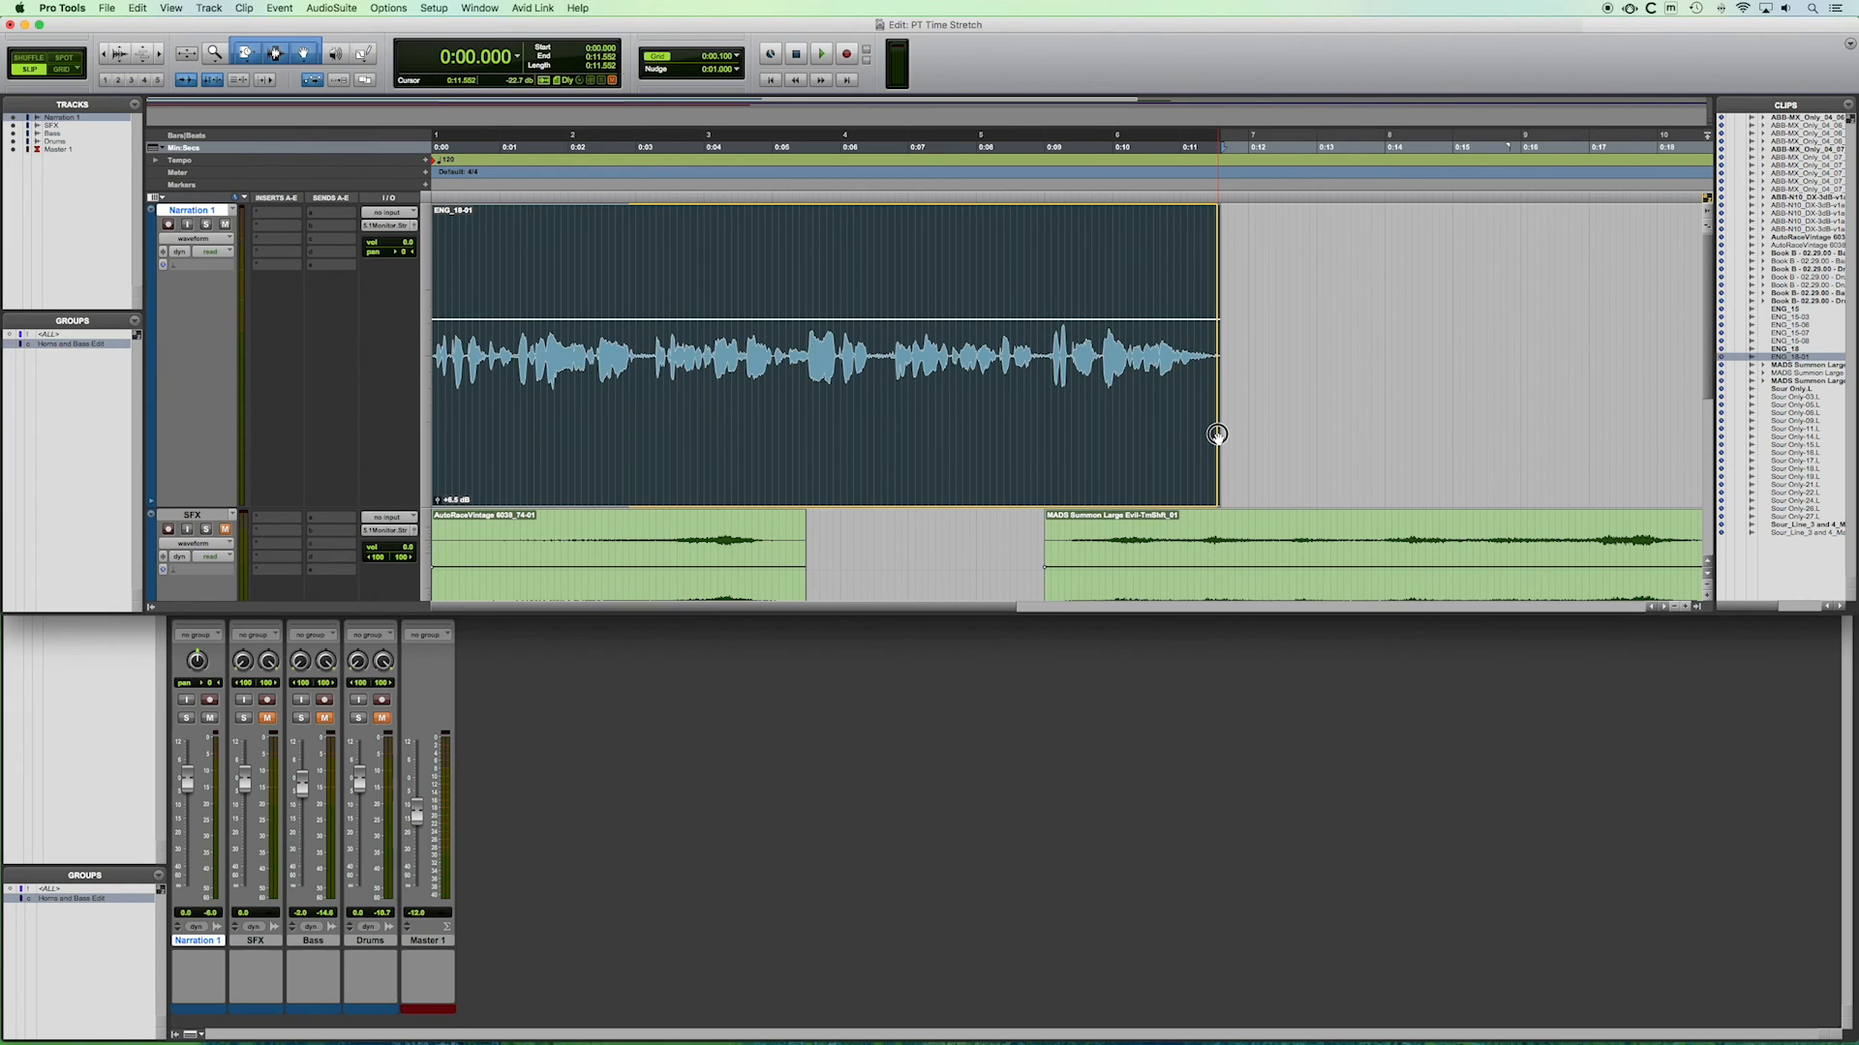
left_click_drag(1217, 435, 1315, 439)
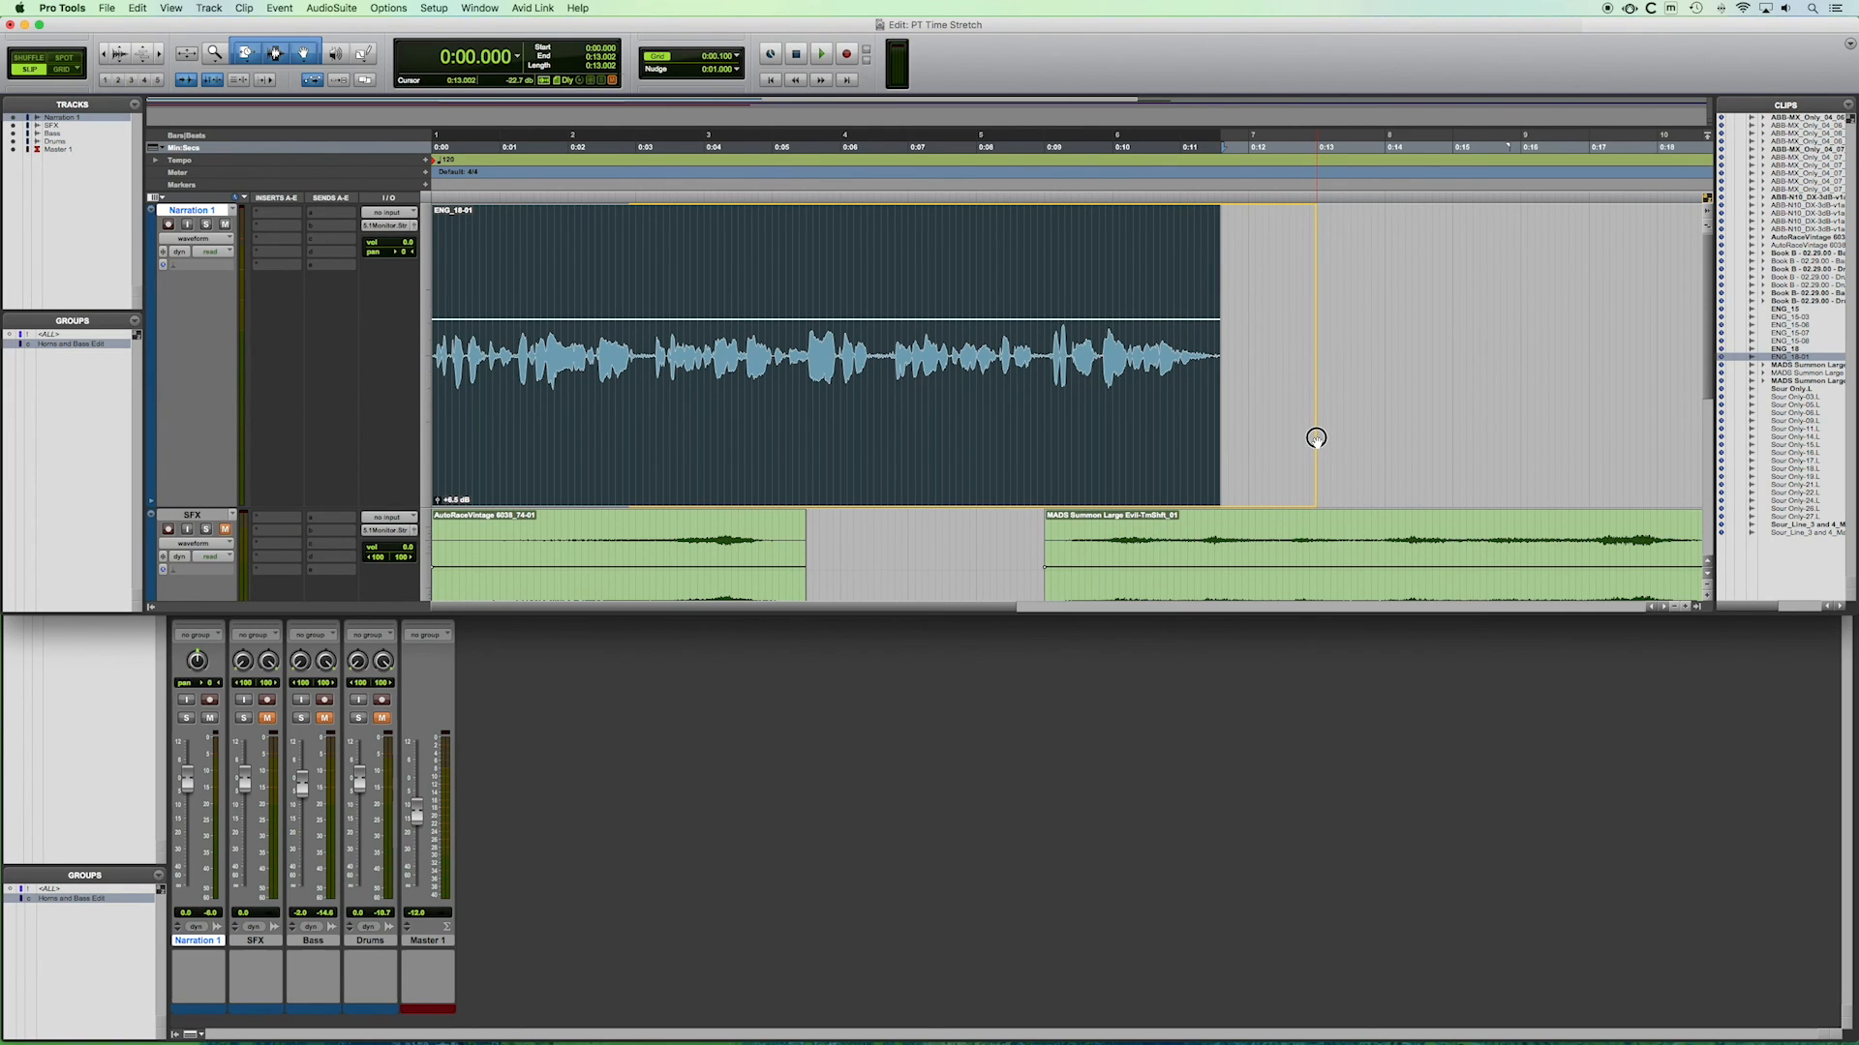
left_click_drag(1316, 437, 1315, 437)
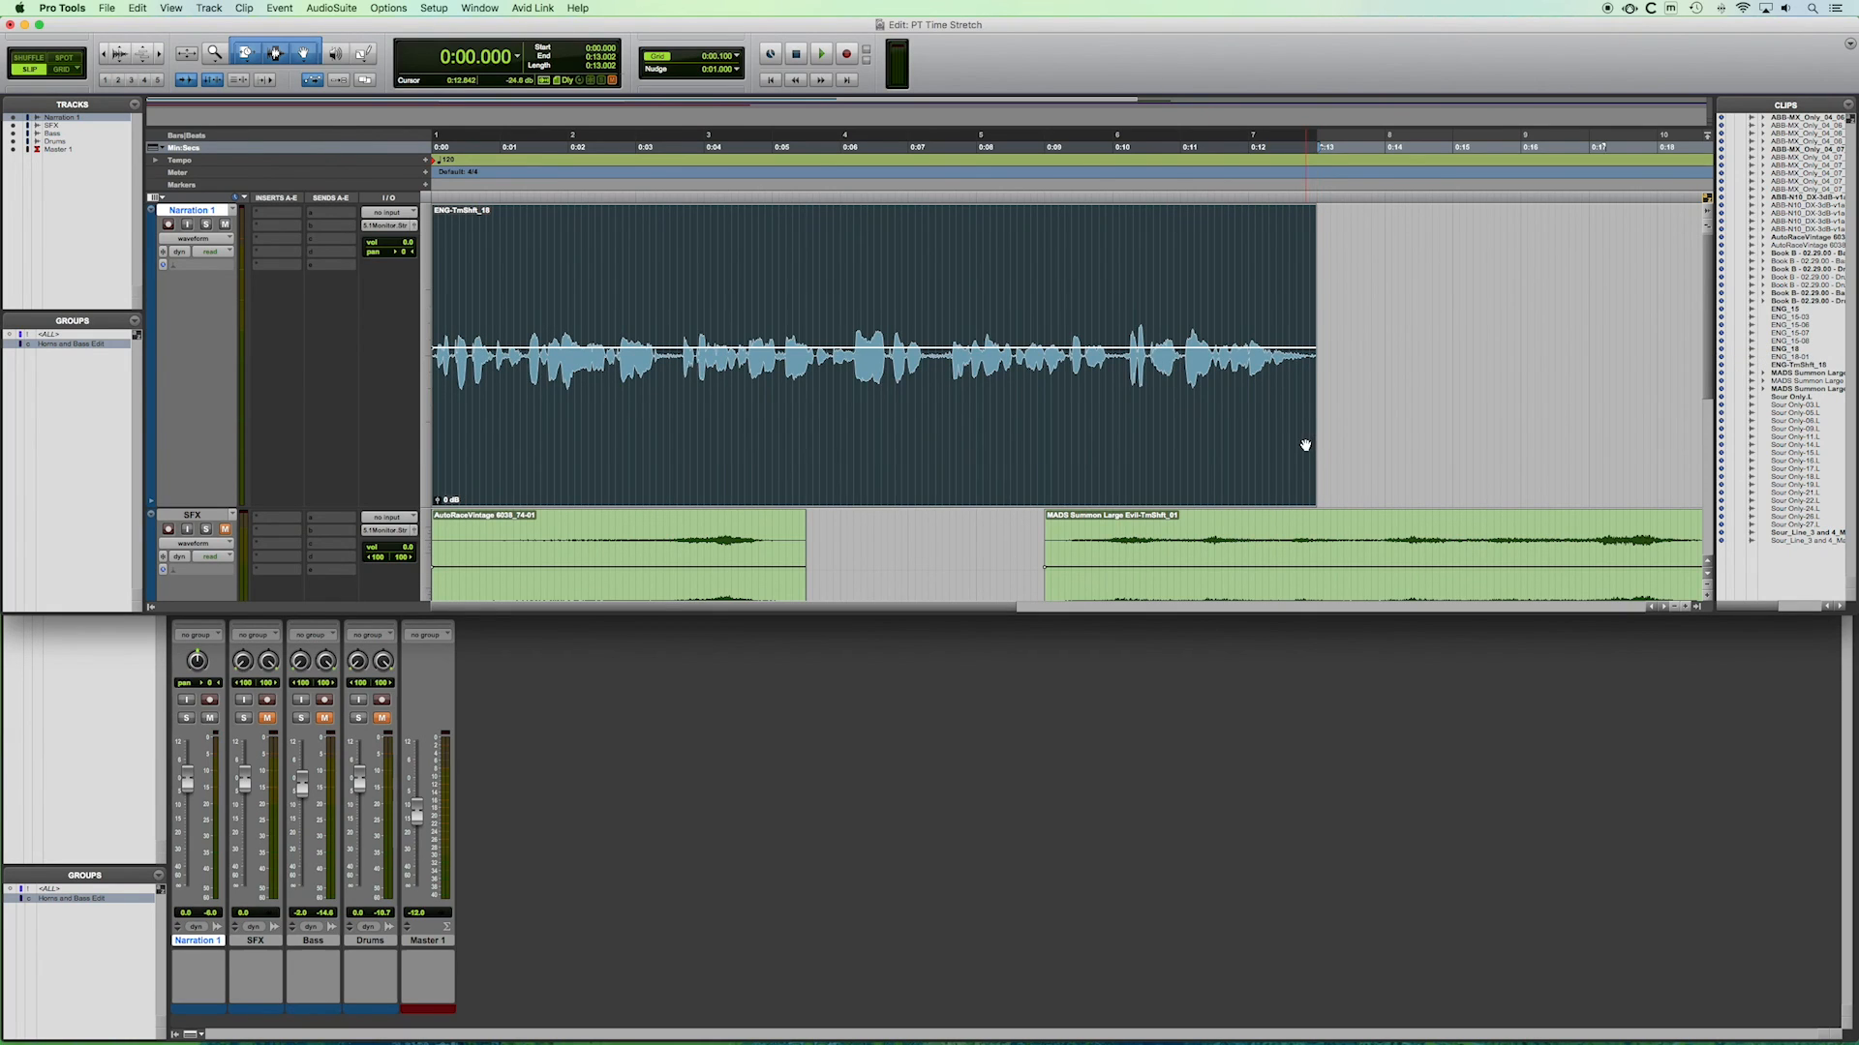
Play the stretched narration, undo the stretch and play the original clip for comparison.
left_click(829, 468)
key("space")
key("space")
key("super+z")
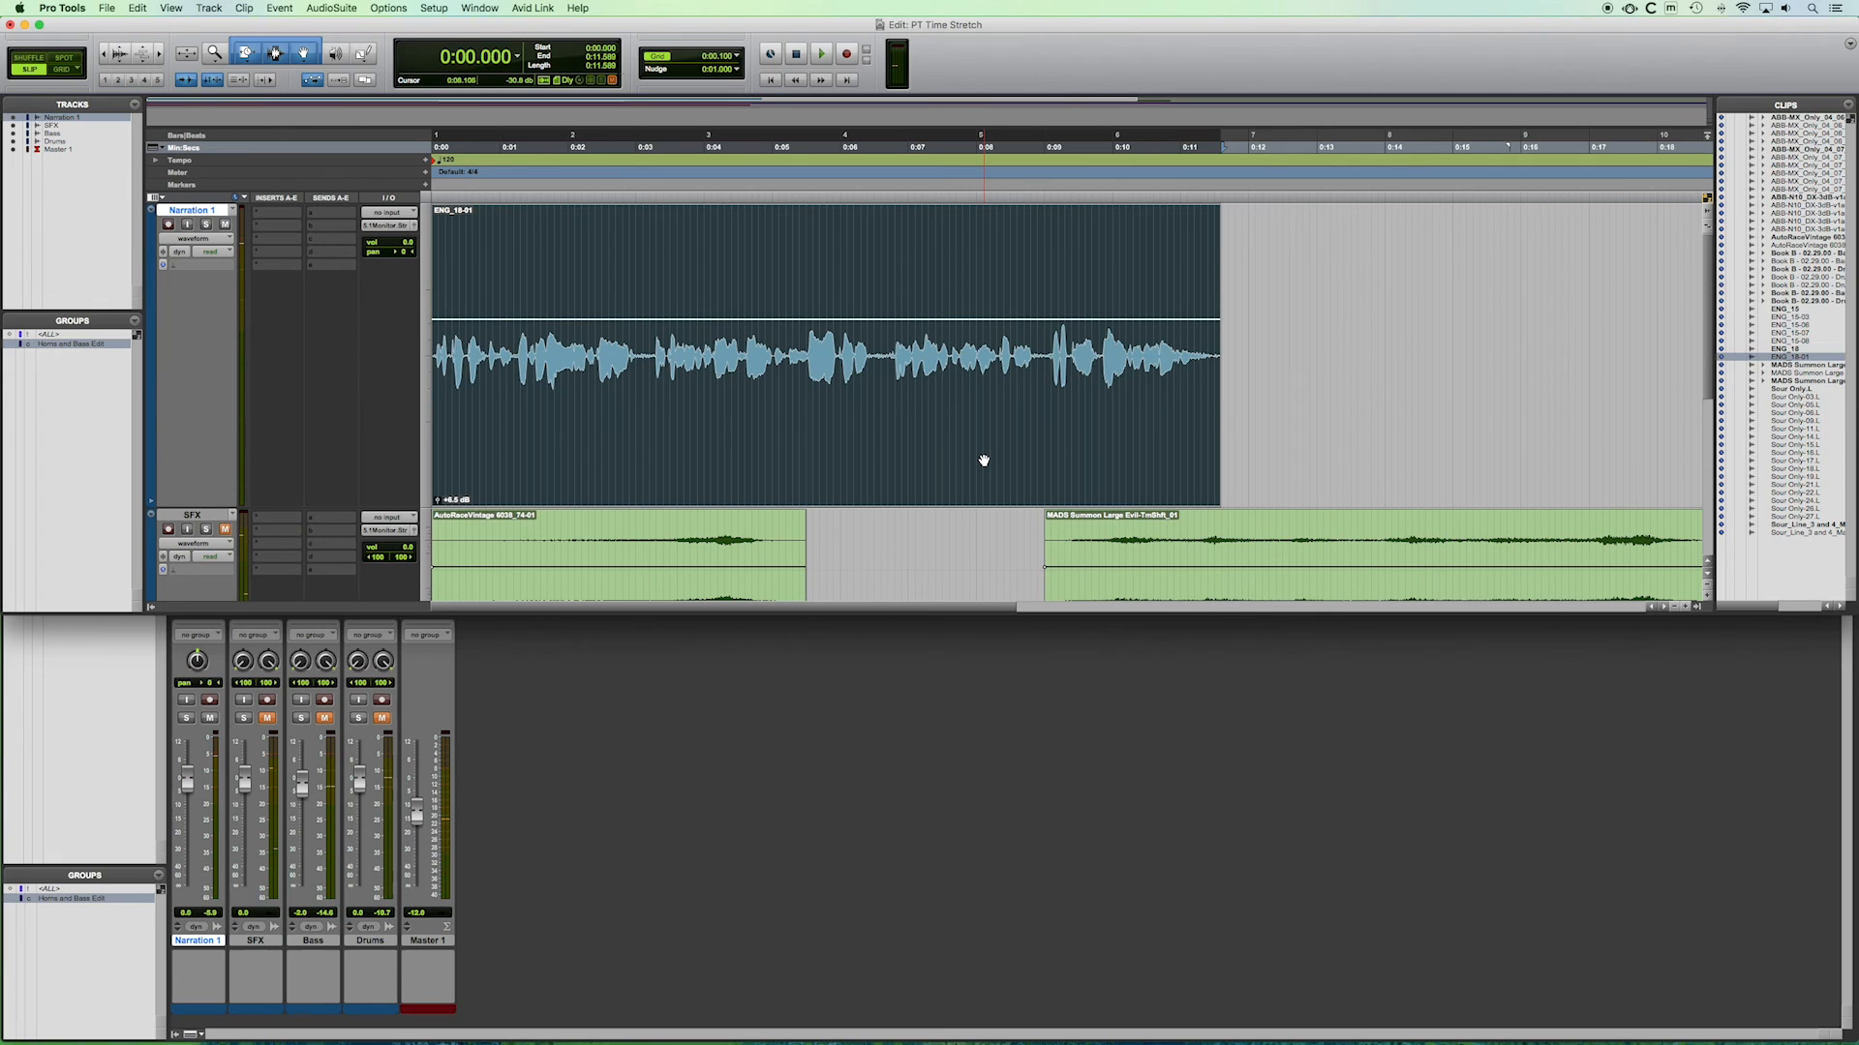
key("space")
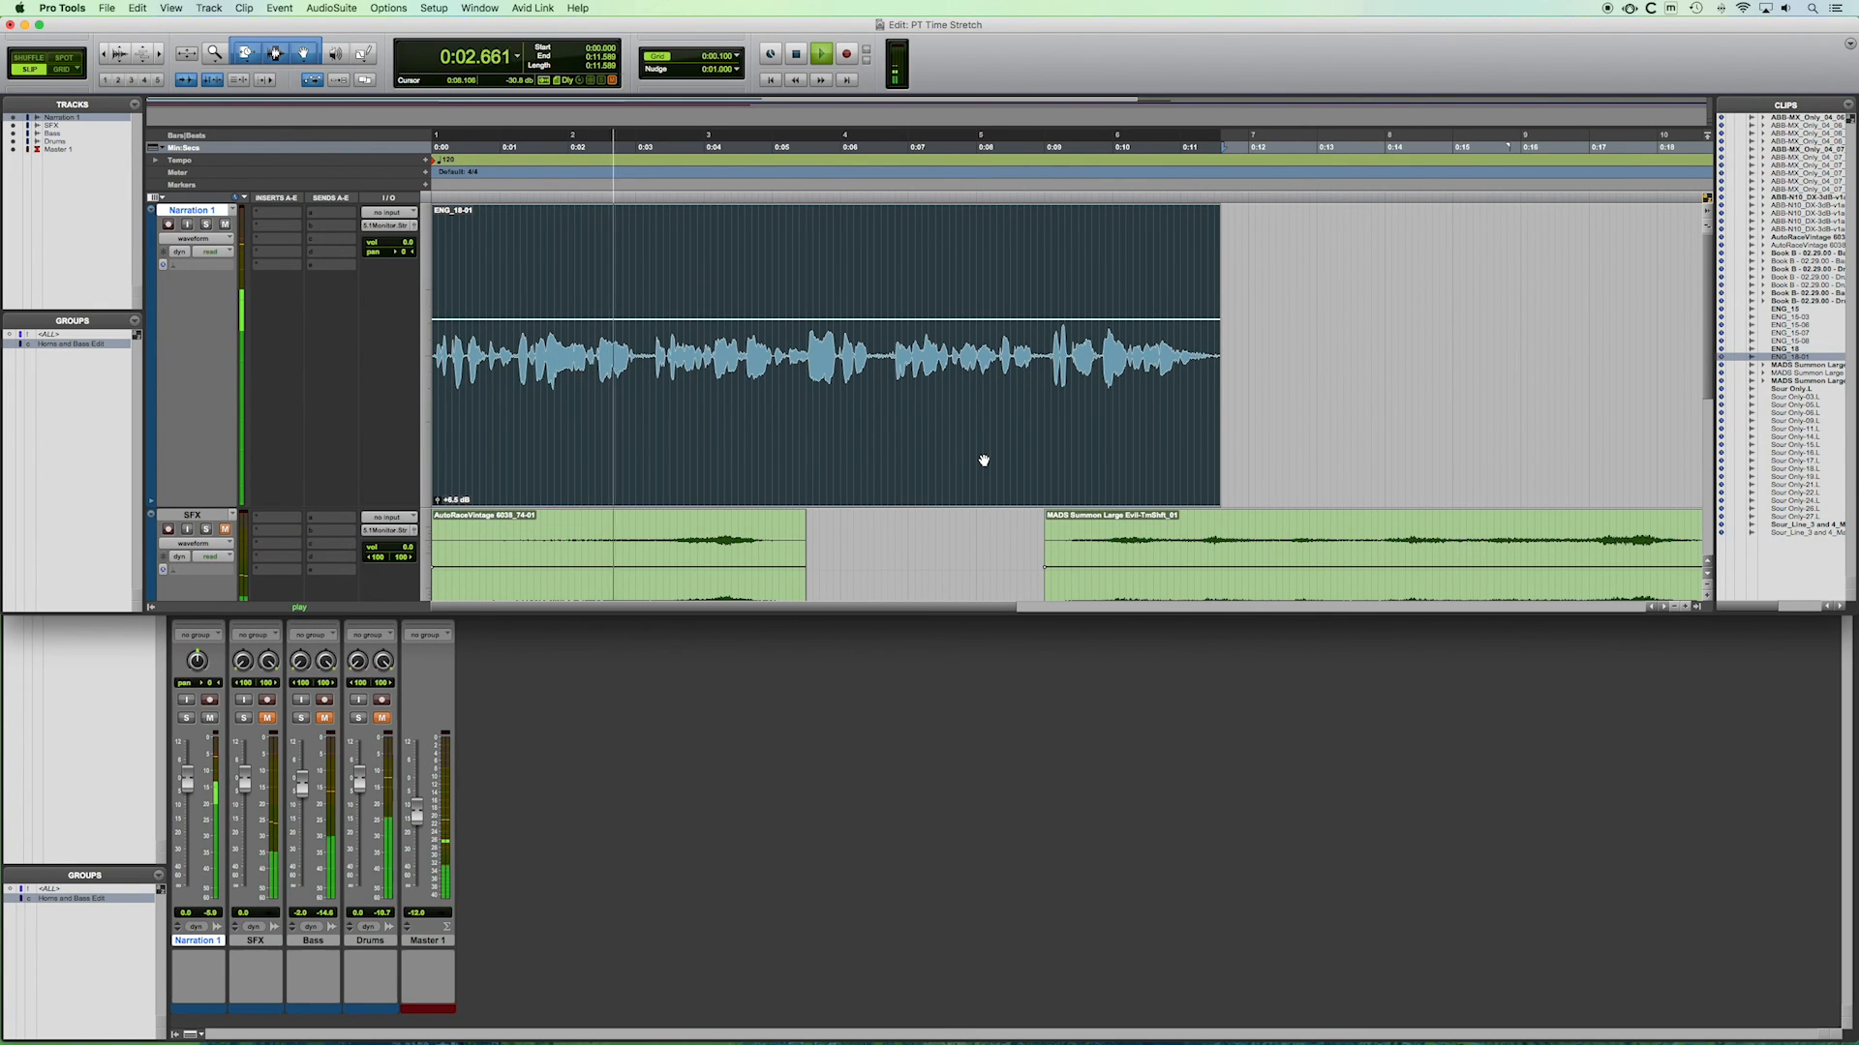
key("space")
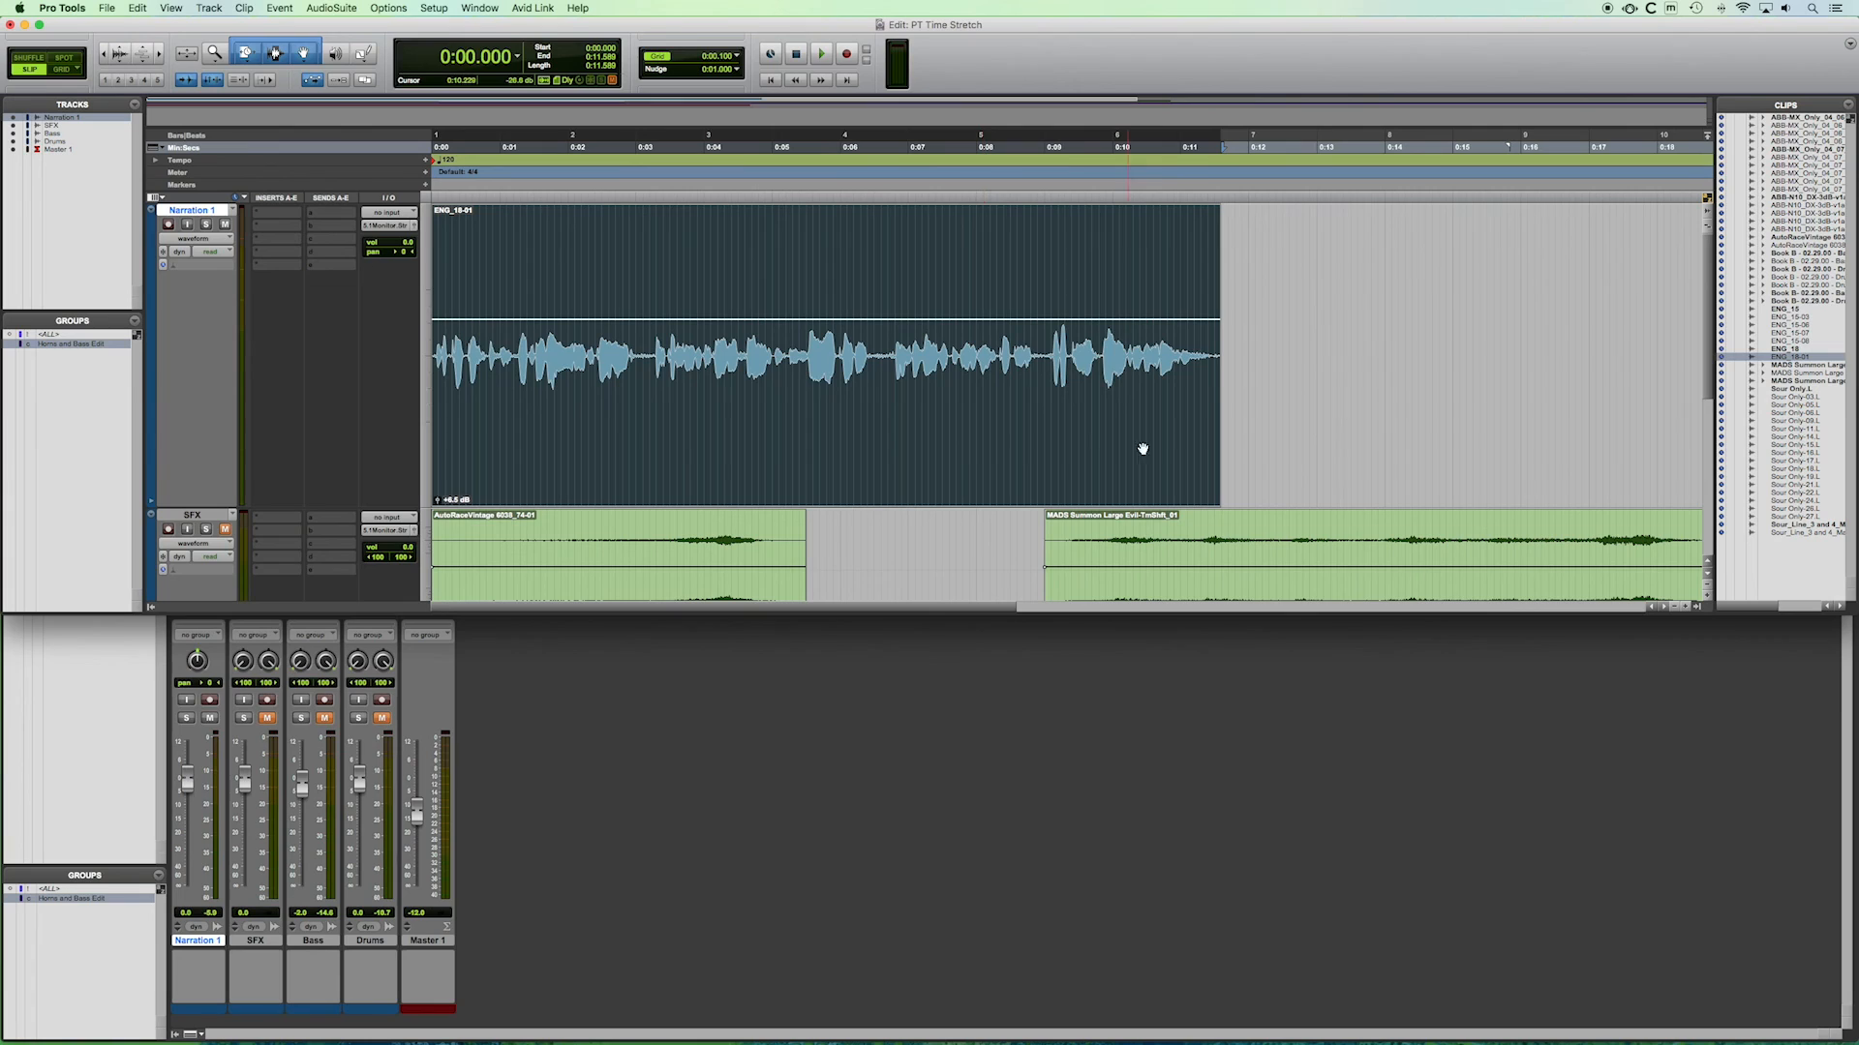
Time-stretch the narration clip from its end to a length of about 16 seconds.
left_click(1213, 437)
left_click_drag(1213, 438, 1519, 462)
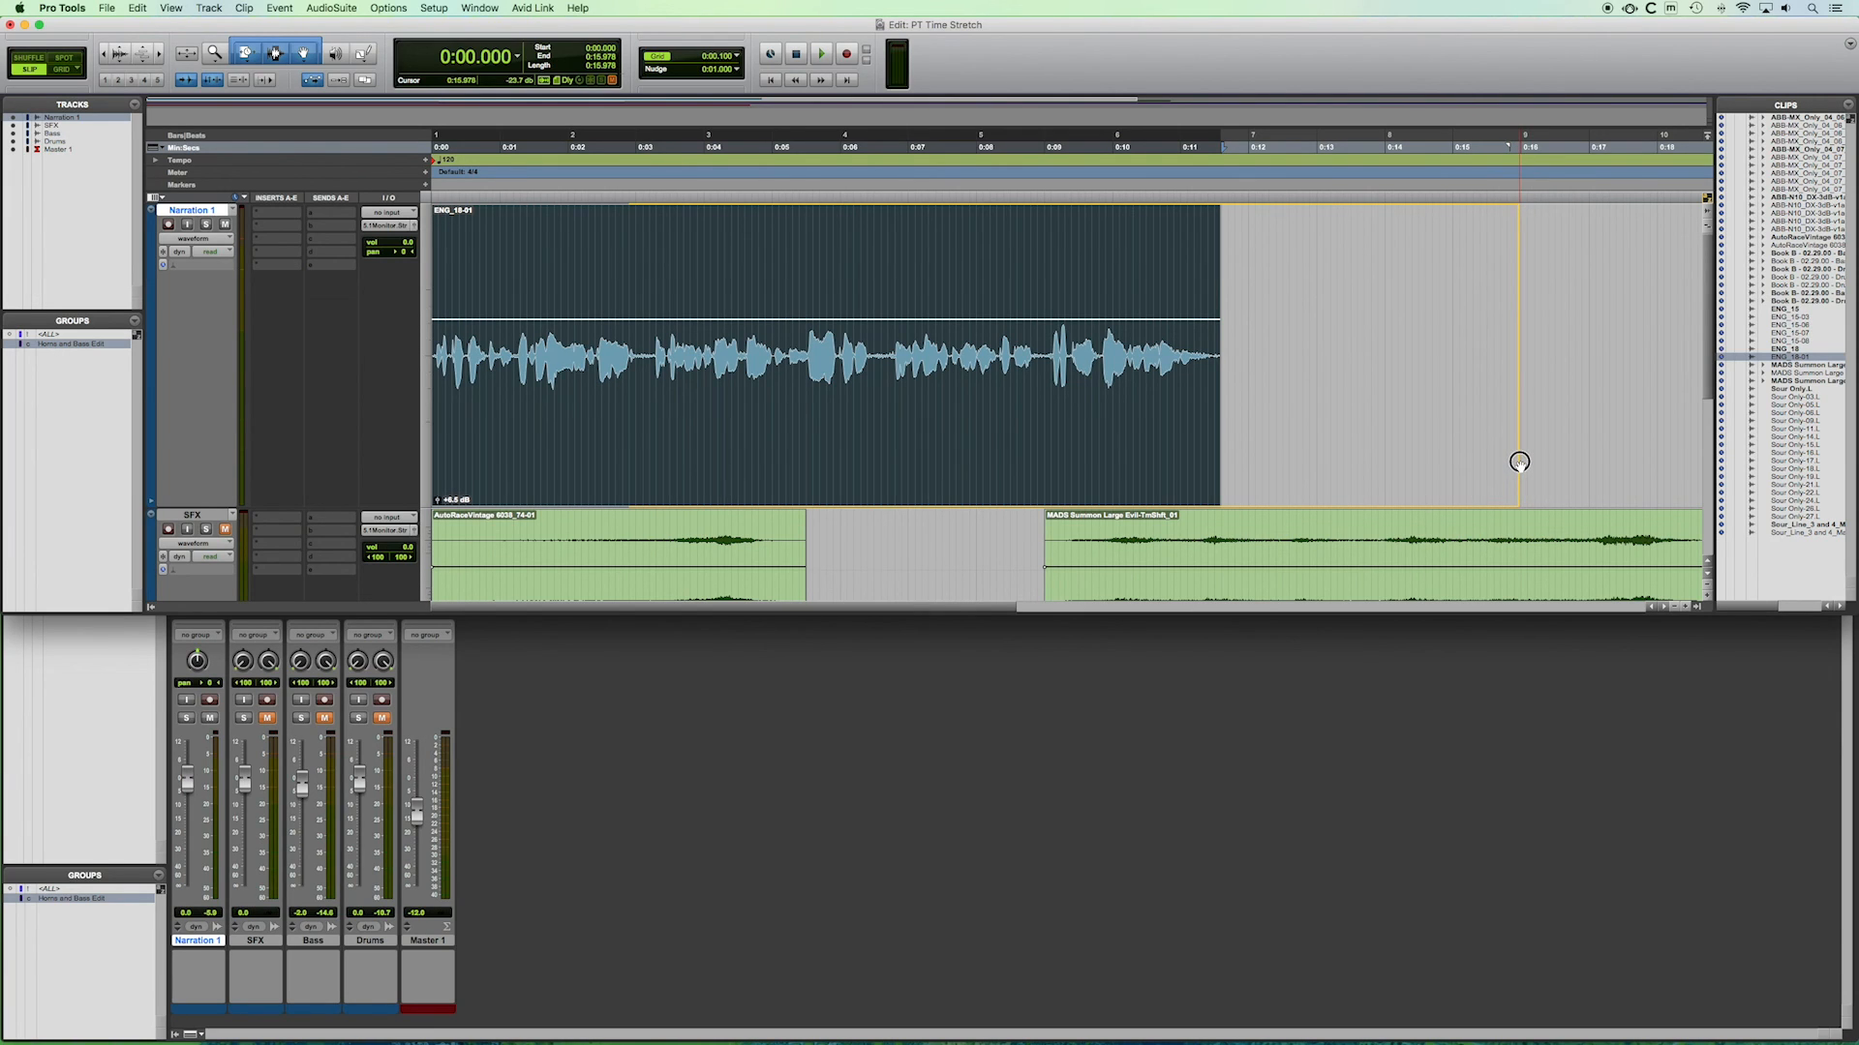
left_click_drag(1518, 462, 1518, 462)
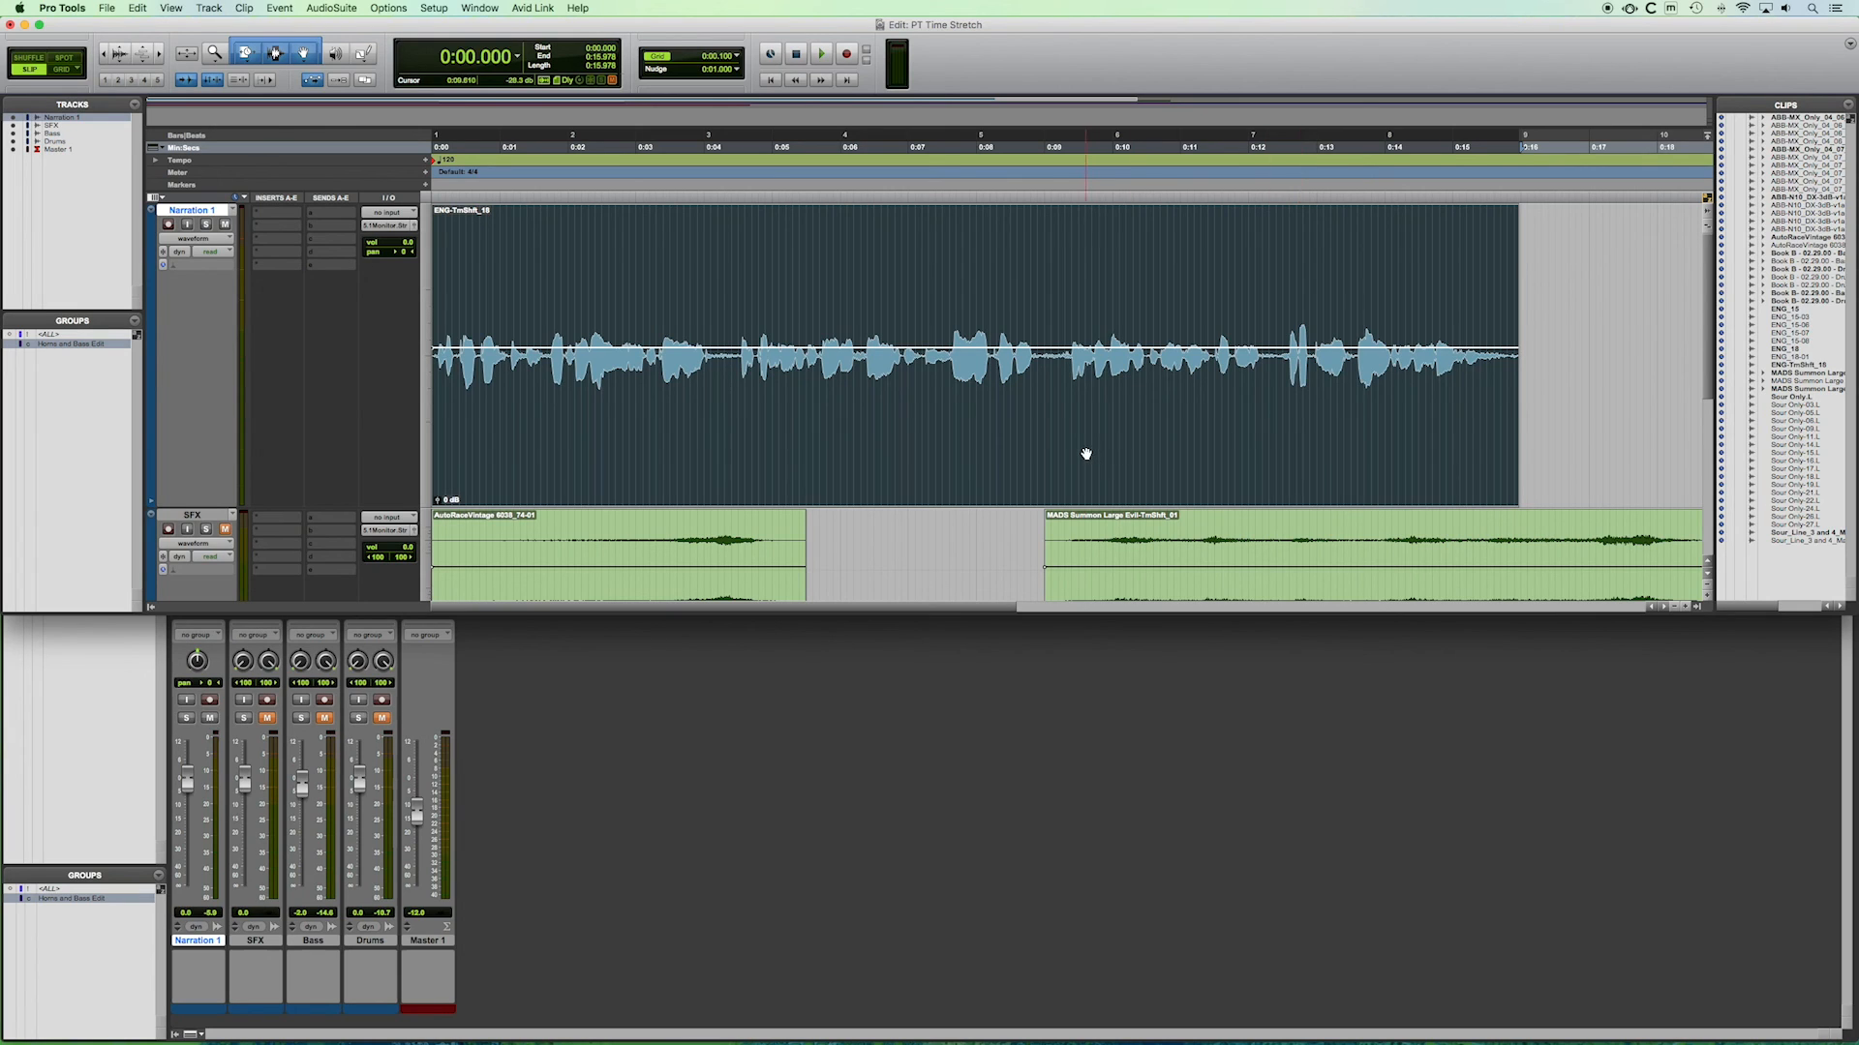
Play the stretched narration and undo the stretch to restore the original clip.
key("space")
left_click(1546, 326)
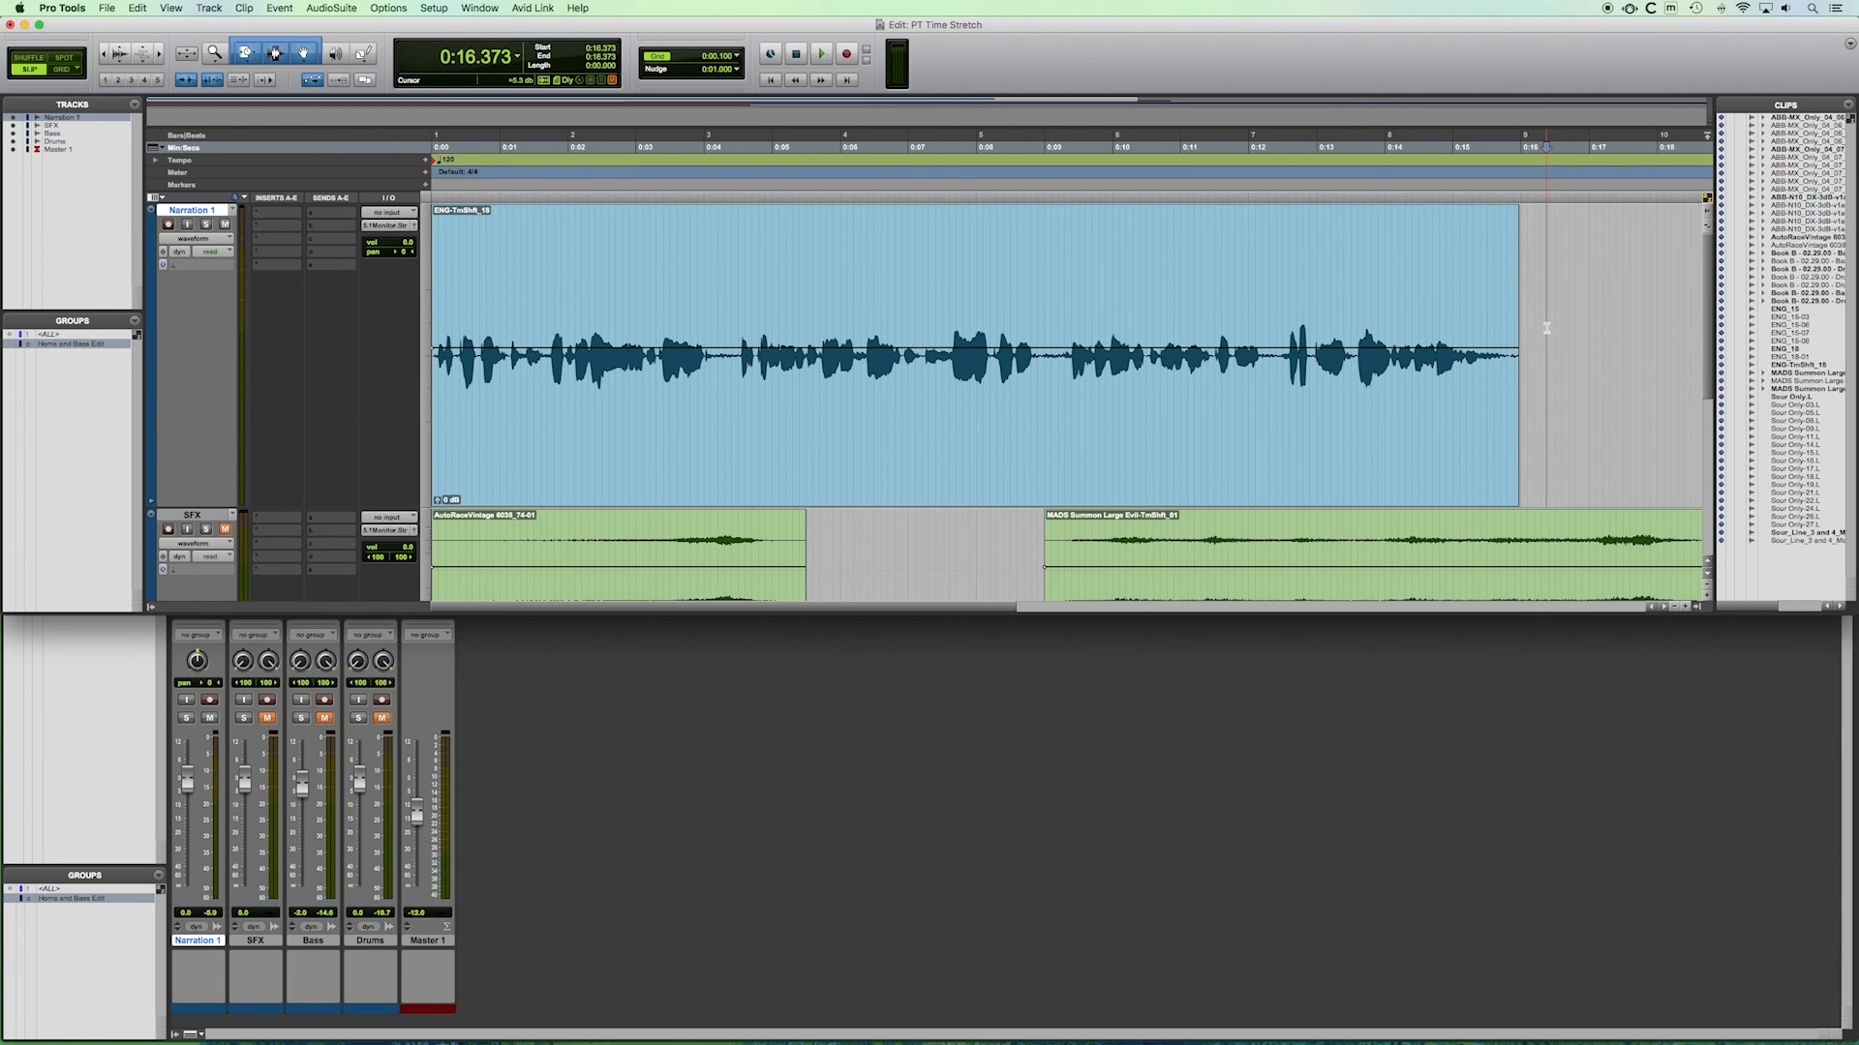
key("super+z")
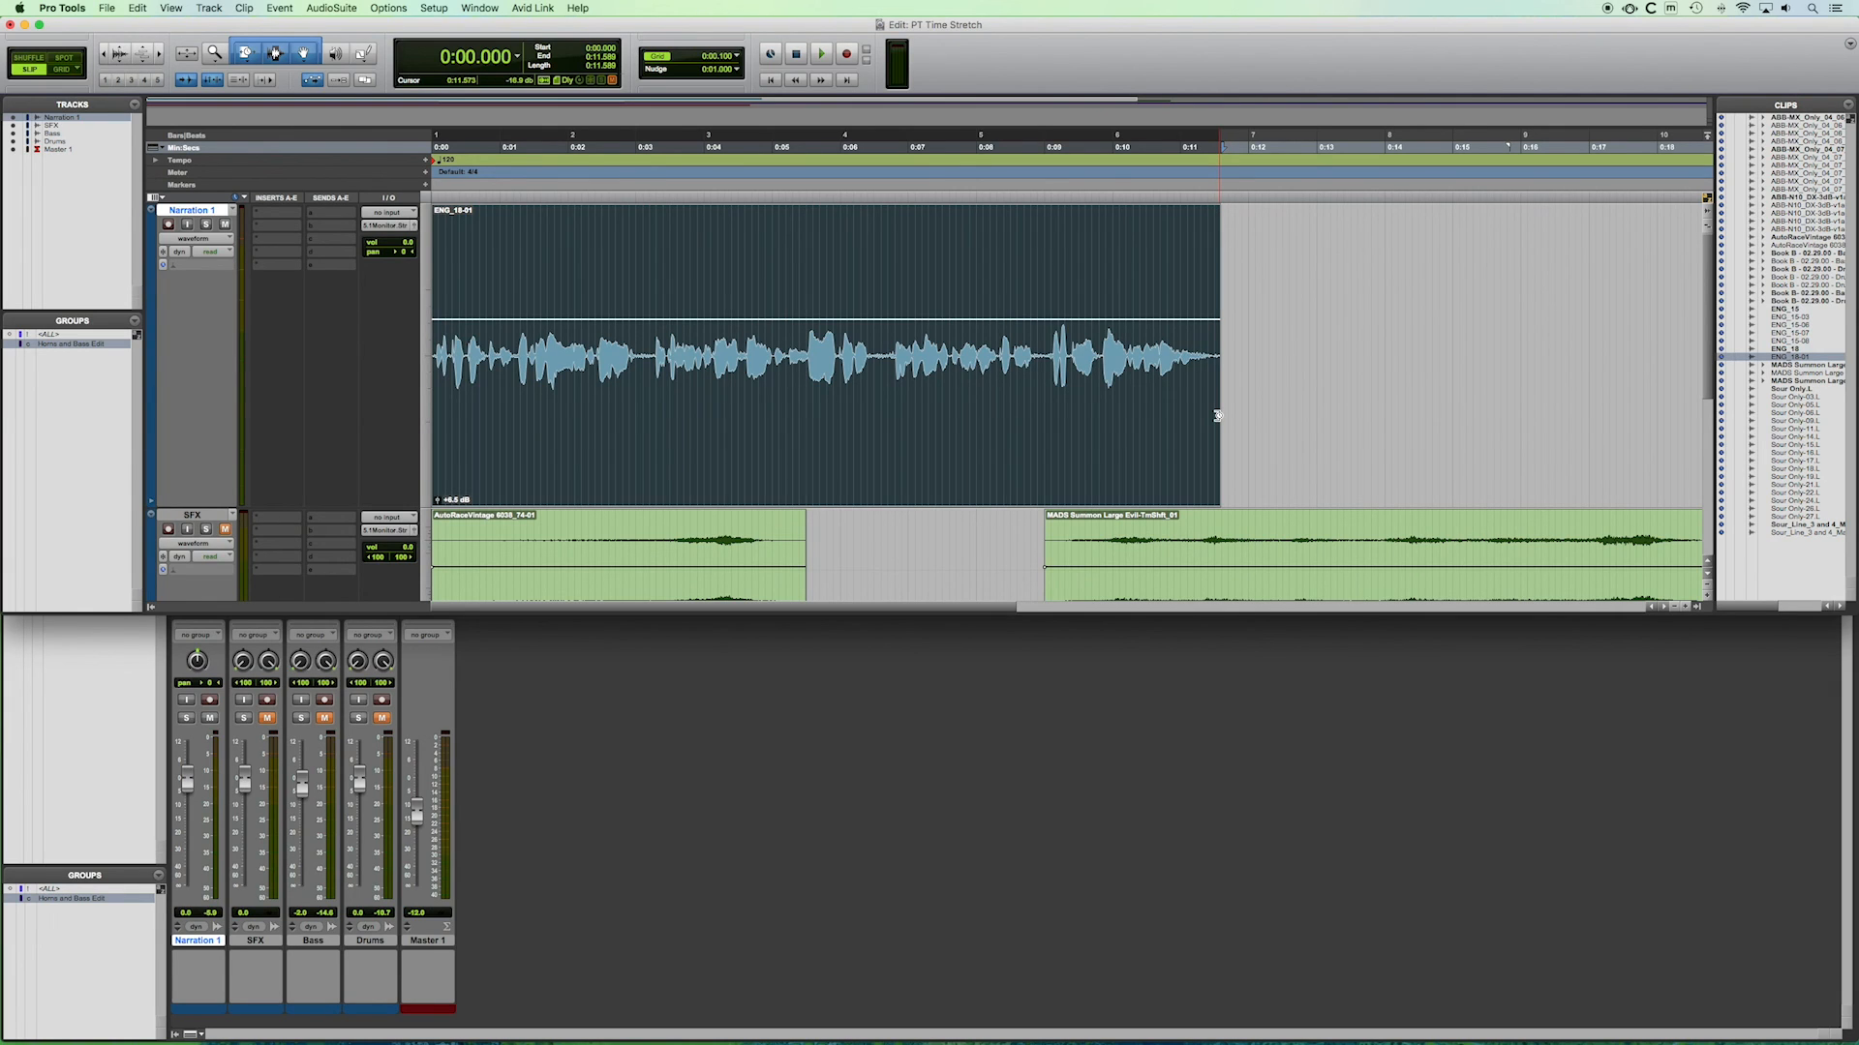
Time-compress the narration clip from its end to a length of about 6.5 seconds.
left_click_drag(1218, 415, 874, 435)
left_click_drag(873, 439, 873, 439)
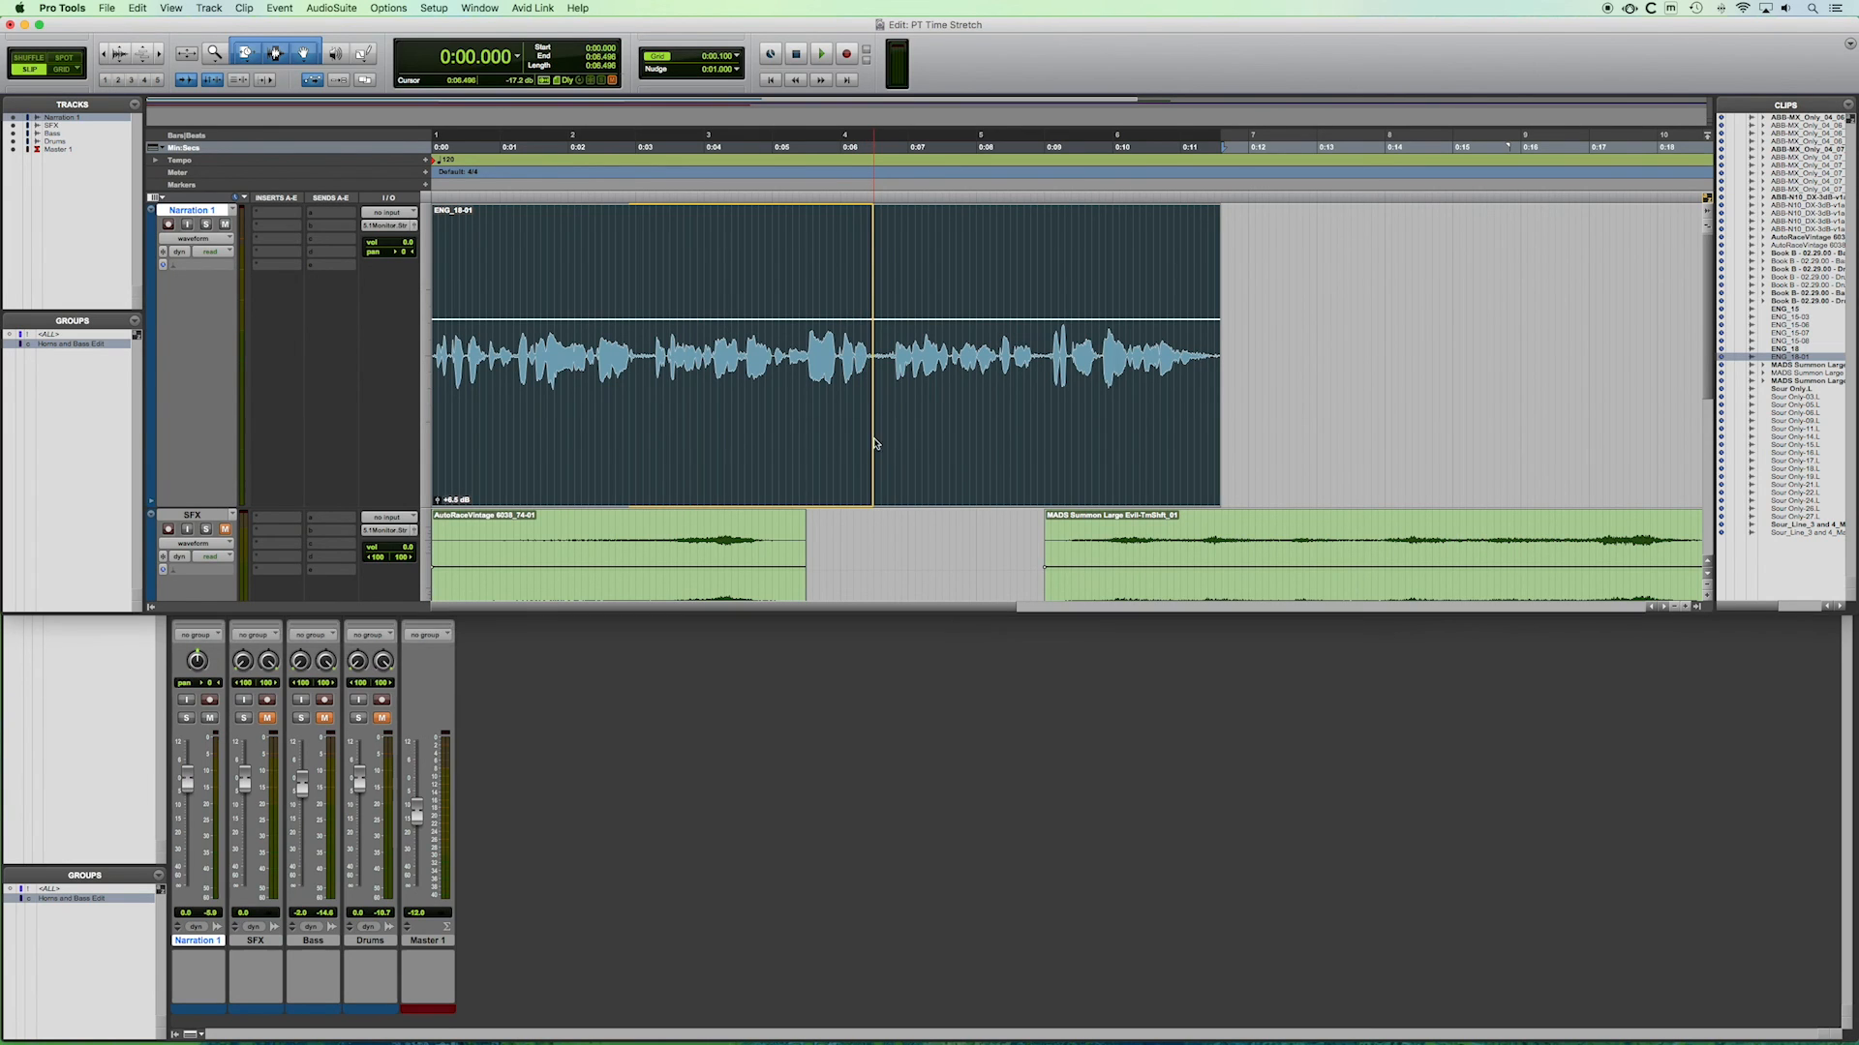
Play the compressed narration and undo the compression.
key("space")
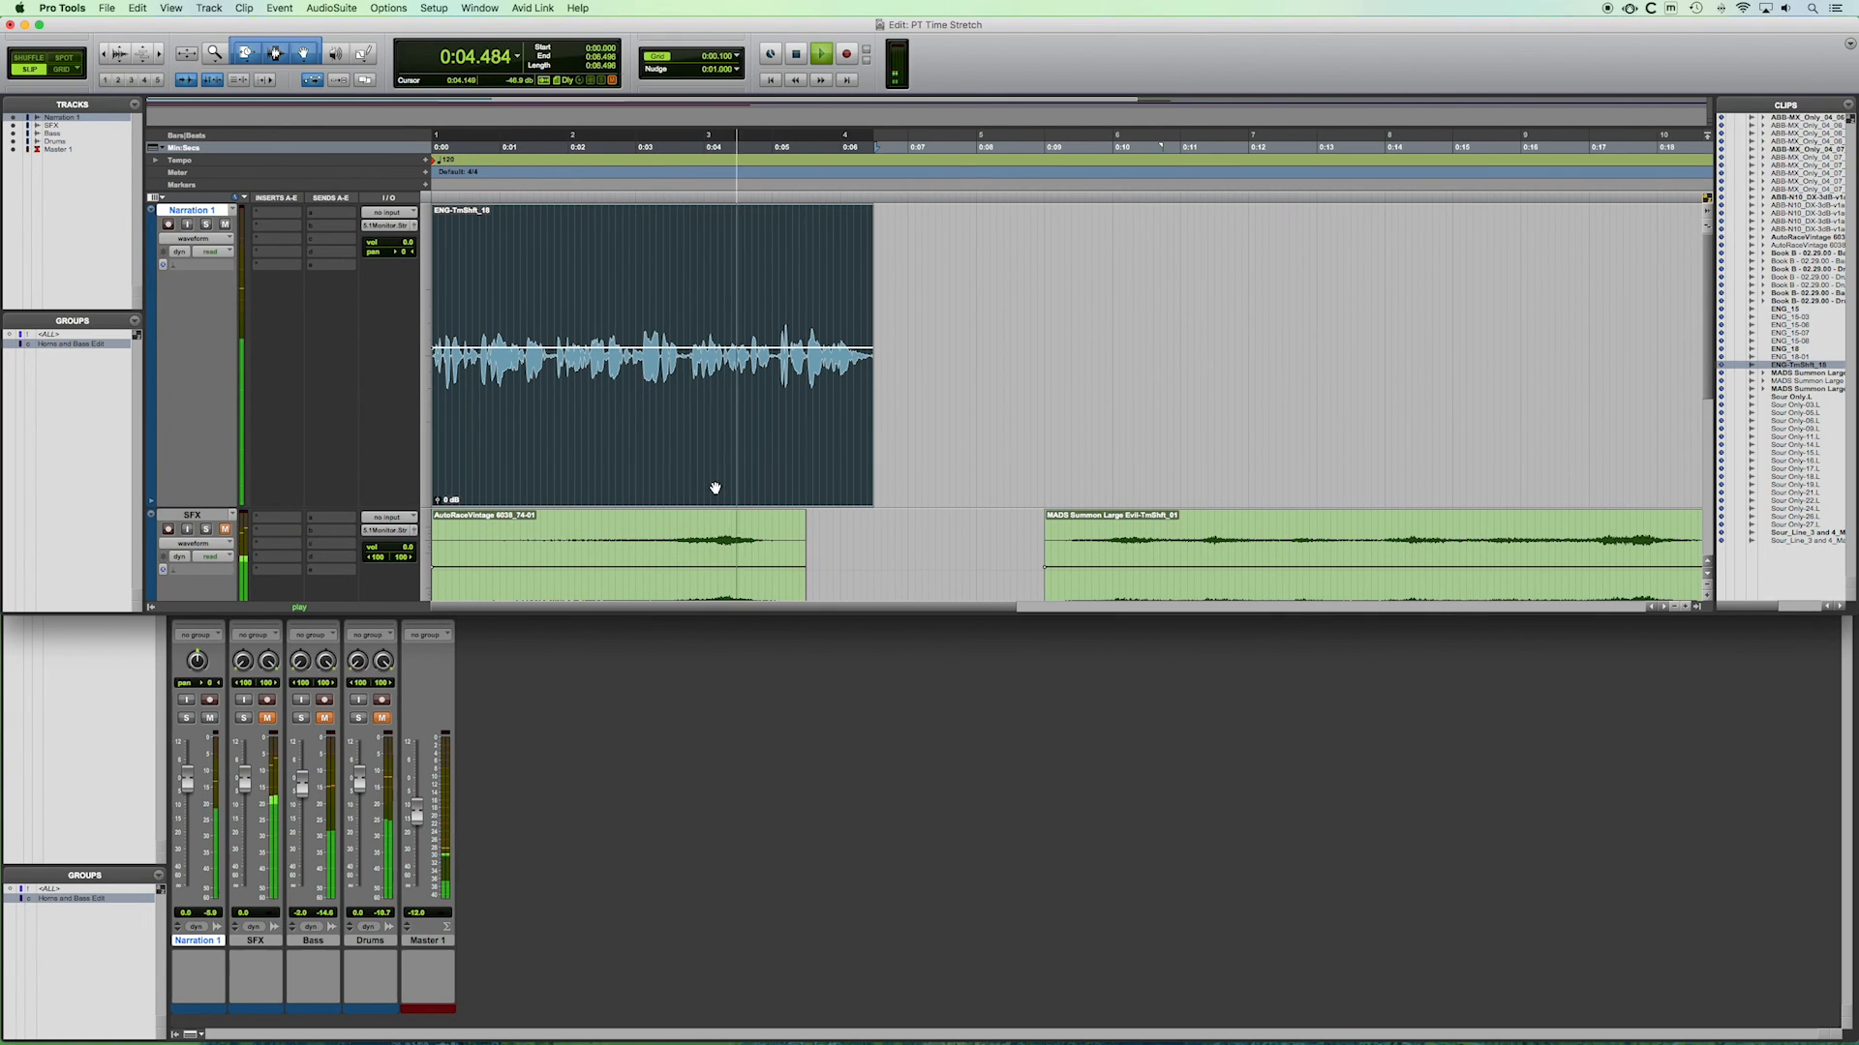
key("space")
left_click(892, 311)
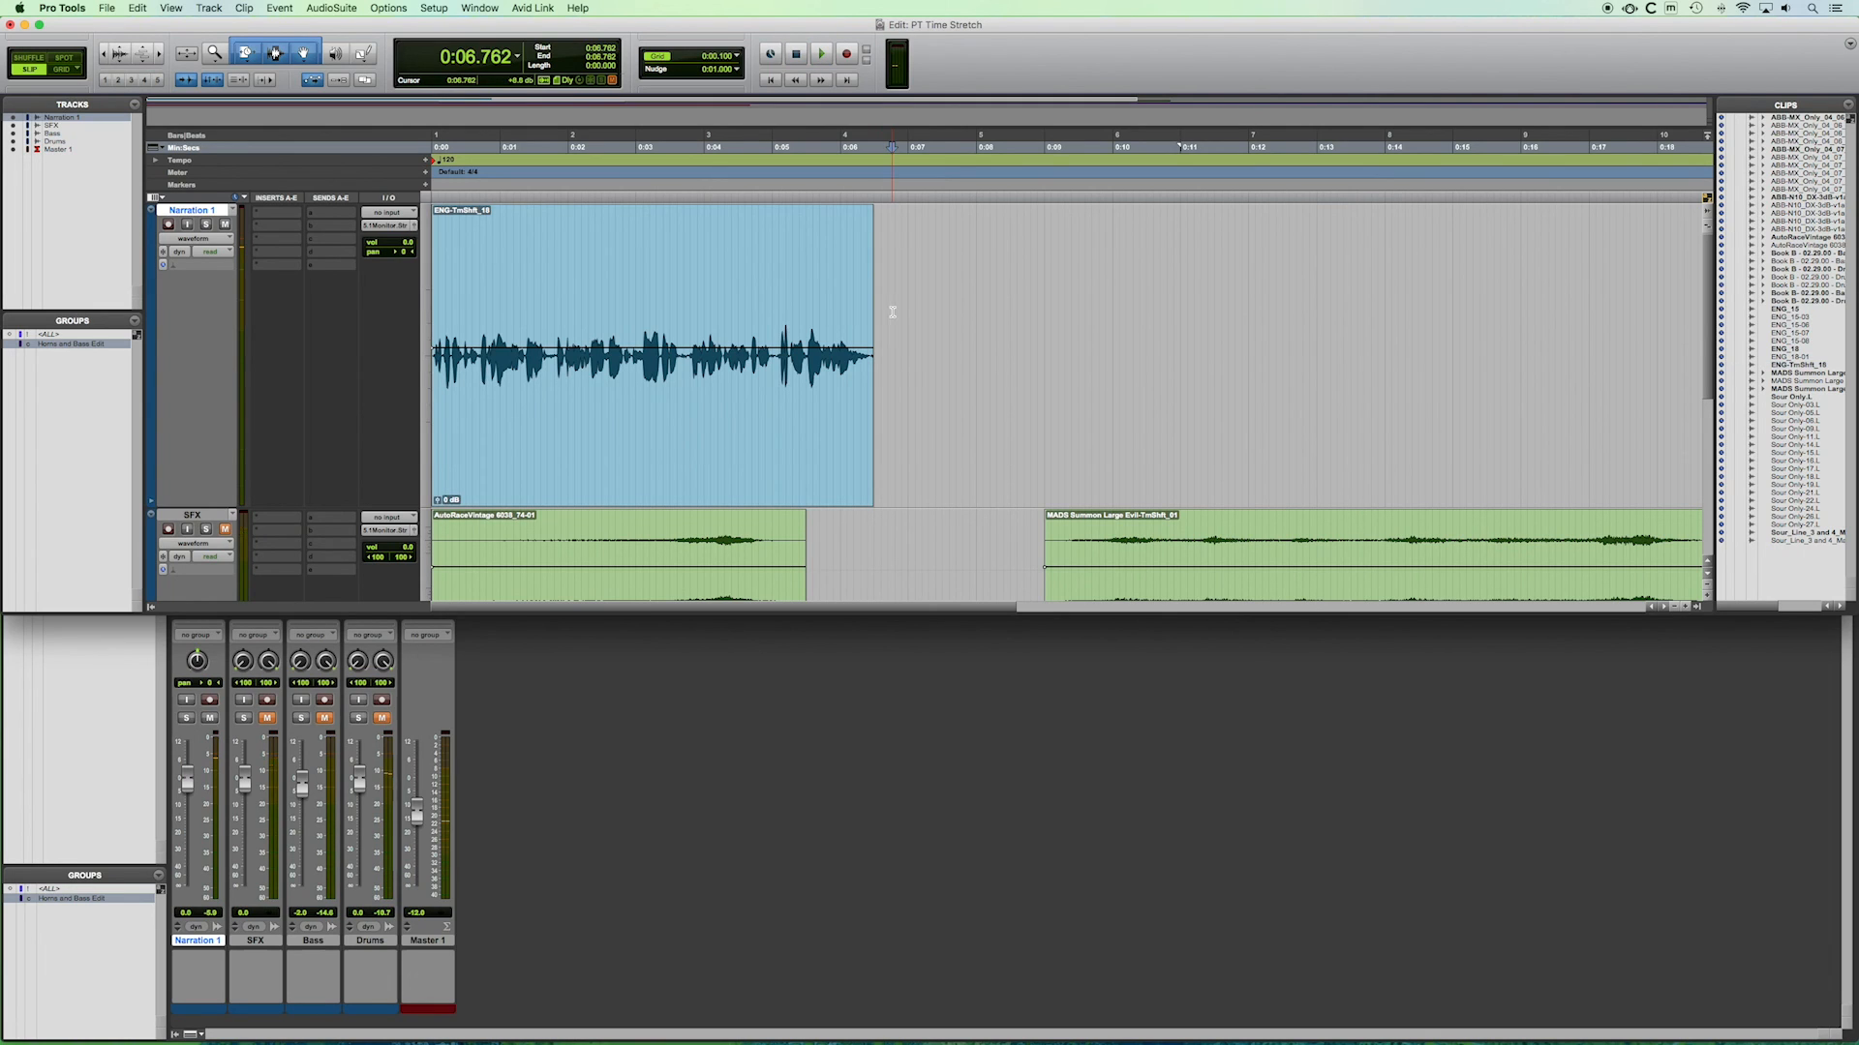
left_click(803, 444)
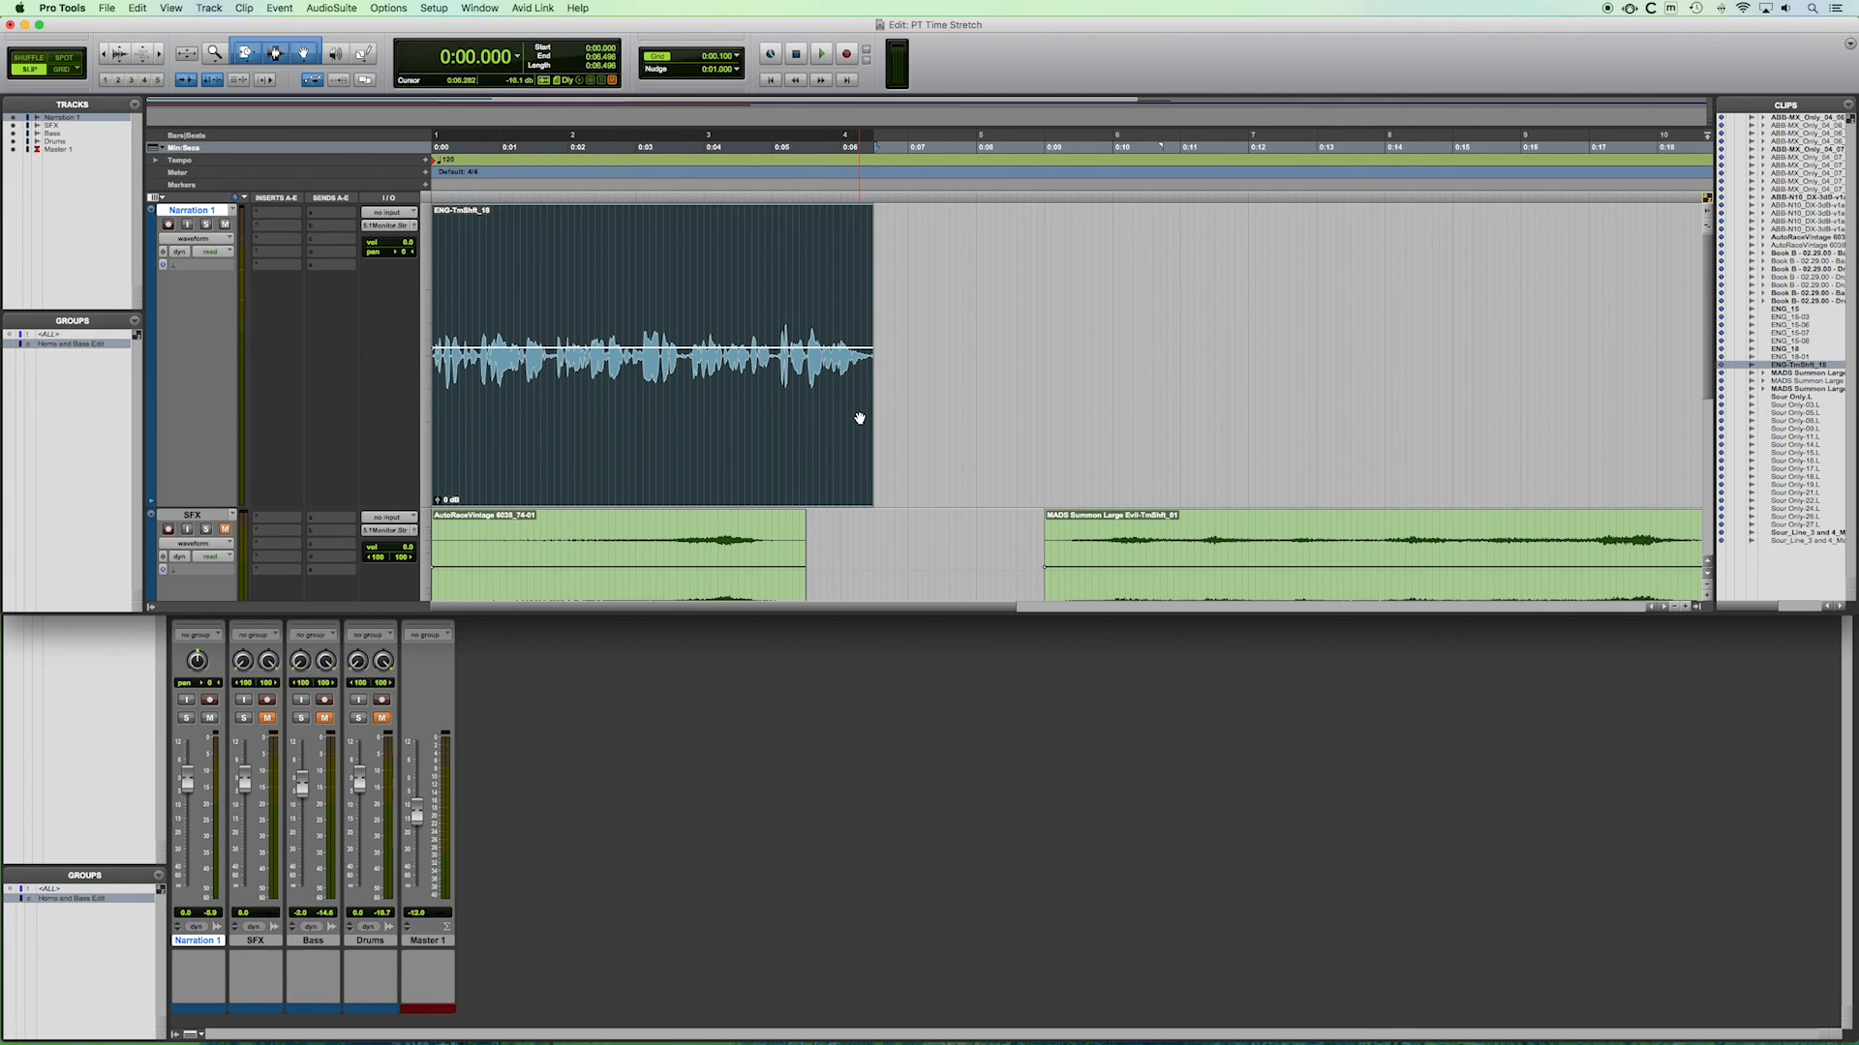
key("super+z")
Mute the Narration 1 track and reduce its height to a slim strip.
left_click(226, 224)
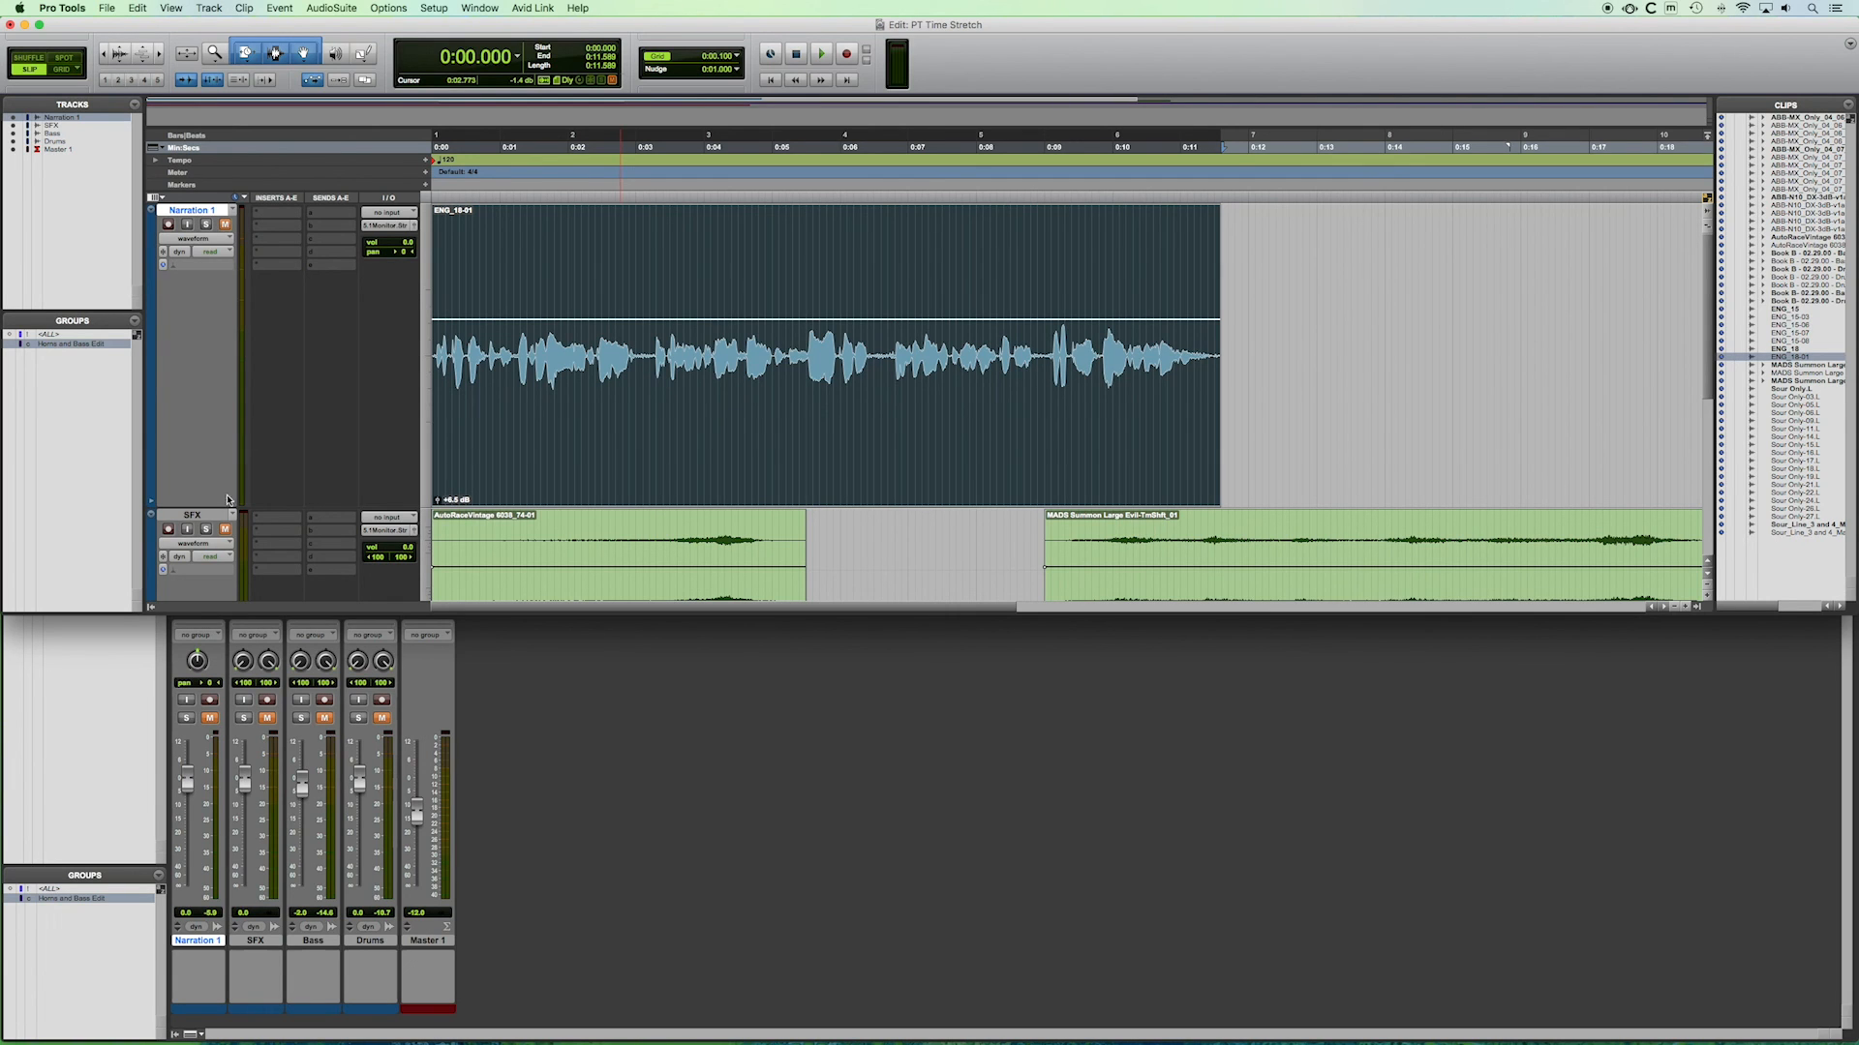
left_click_drag(218, 507, 217, 274)
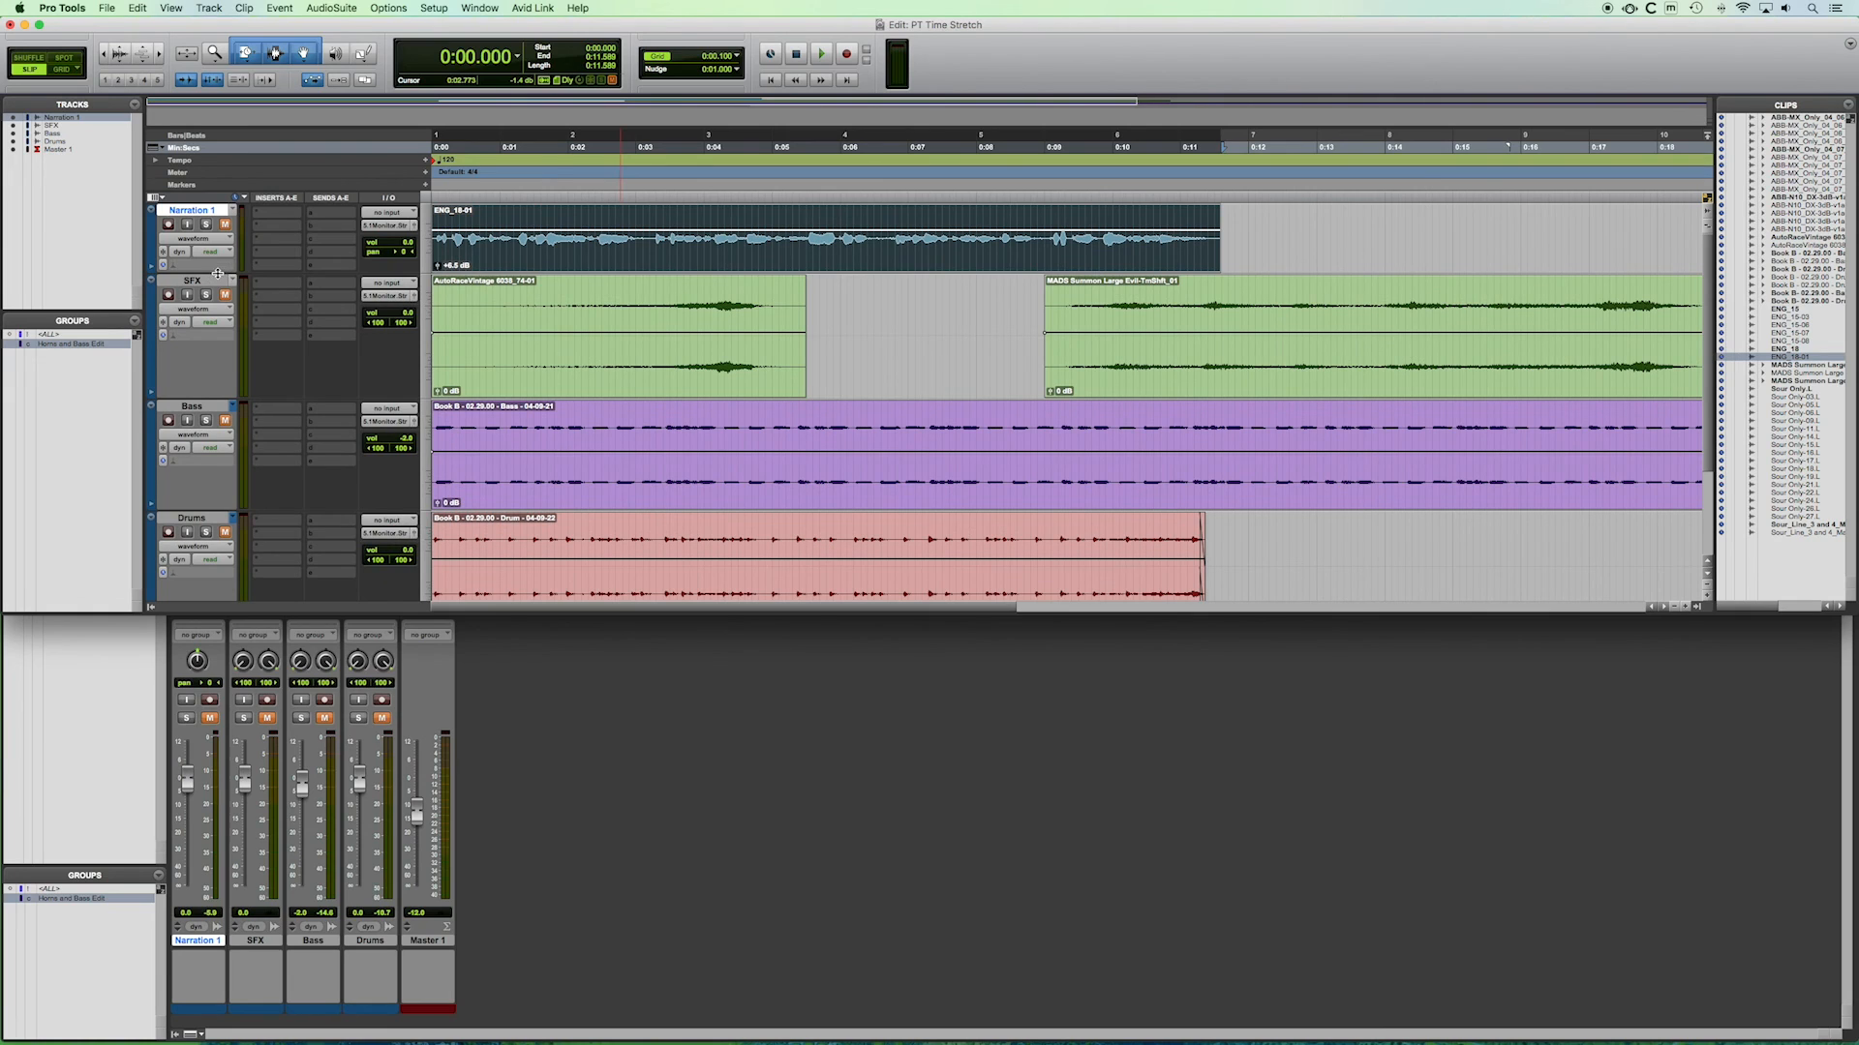
Enlarge the SFX track's height to roughly double and unmute the track.
left_click(207, 380)
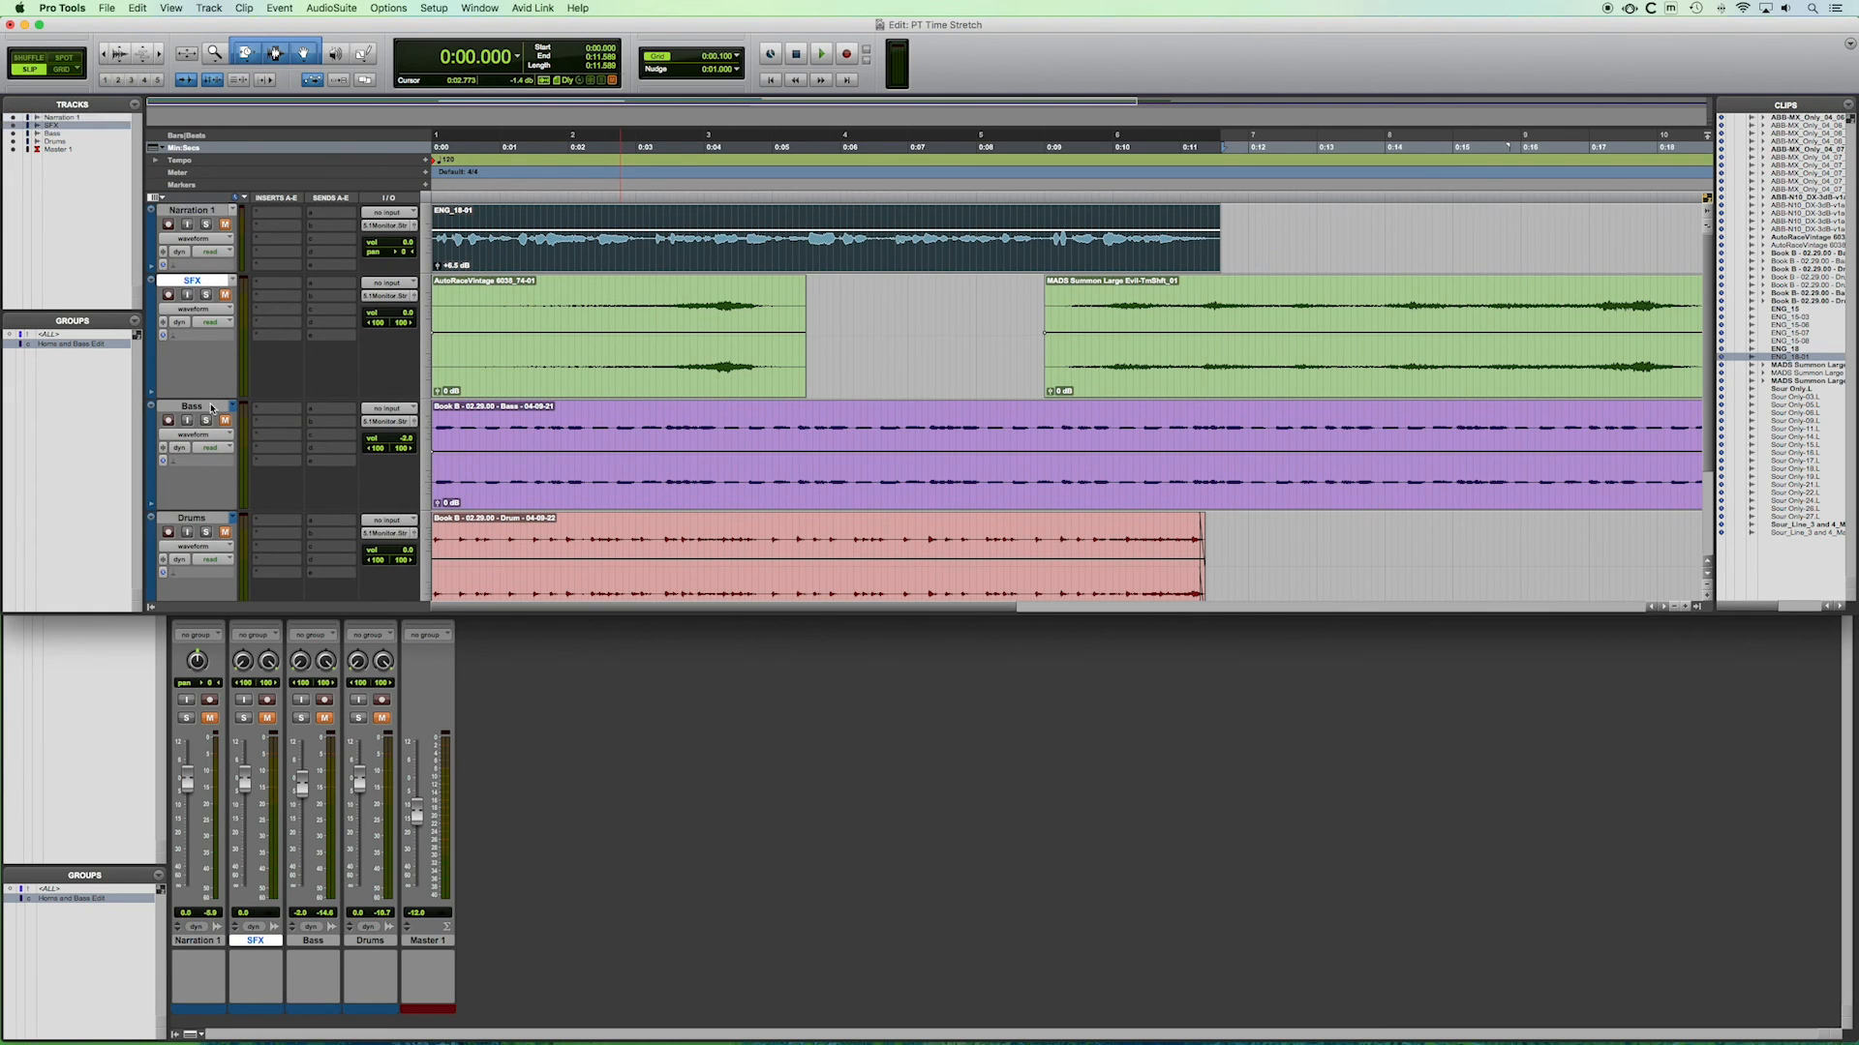
left_click_drag(203, 403, 207, 565)
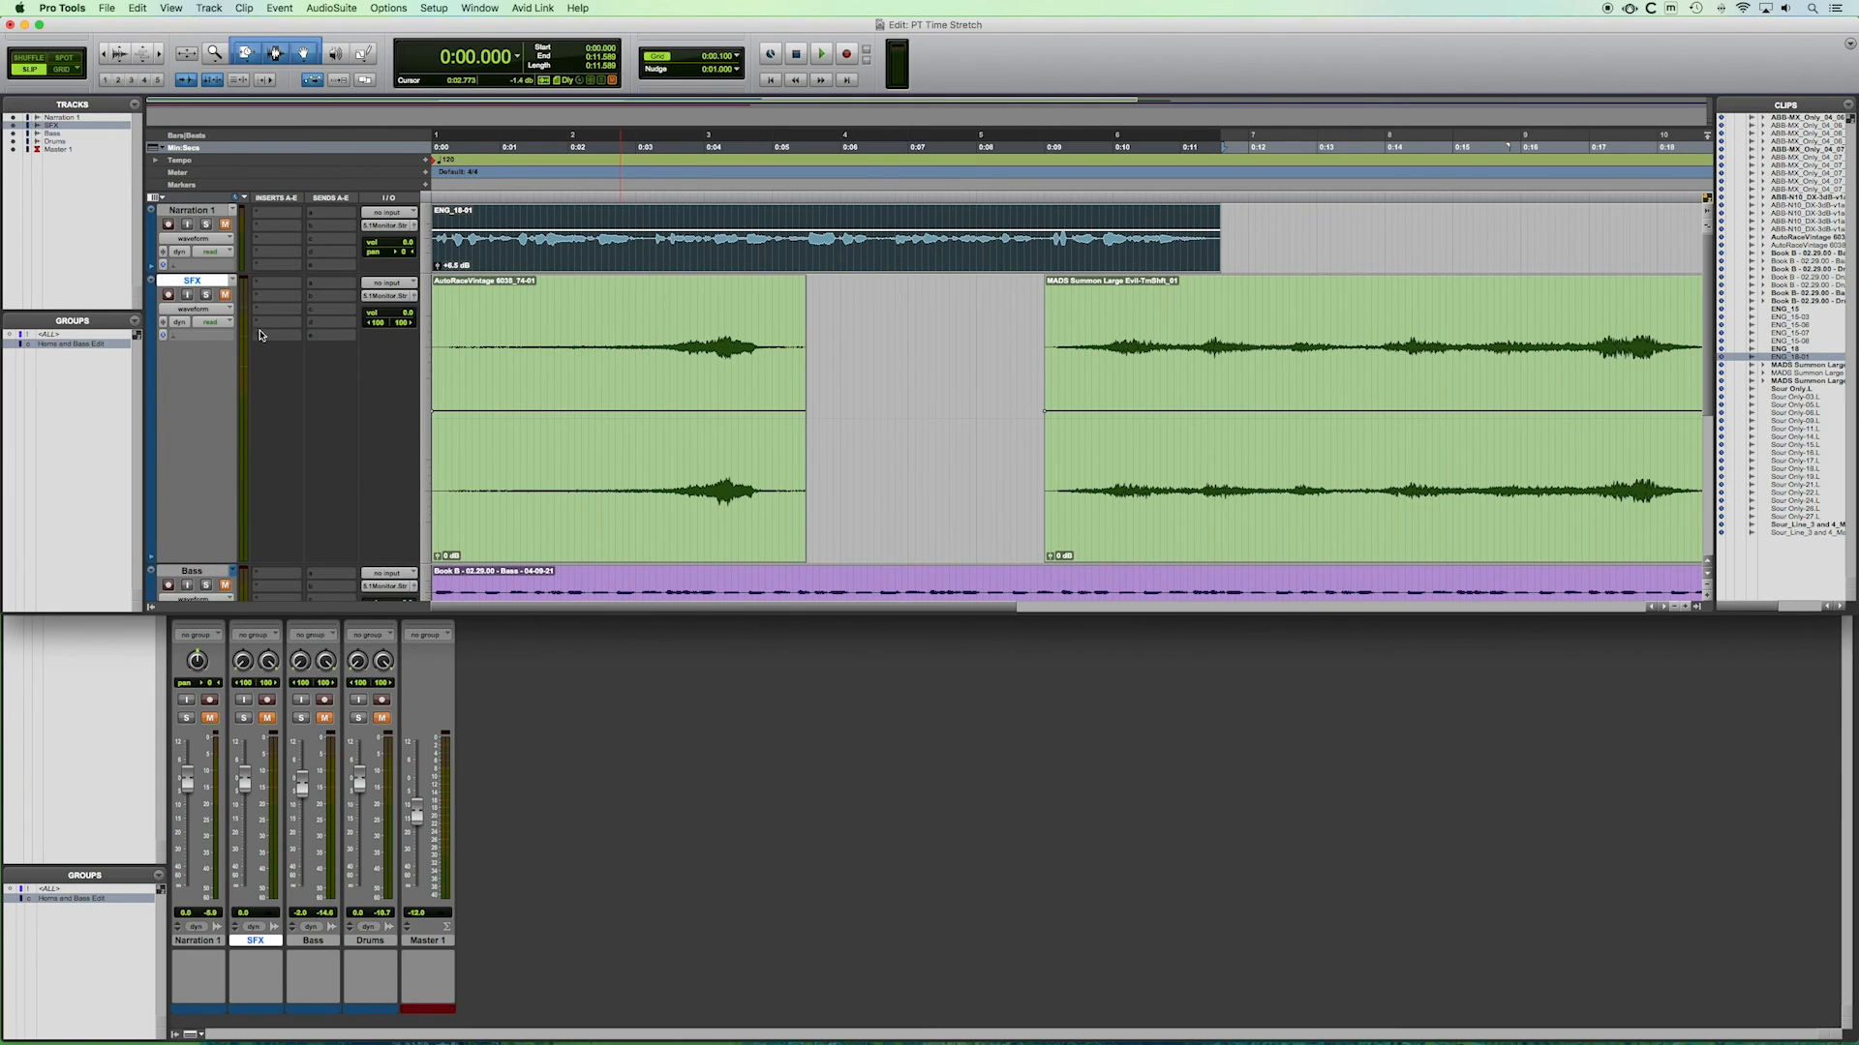
left_click(226, 297)
Move the MADS Summon Large clip earlier on the SFX track so it starts at about 7.2 seconds.
left_click(874, 345)
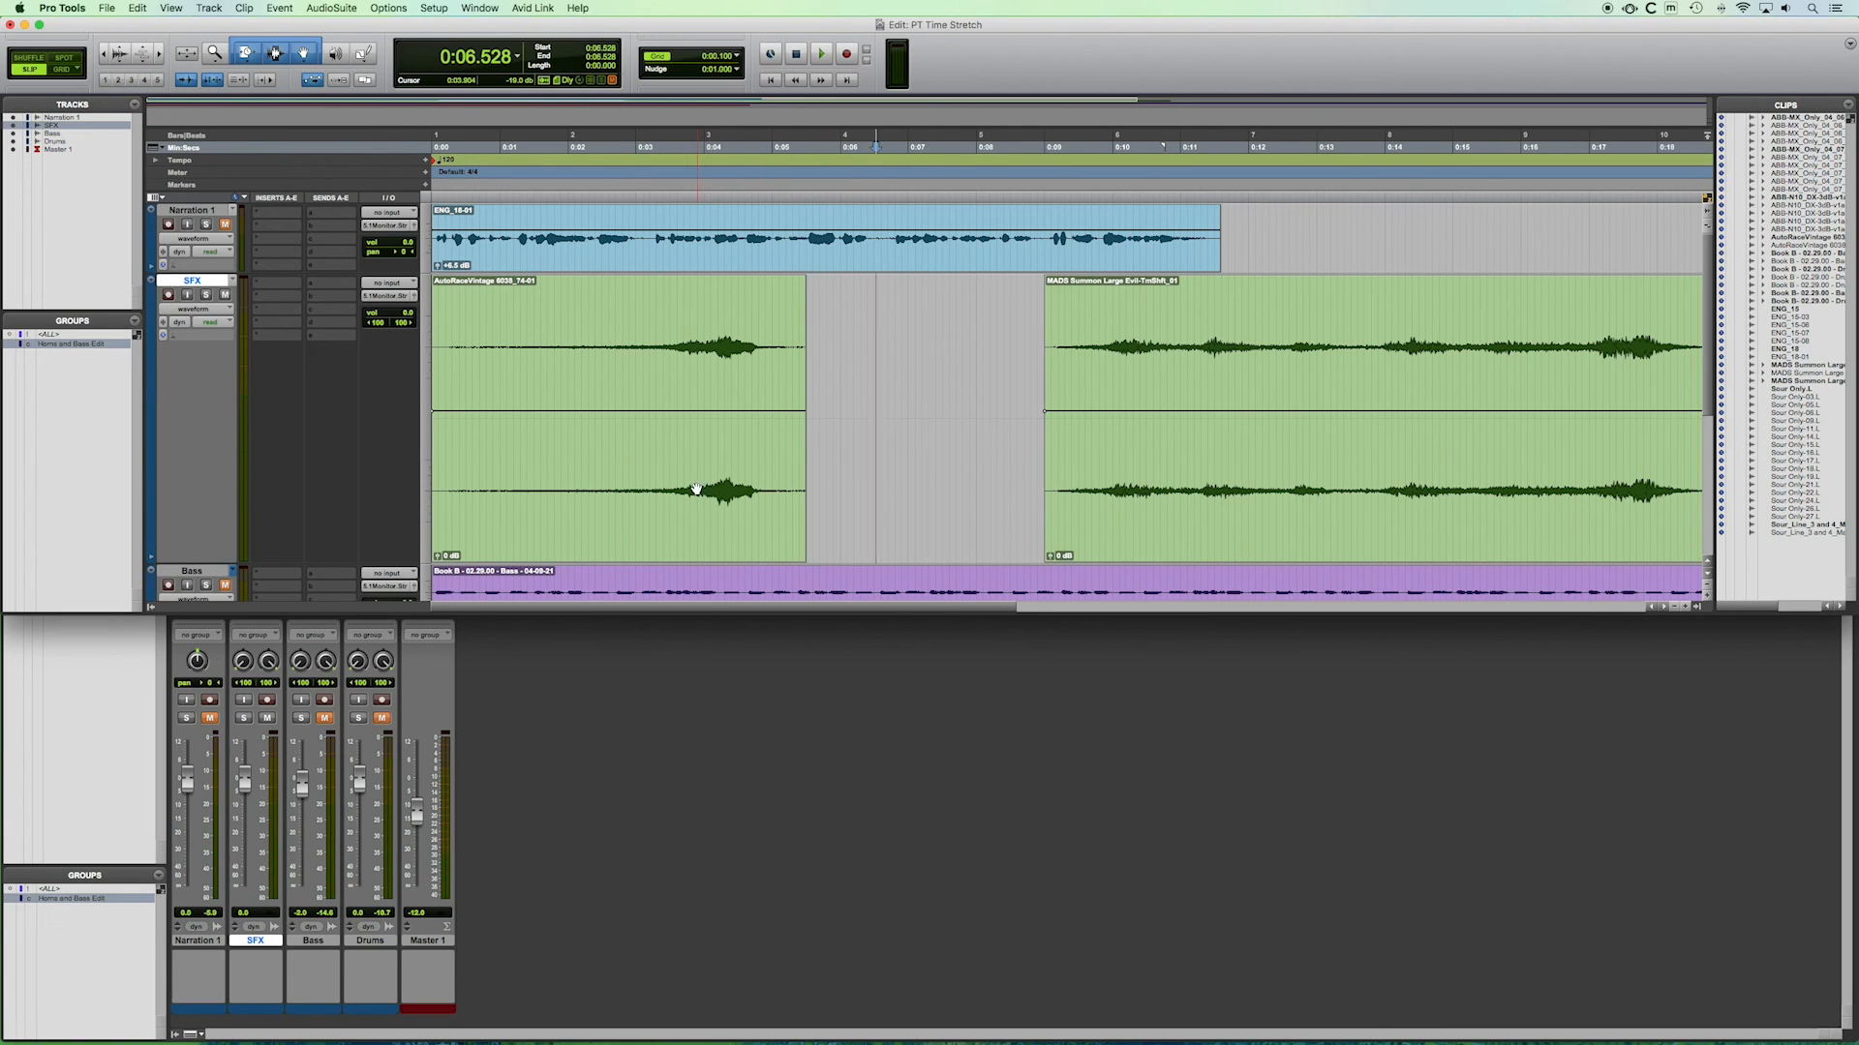
left_click(637, 515)
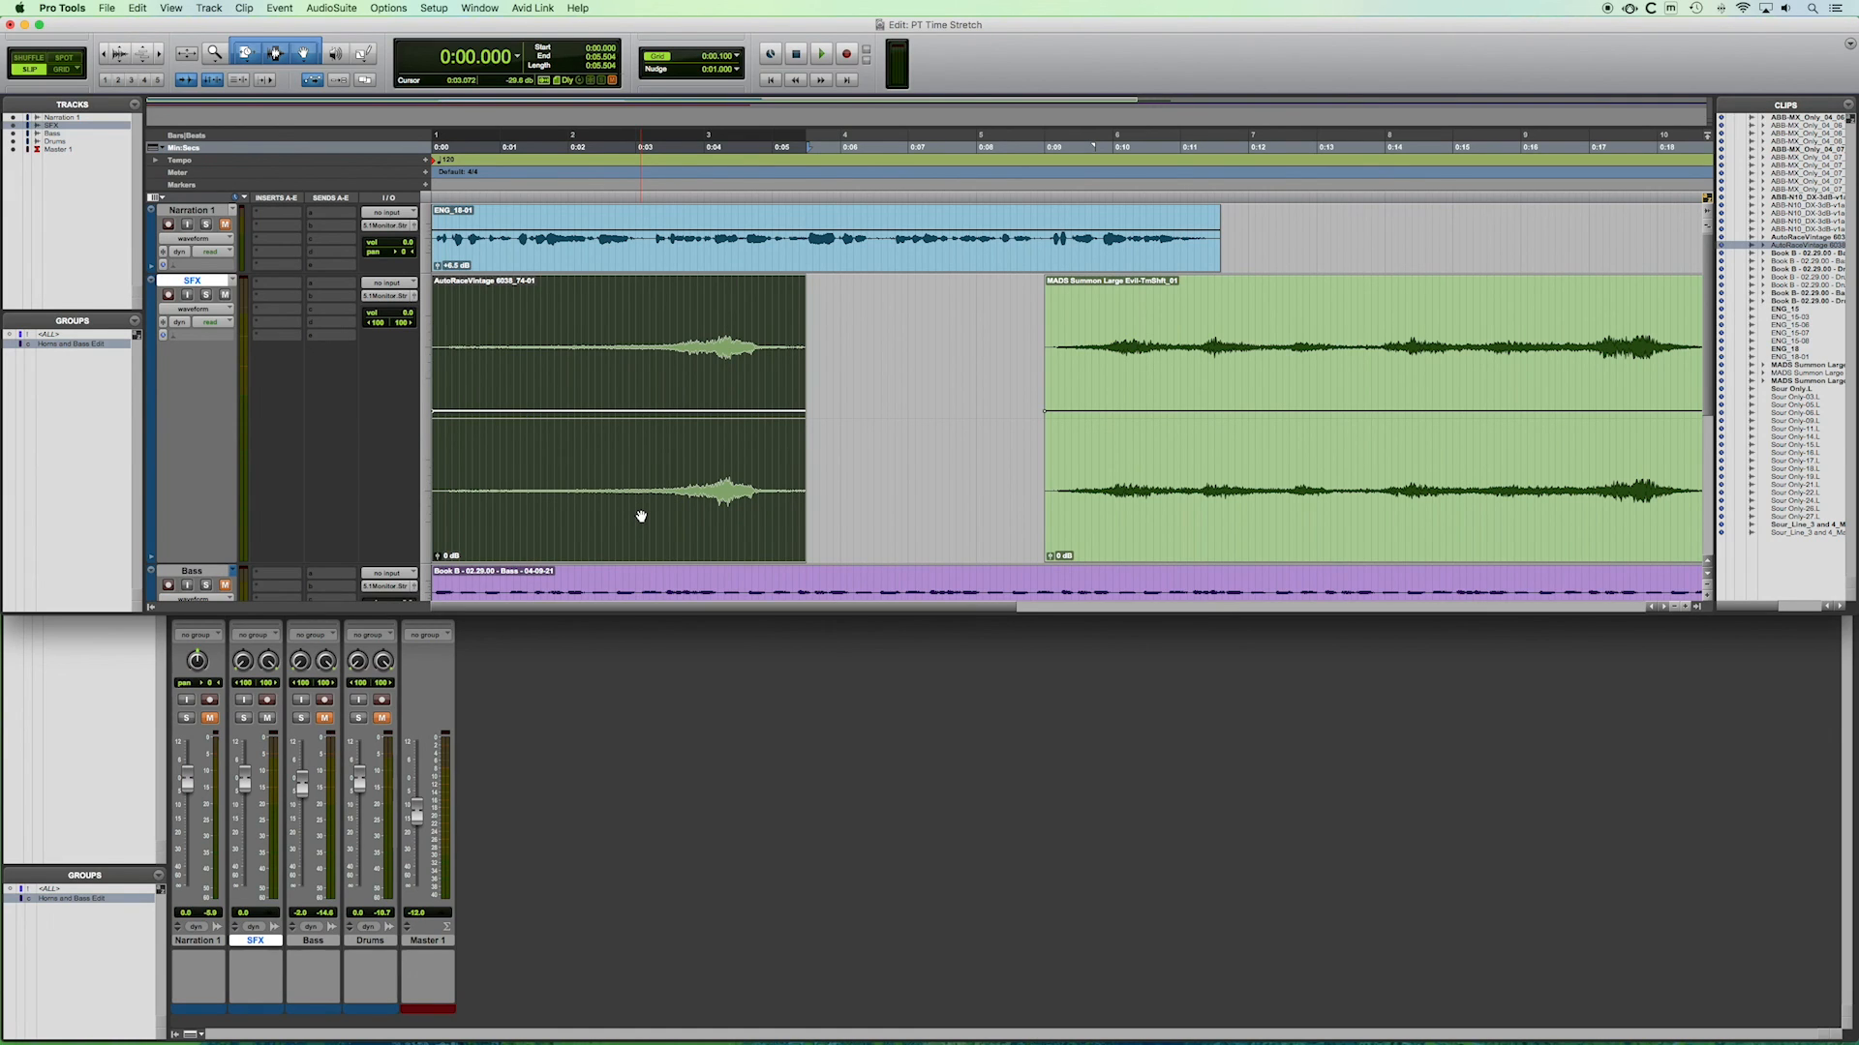
left_click_drag(1197, 475, 1073, 483)
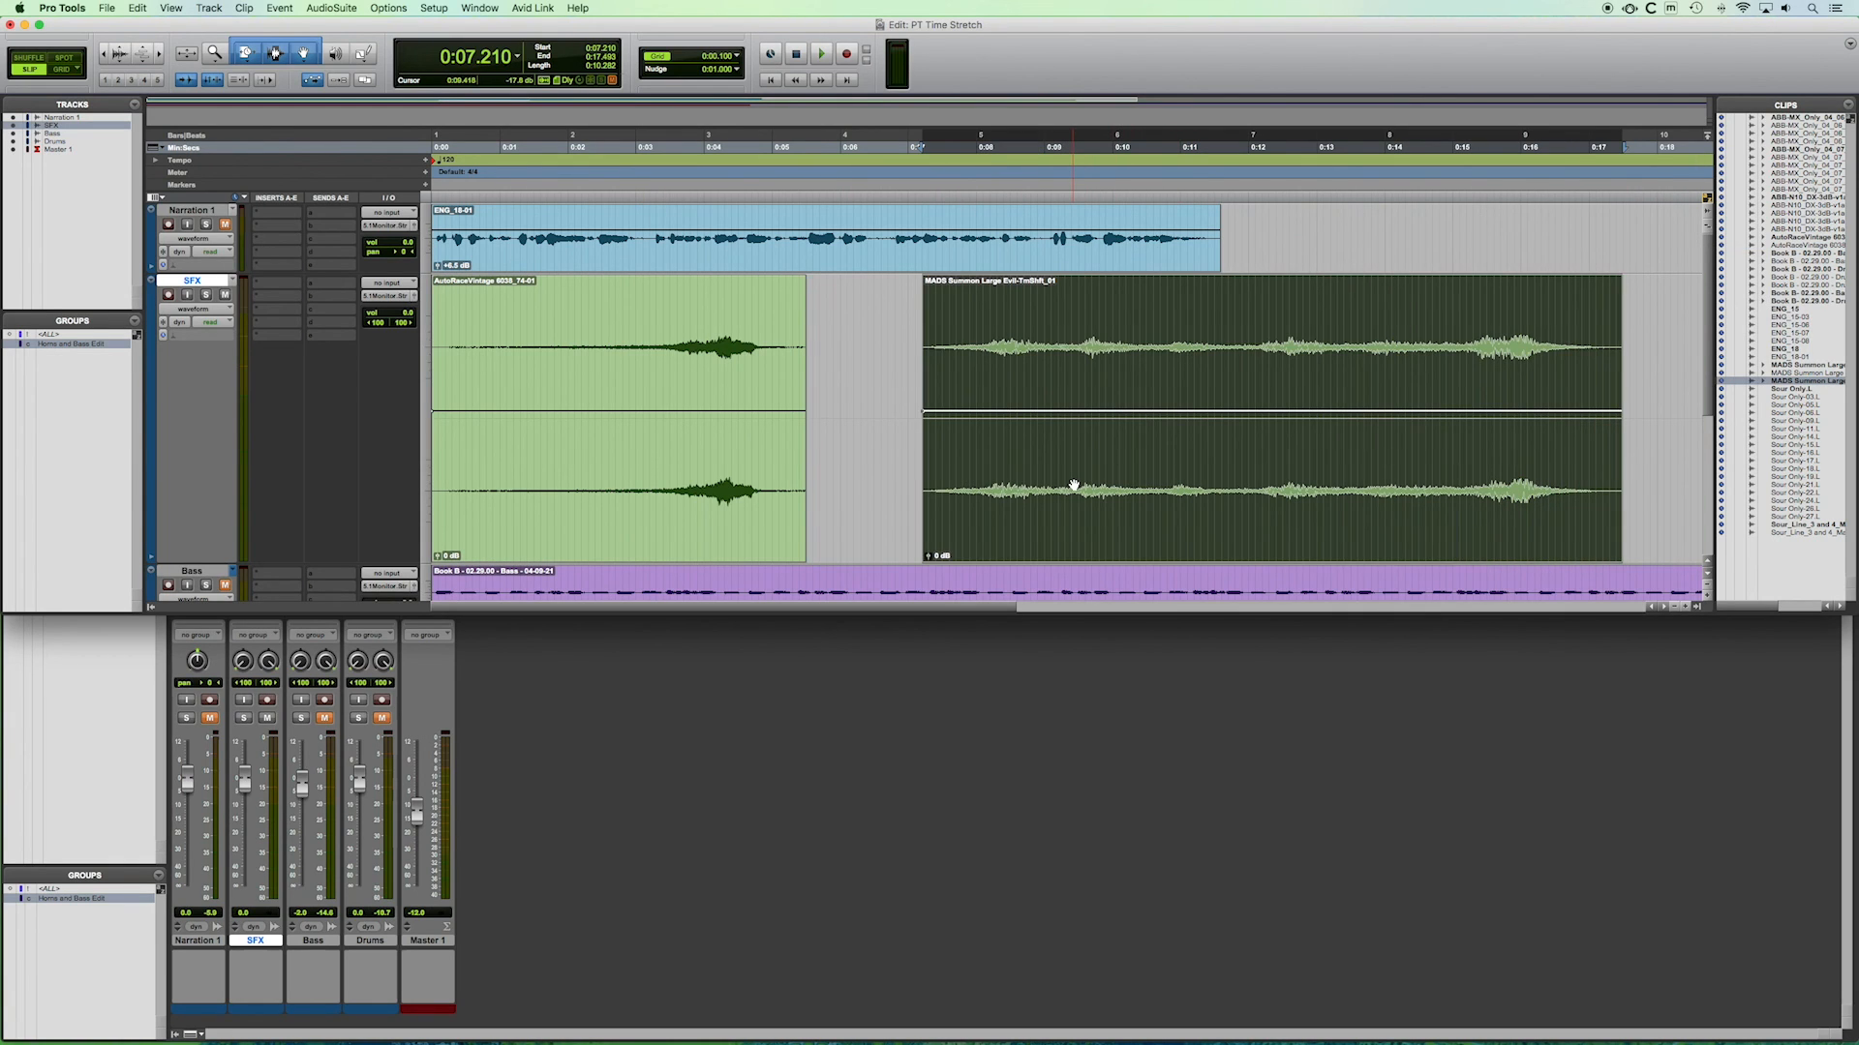
Select the AutoRaceVintage clip on the SFX track and play it in its original form.
left_click(694, 504)
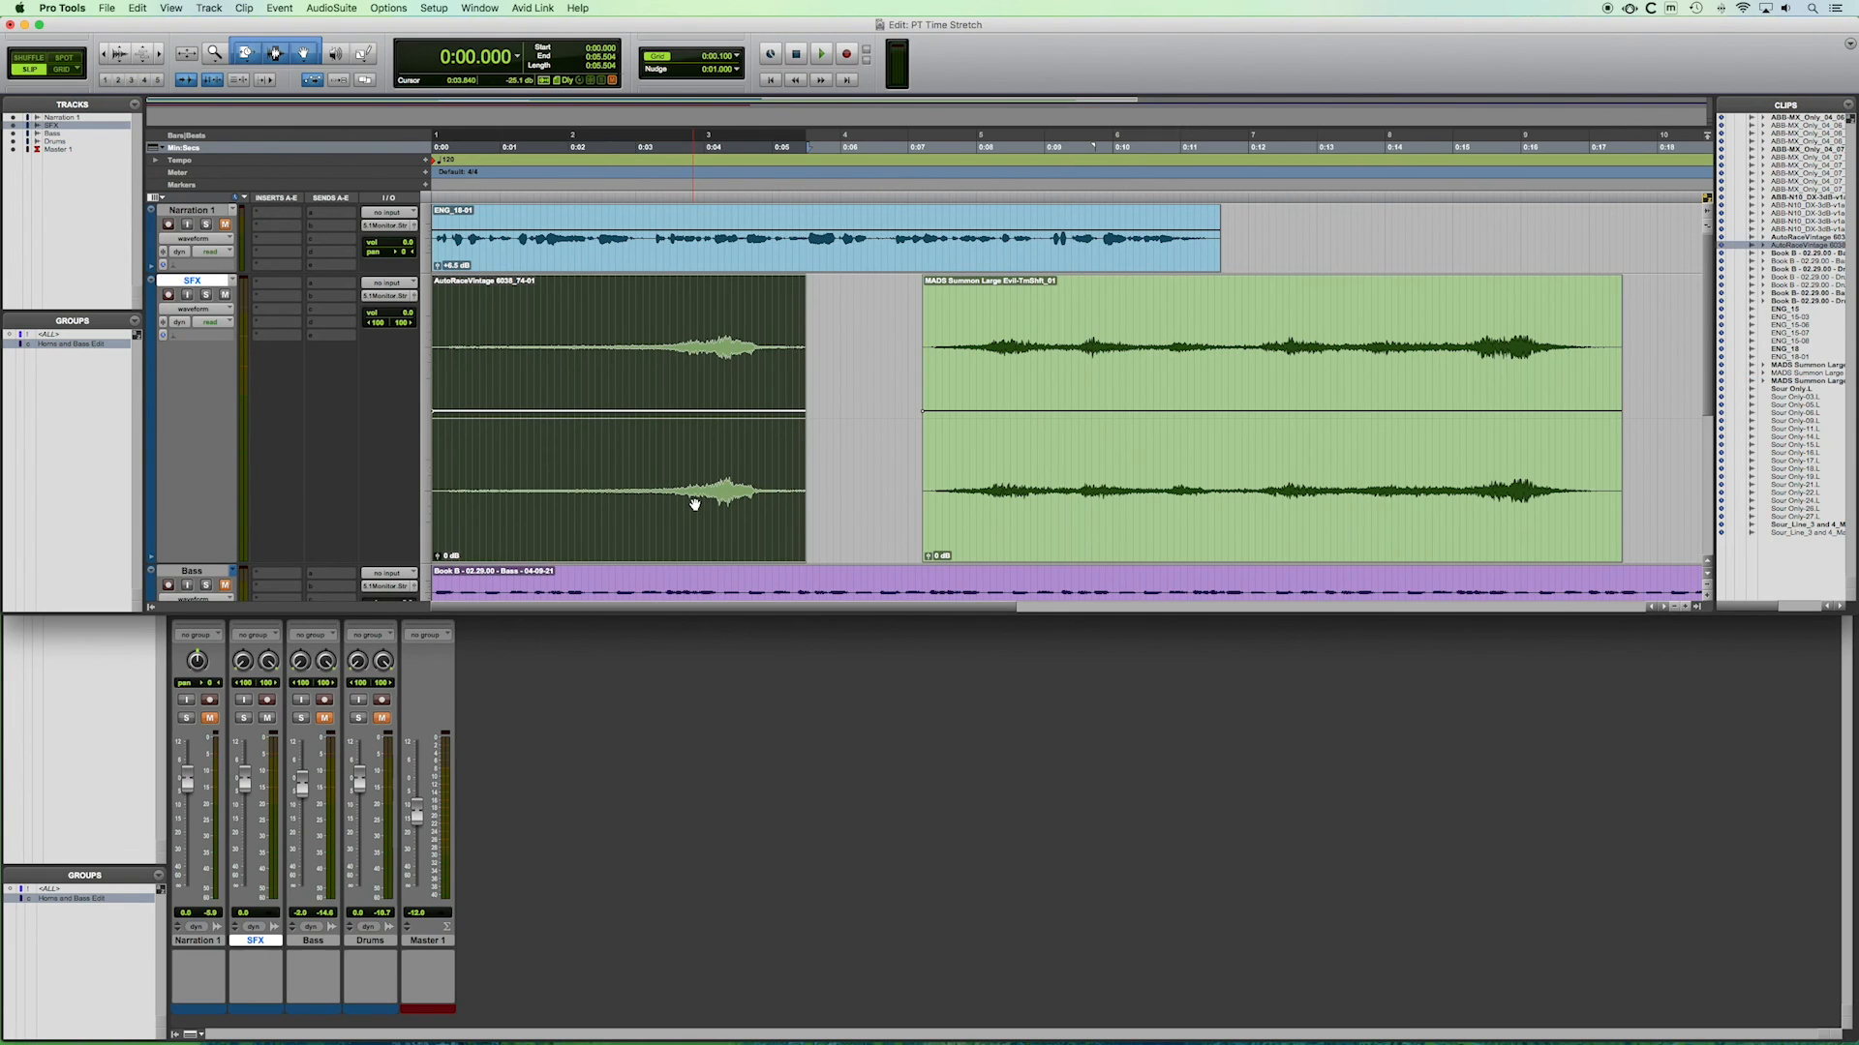
key("space")
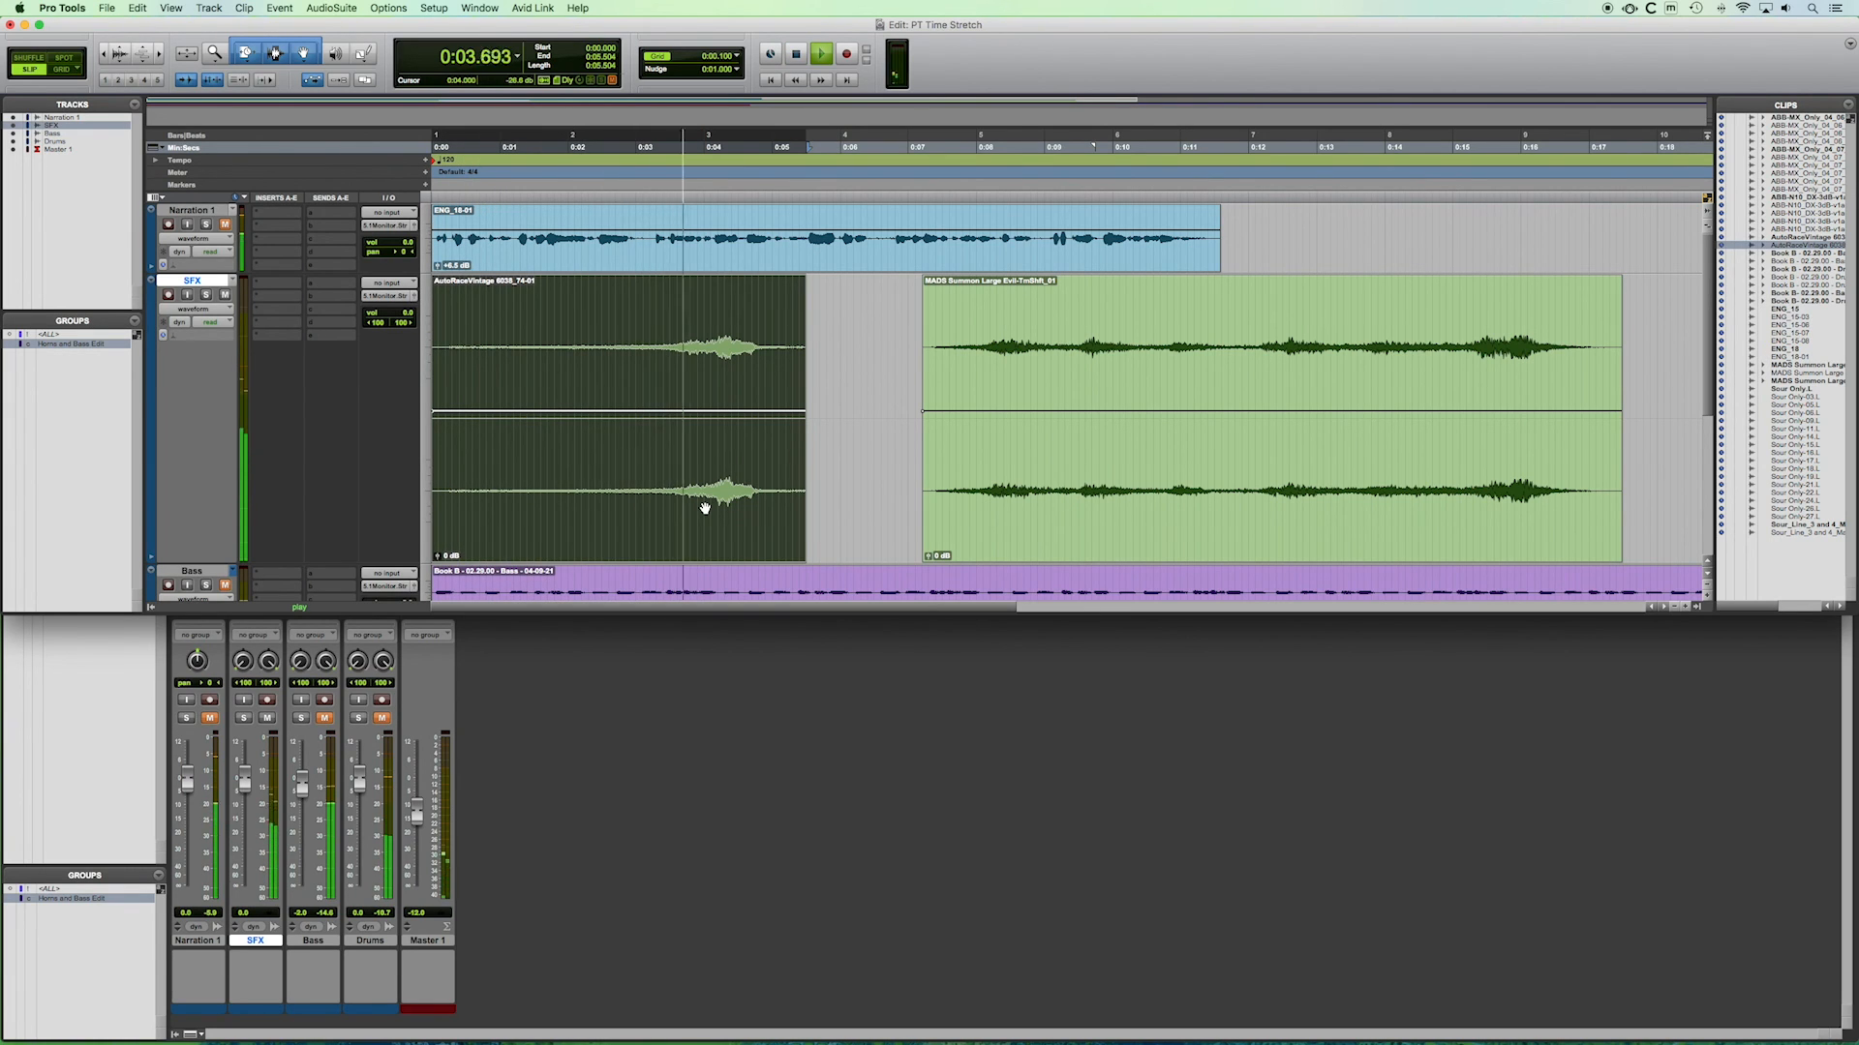
key("space")
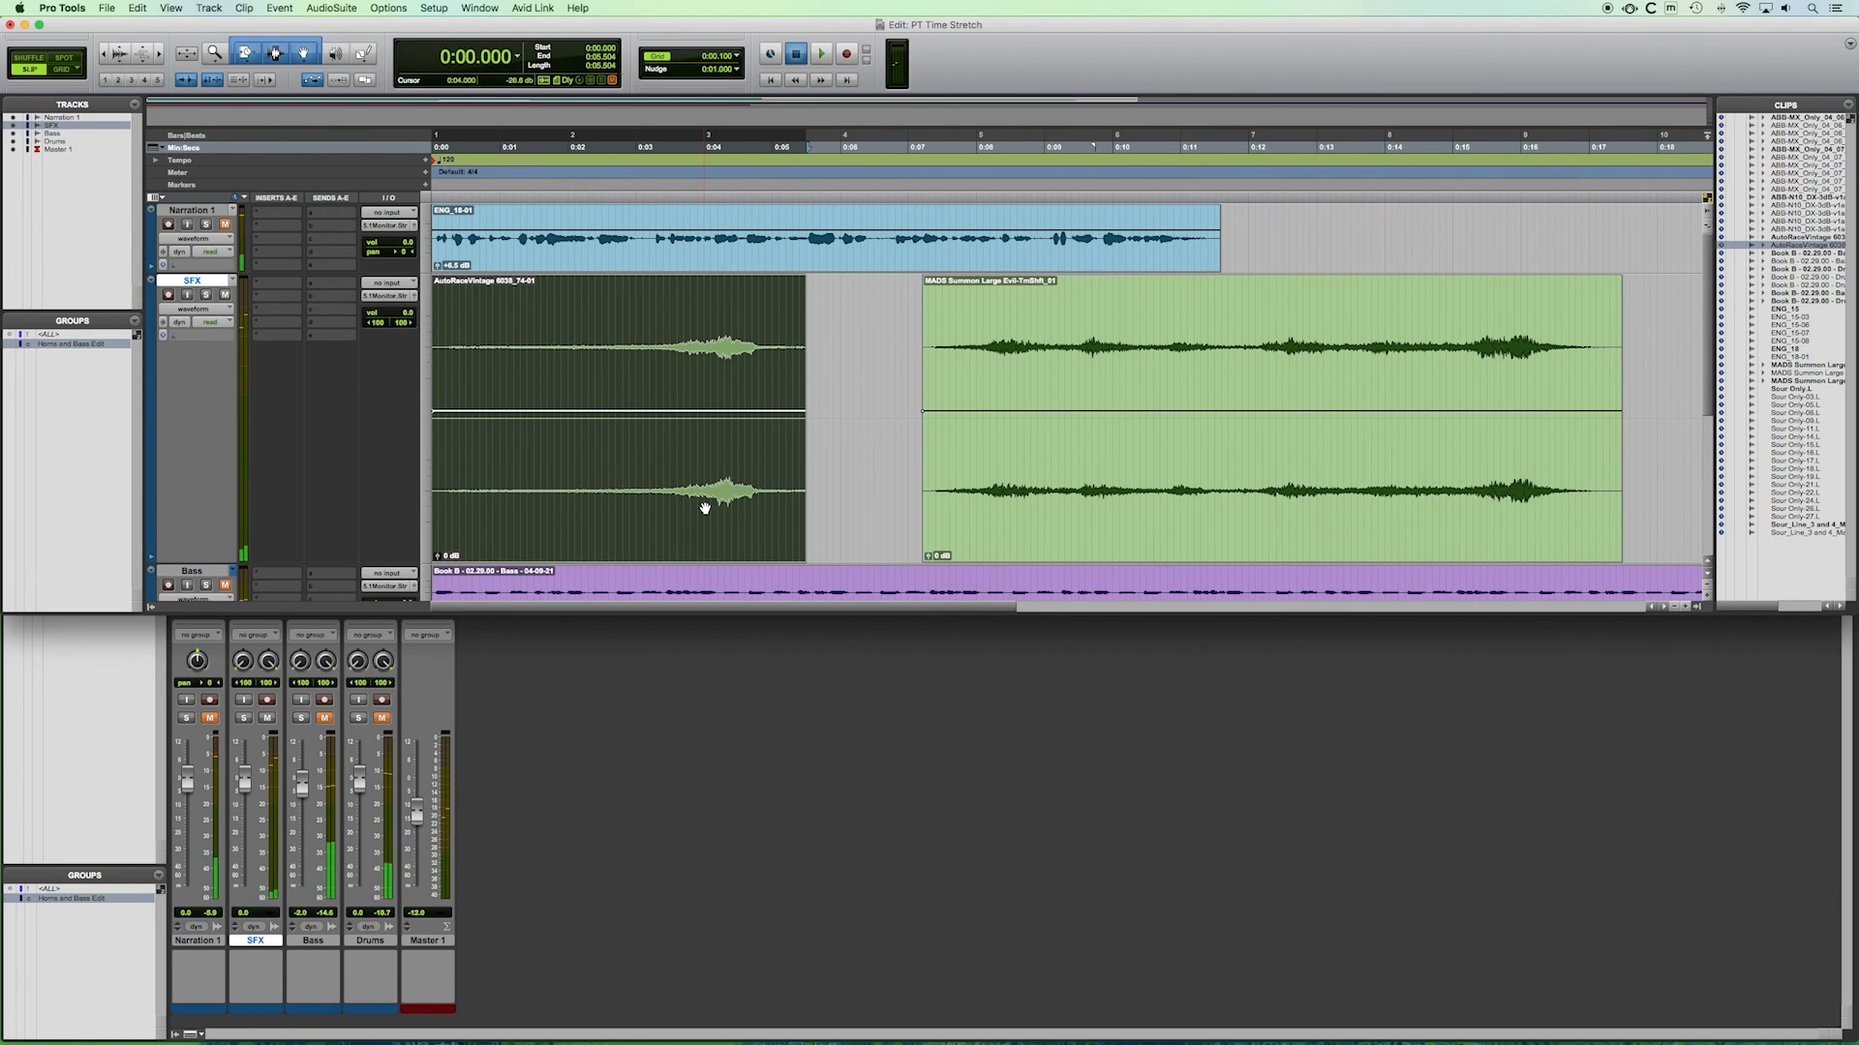
left_click(840, 320)
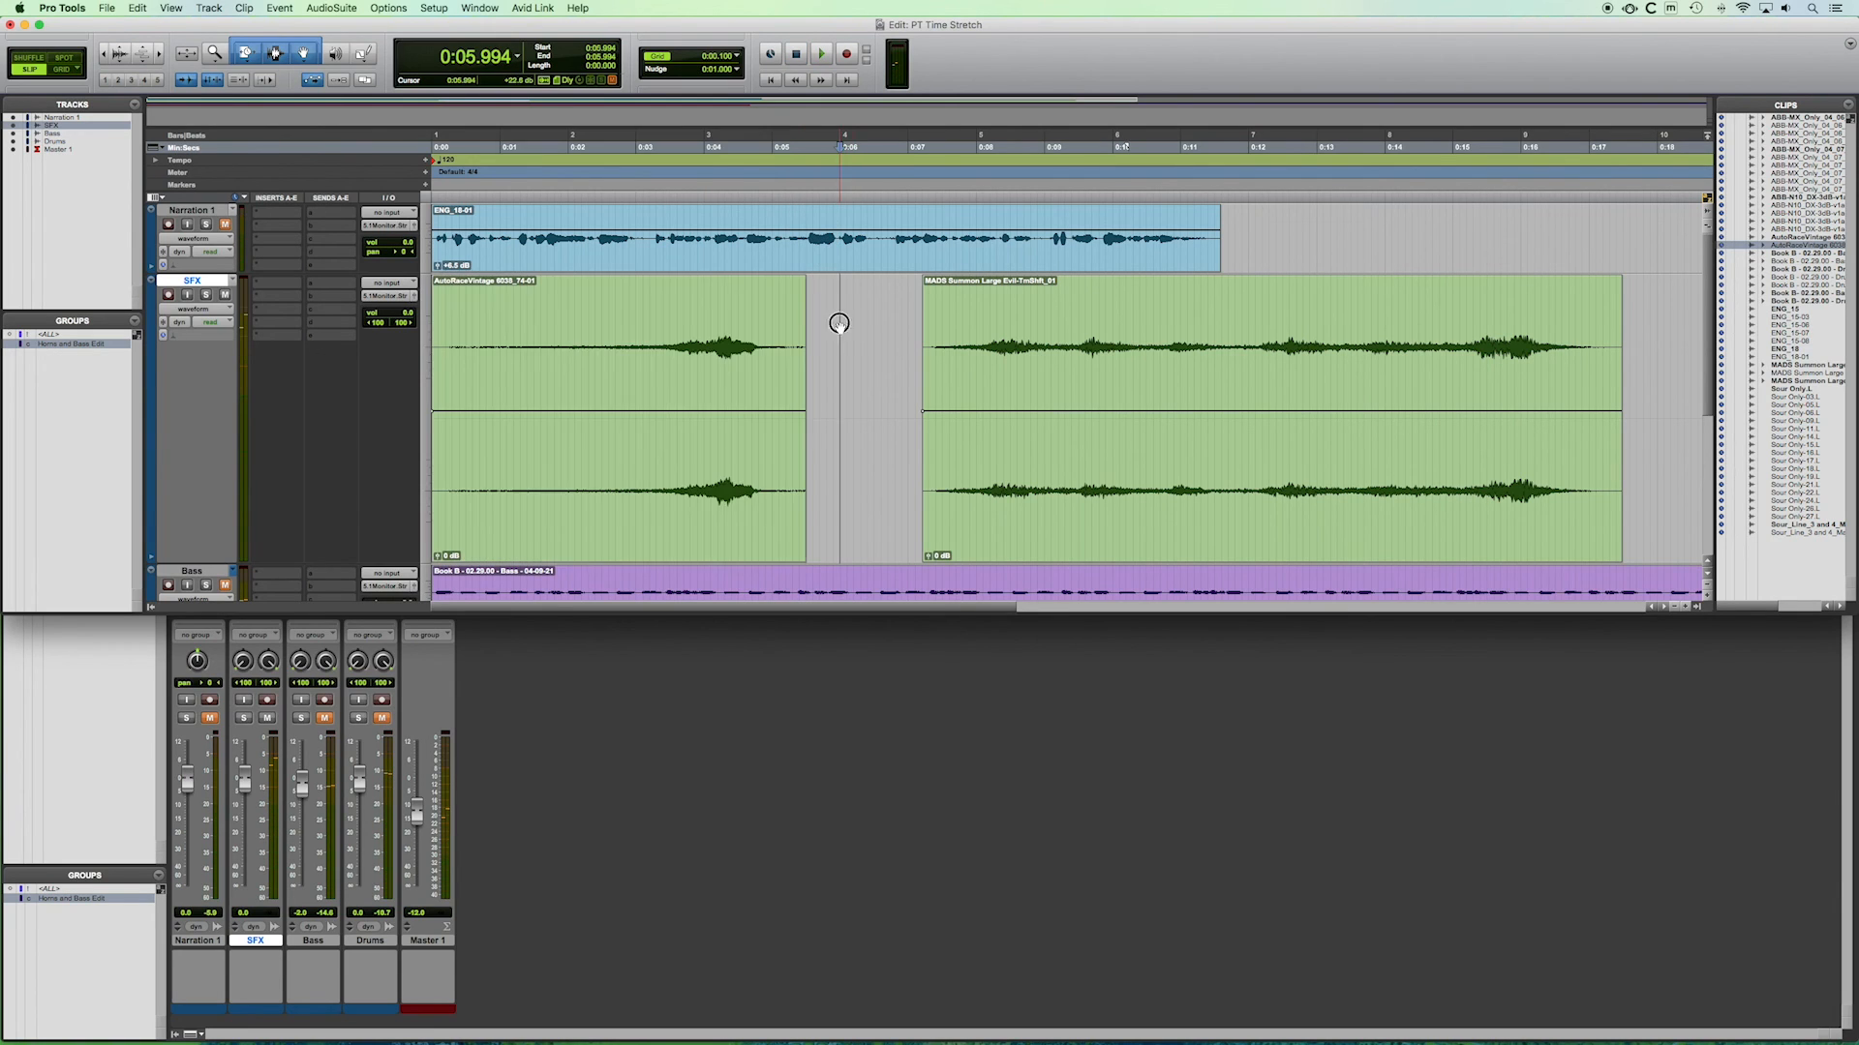
Move the MADS Summon Large clip to start at about 10.2 seconds and select the AutoRaceVintage clip.
left_click(575, 538)
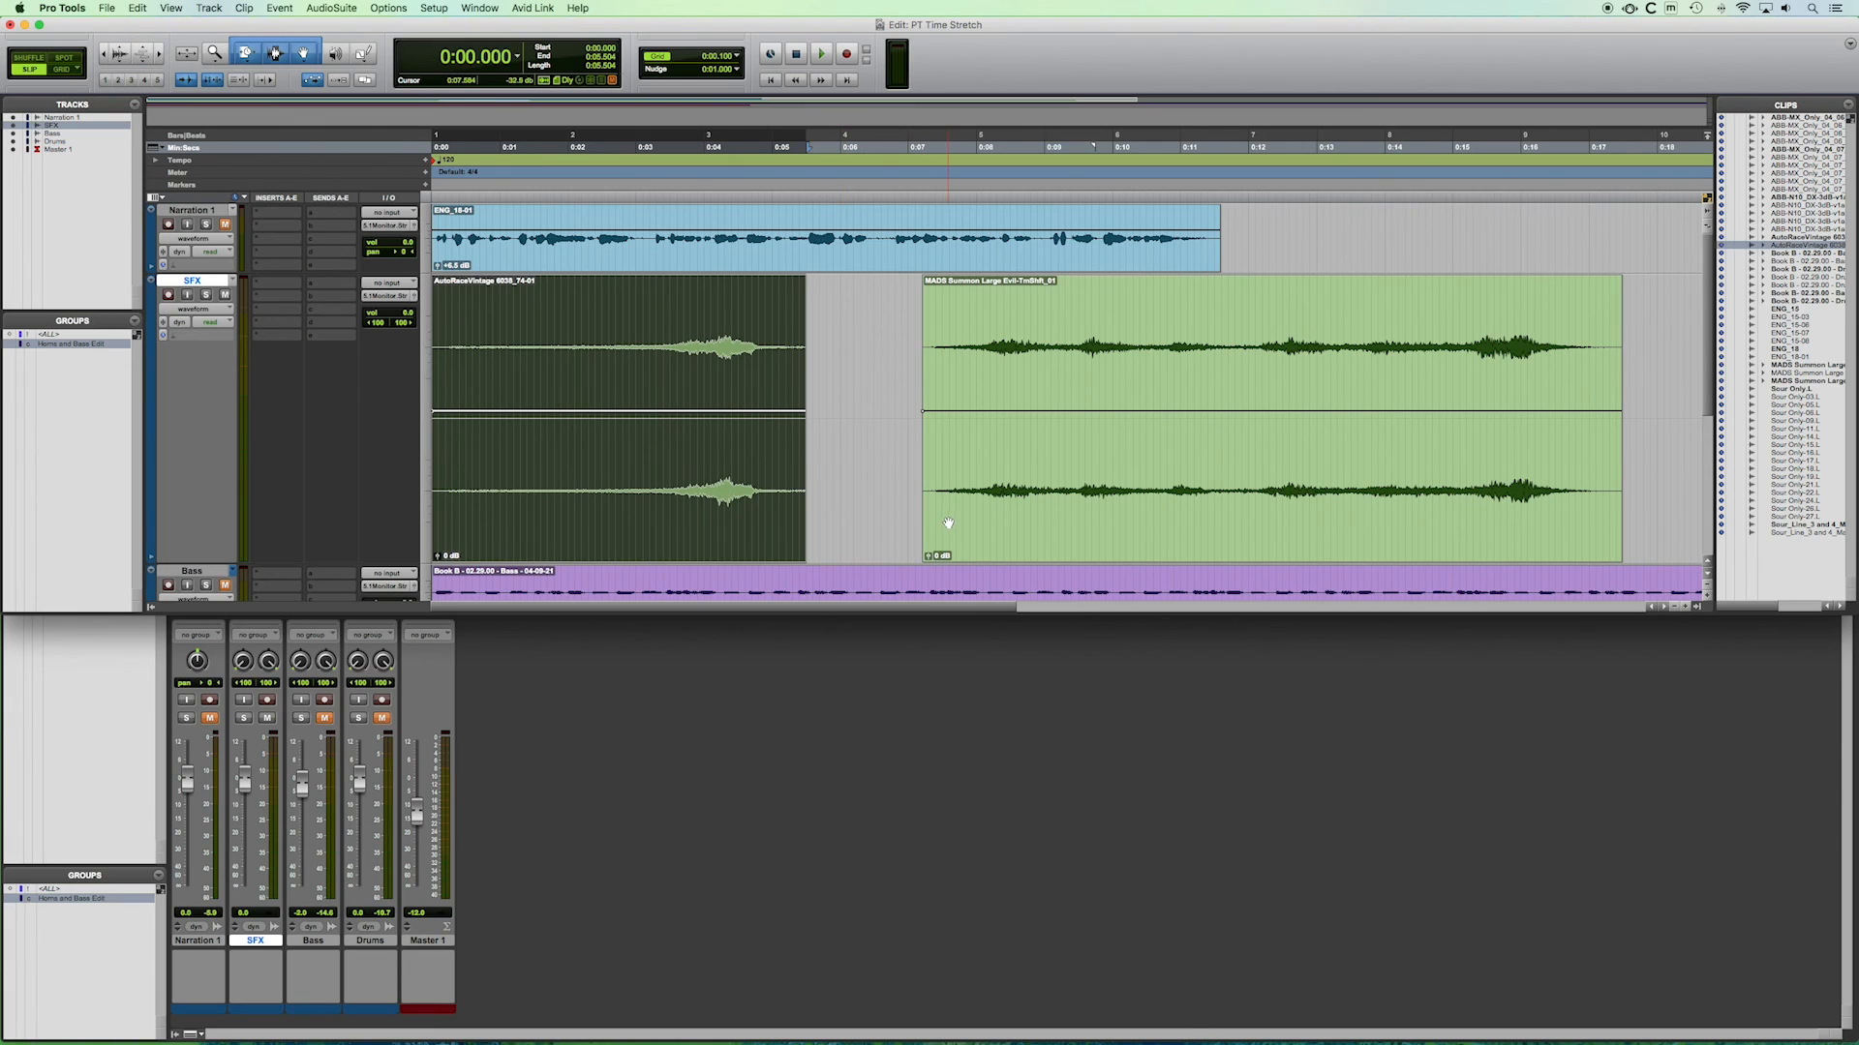
left_click_drag(962, 530, 1119, 521)
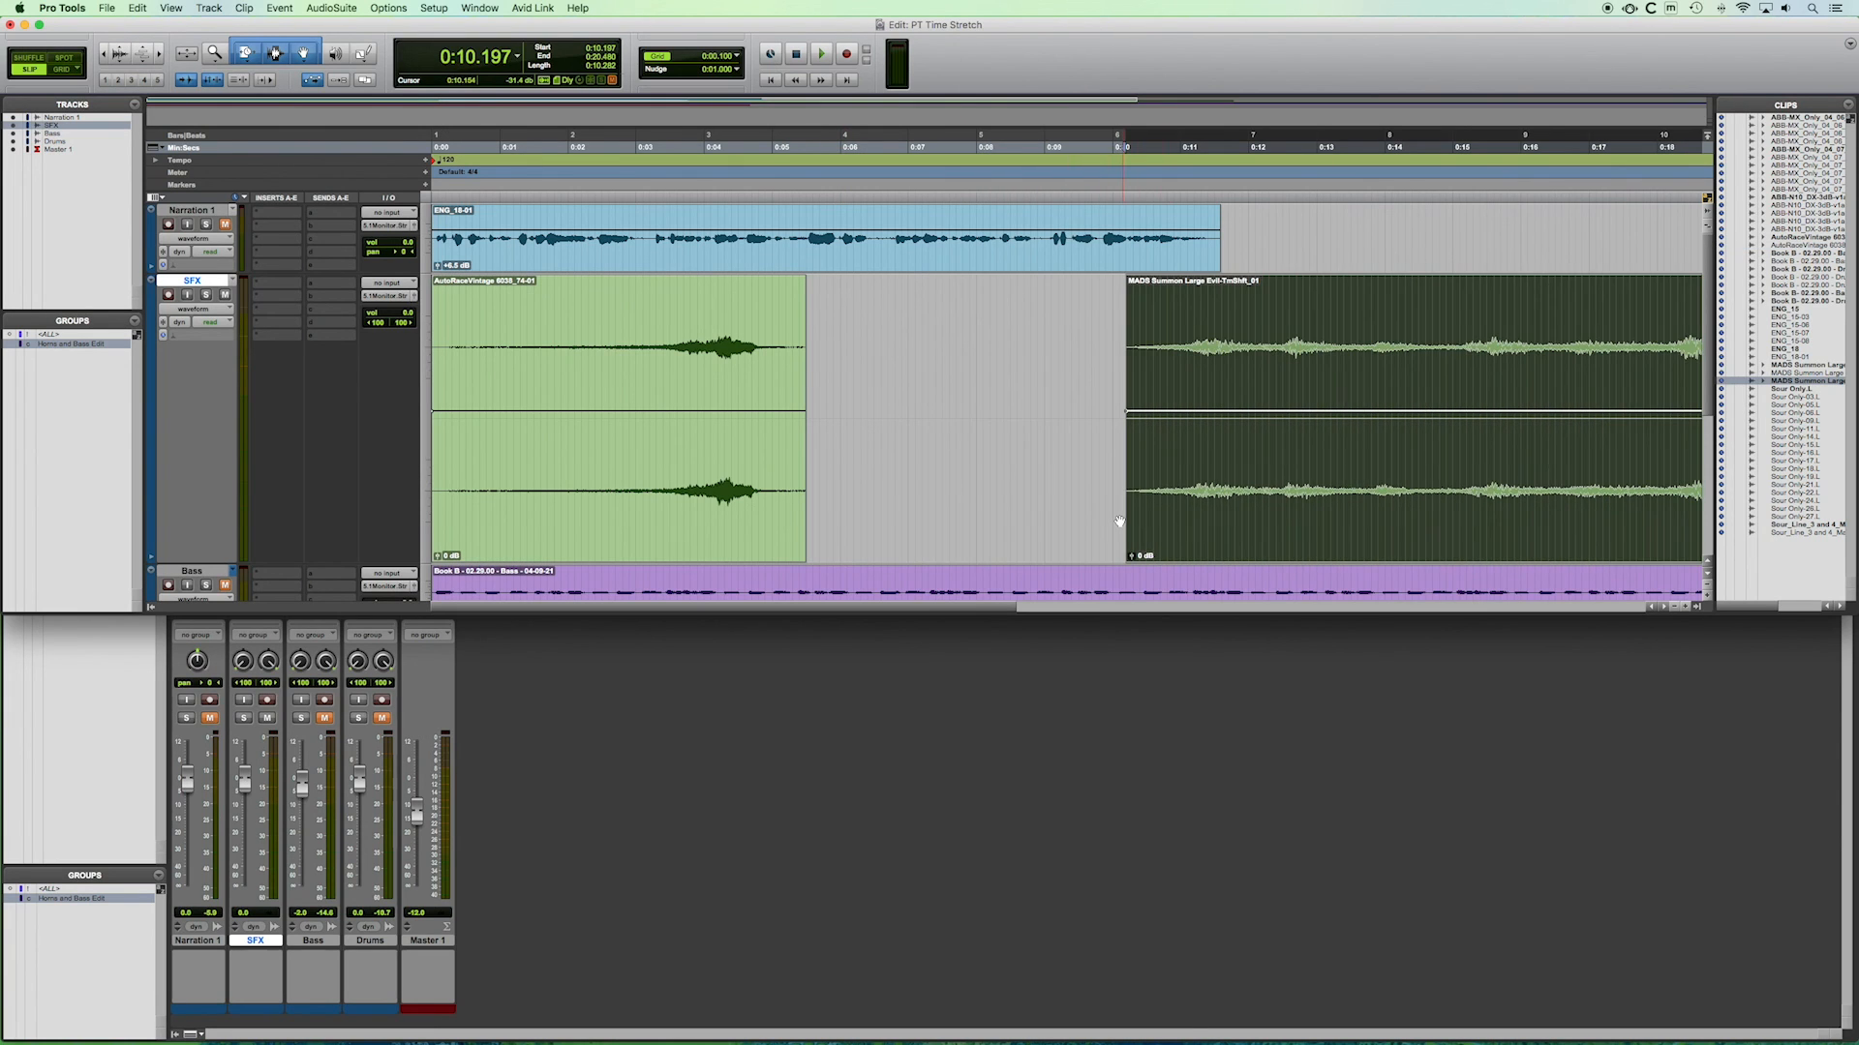
left_click(756, 529)
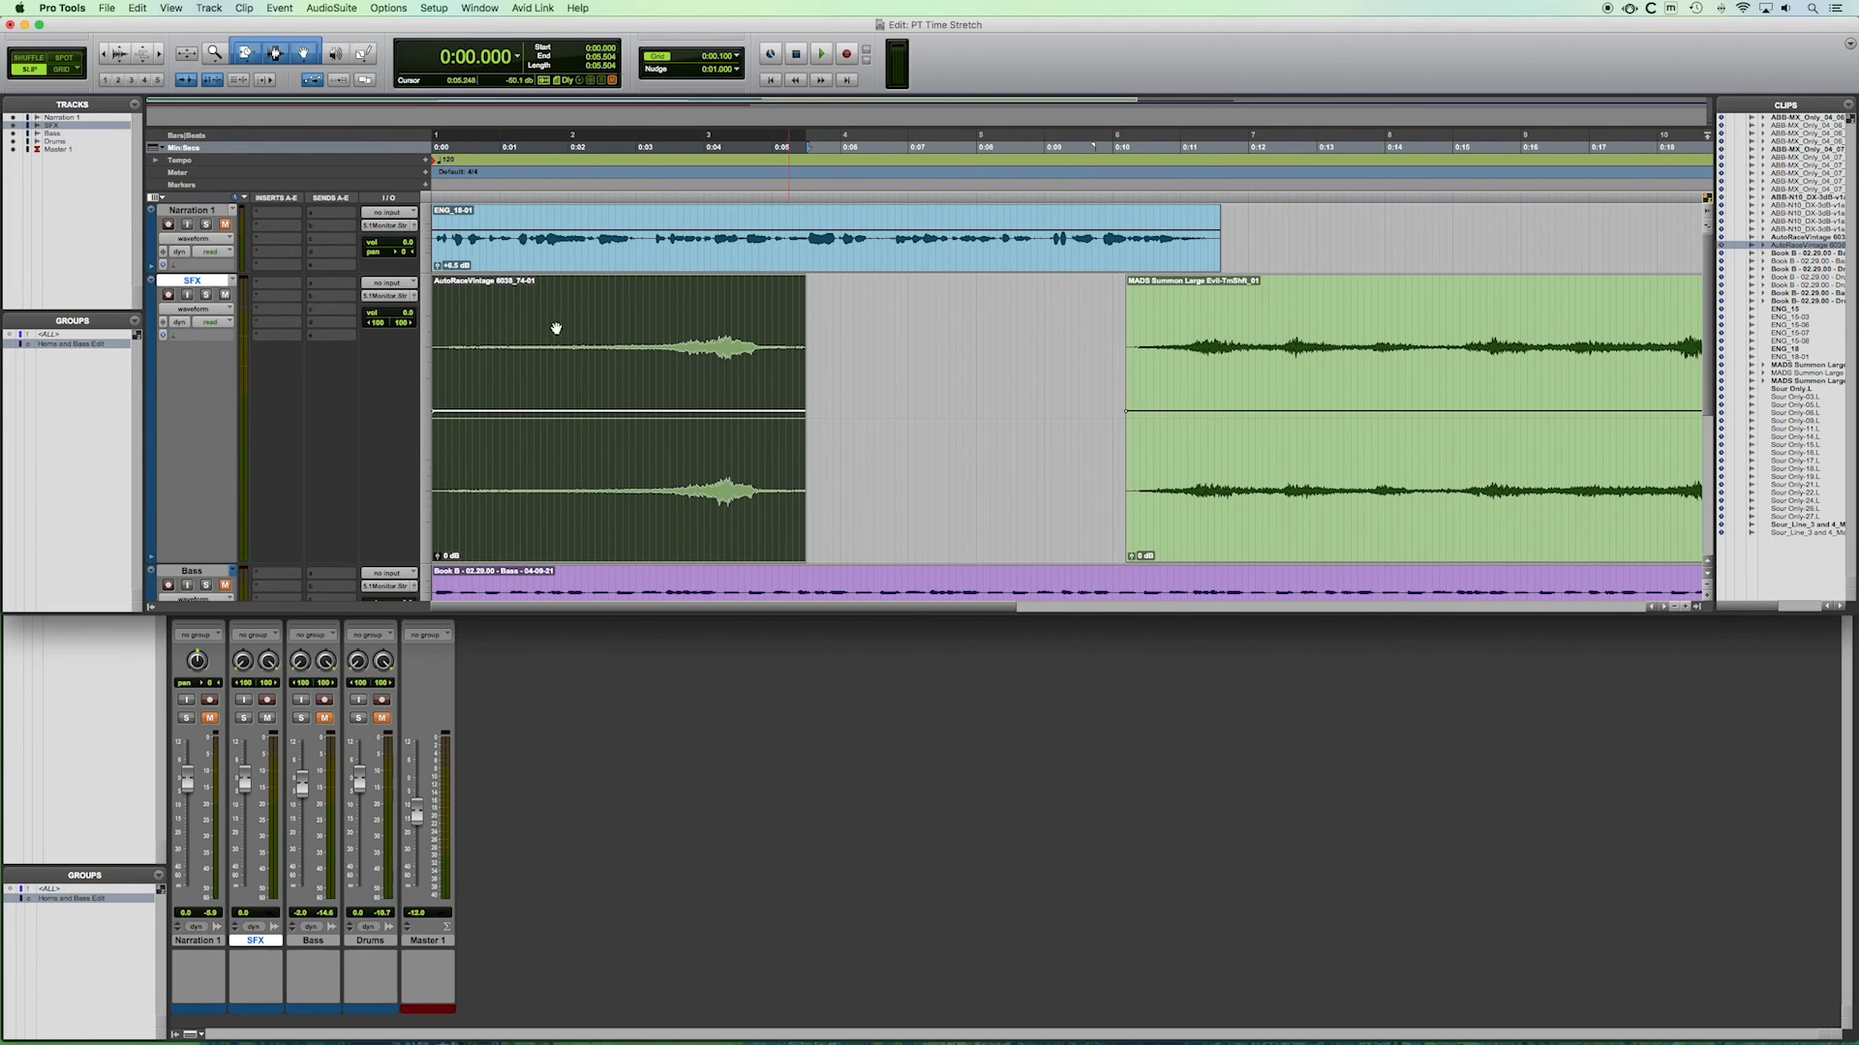
Time-stretch the AutoRaceVintage clip from its end to a length of about 8 seconds with the TCE Trim tool.
left_click(245, 55)
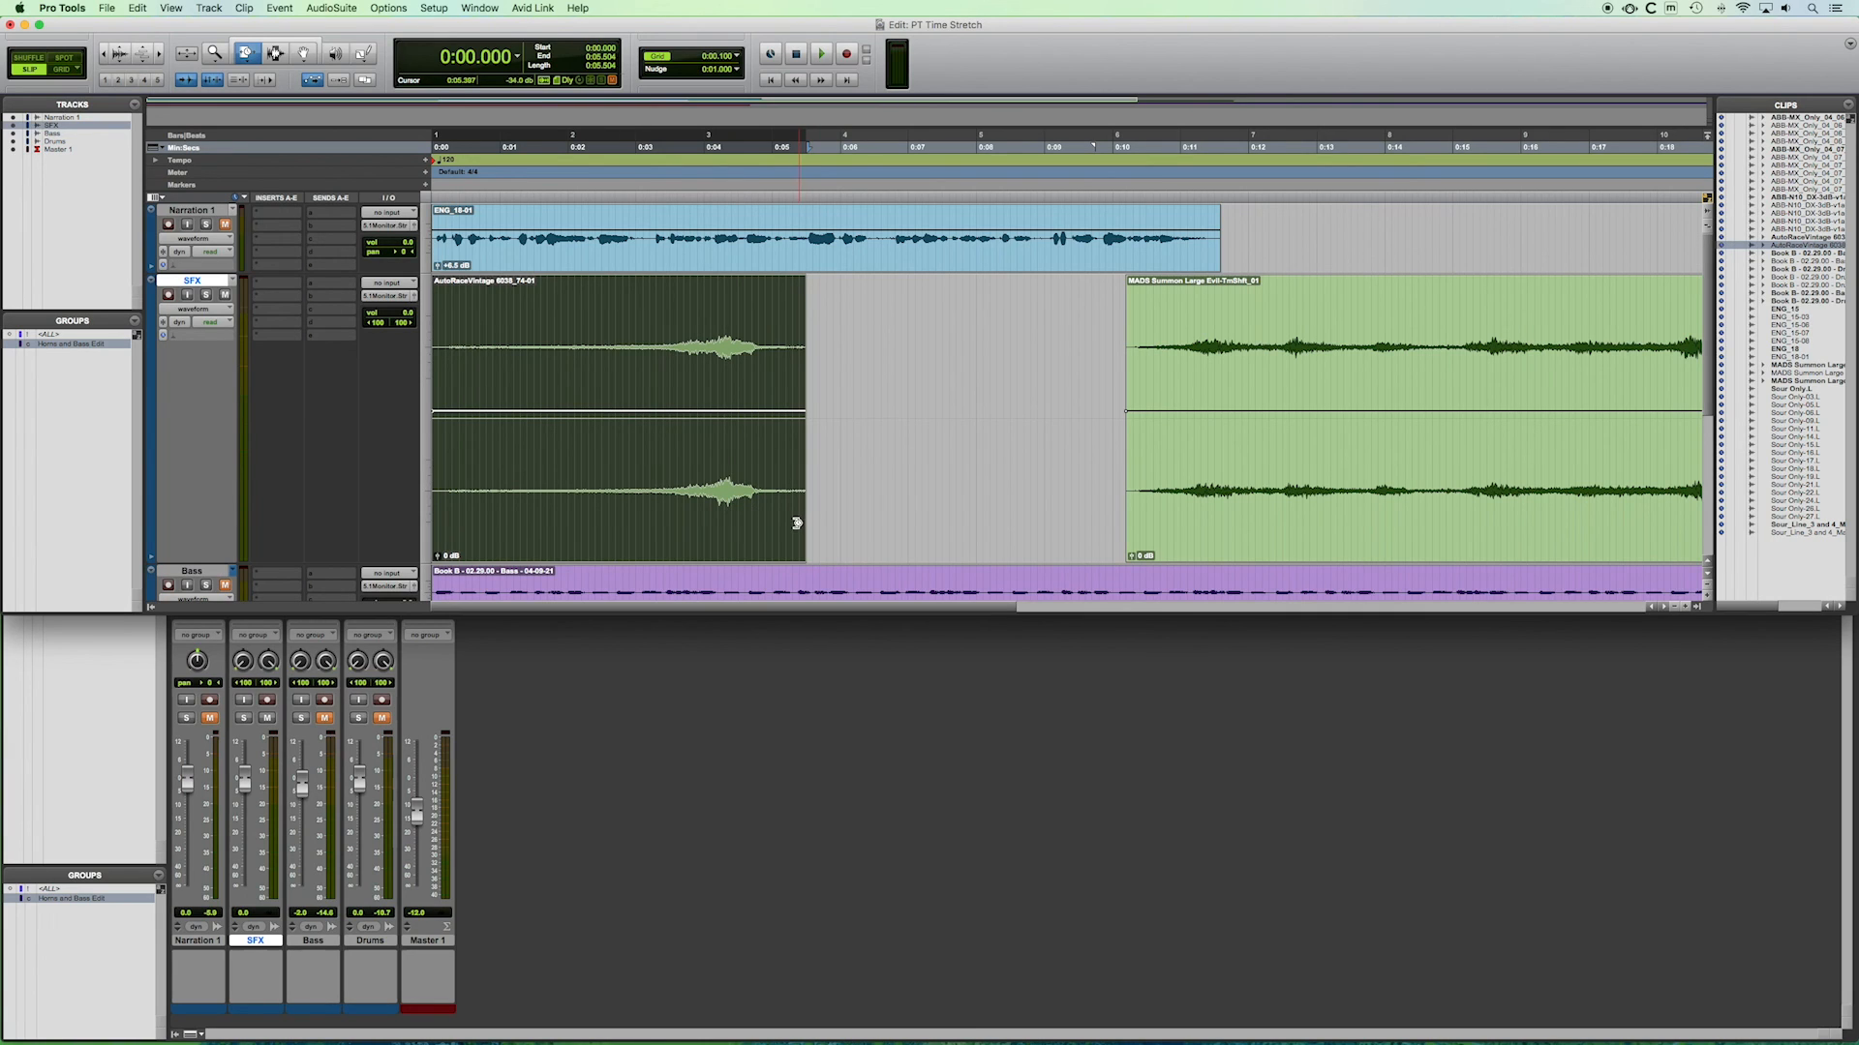
left_click_drag(799, 526, 1029, 517)
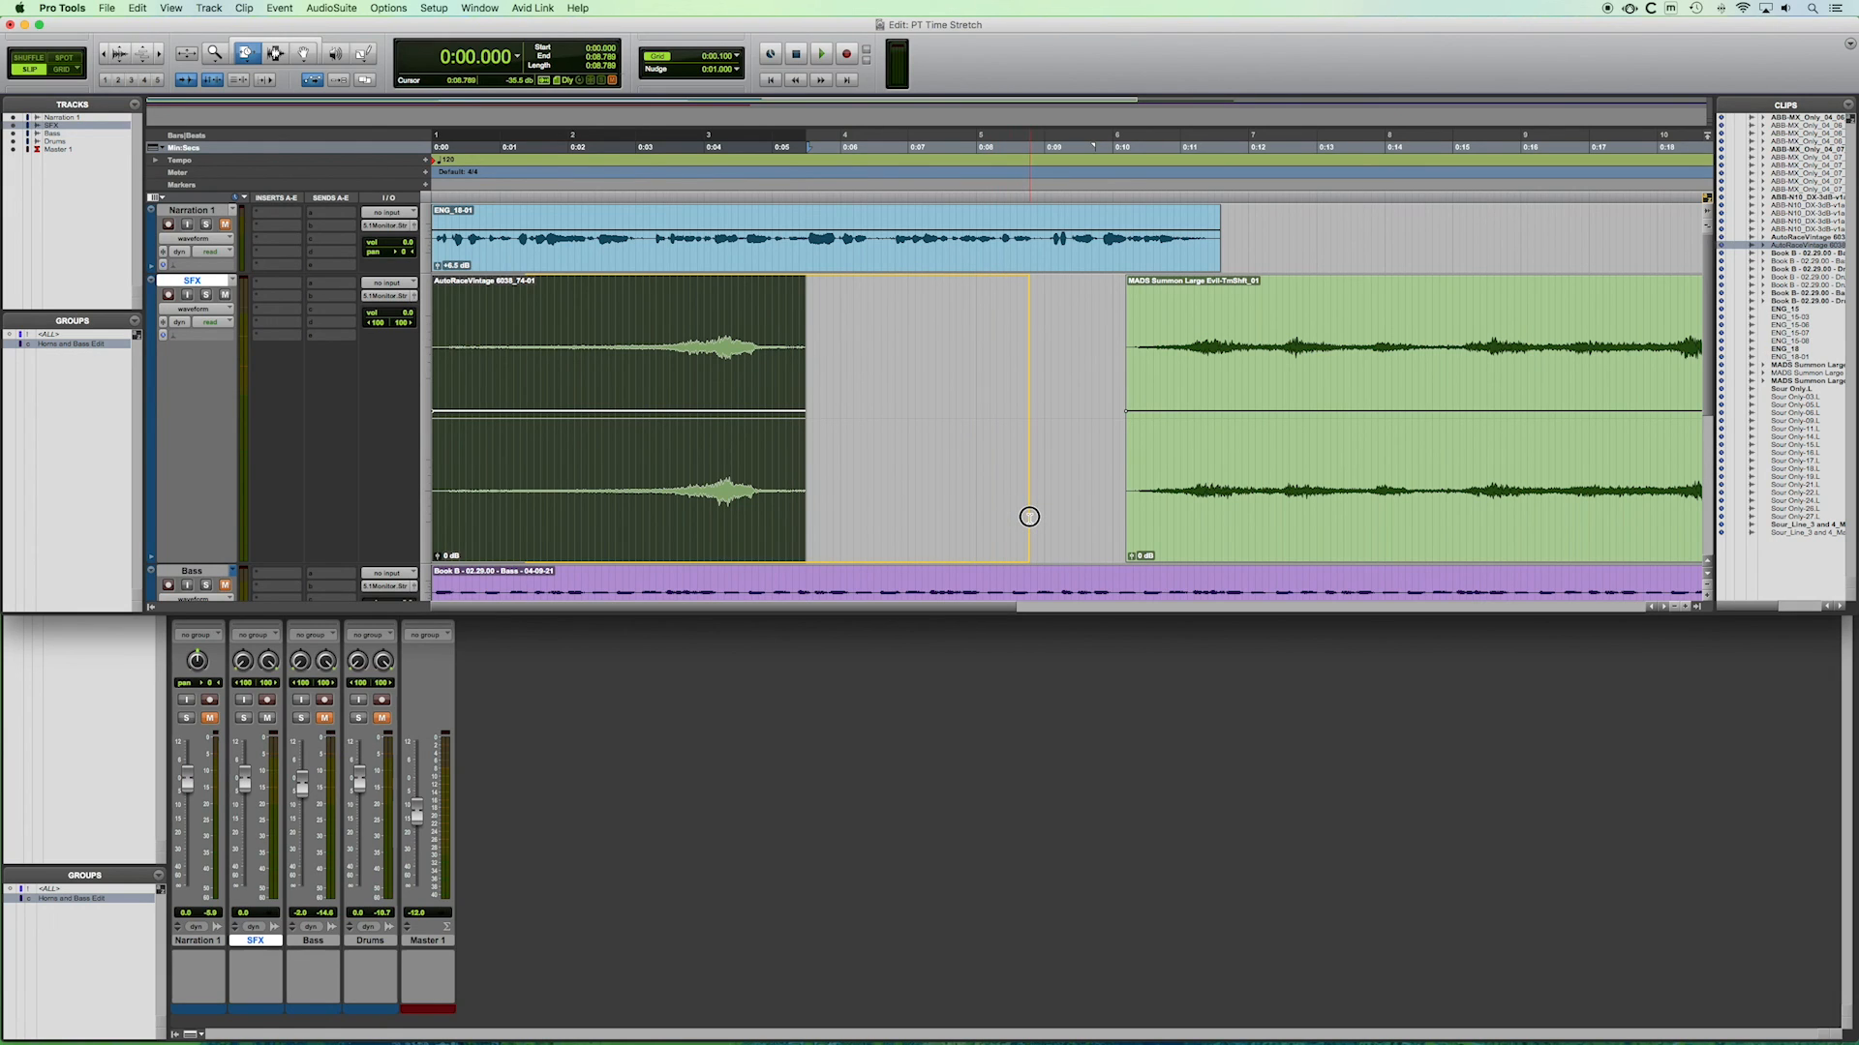
left_click_drag(1029, 517, 975, 527)
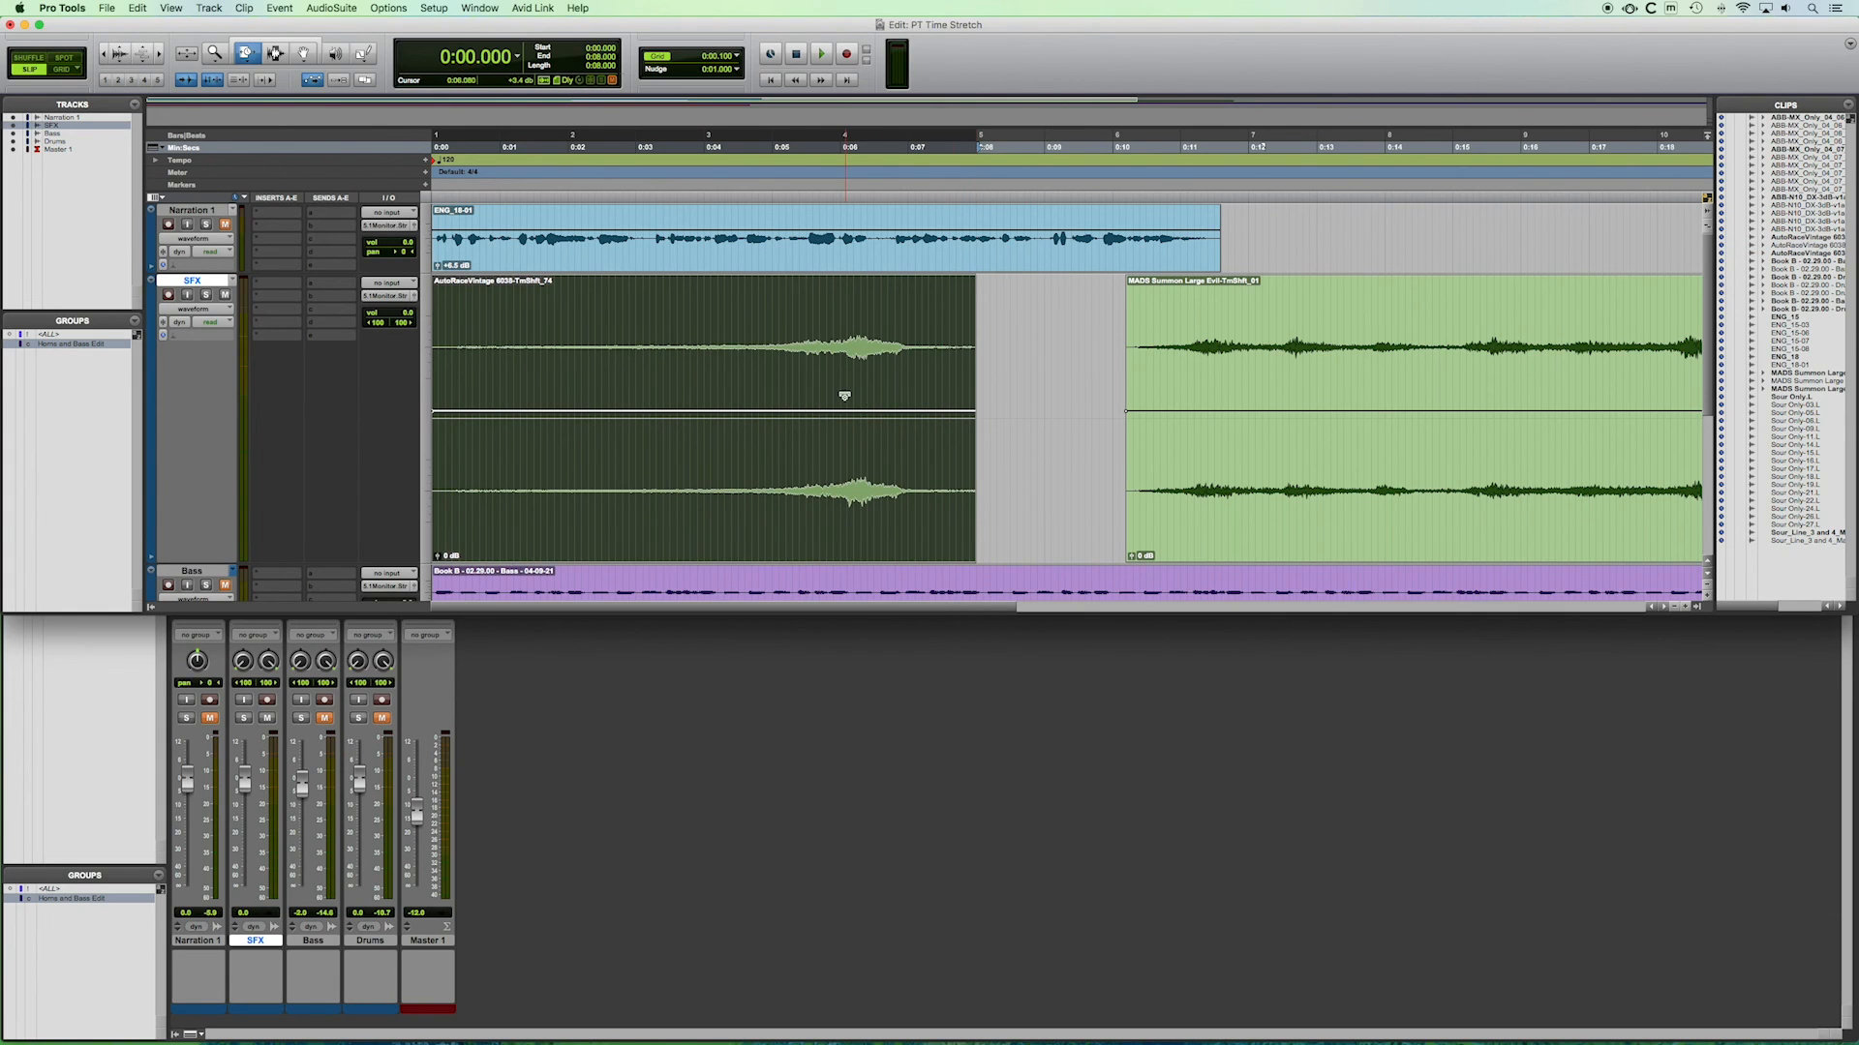
Play the stretched AutoRaceVintage clip and undo the stretch.
key("space")
key("super+z")
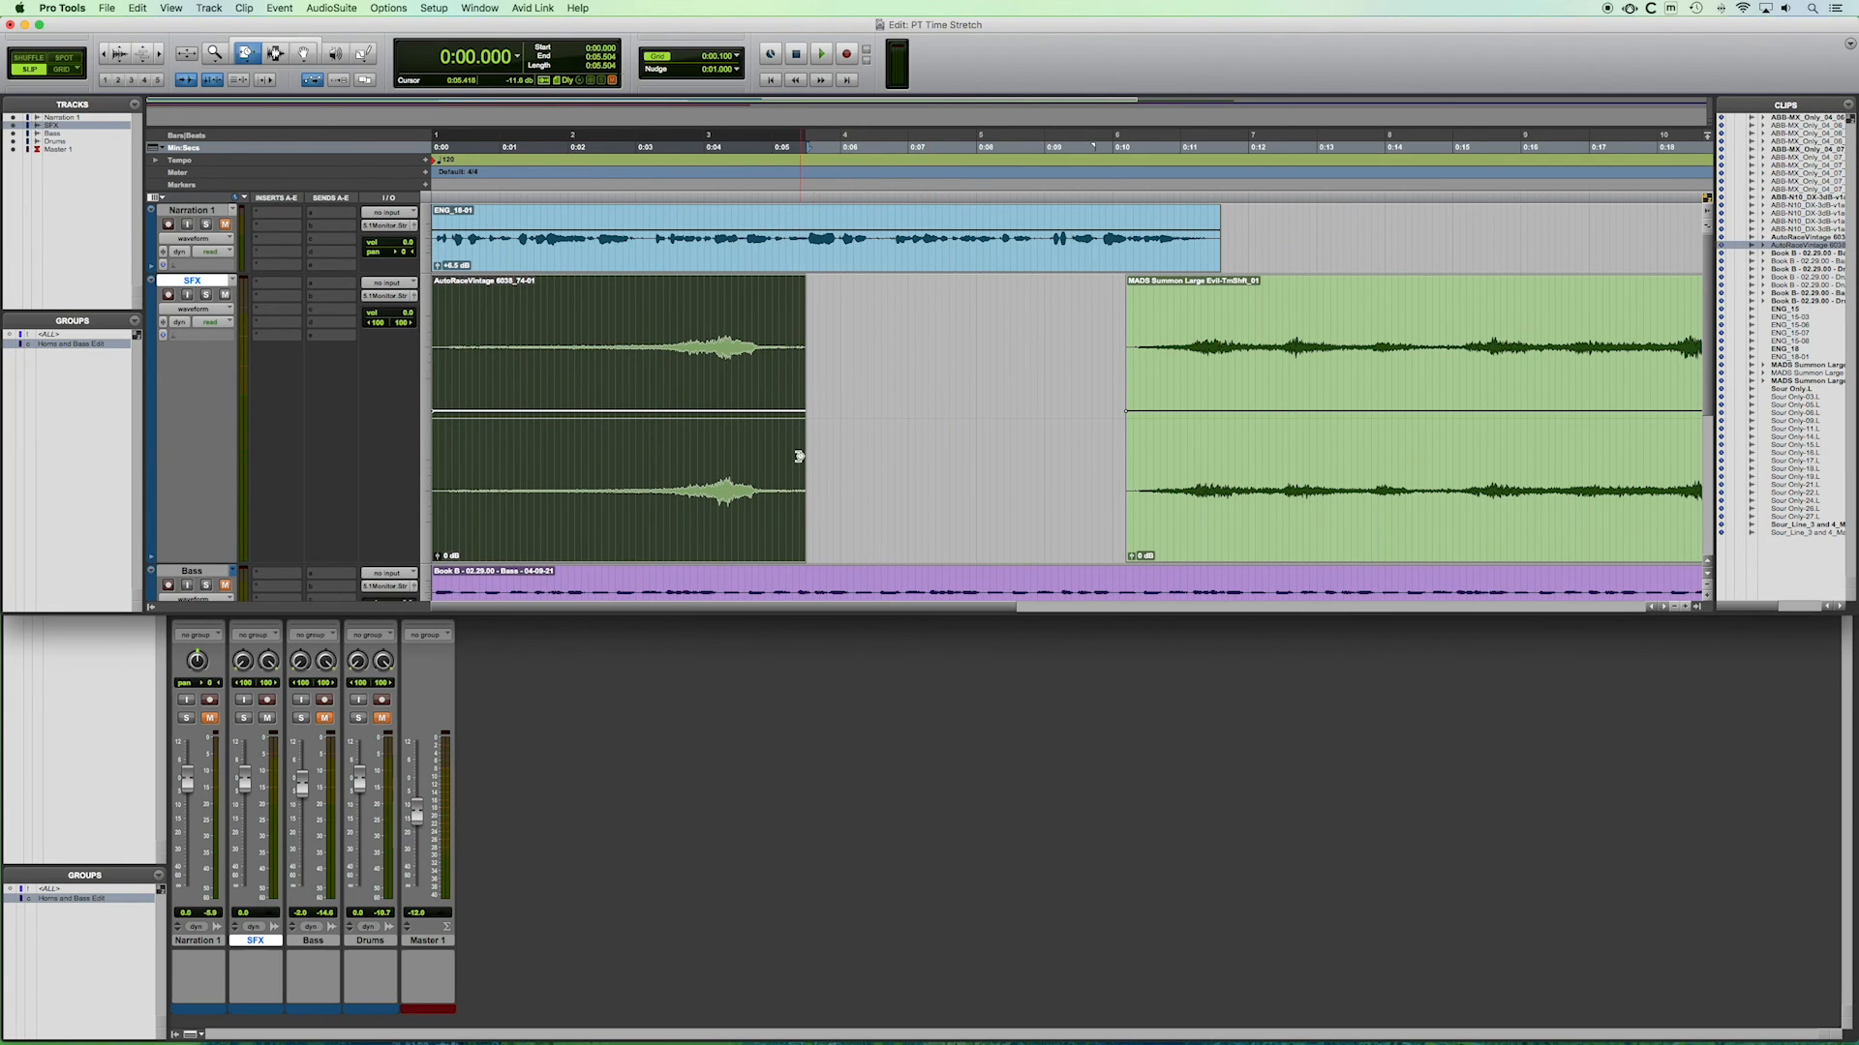
Time-compress the AutoRaceVintage clip to about 4.5 seconds, and try about 3 seconds before undoing that further compression.
left_click_drag(799, 456, 741, 463)
left_click(632, 515)
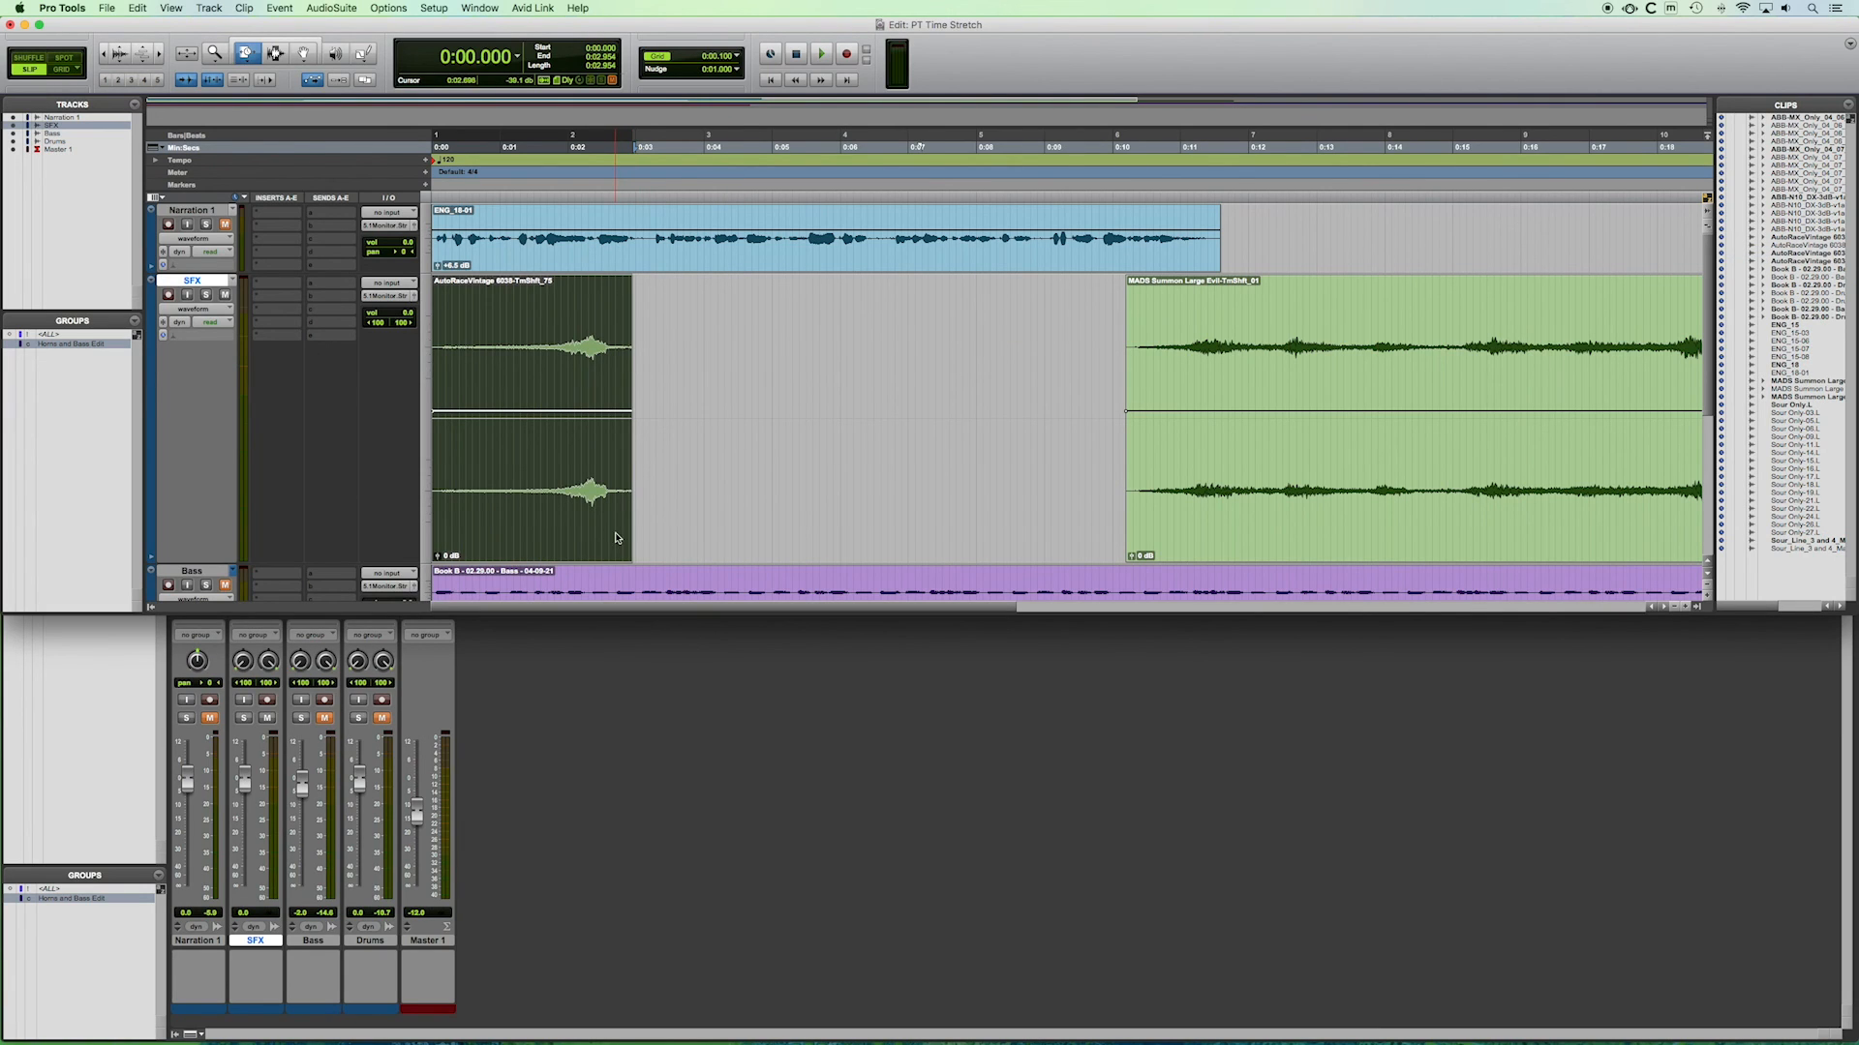
key("super+z")
Compare the compressed AutoRaceVintage clip with the original by undoing and redoing the compression between playbacks.
key("space")
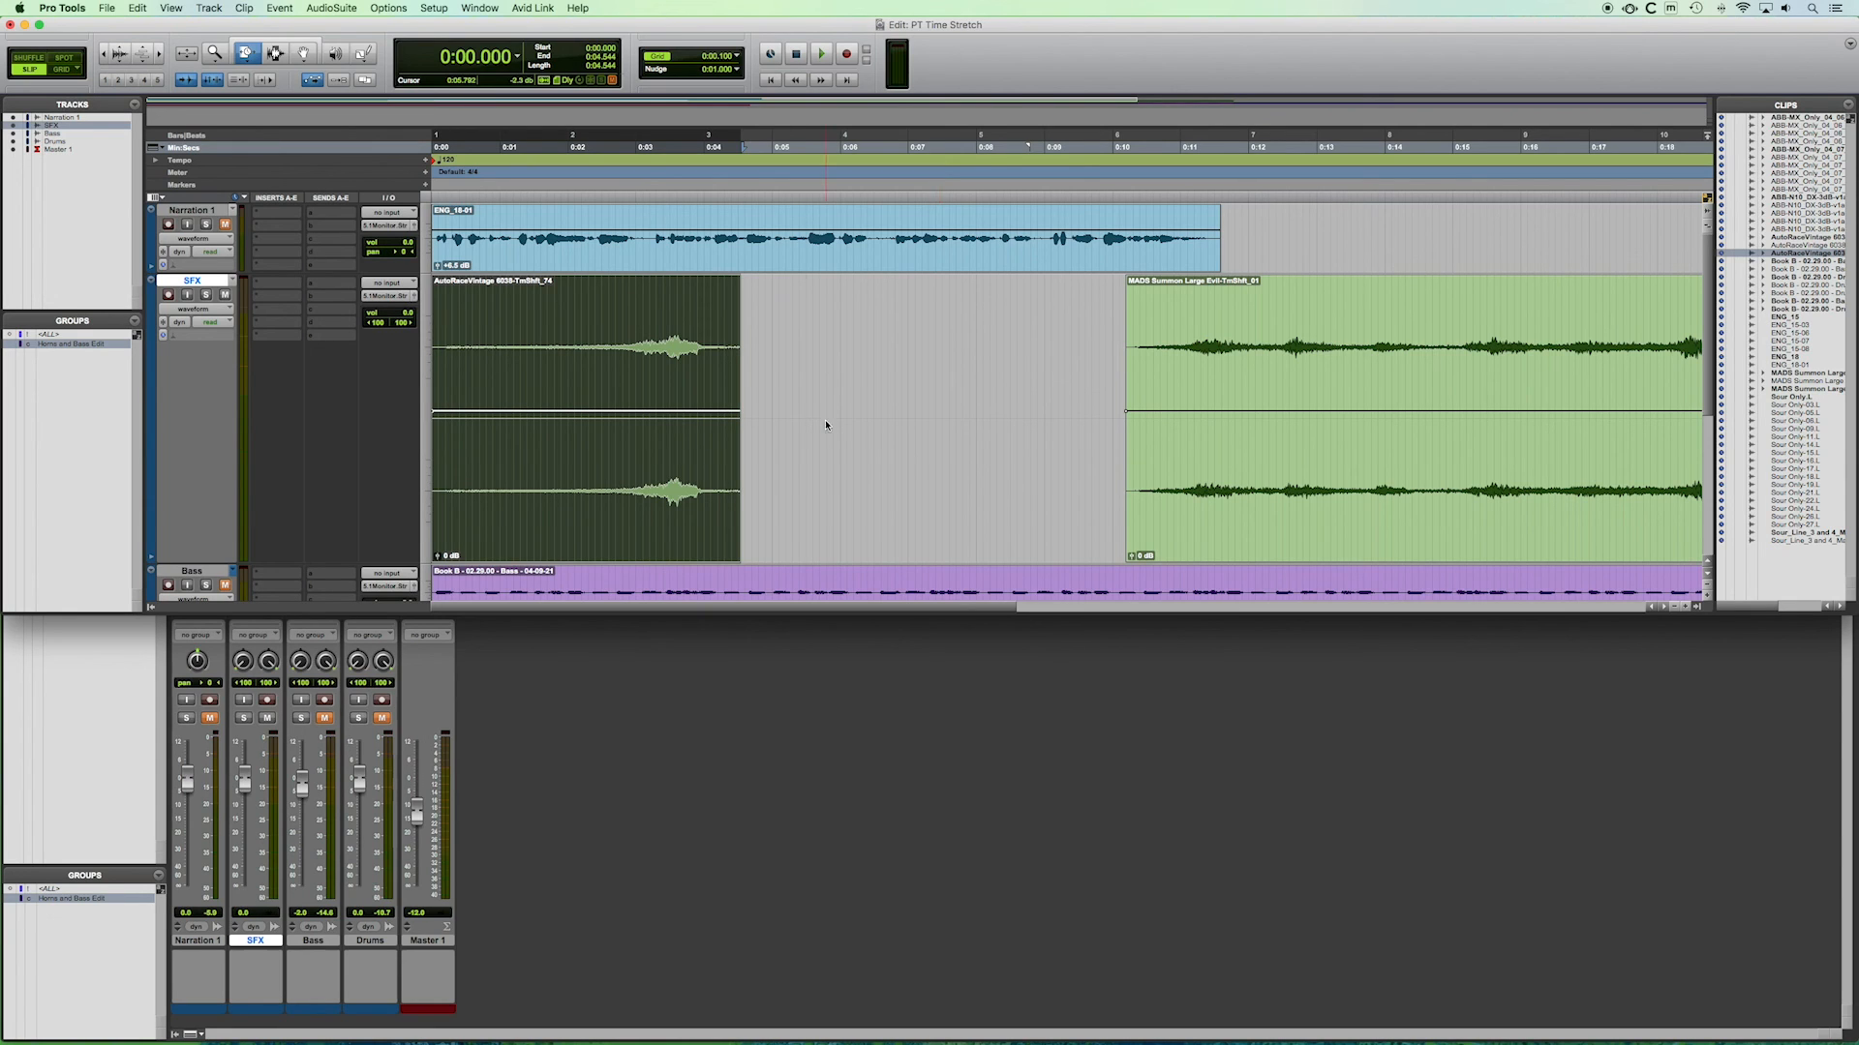
key("space")
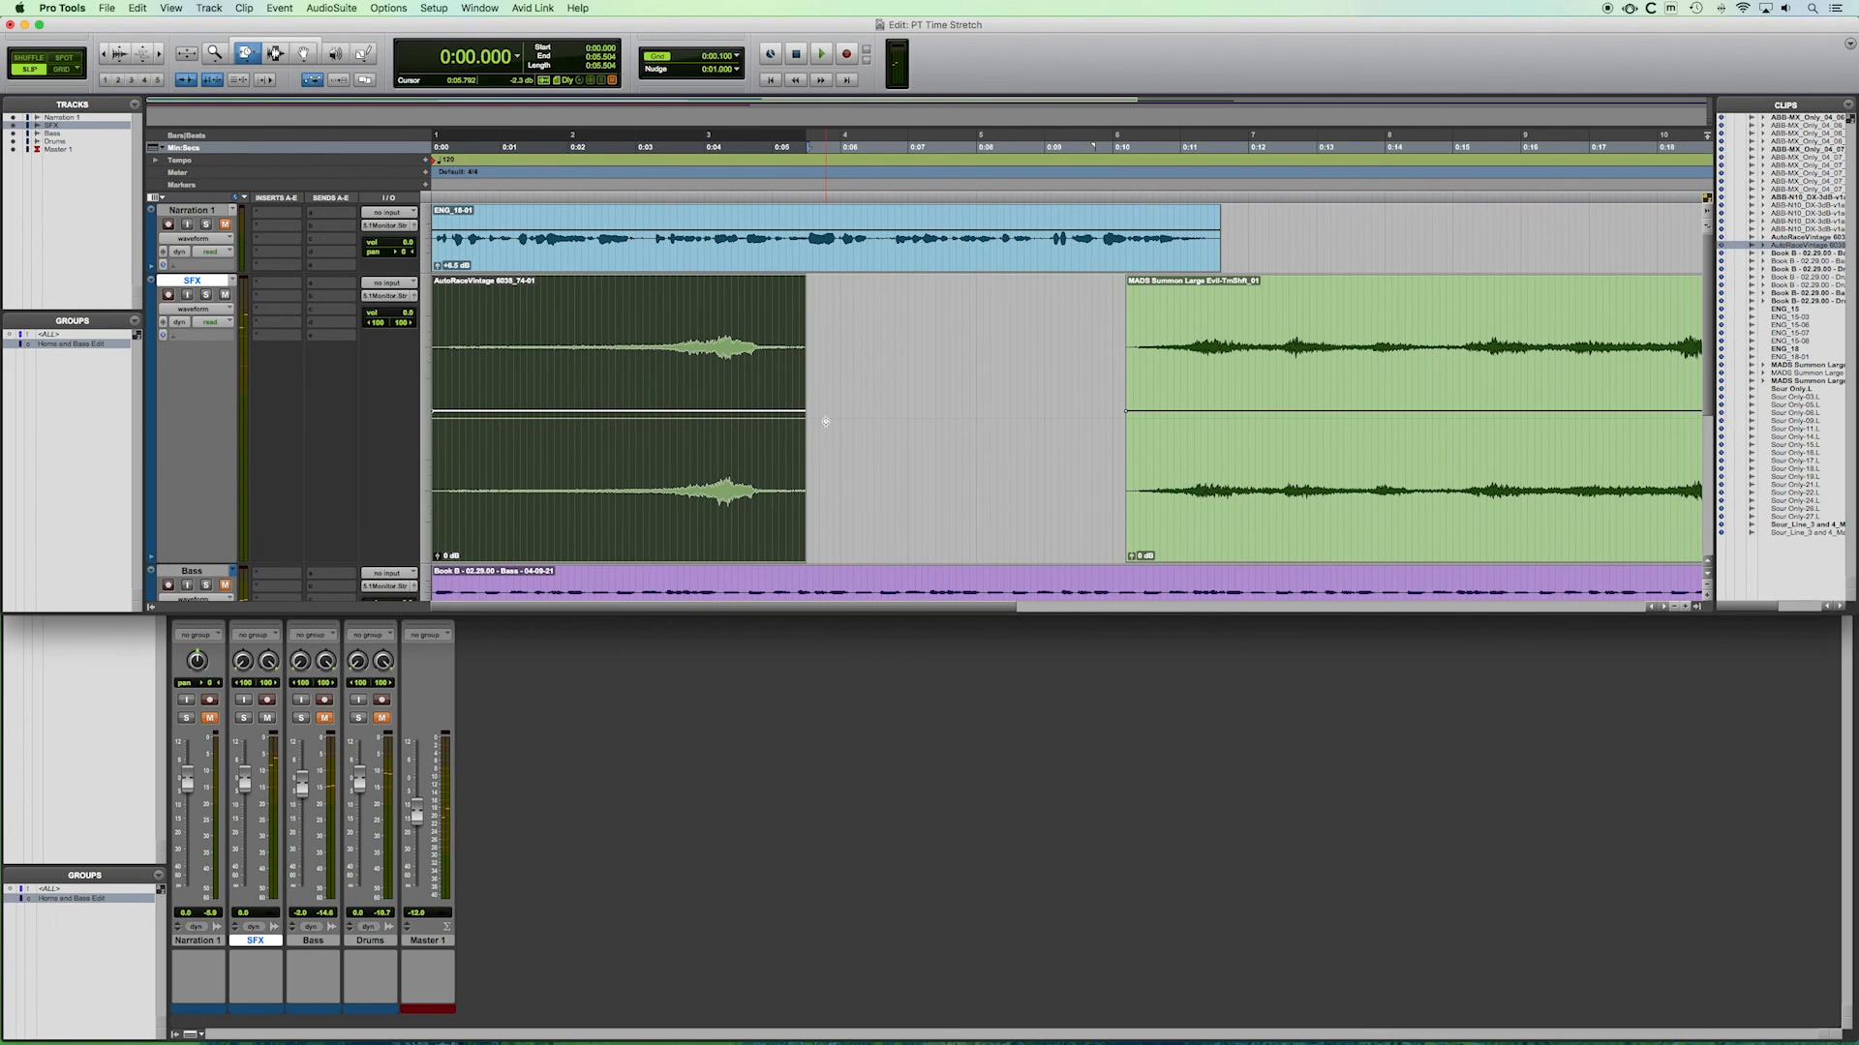
key("super+shift+z")
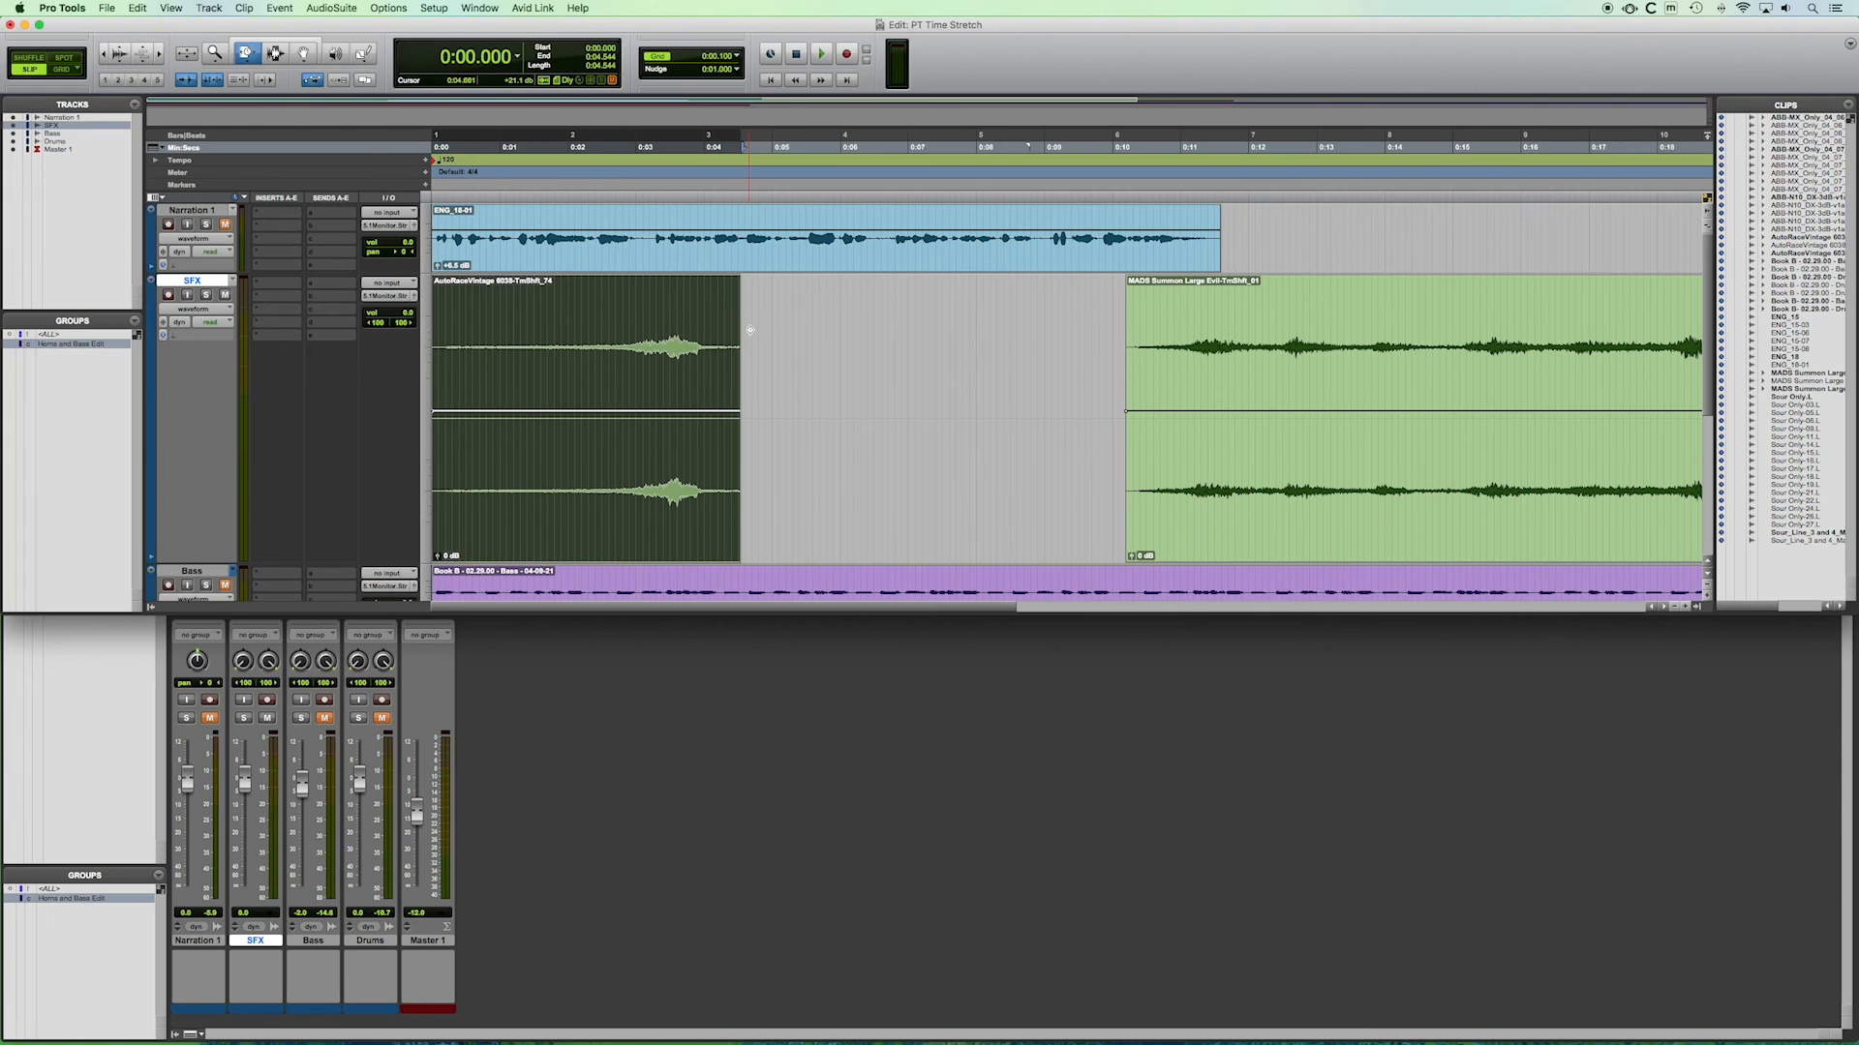
key("space")
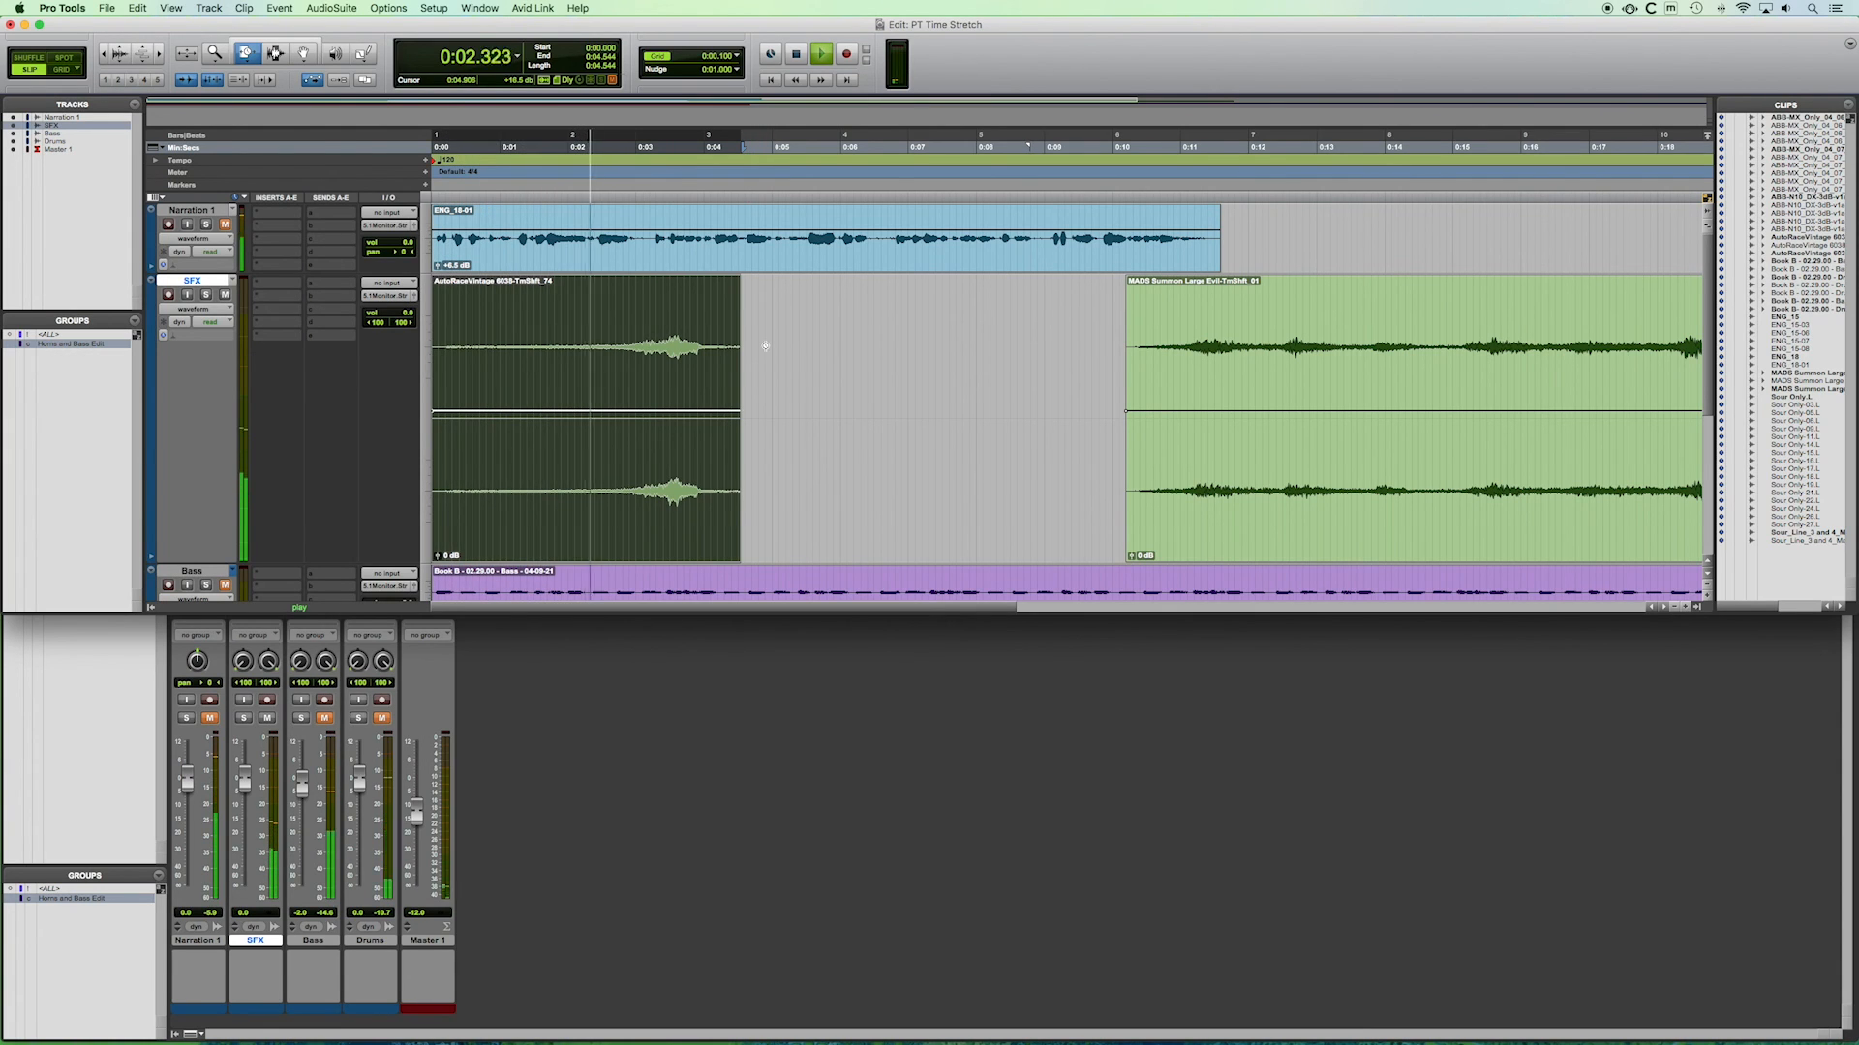
key("space")
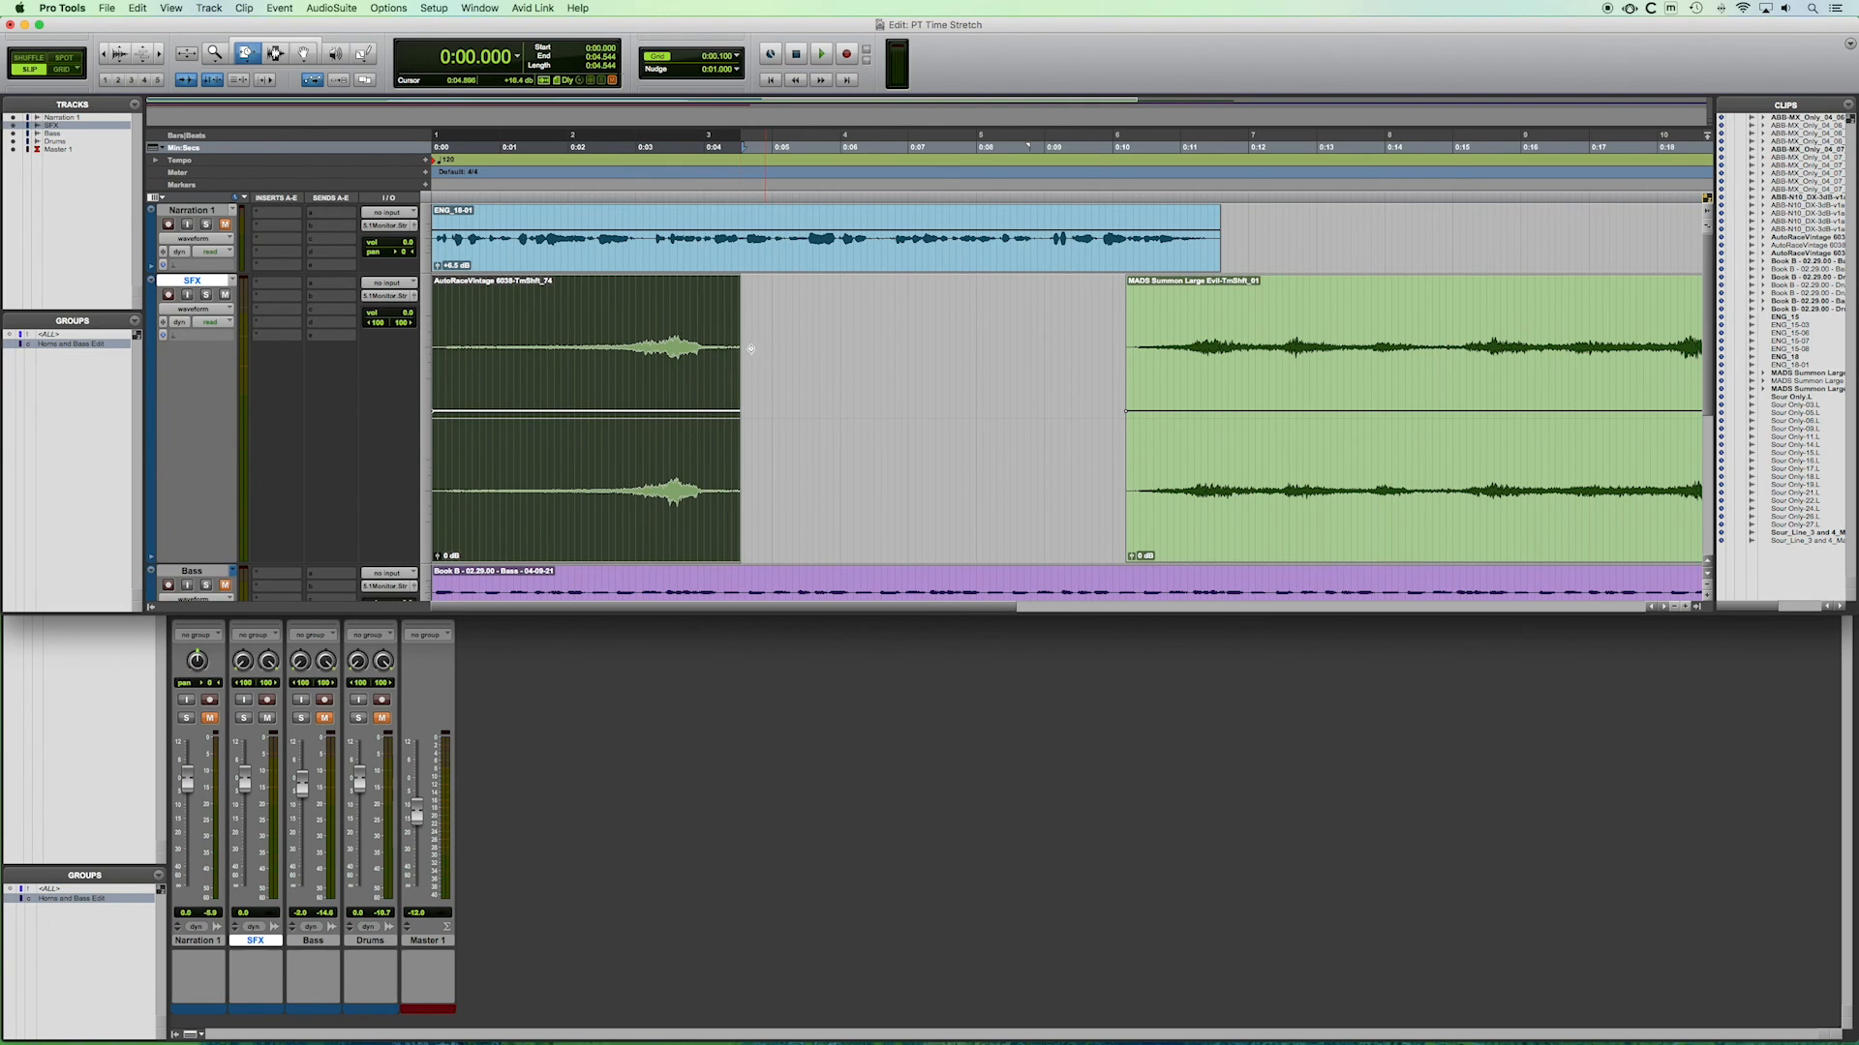
Activate the Smart tool and move the MADS Summon Large clip to start at about 12.7 seconds.
left_click(276, 44)
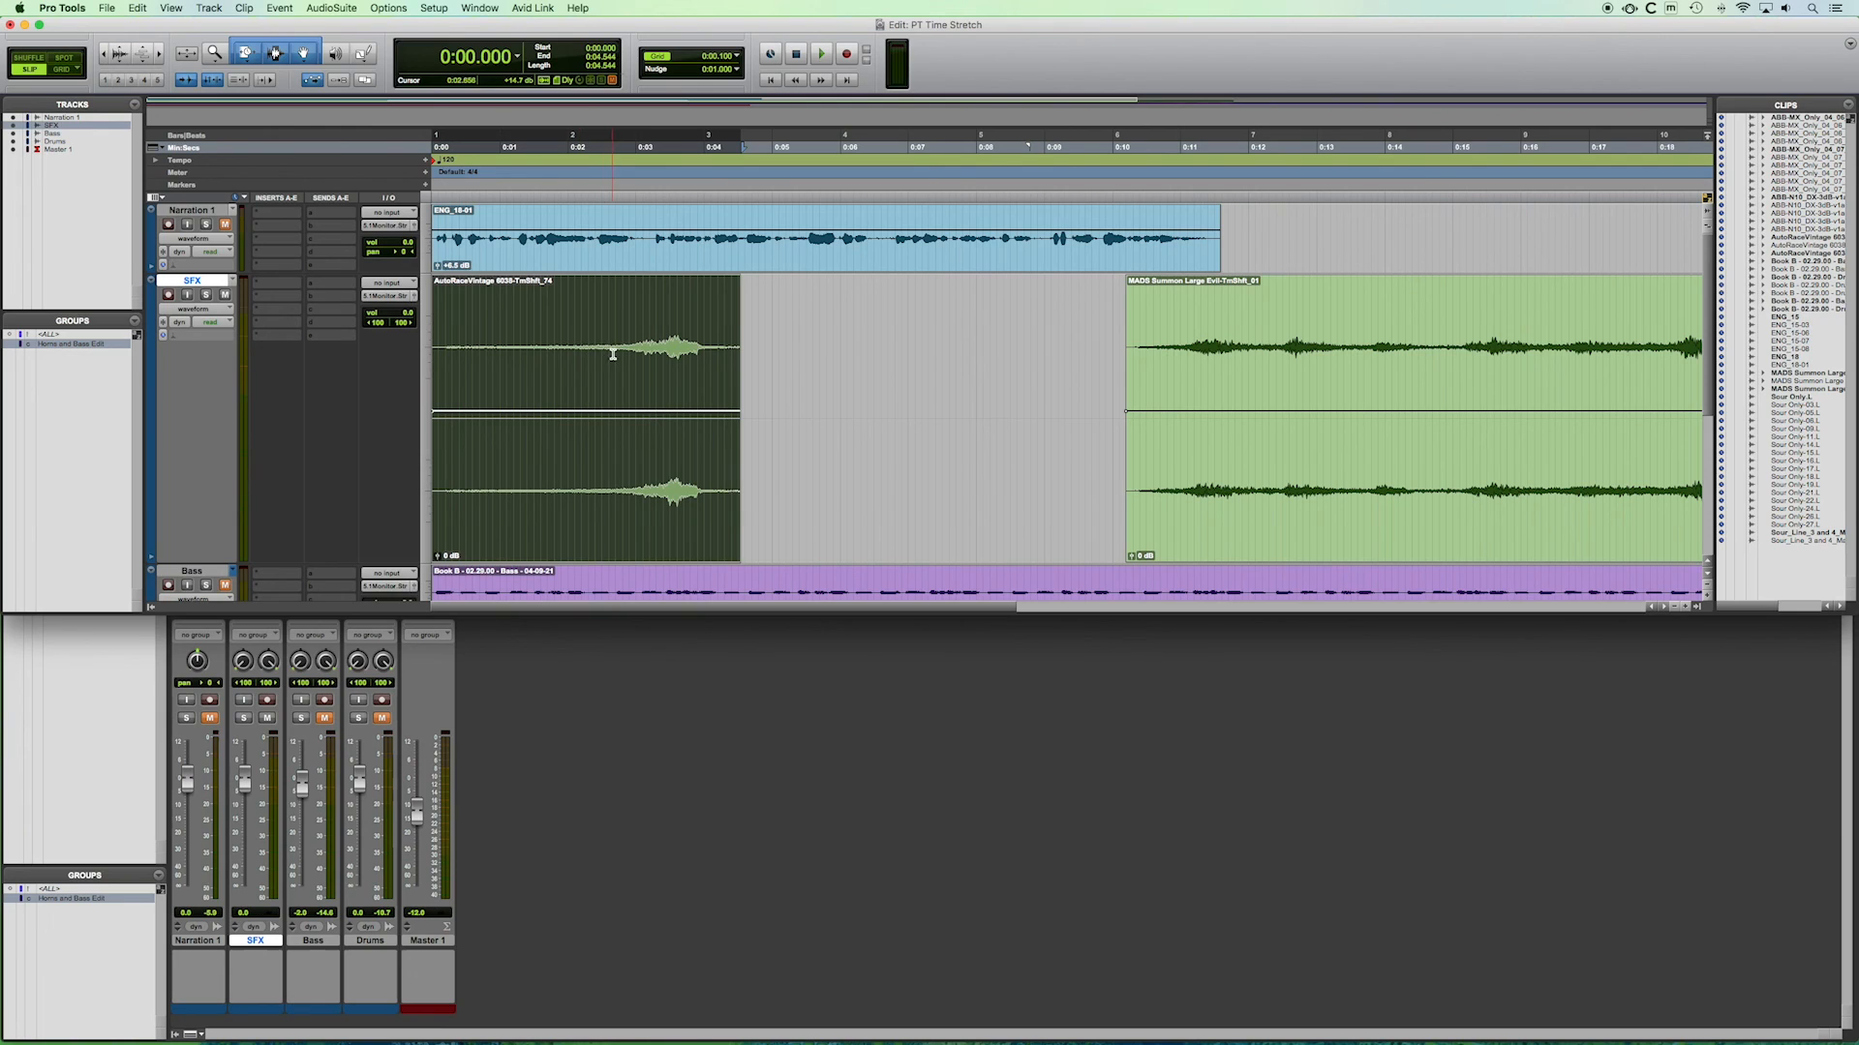
left_click(1179, 502)
left_click_drag(1181, 503, 1337, 511)
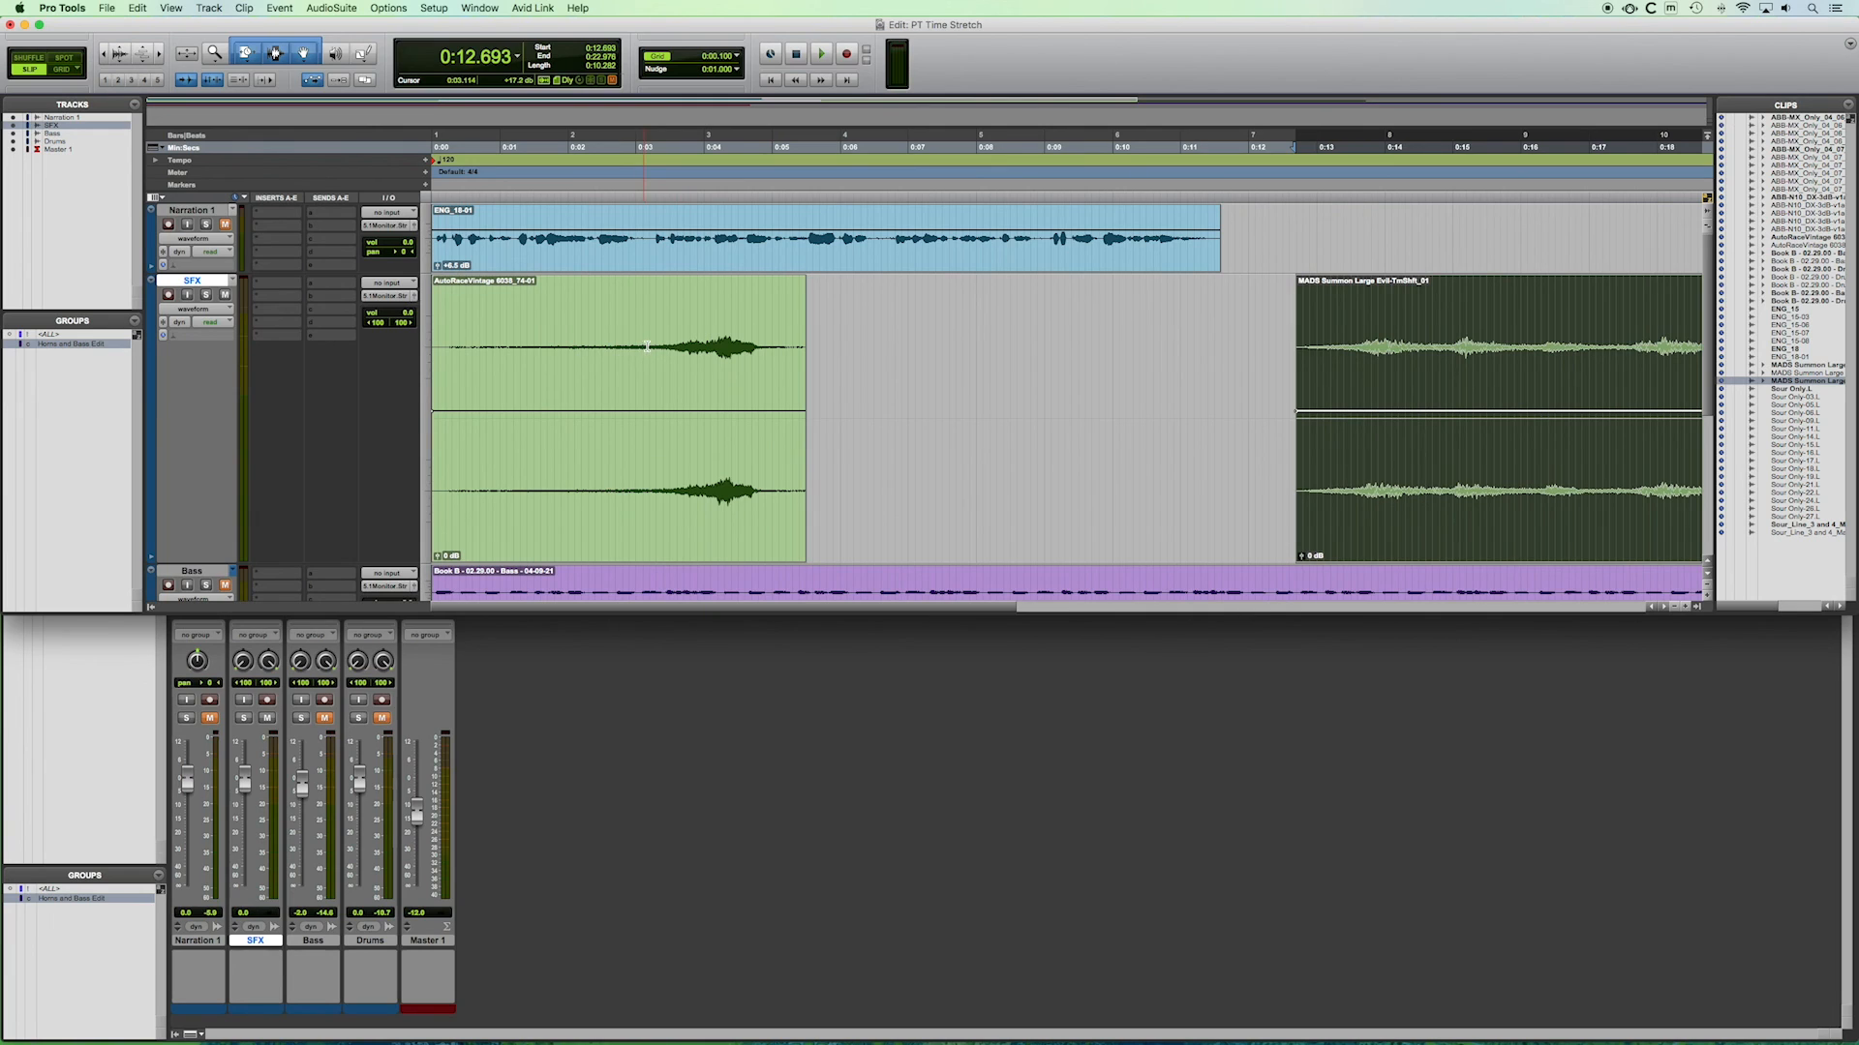
Separate the original AutoRaceVintage clip at about 3.2 seconds, just before its loud passage.
left_click(653, 346)
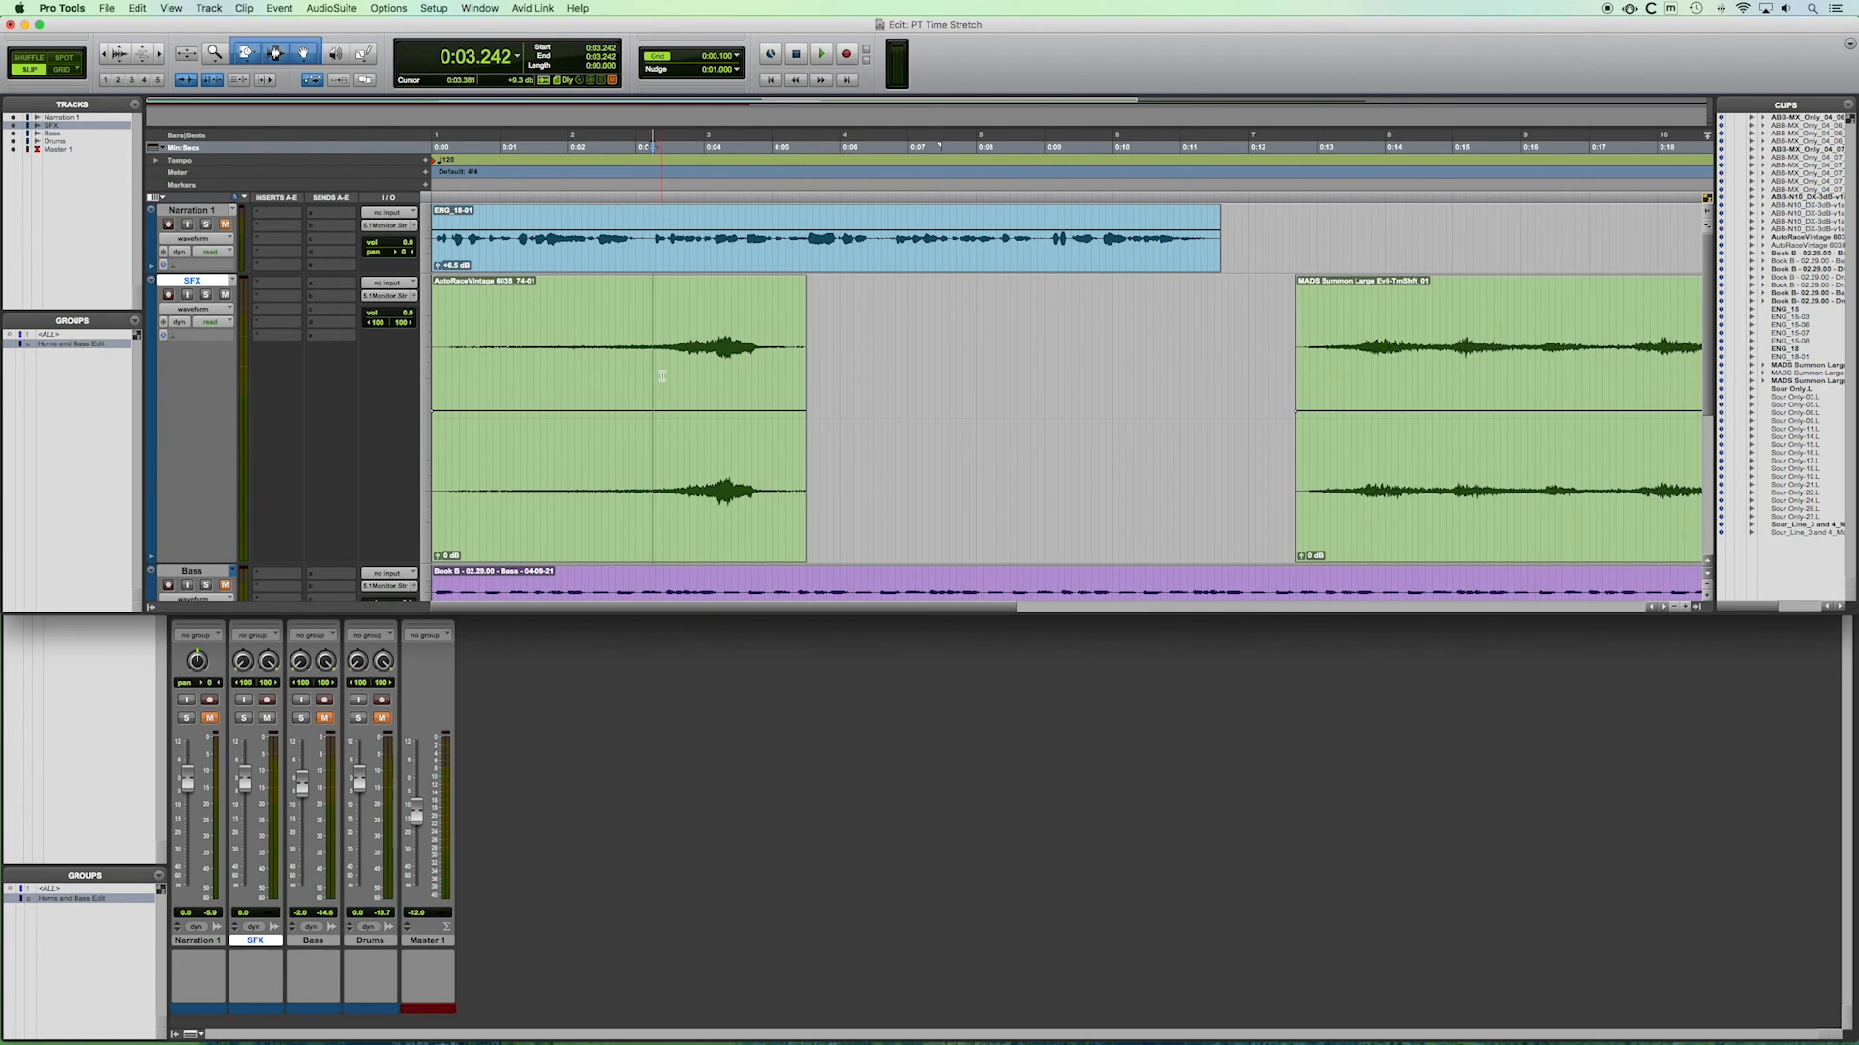
key("super+e")
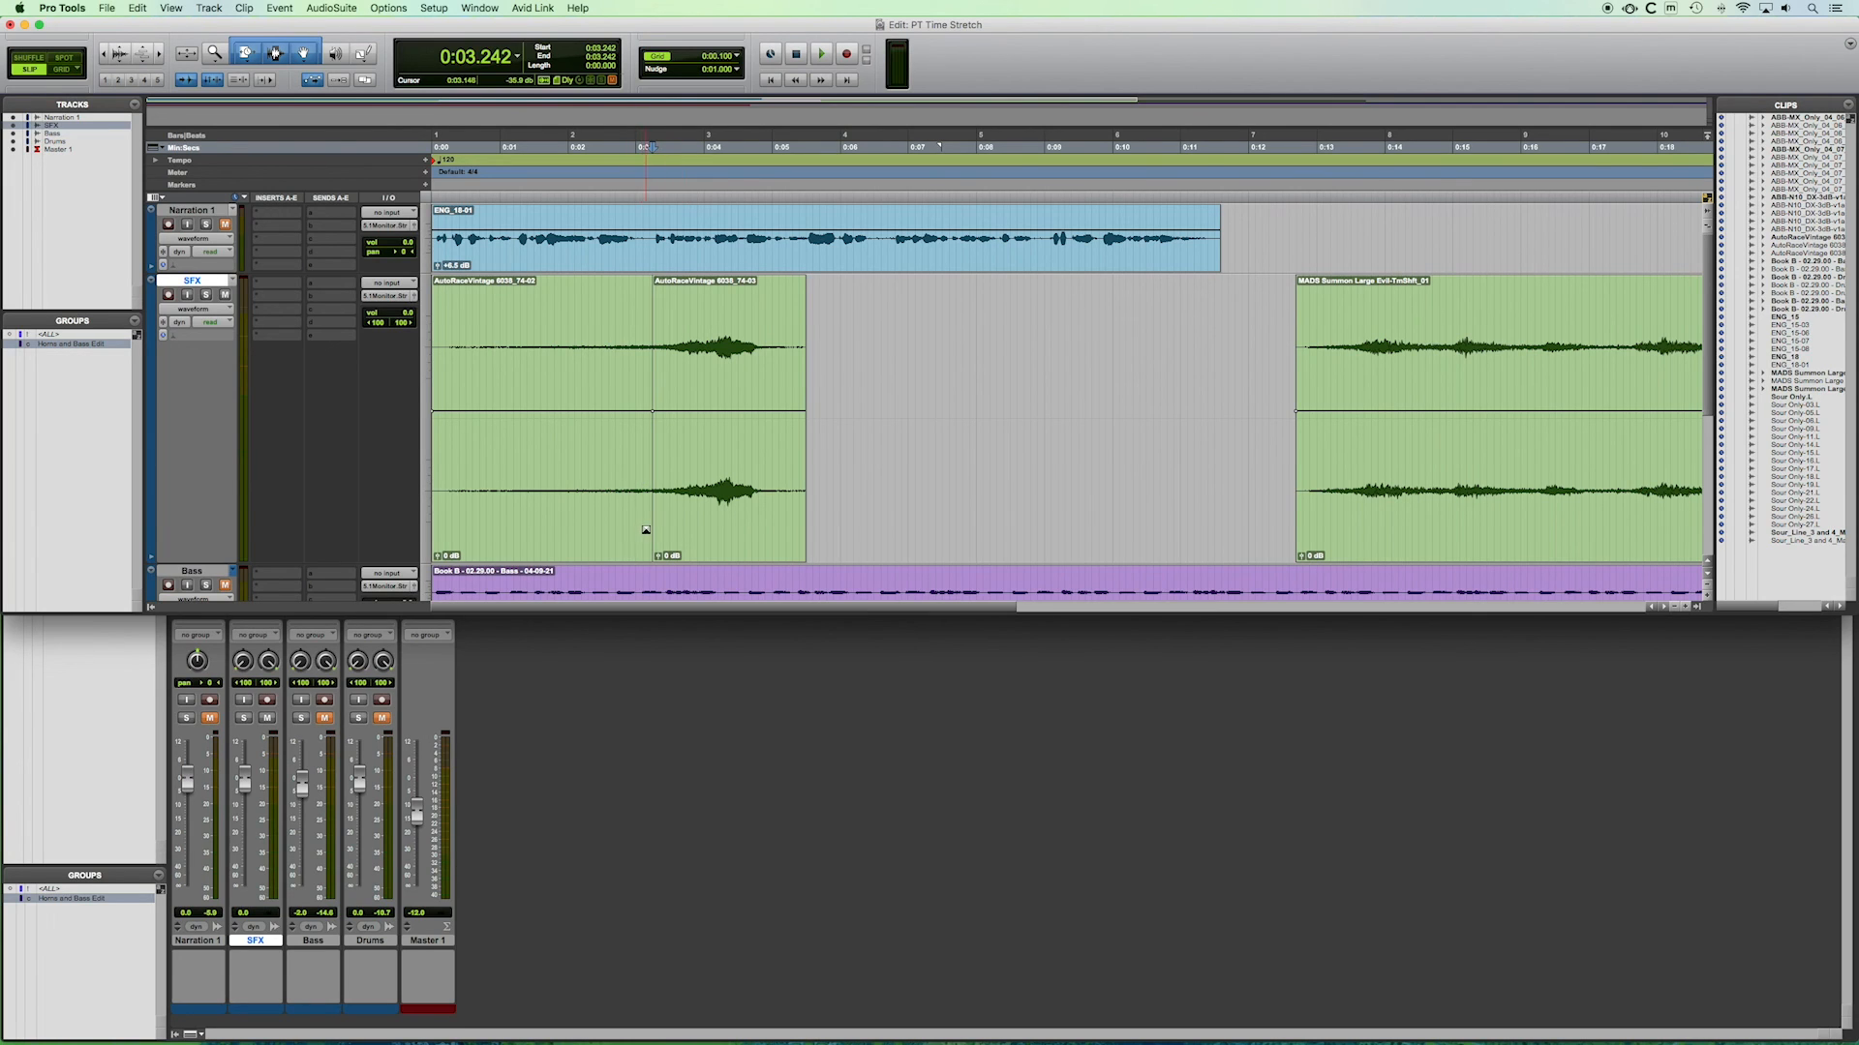
left_click(645, 456)
left_click_drag(645, 456, 608, 456)
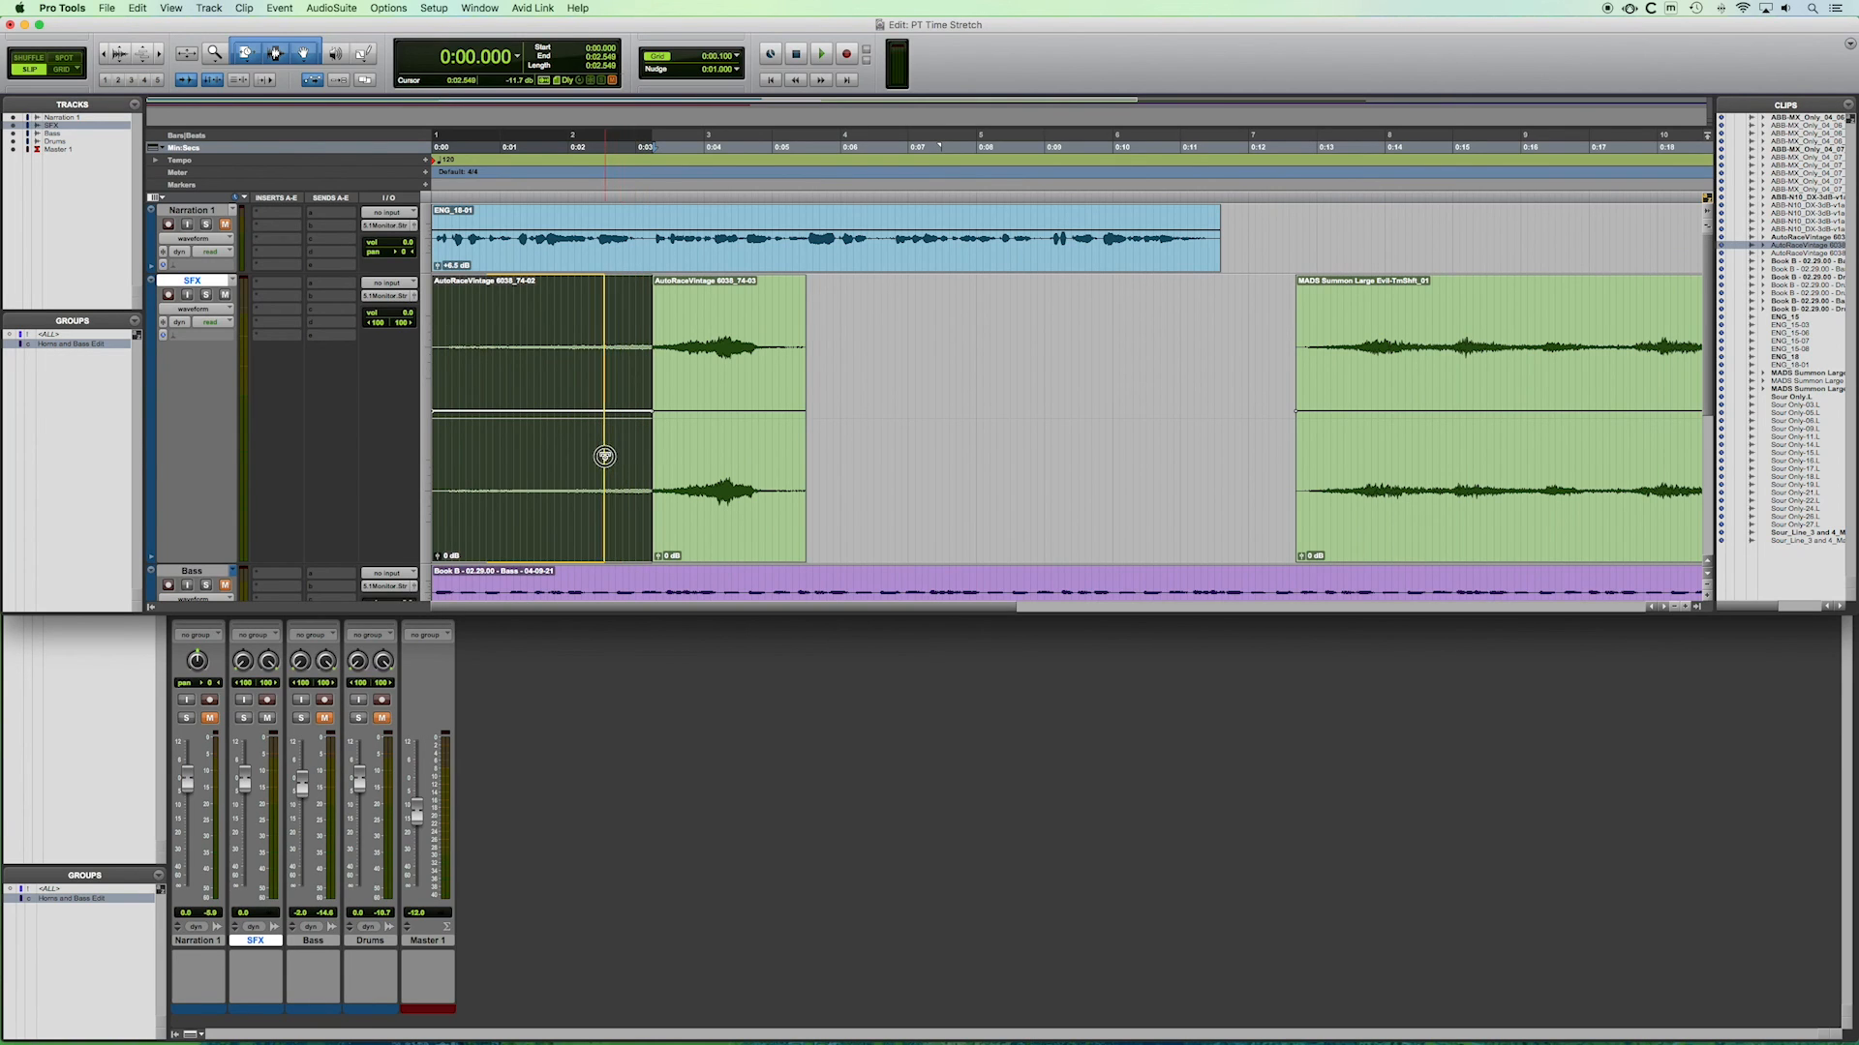
left_click_drag(607, 457, 605, 457)
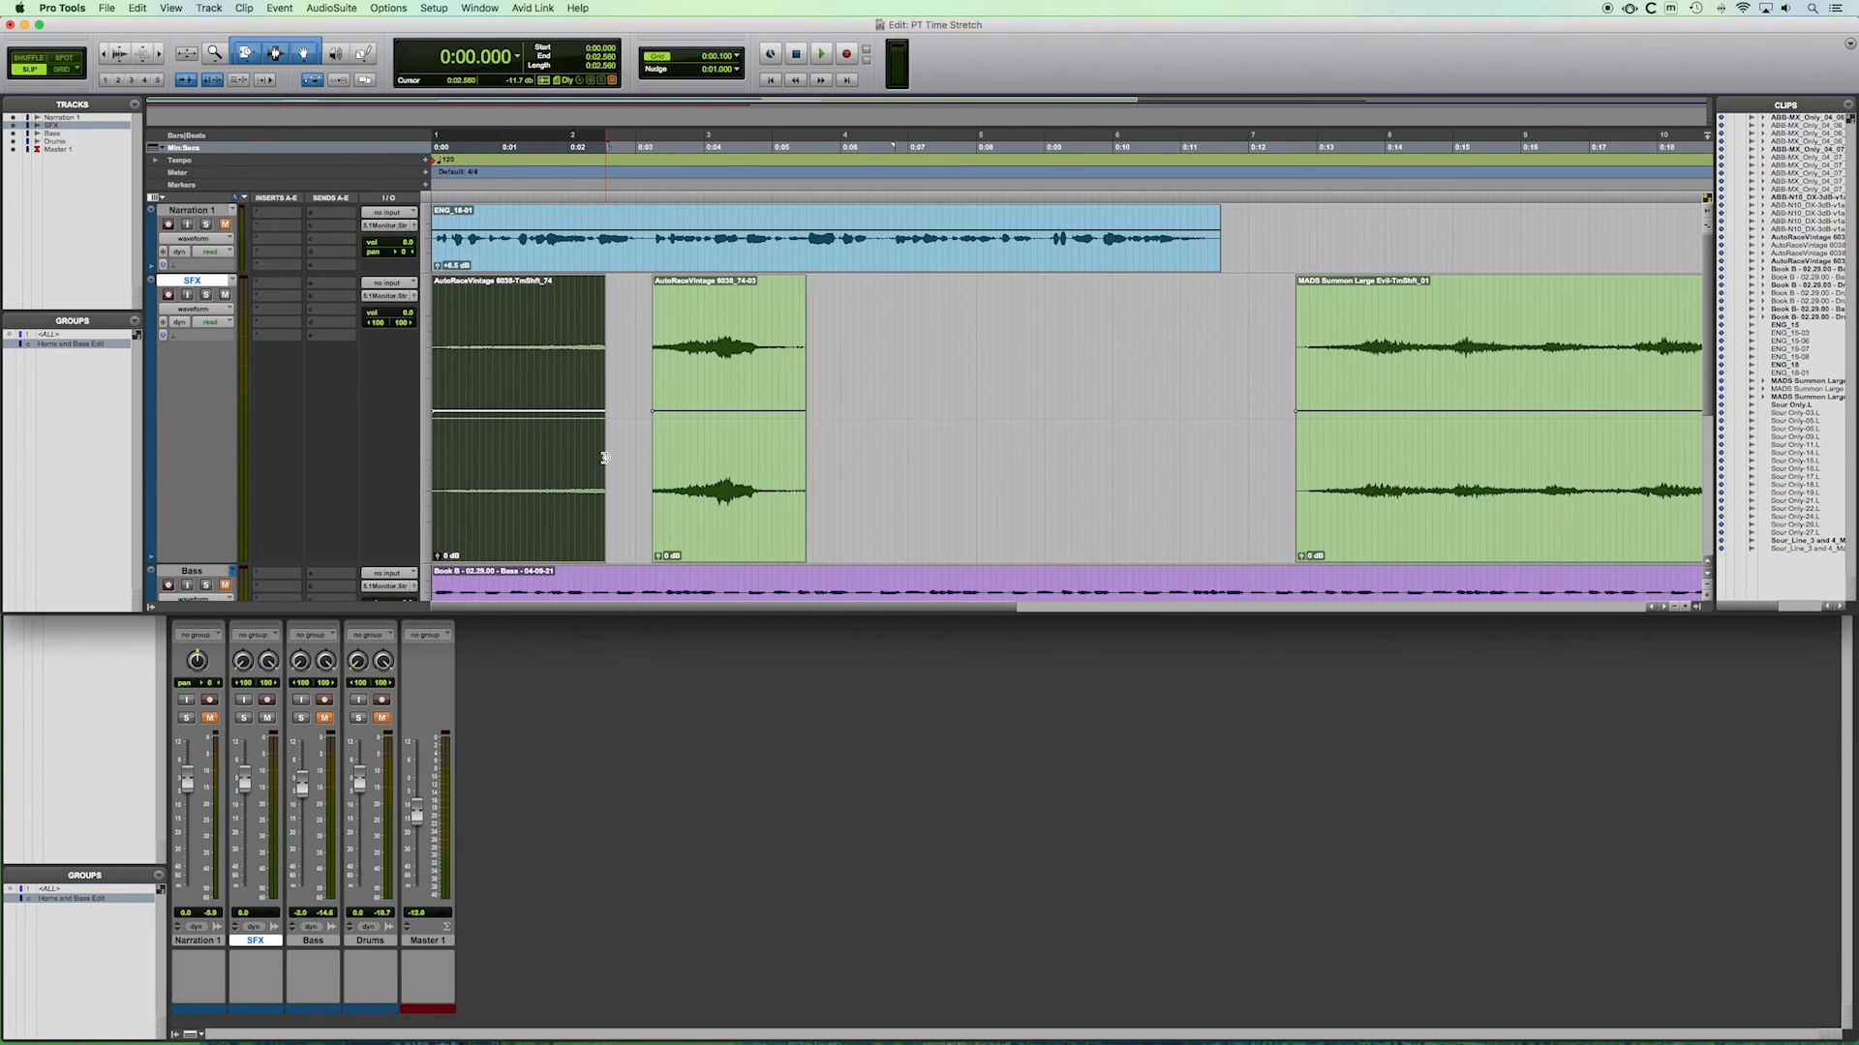
key("super+z")
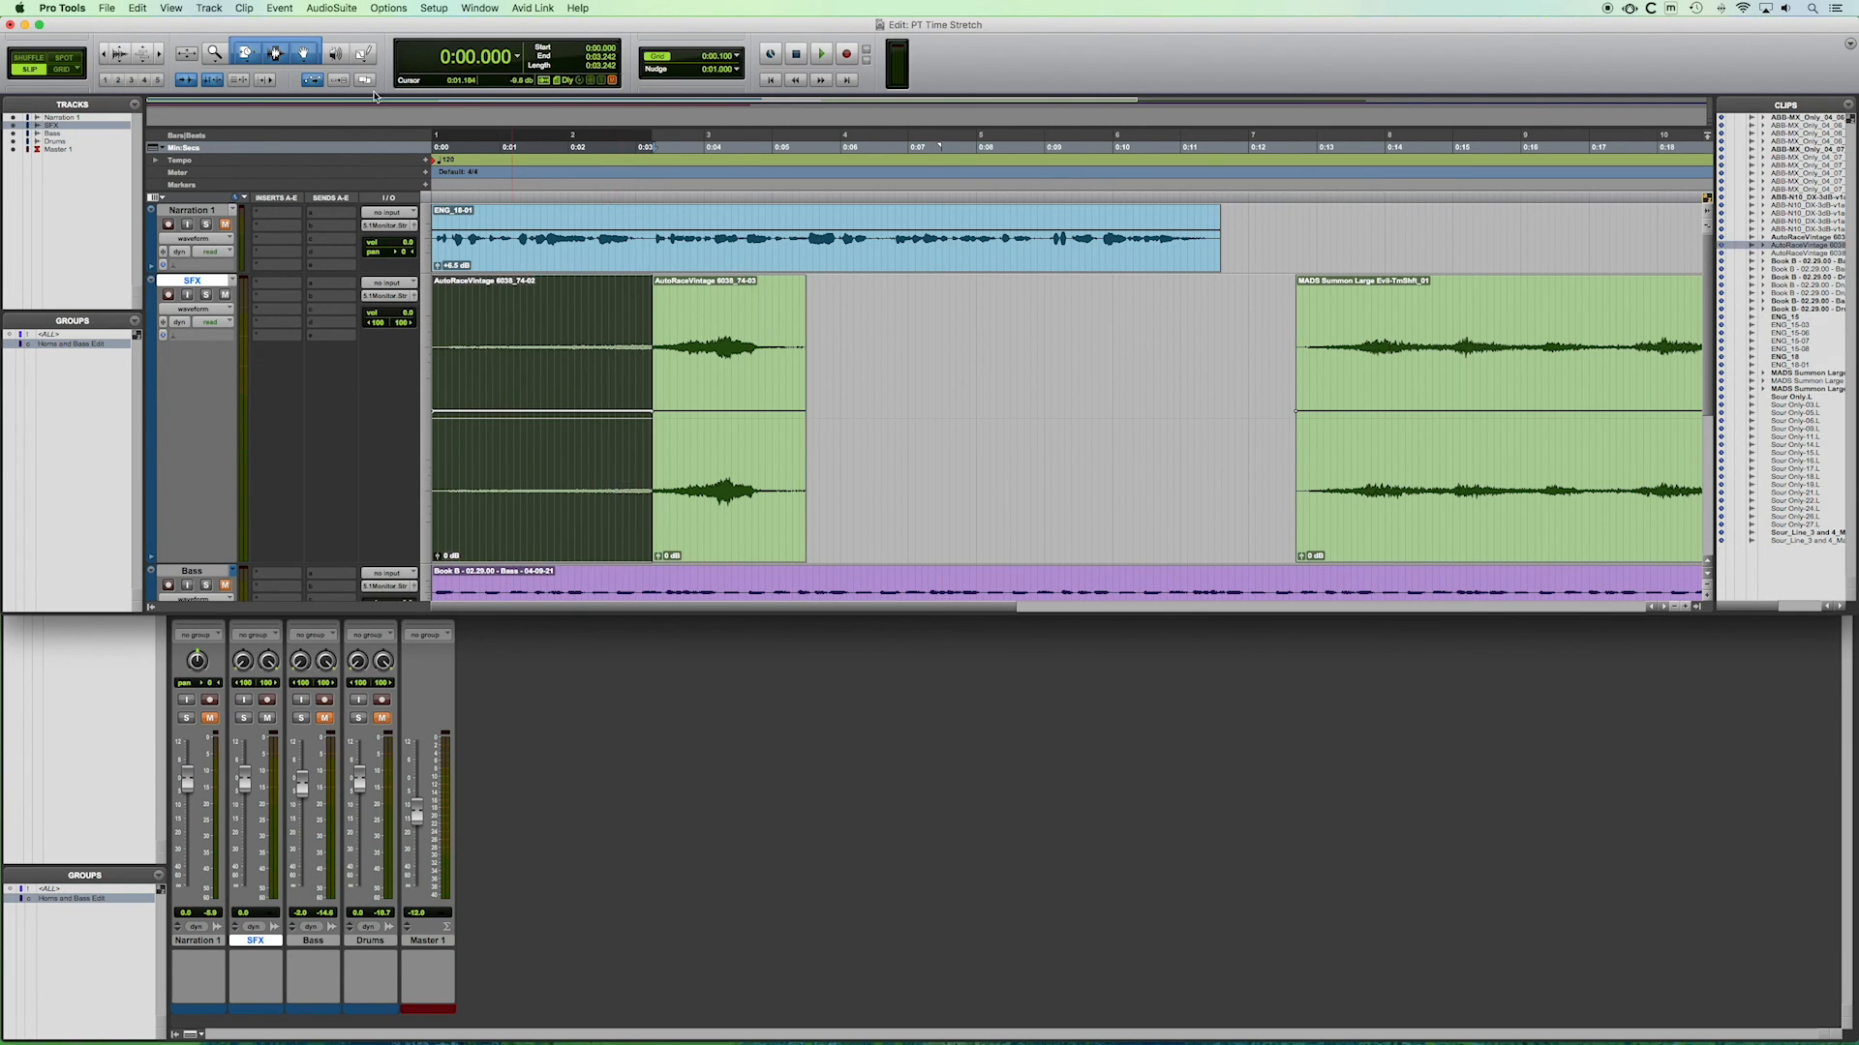
Switch to standard trimming and shorten the quiet first part of the AutoRaceVintage sound to end at about 2.75 seconds.
left_click(252, 61)
left_click(284, 89)
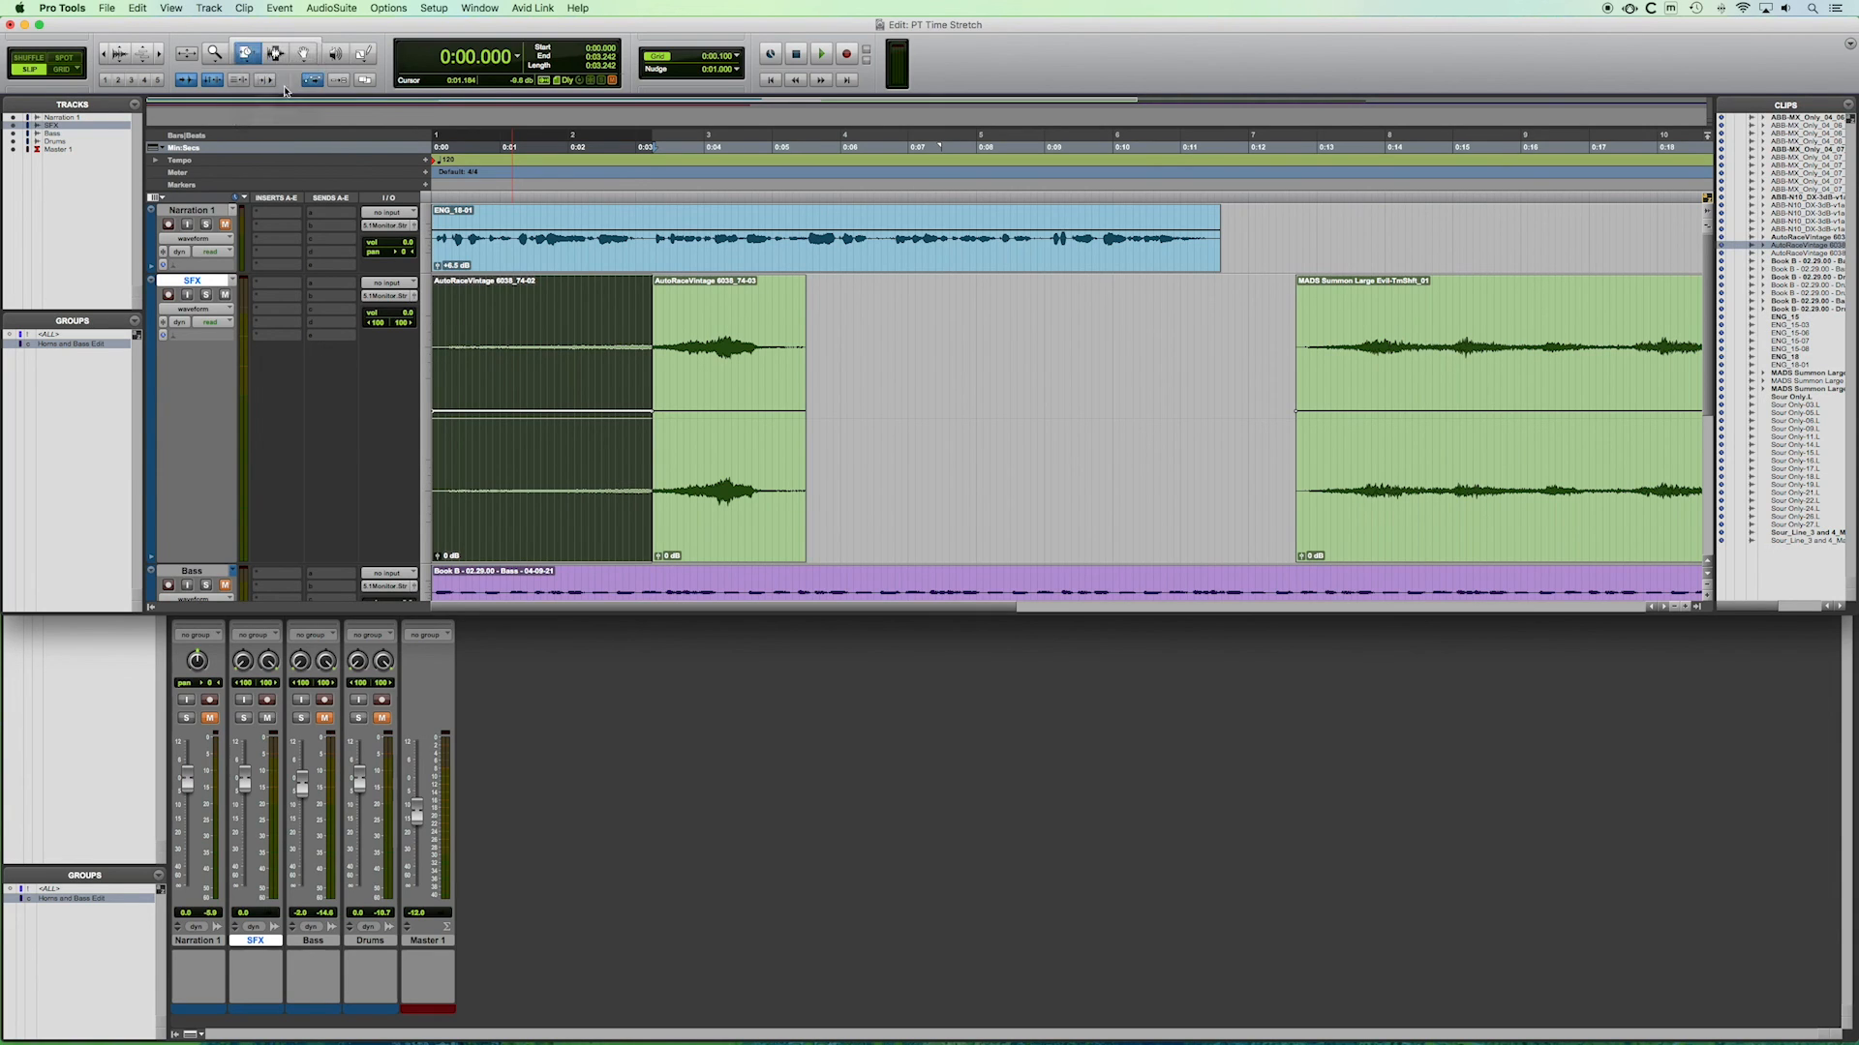
left_click_drag(647, 514, 617, 513)
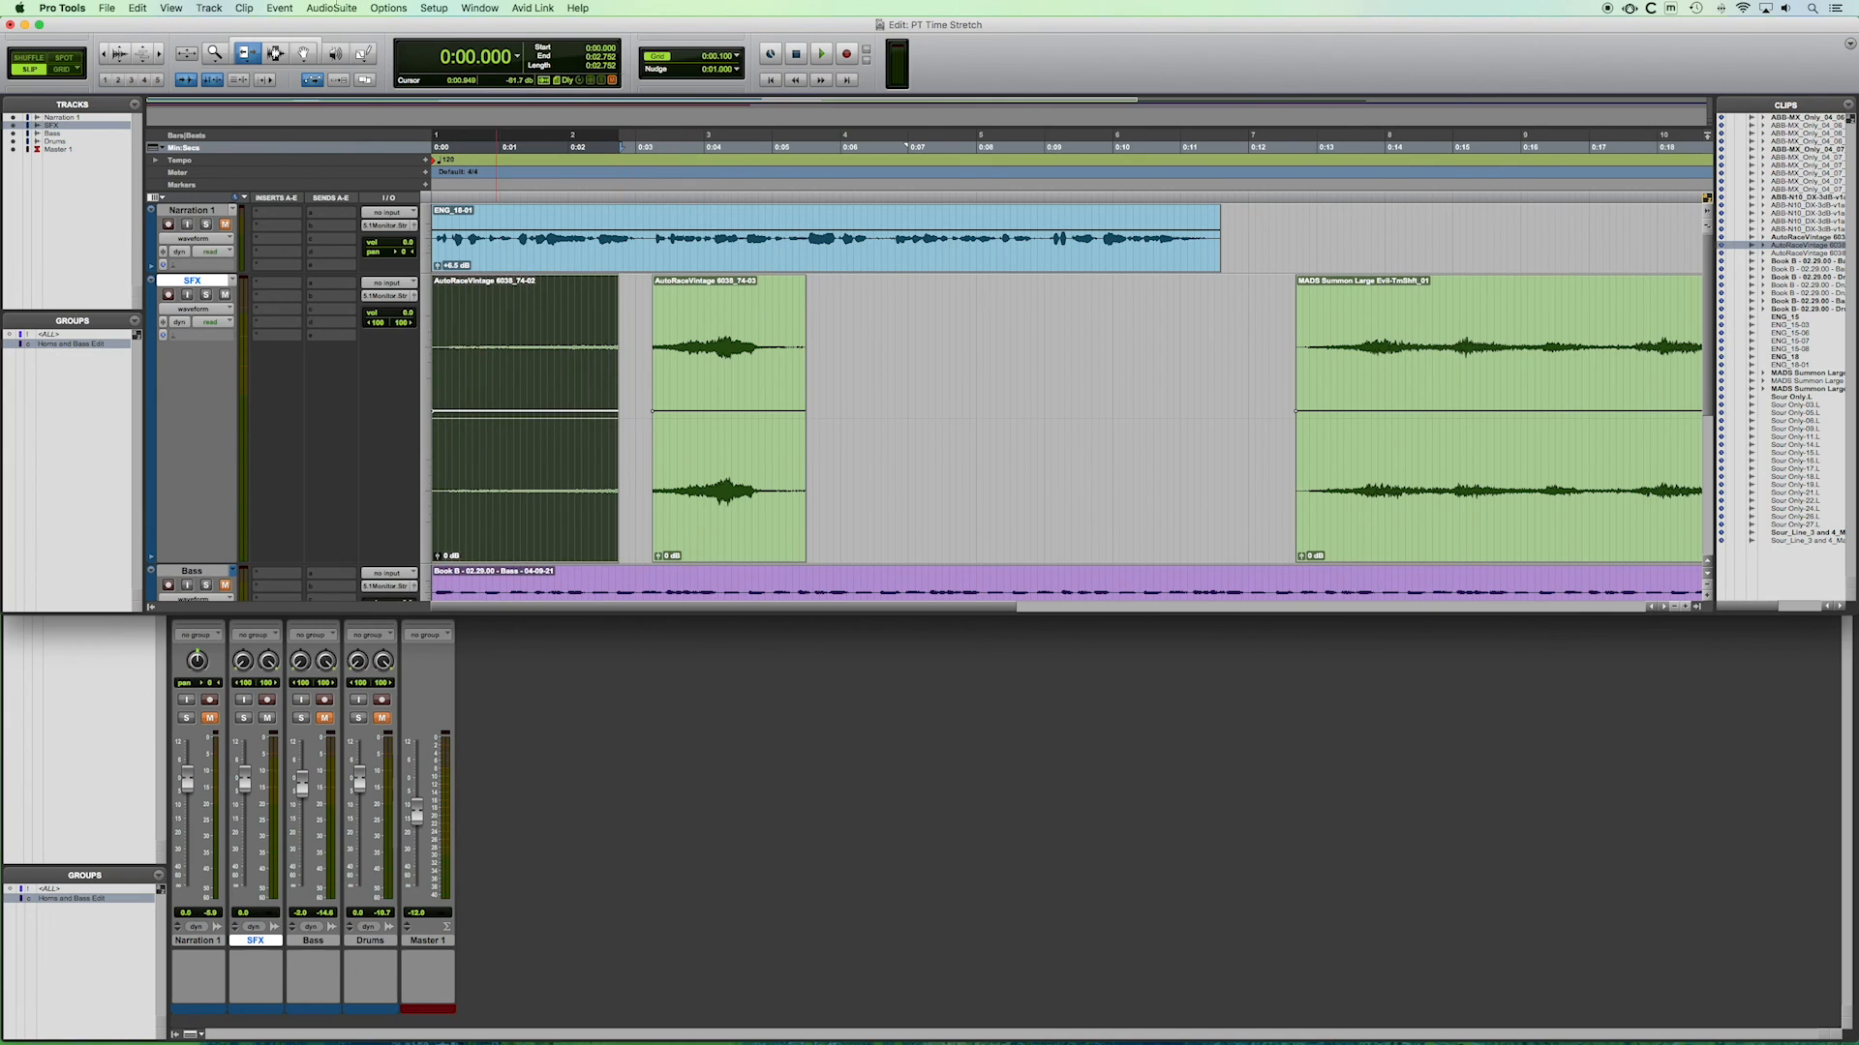
Move the loud second AutoRaceVintage part earlier so that it starts at about 2.8 seconds, just after the first part.
left_click_drag(717, 526, 682, 520)
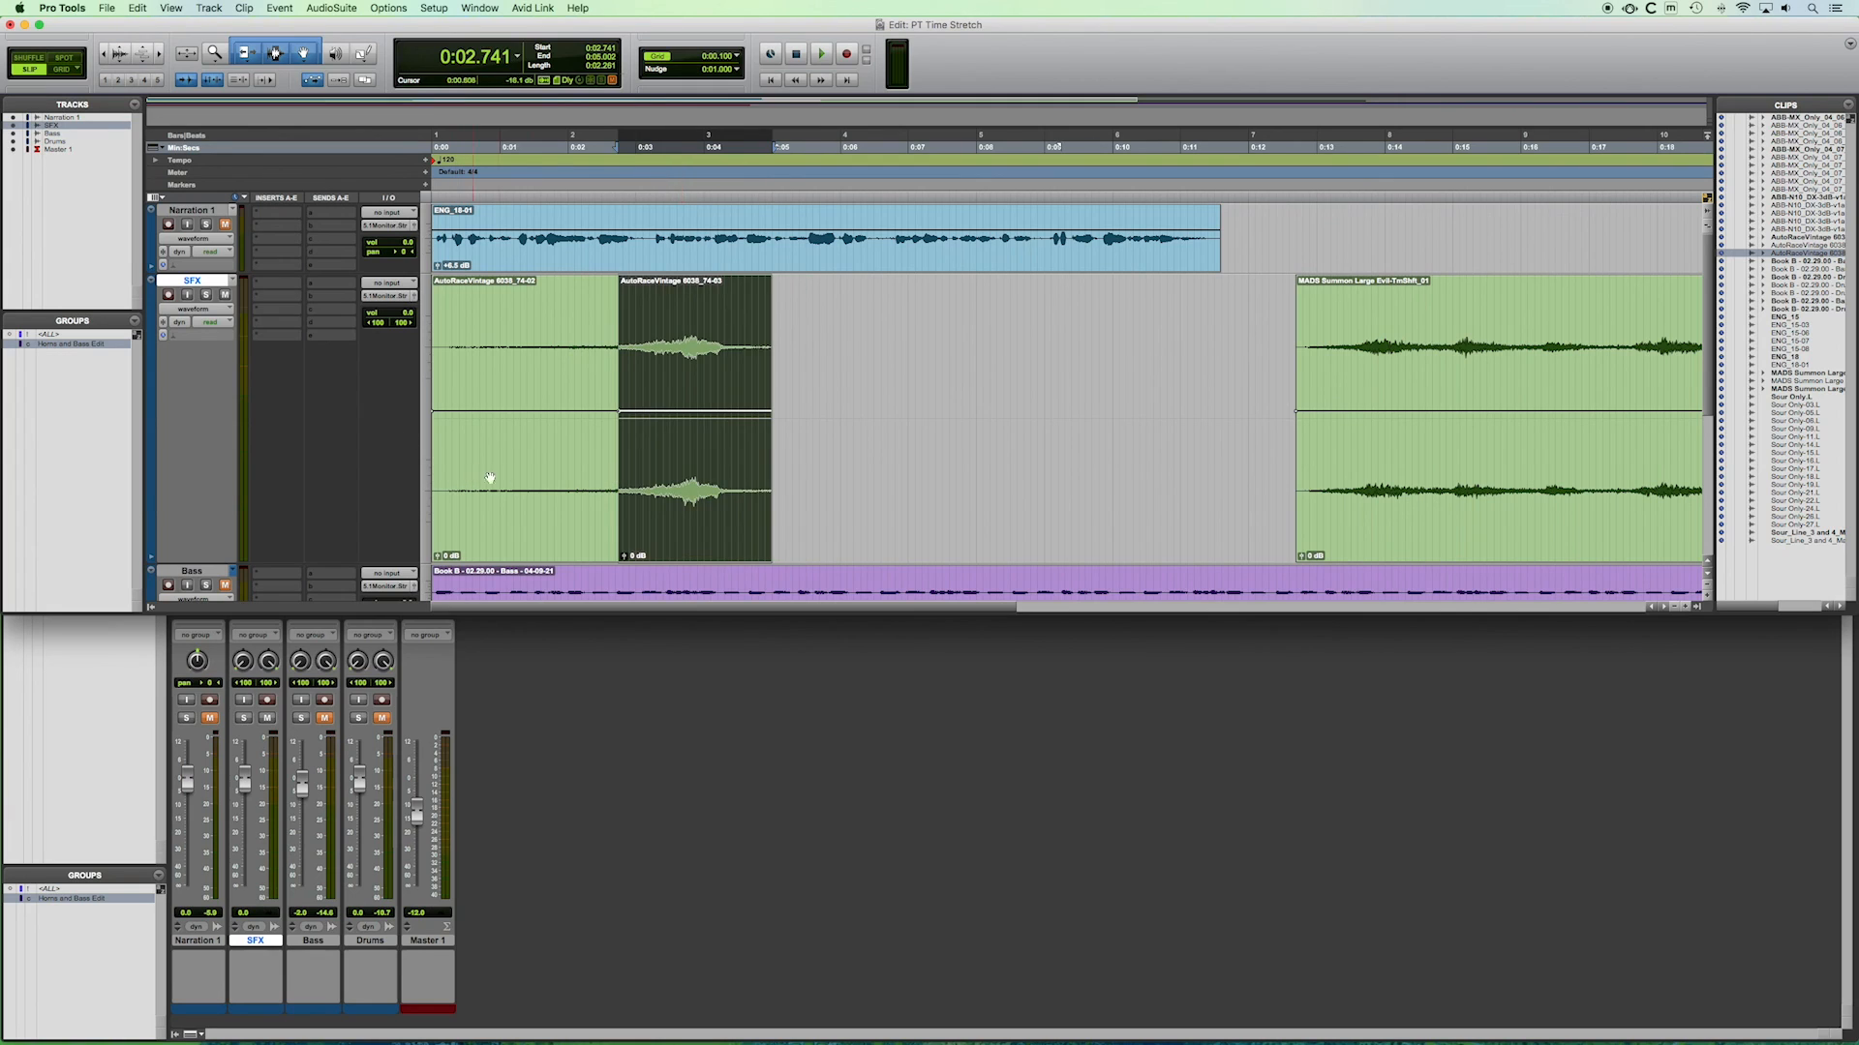
left_click(525, 516)
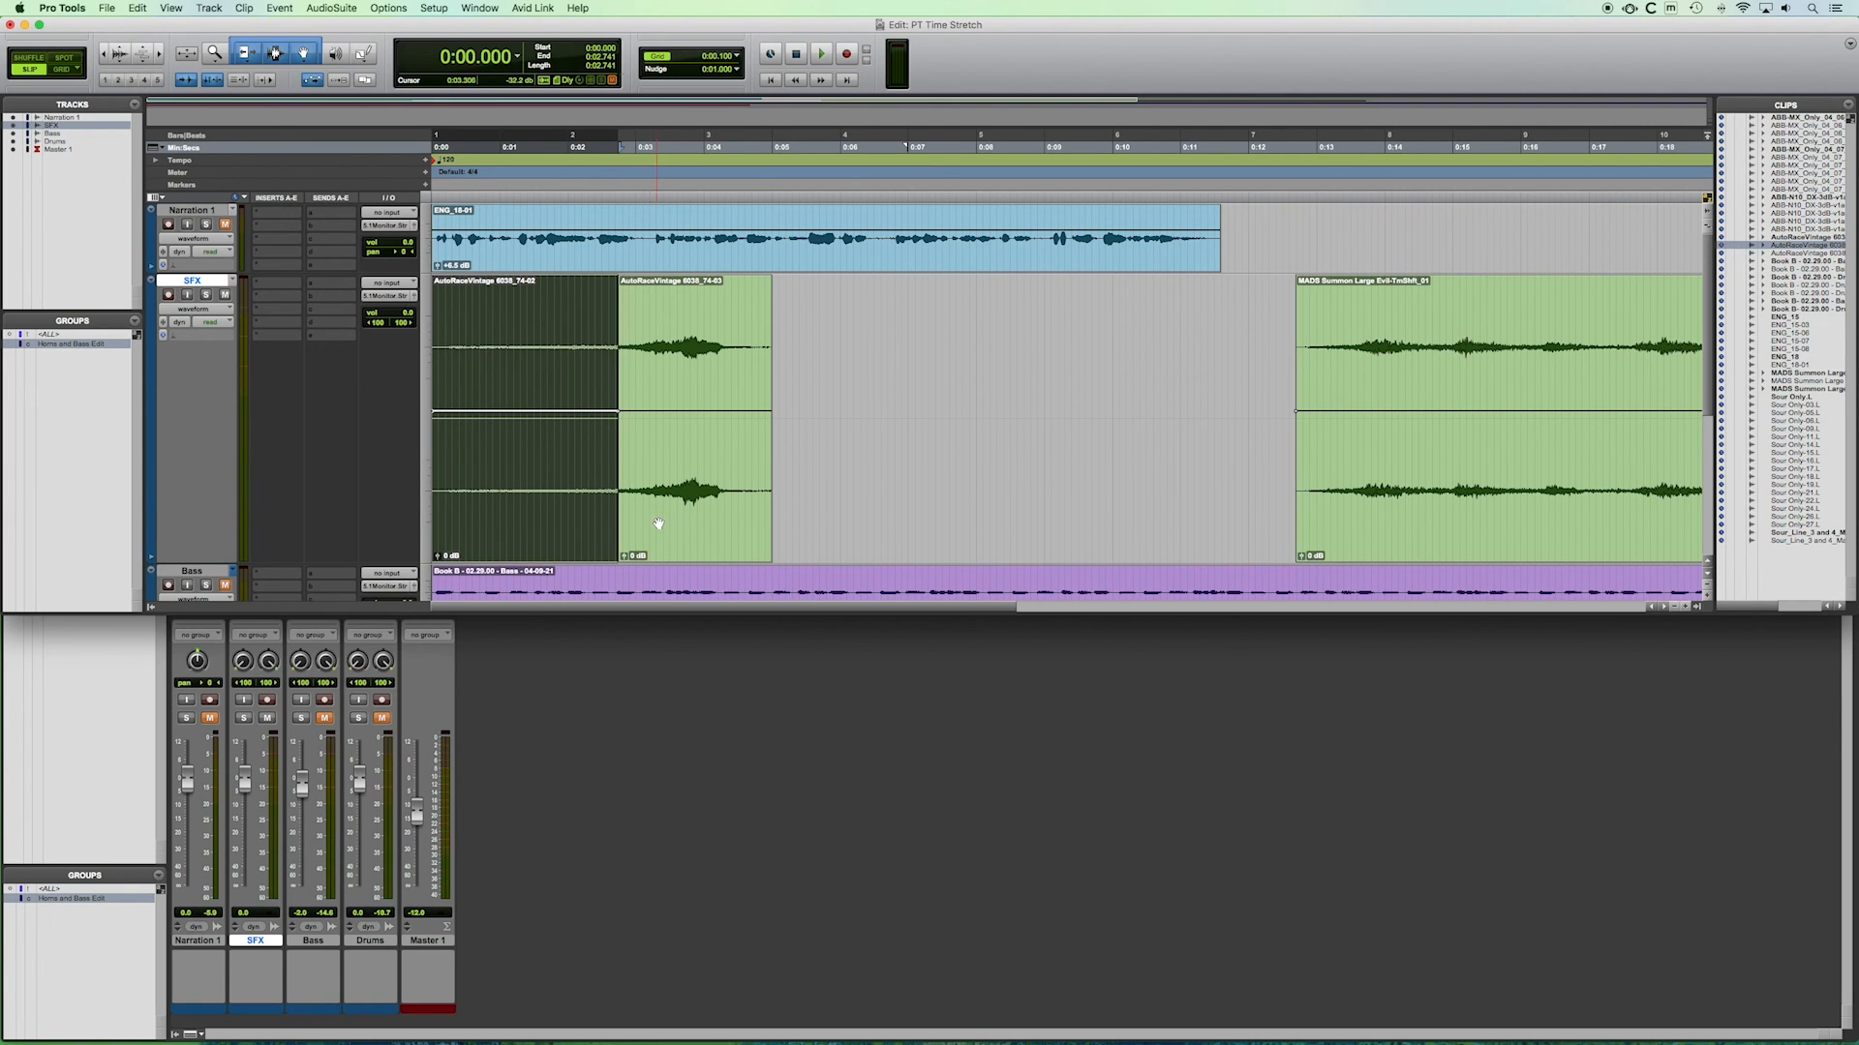
left_click_drag(664, 523, 676, 529)
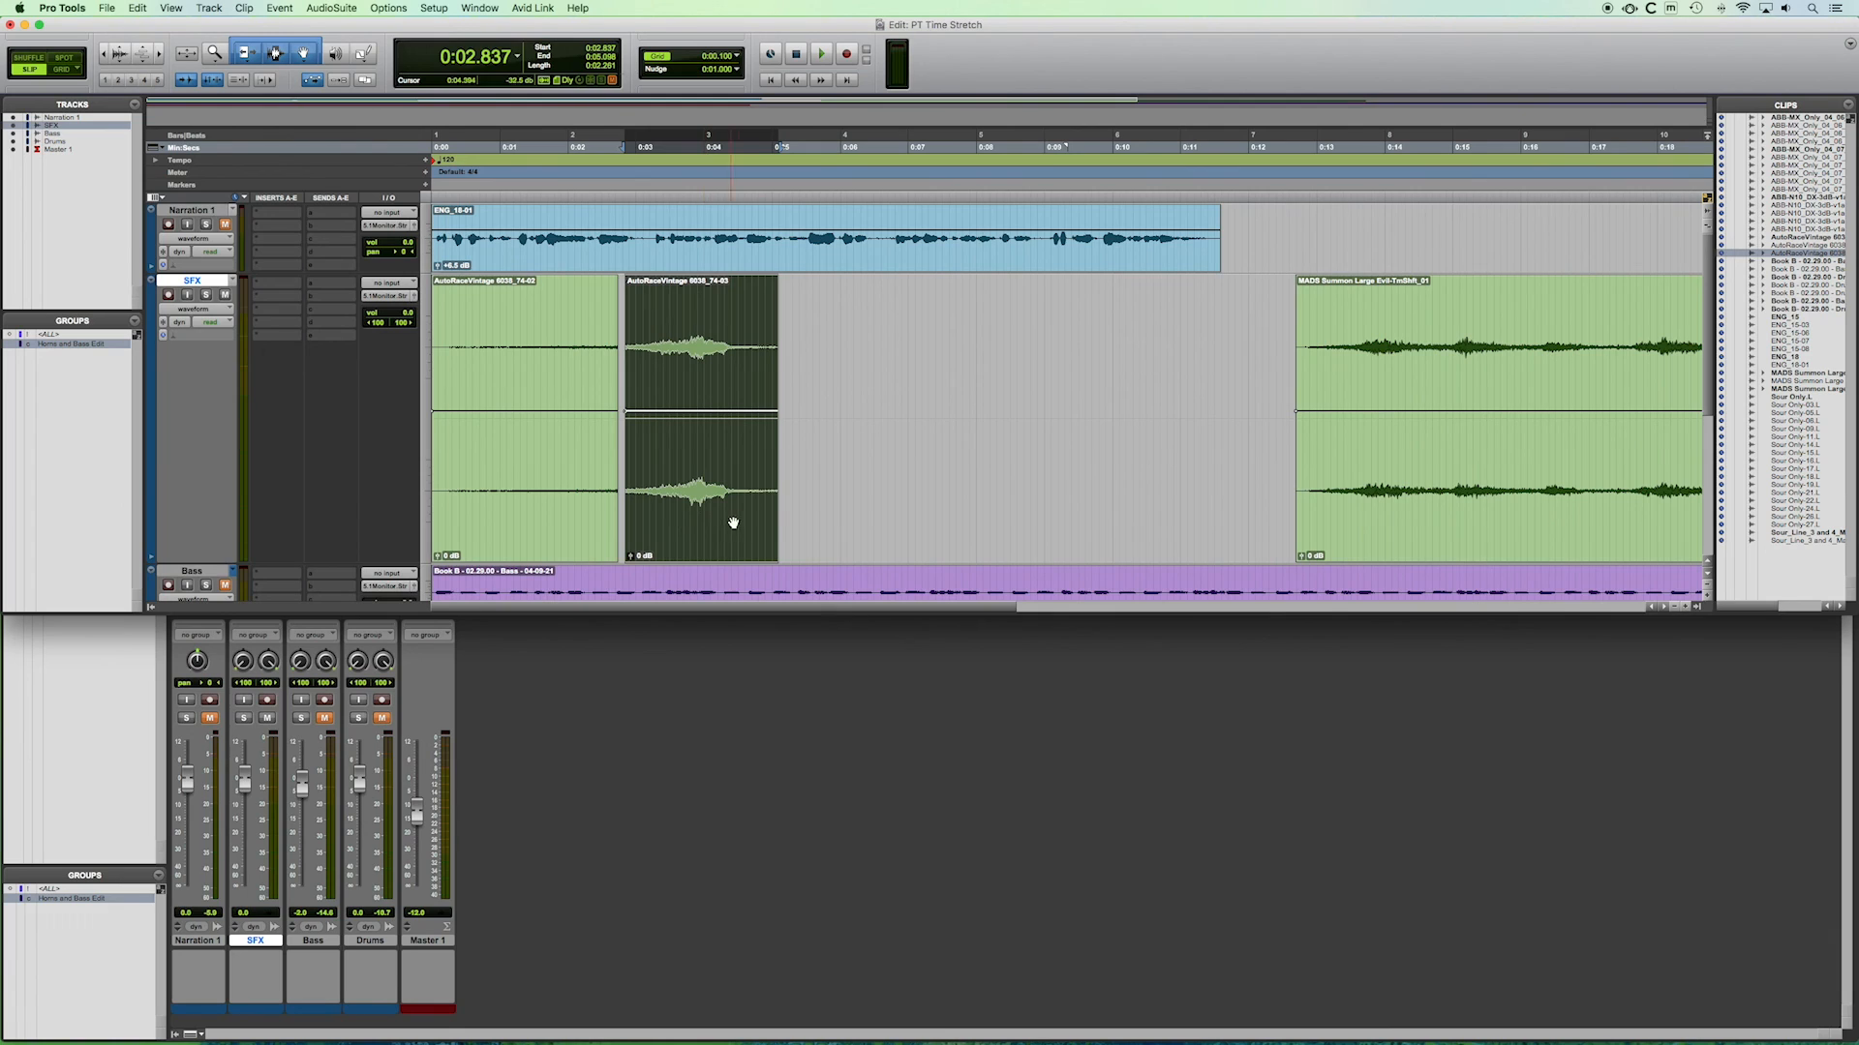
Time-compress the second AutoRaceVintage part to about 1.6 seconds and move it to start at about 2.74 seconds.
left_click_drag(248, 57, 261, 92)
left_click_drag(774, 499, 735, 493)
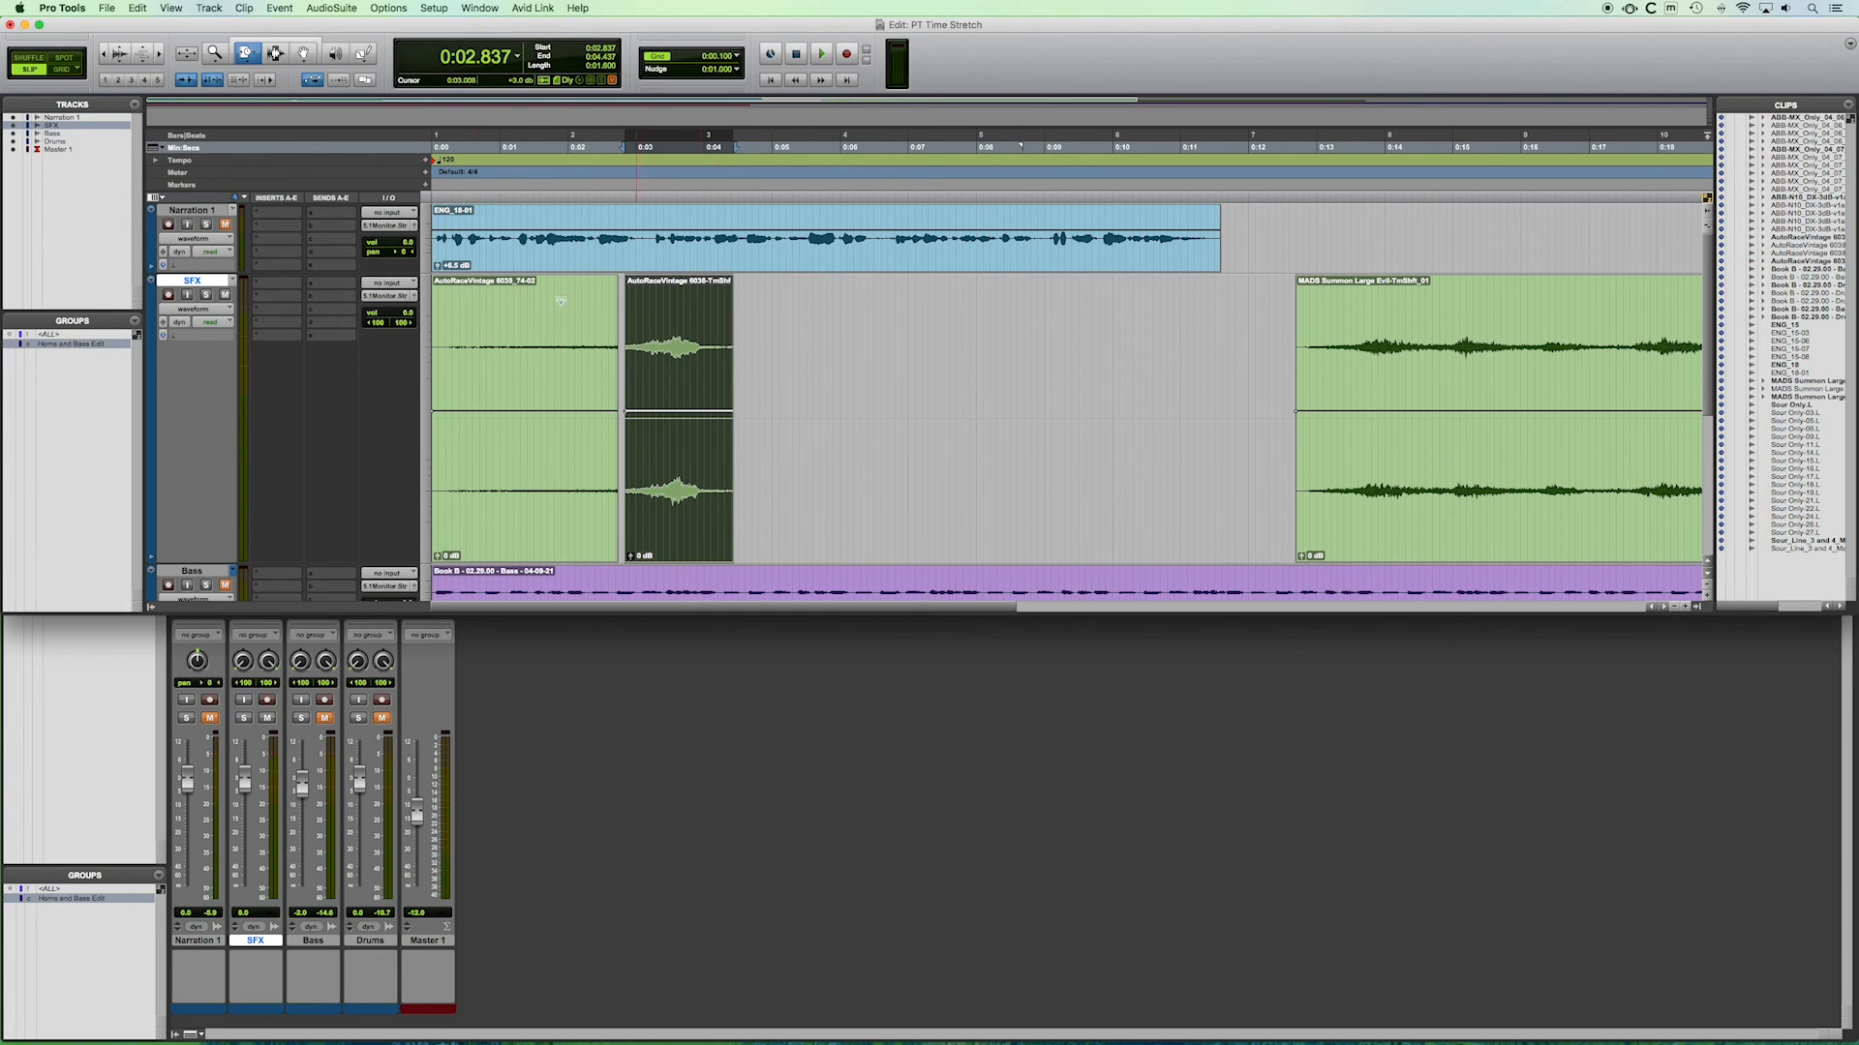
left_click_drag(246, 55, 257, 45)
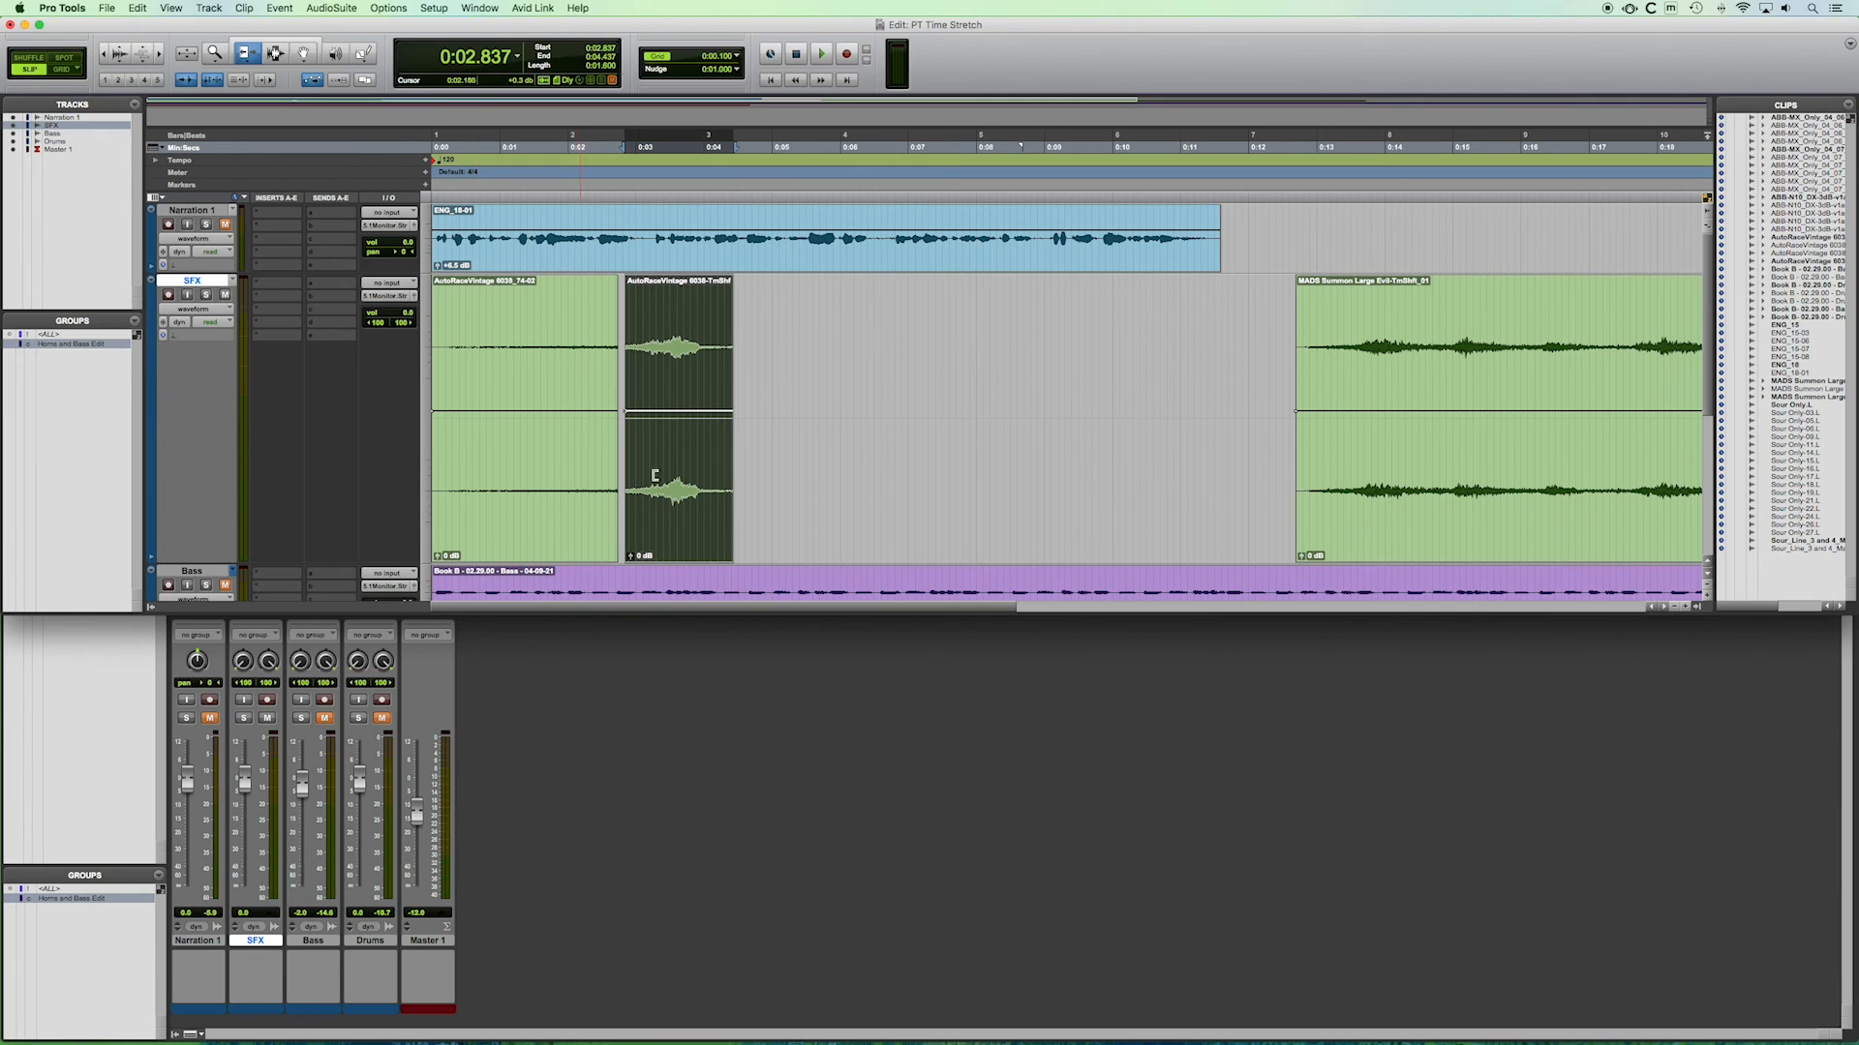
left_click(261, 43)
left_click(660, 540)
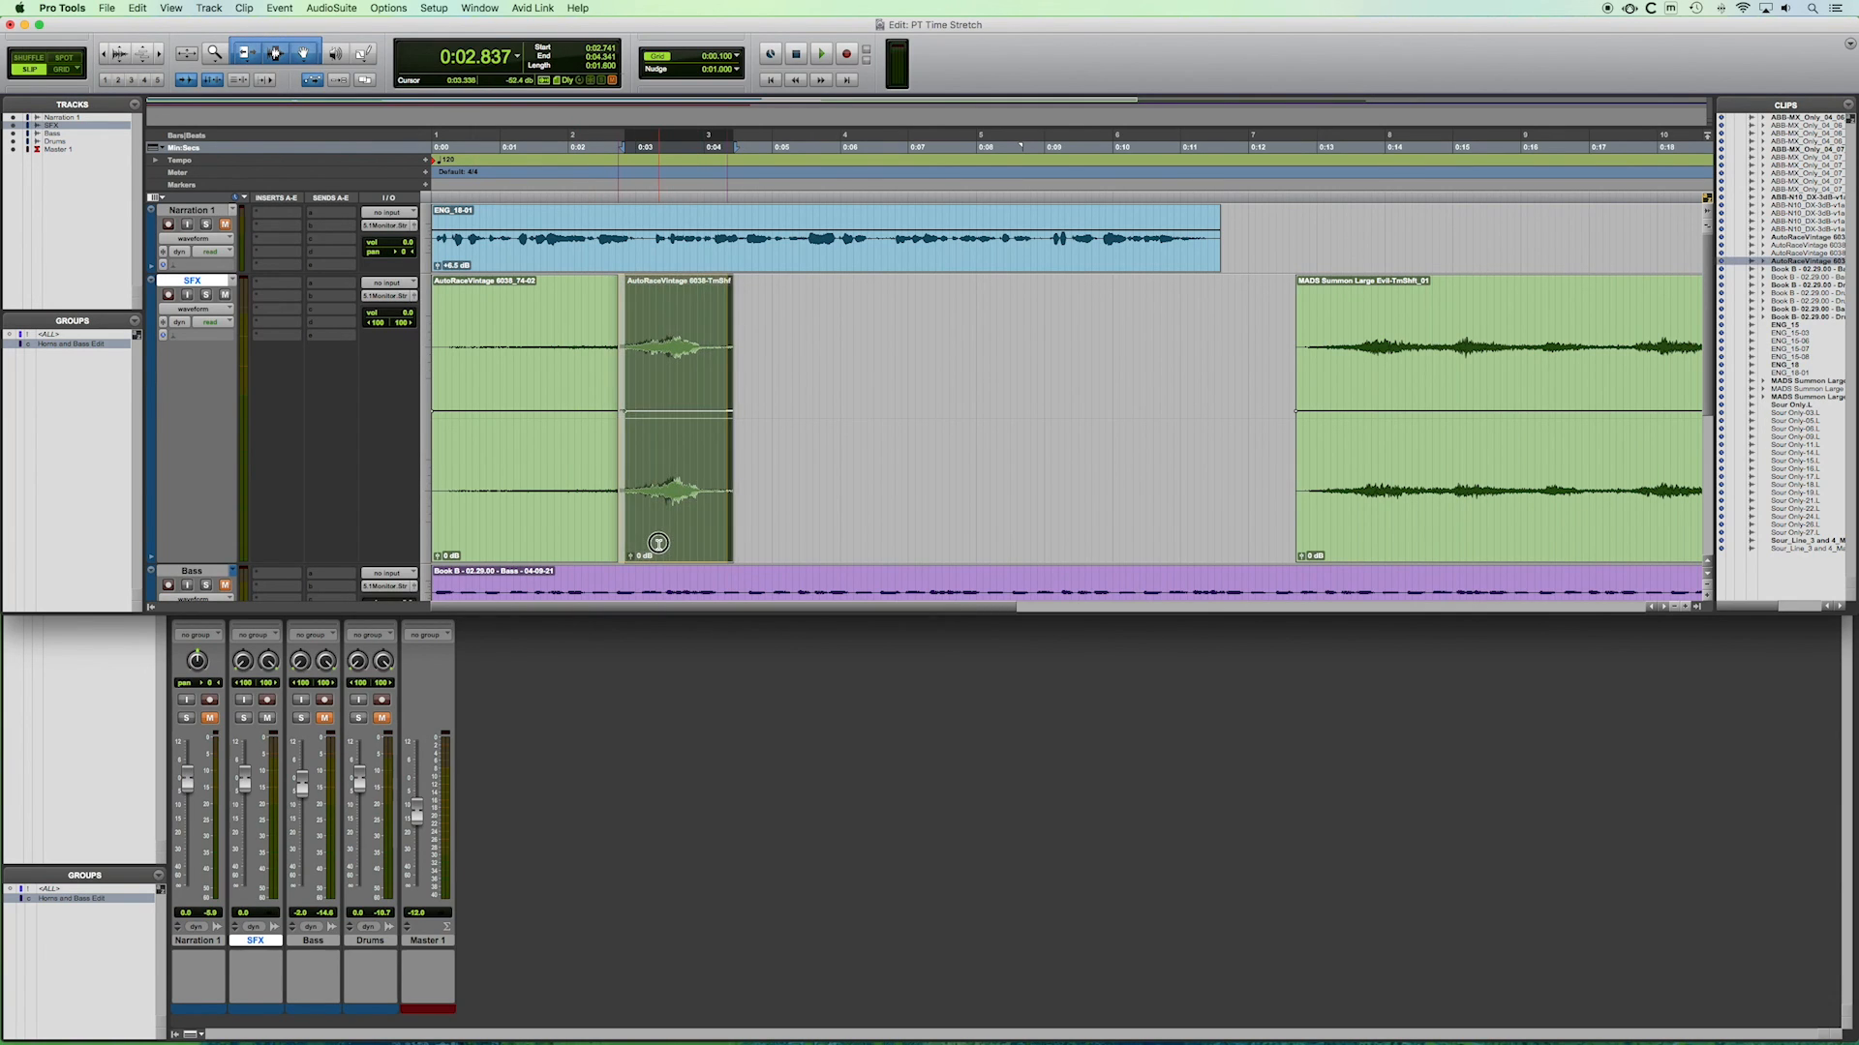
Crossfade the junction of the two AutoRaceVintage parts, letting the fade bounds be adjusted.
left_click_drag(613, 535, 628, 530)
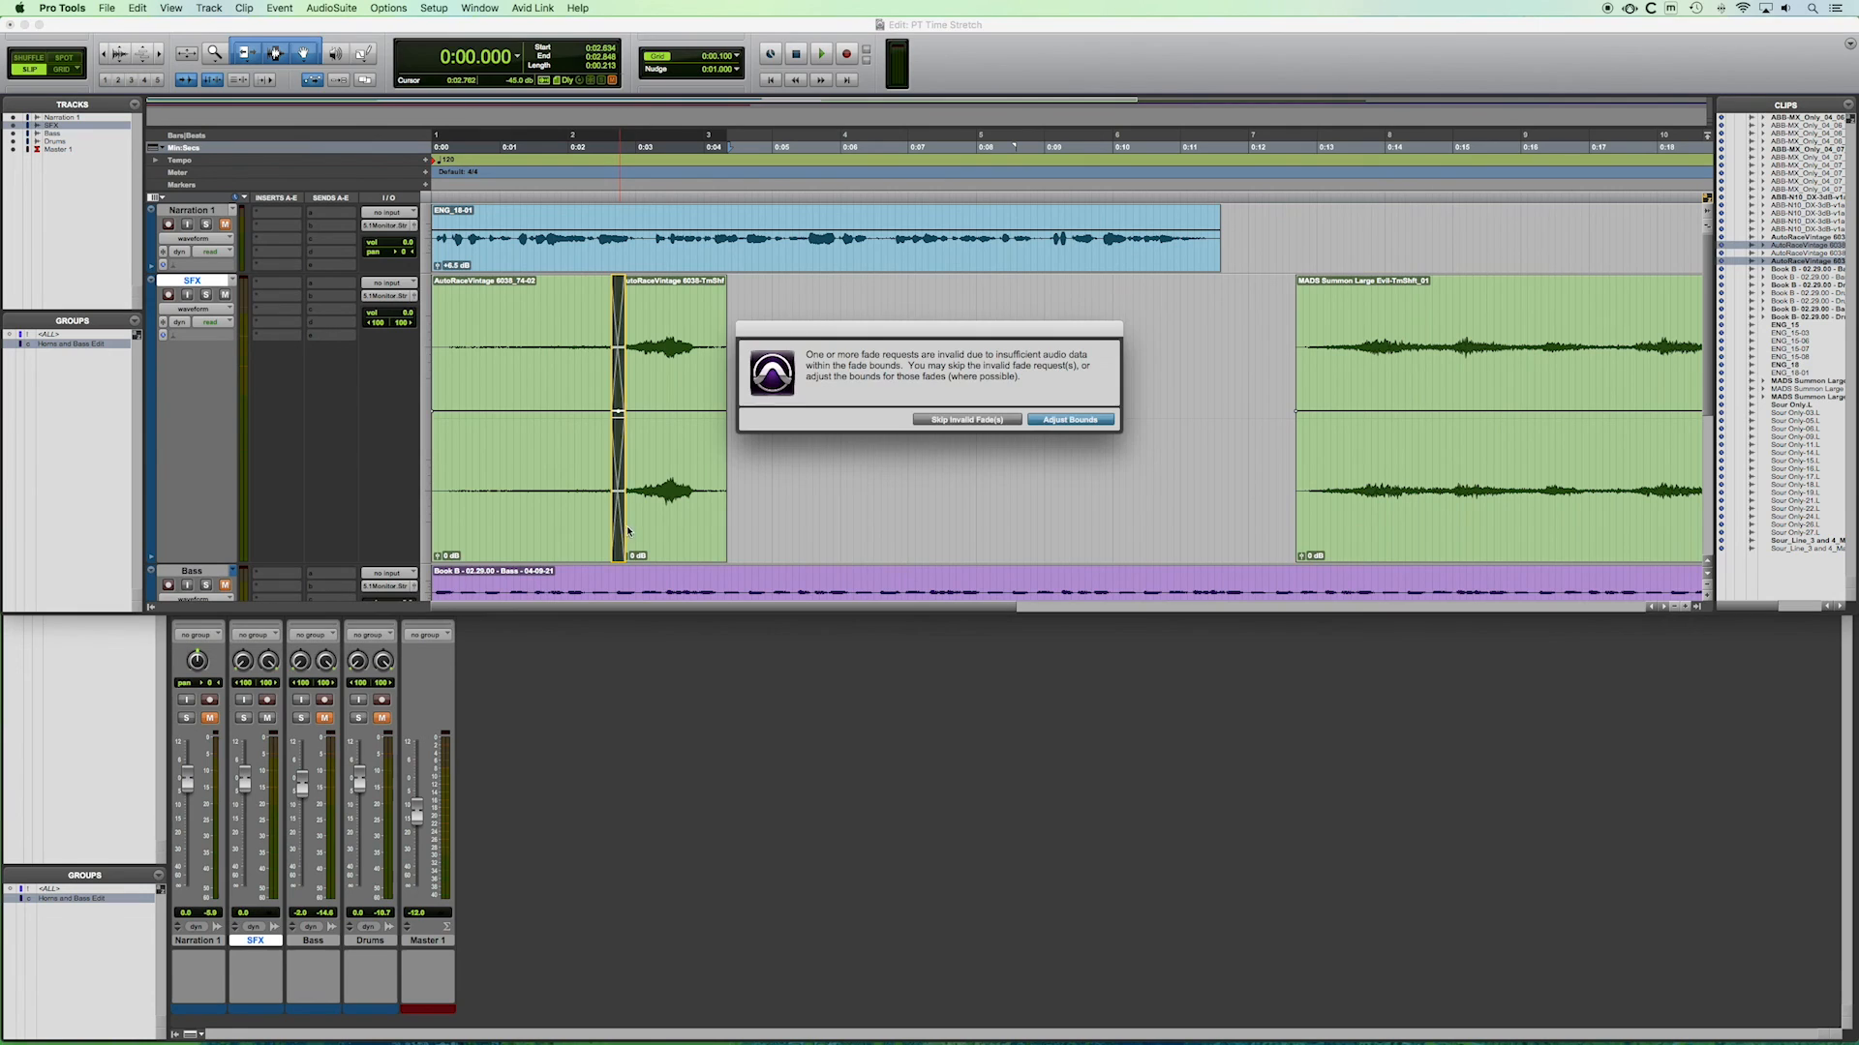
left_click(1052, 422)
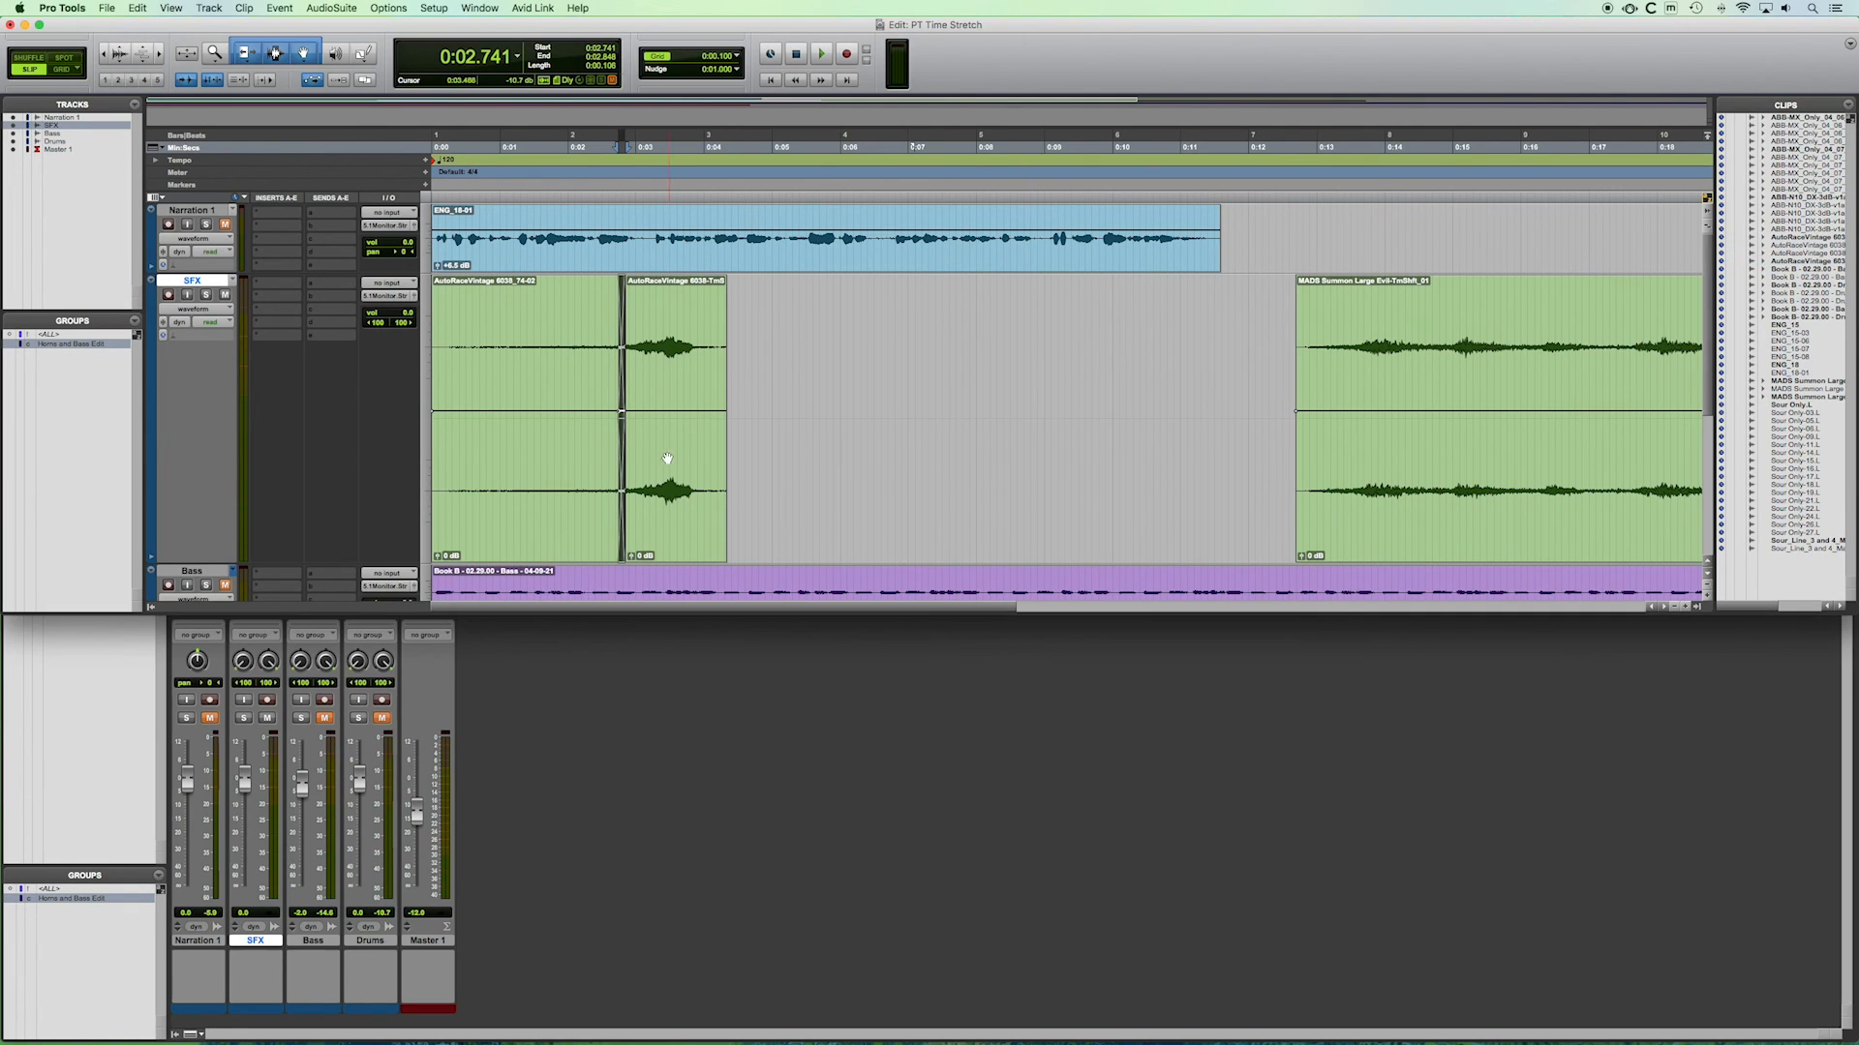
left_click(550, 311)
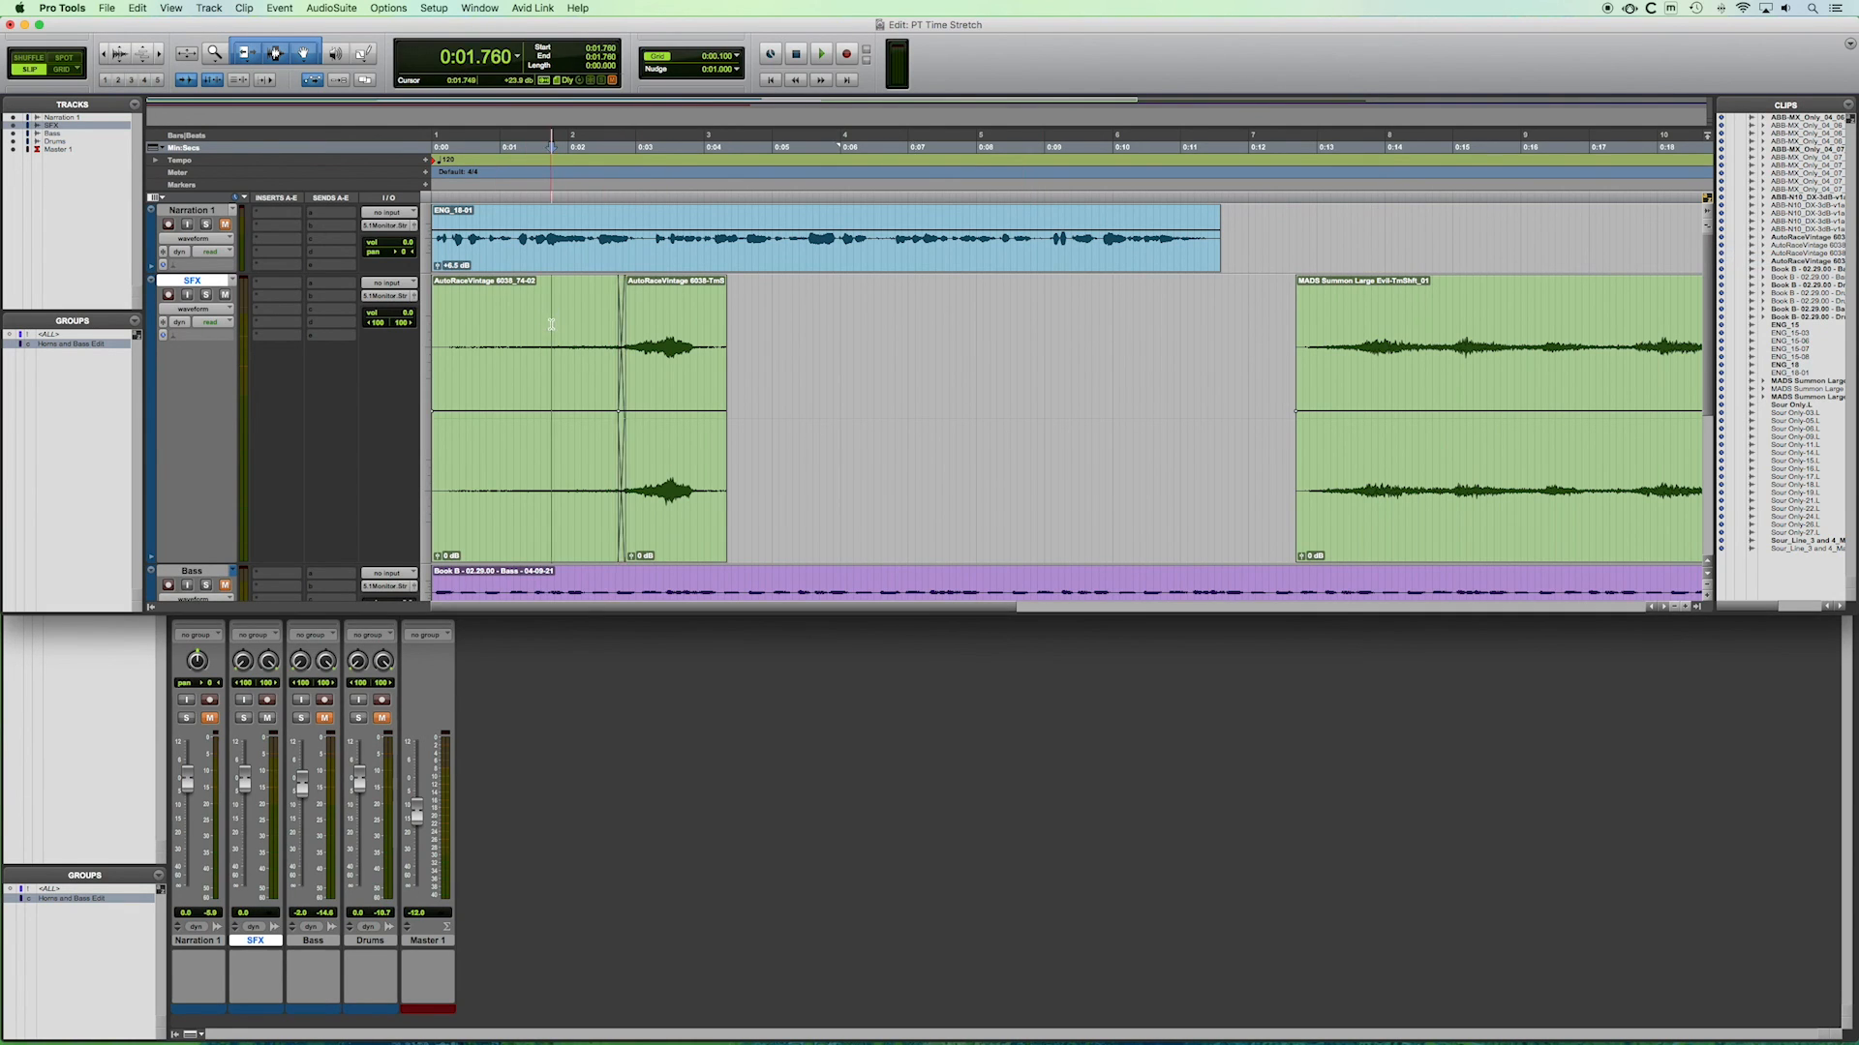
Select both AutoRaceVintage parts and play back the crossfaded result.
left_click(518, 538)
left_click(679, 550, "shift")
key("space")
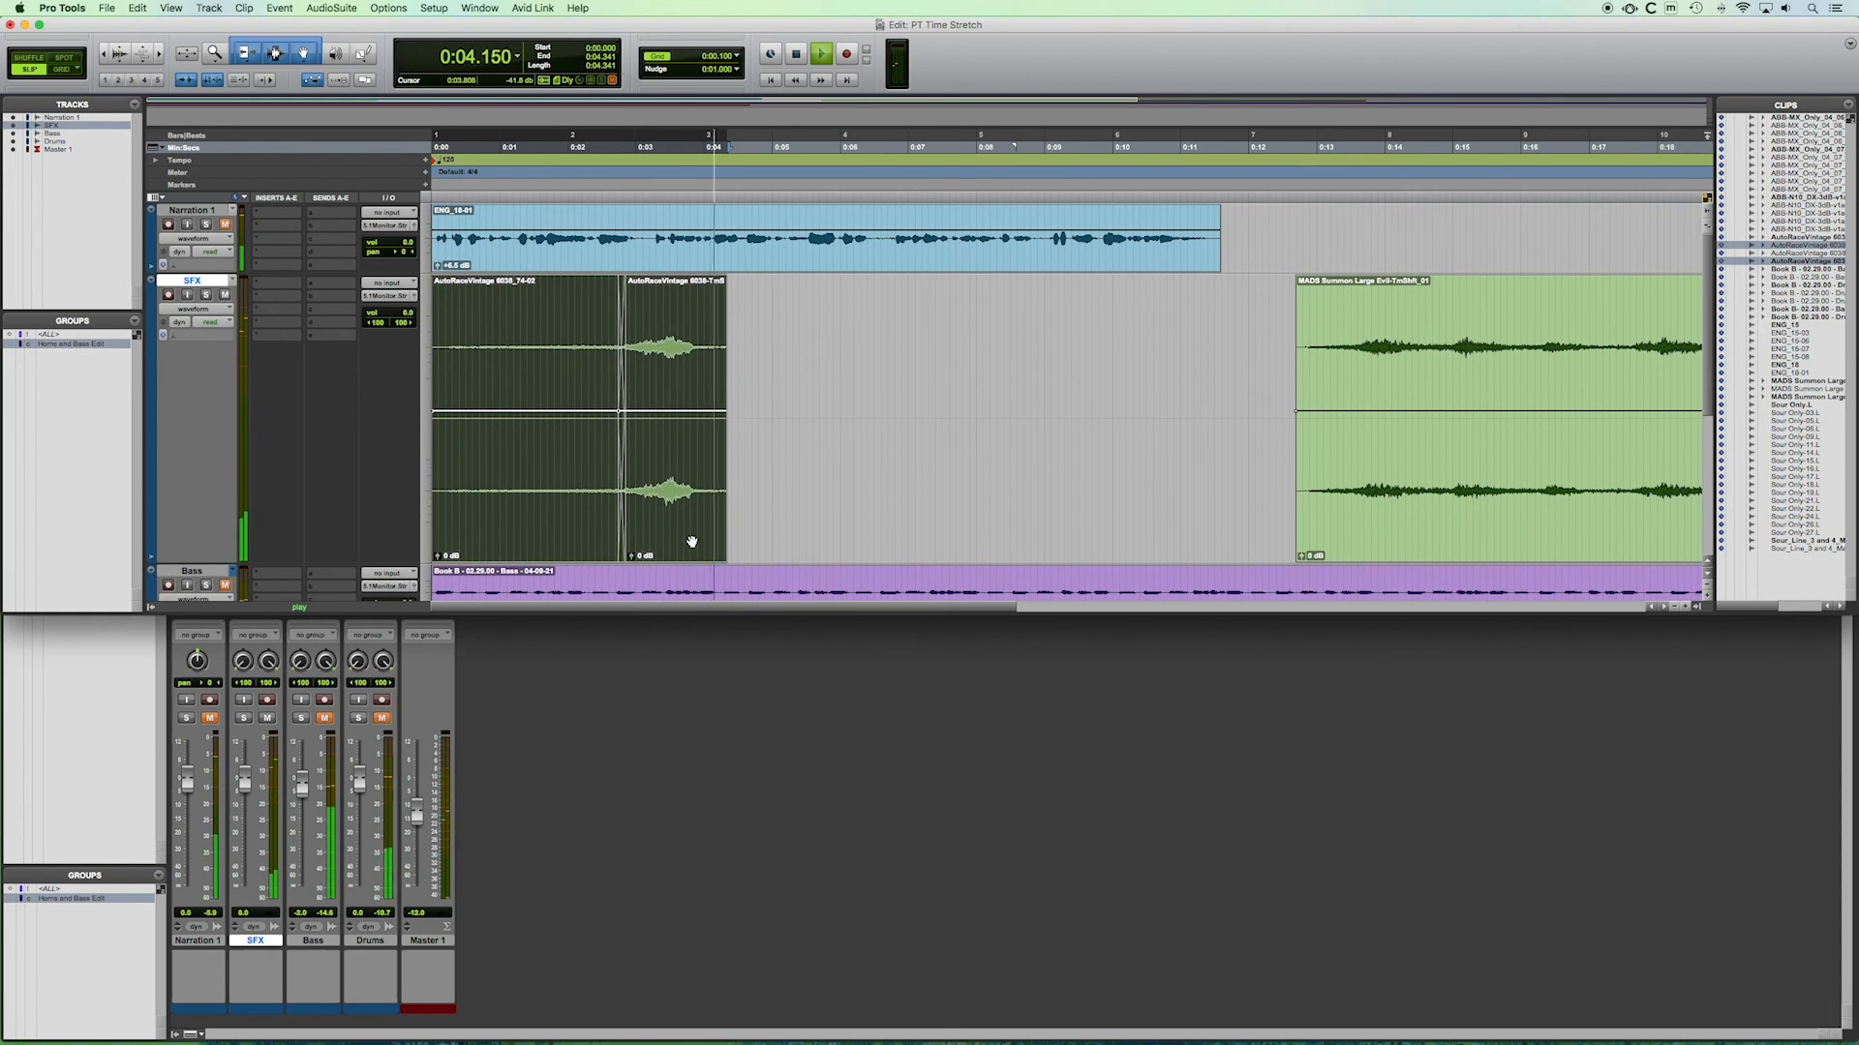
left_click(772, 351)
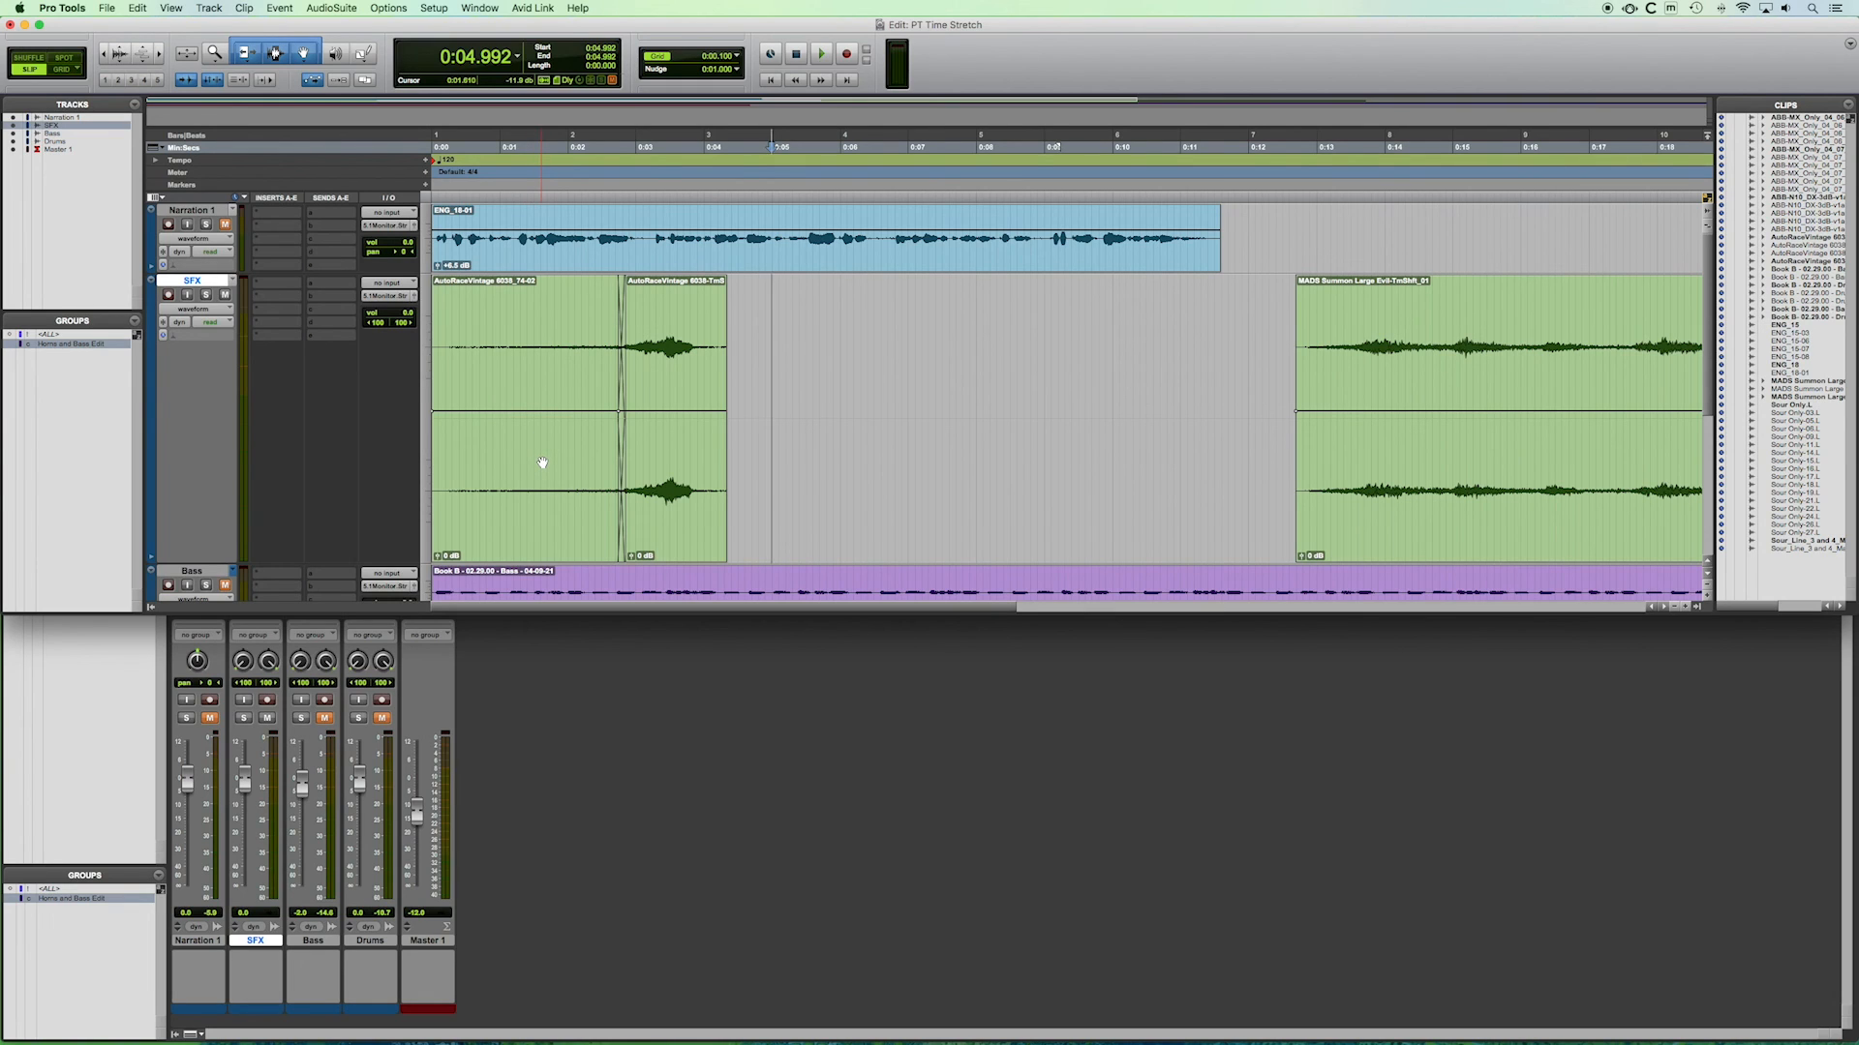
left_click(683, 529)
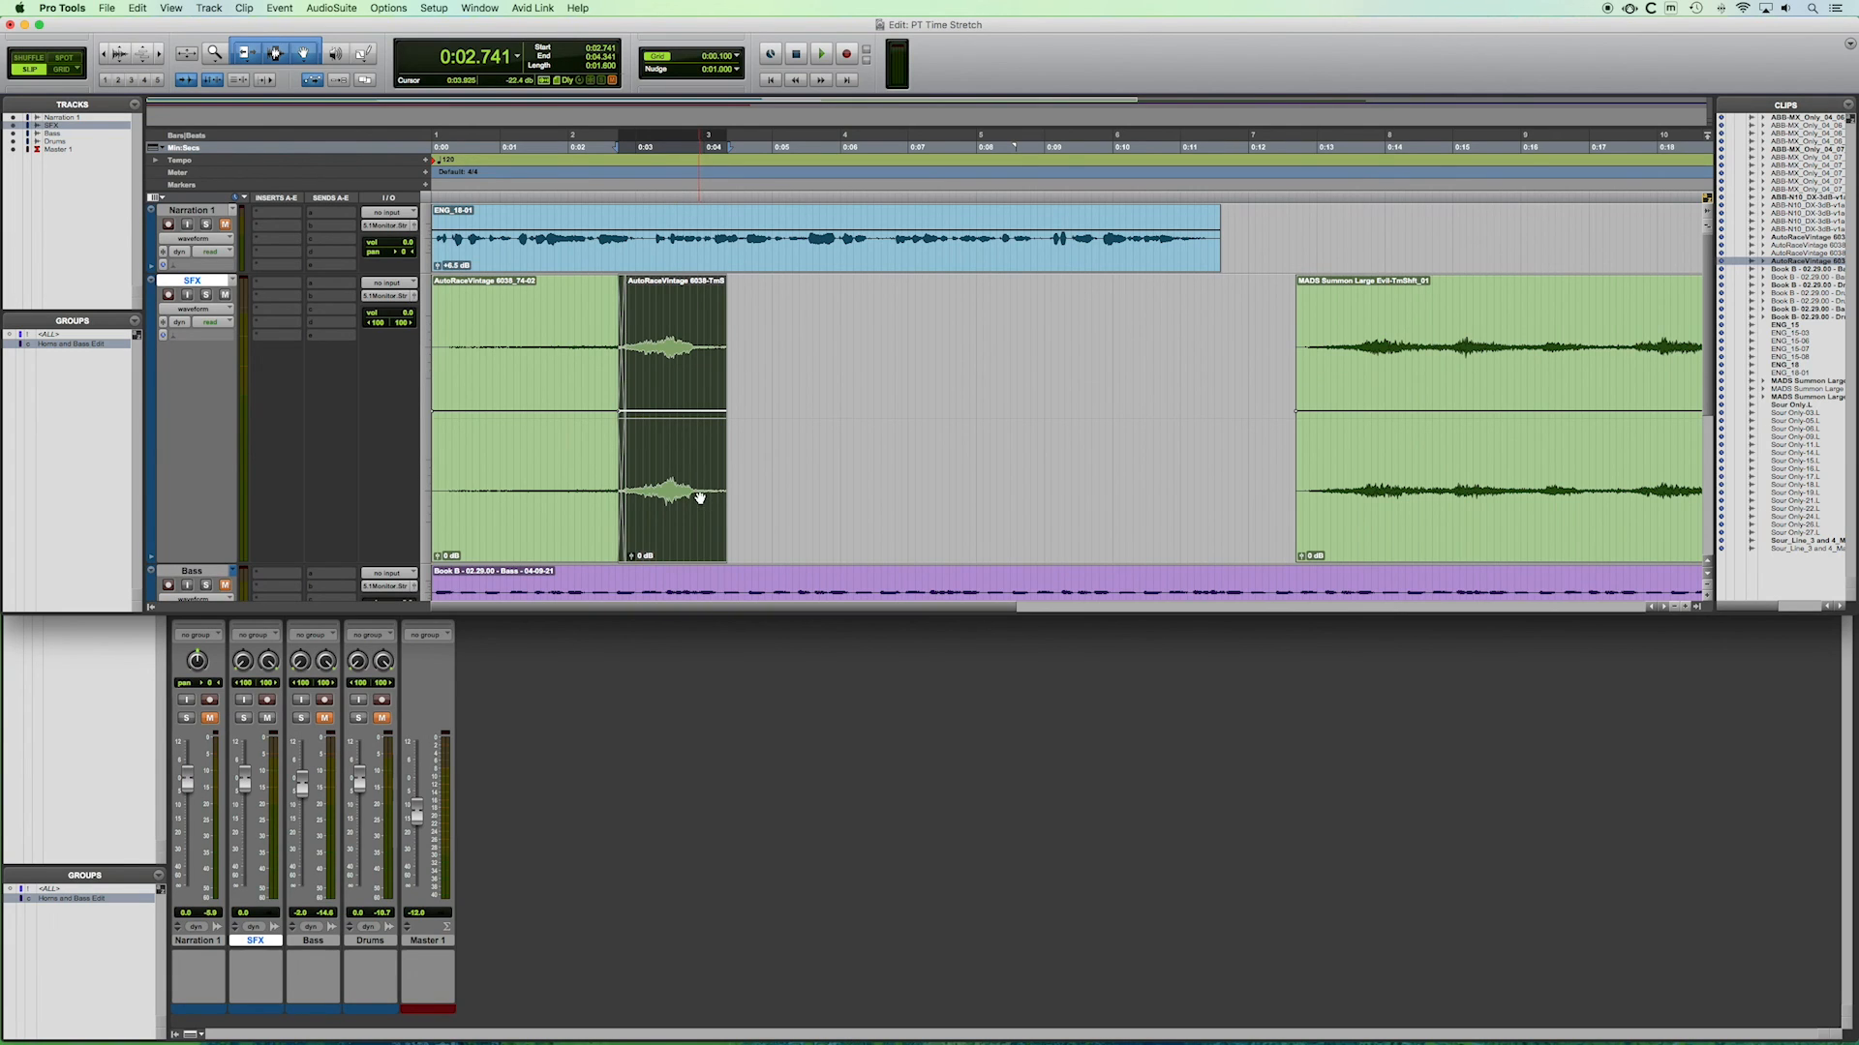
left_click(774, 368)
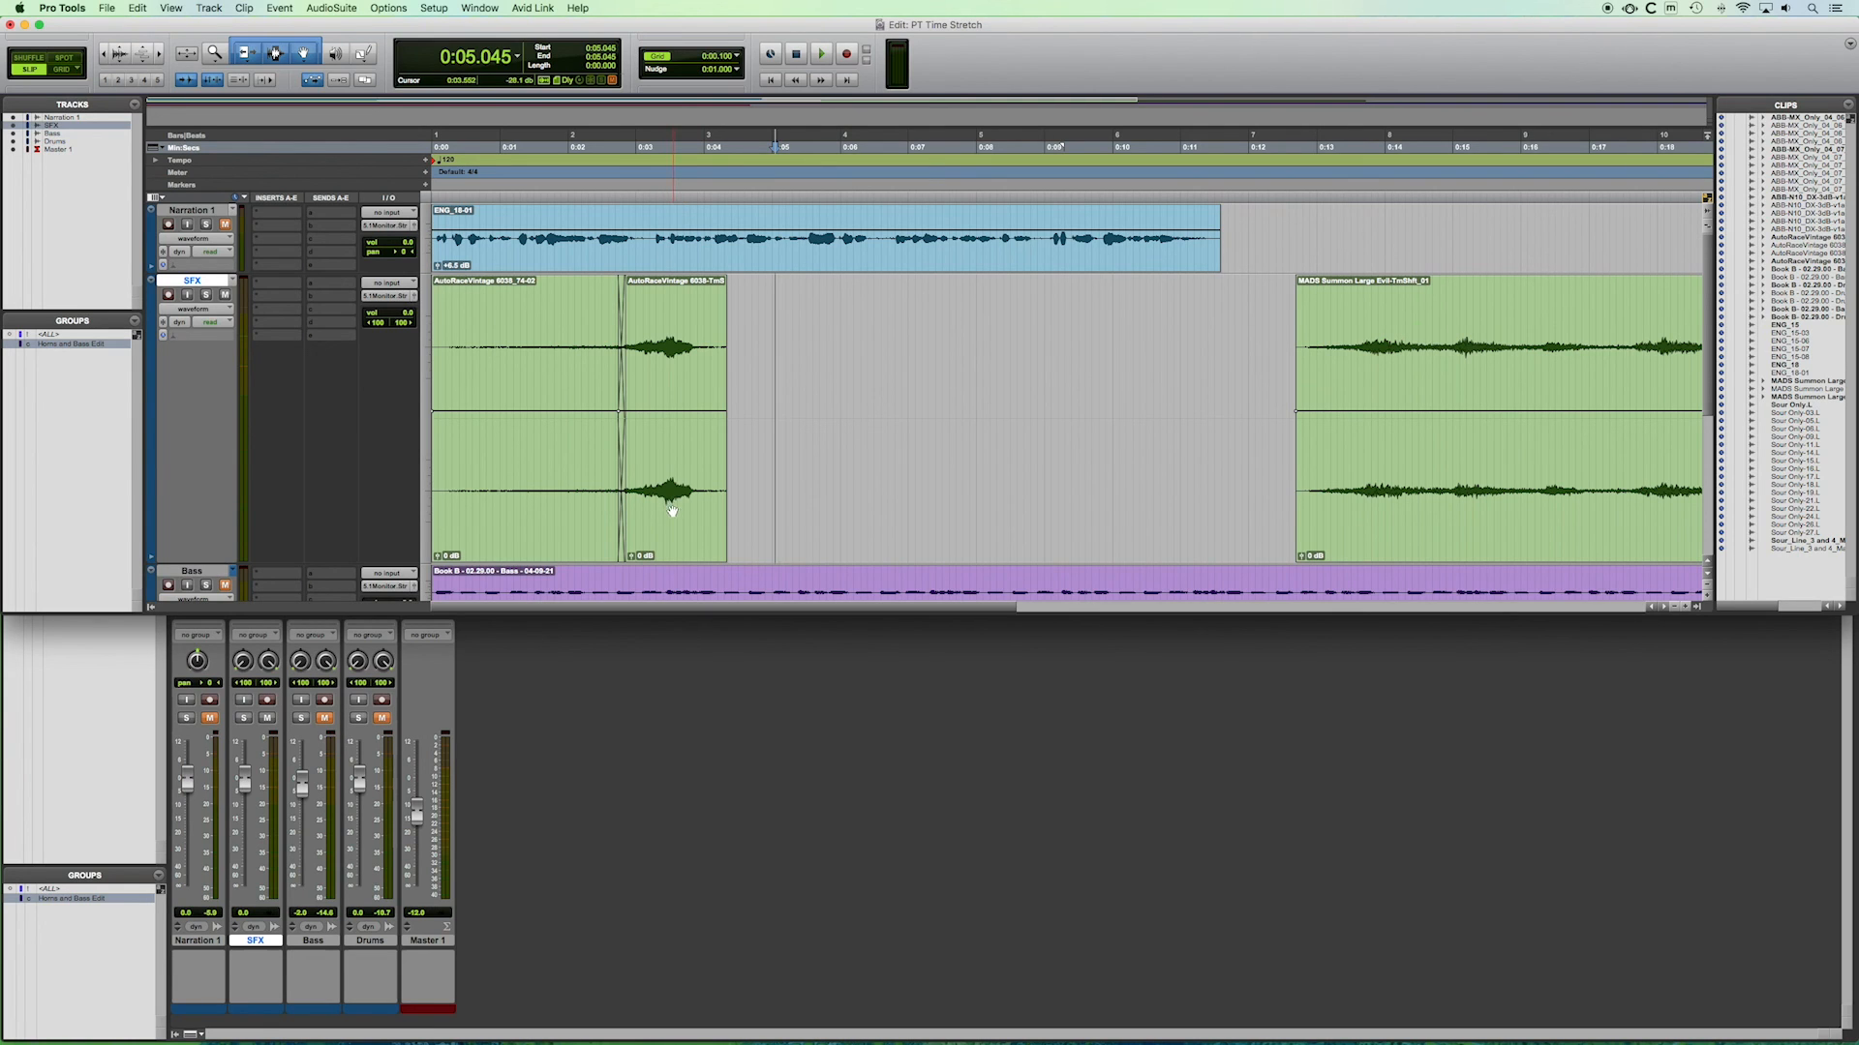
Move the MADS Summon Large clip to start at about 5.65 seconds, playing it back along the way.
left_click_drag(1407, 526, 938, 445)
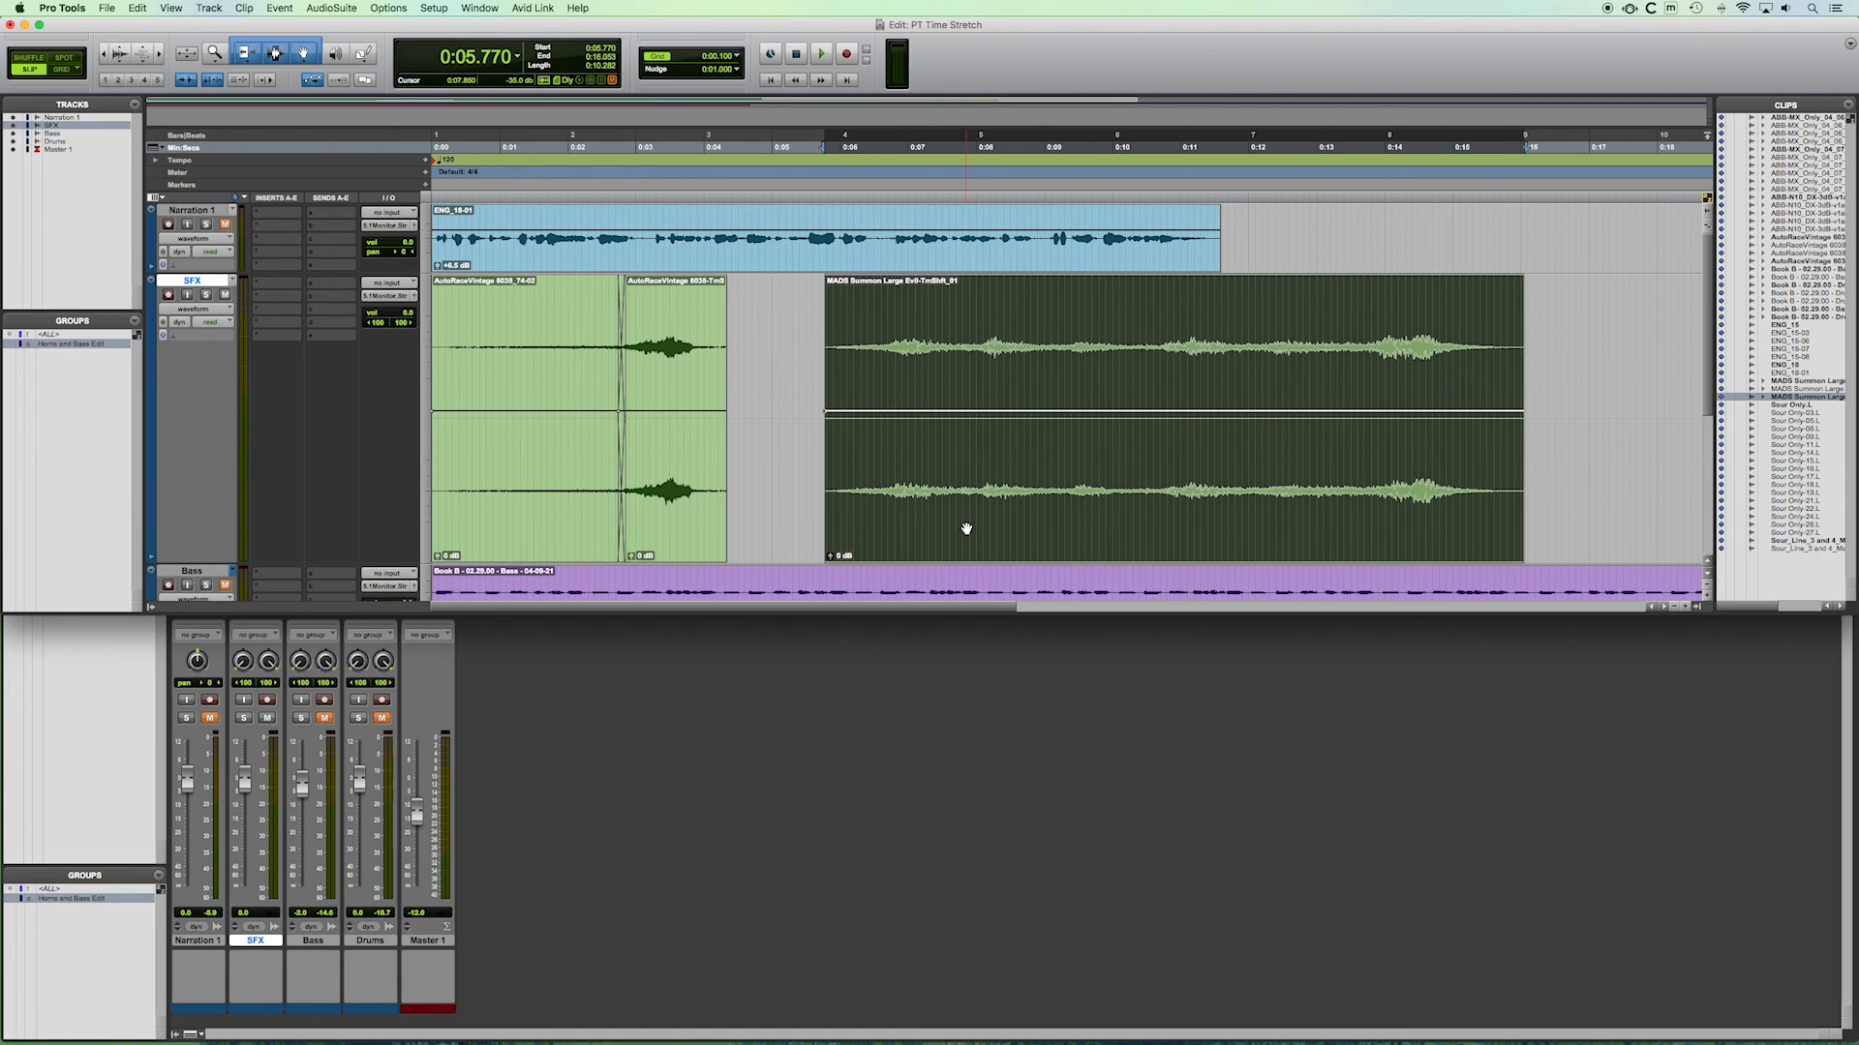
scroll(752, 441, "right", 4)
key("space")
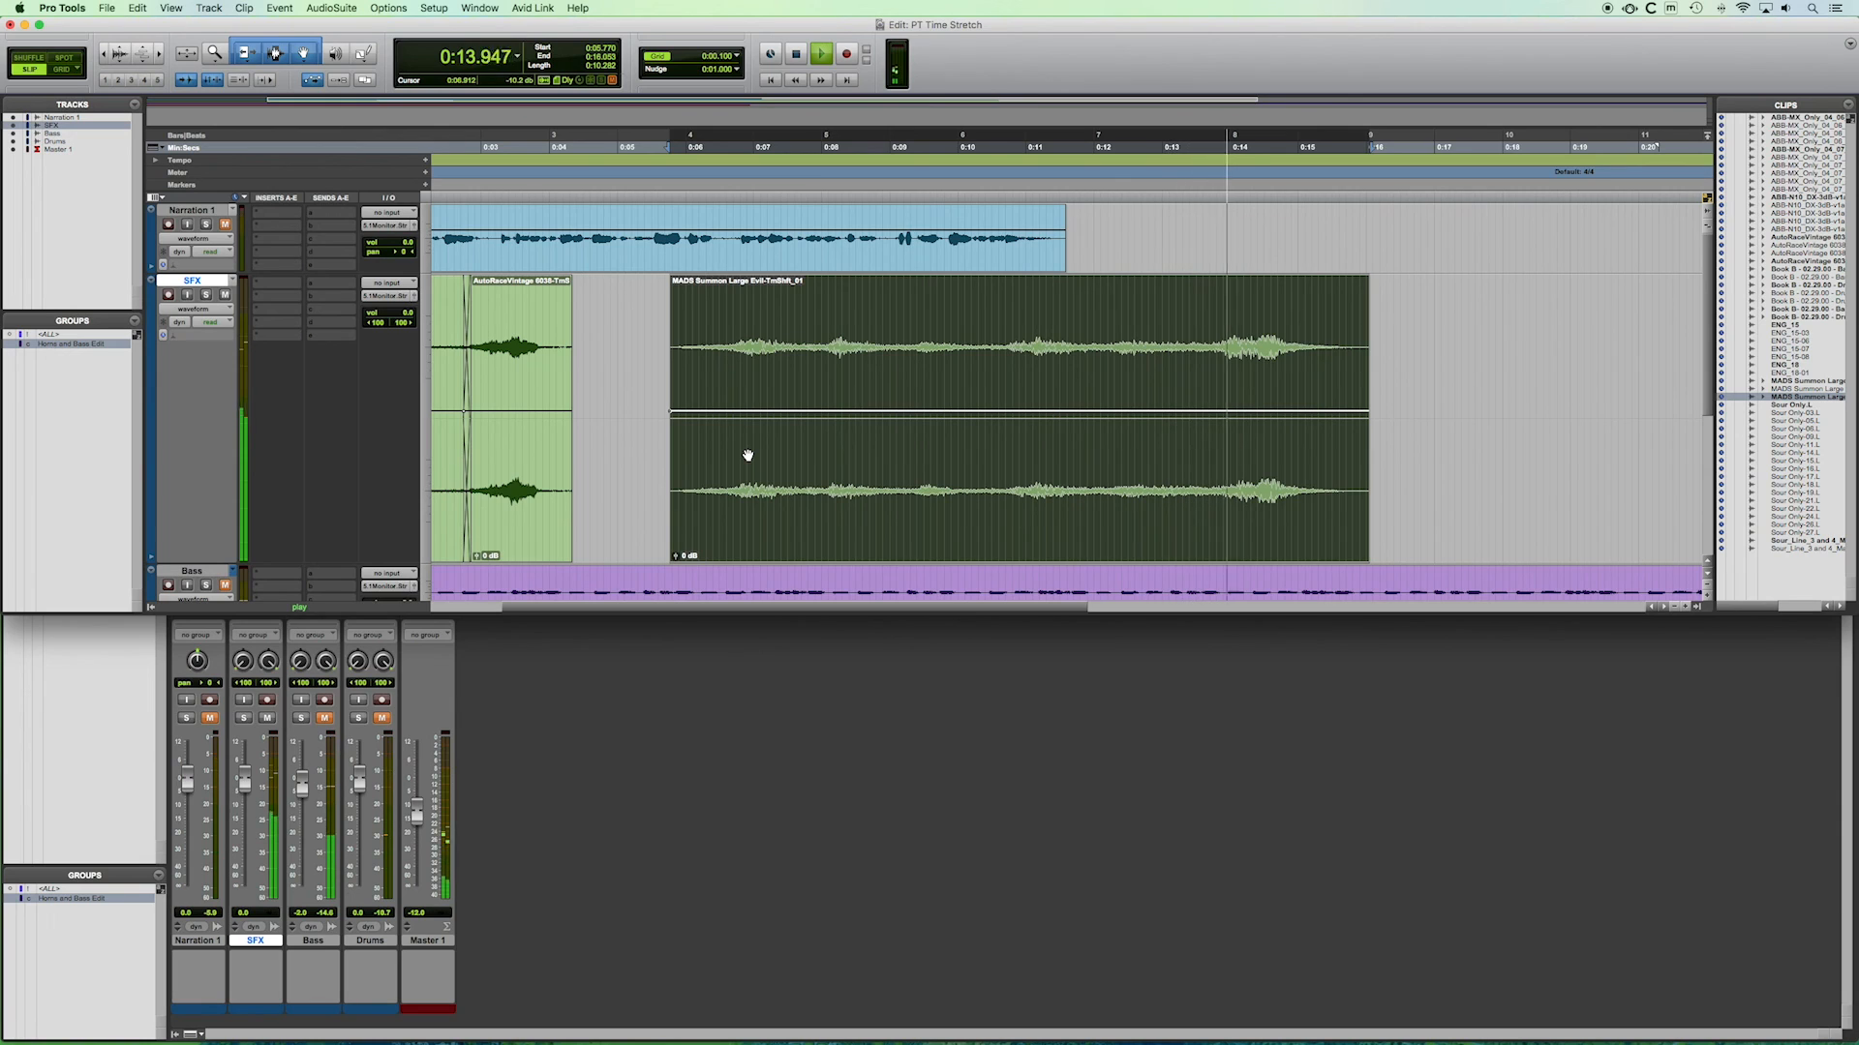
key("space")
left_click(656, 325)
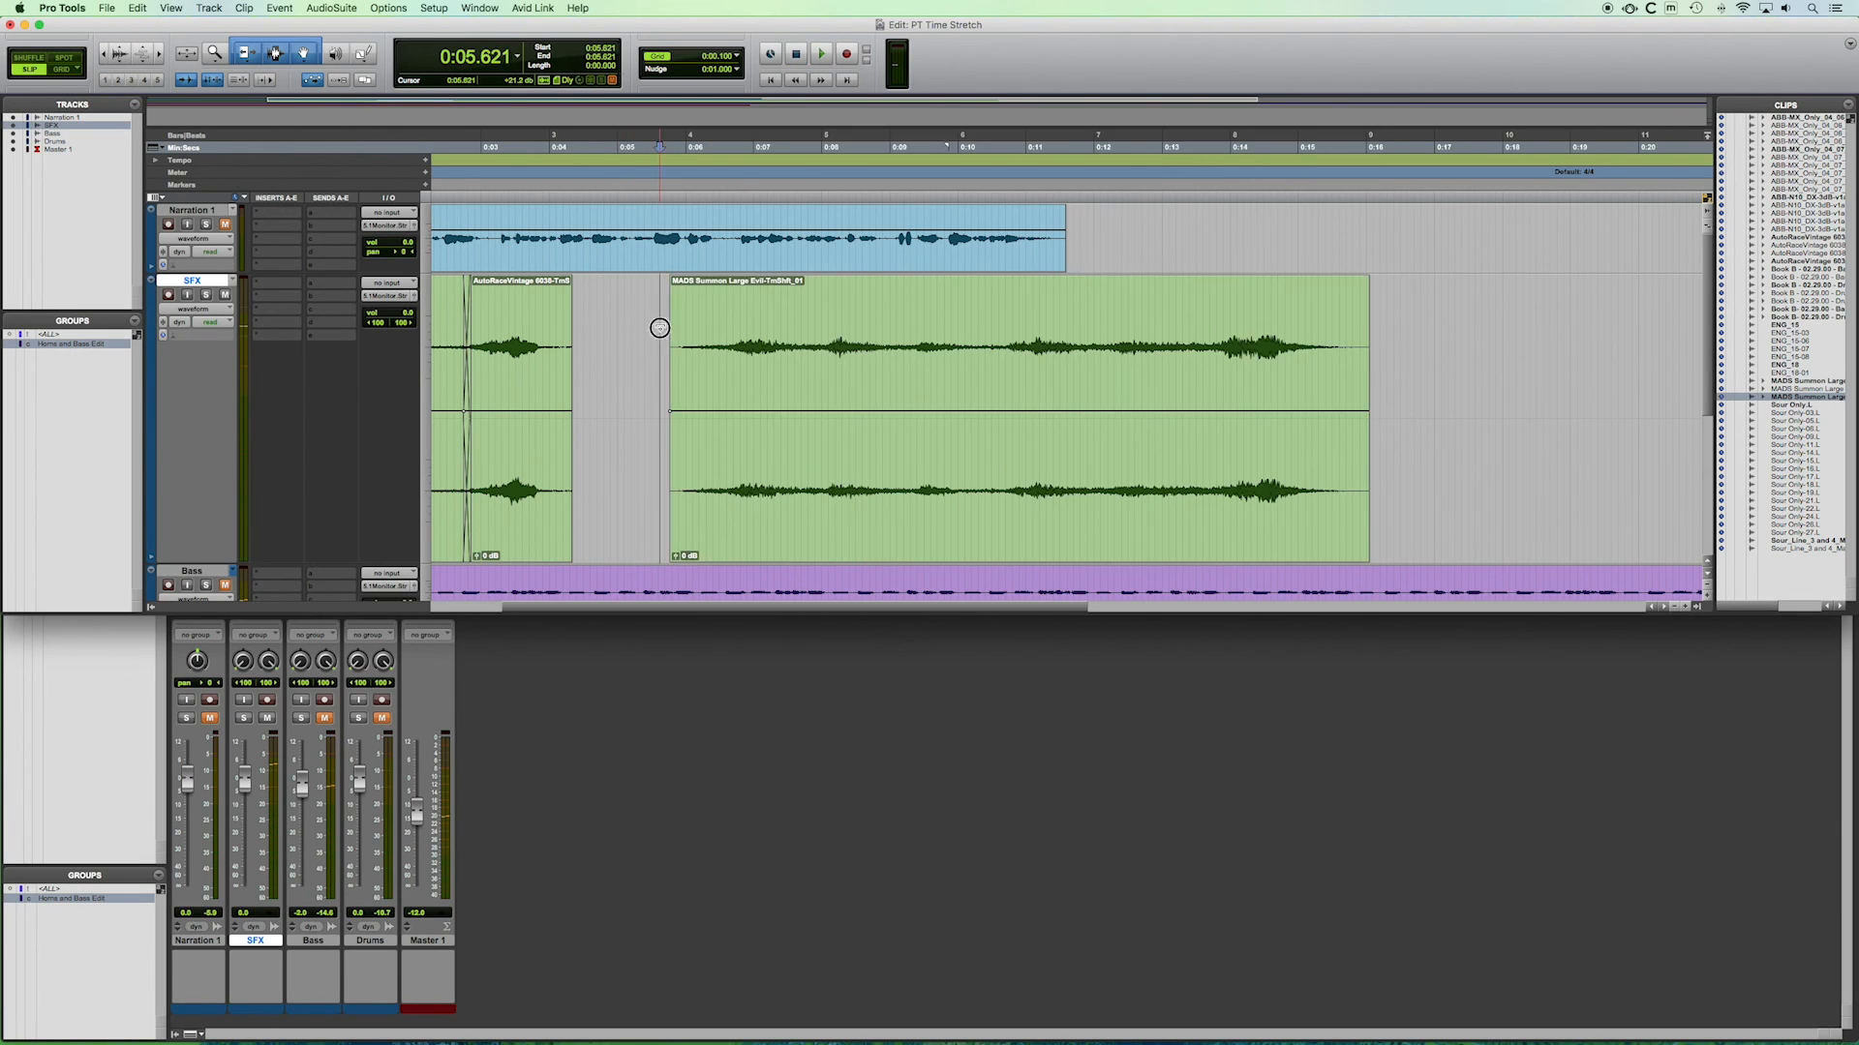
left_click_drag(804, 511, 796, 511)
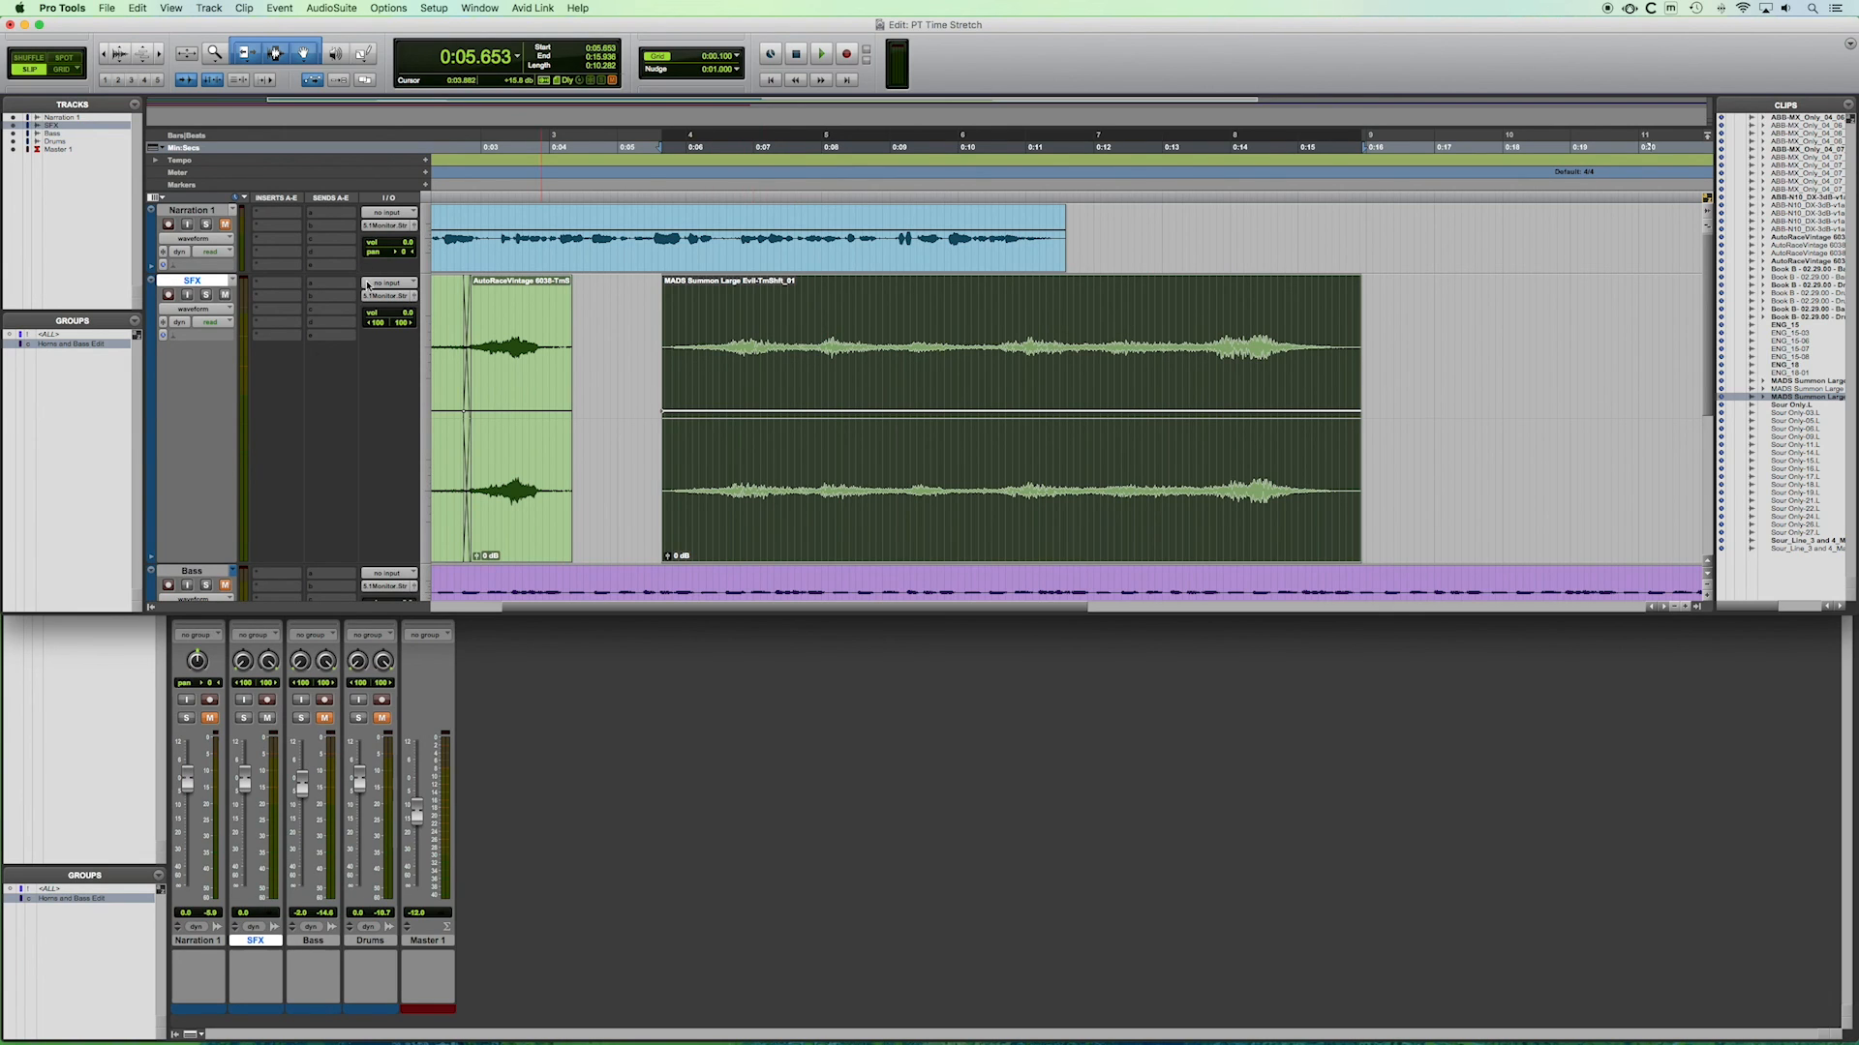
Try time-compressing the MADS Summon Large clip to about 7.4 seconds with the TCE Trim tool, play it, and undo the compression.
left_click(267, 58)
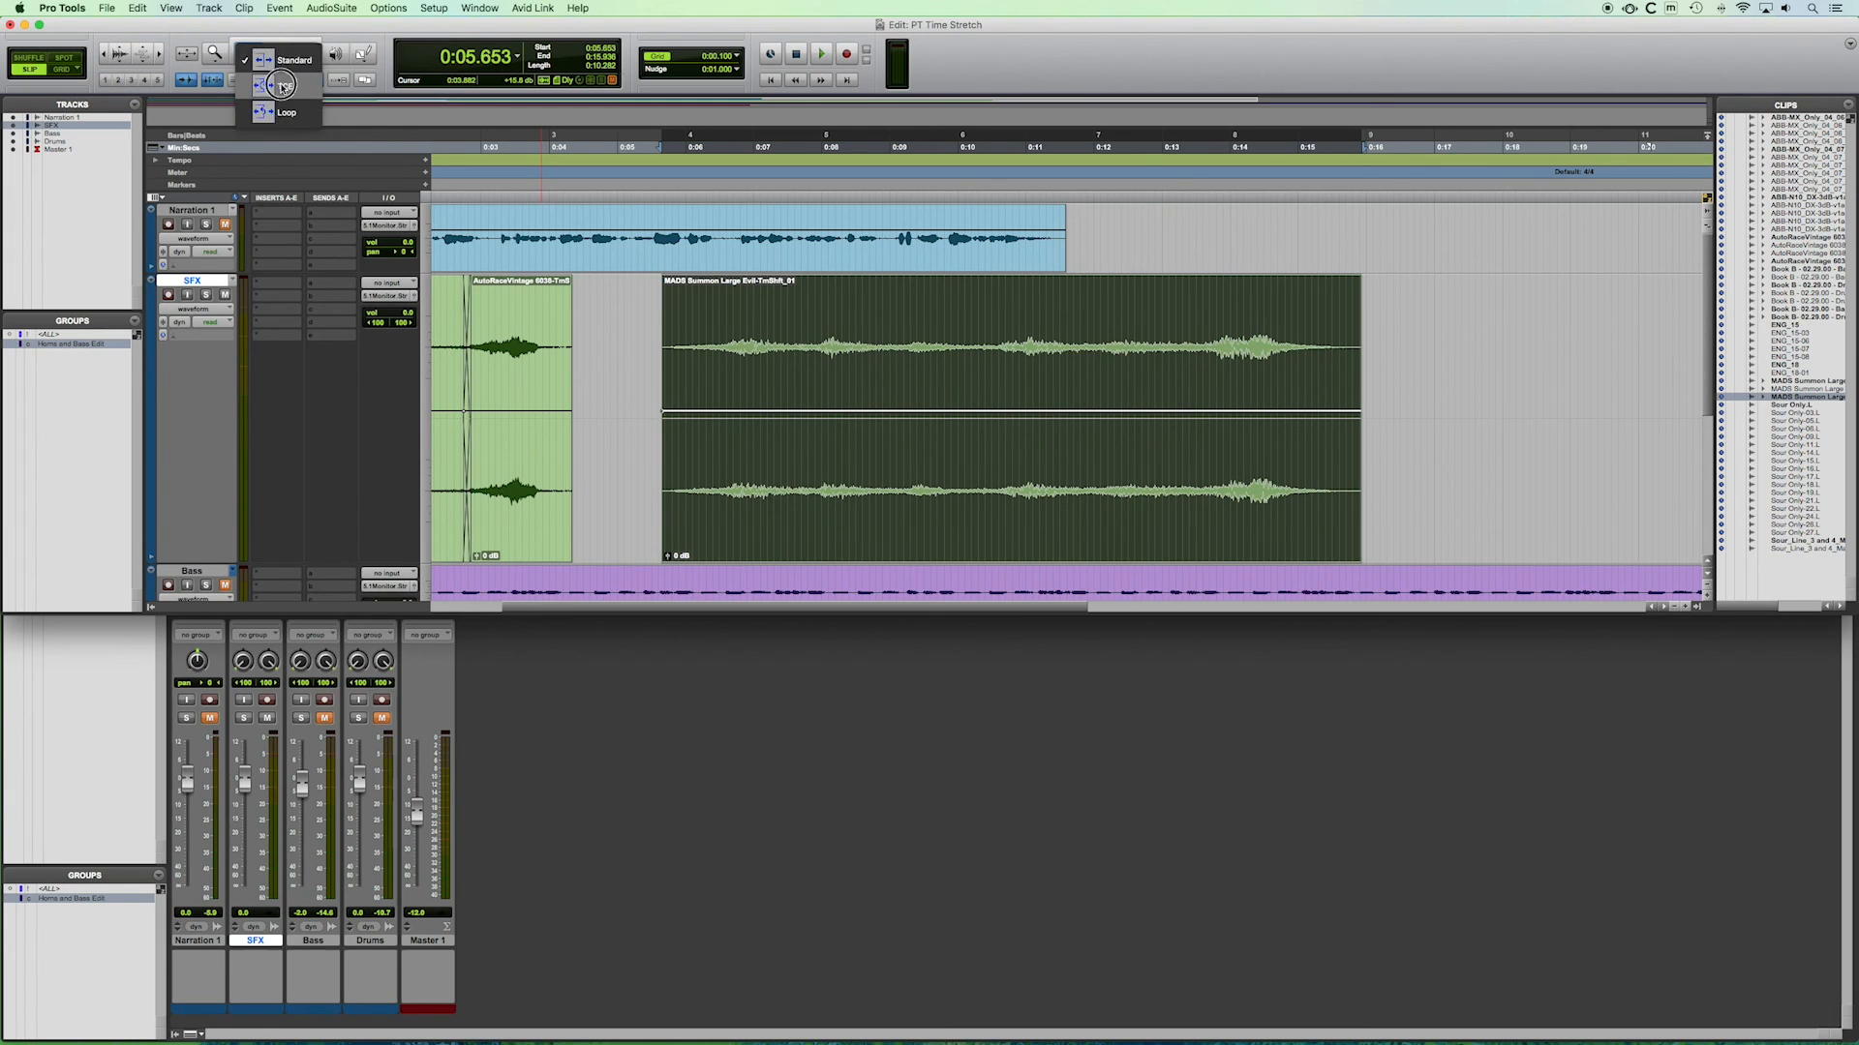
left_click(276, 86)
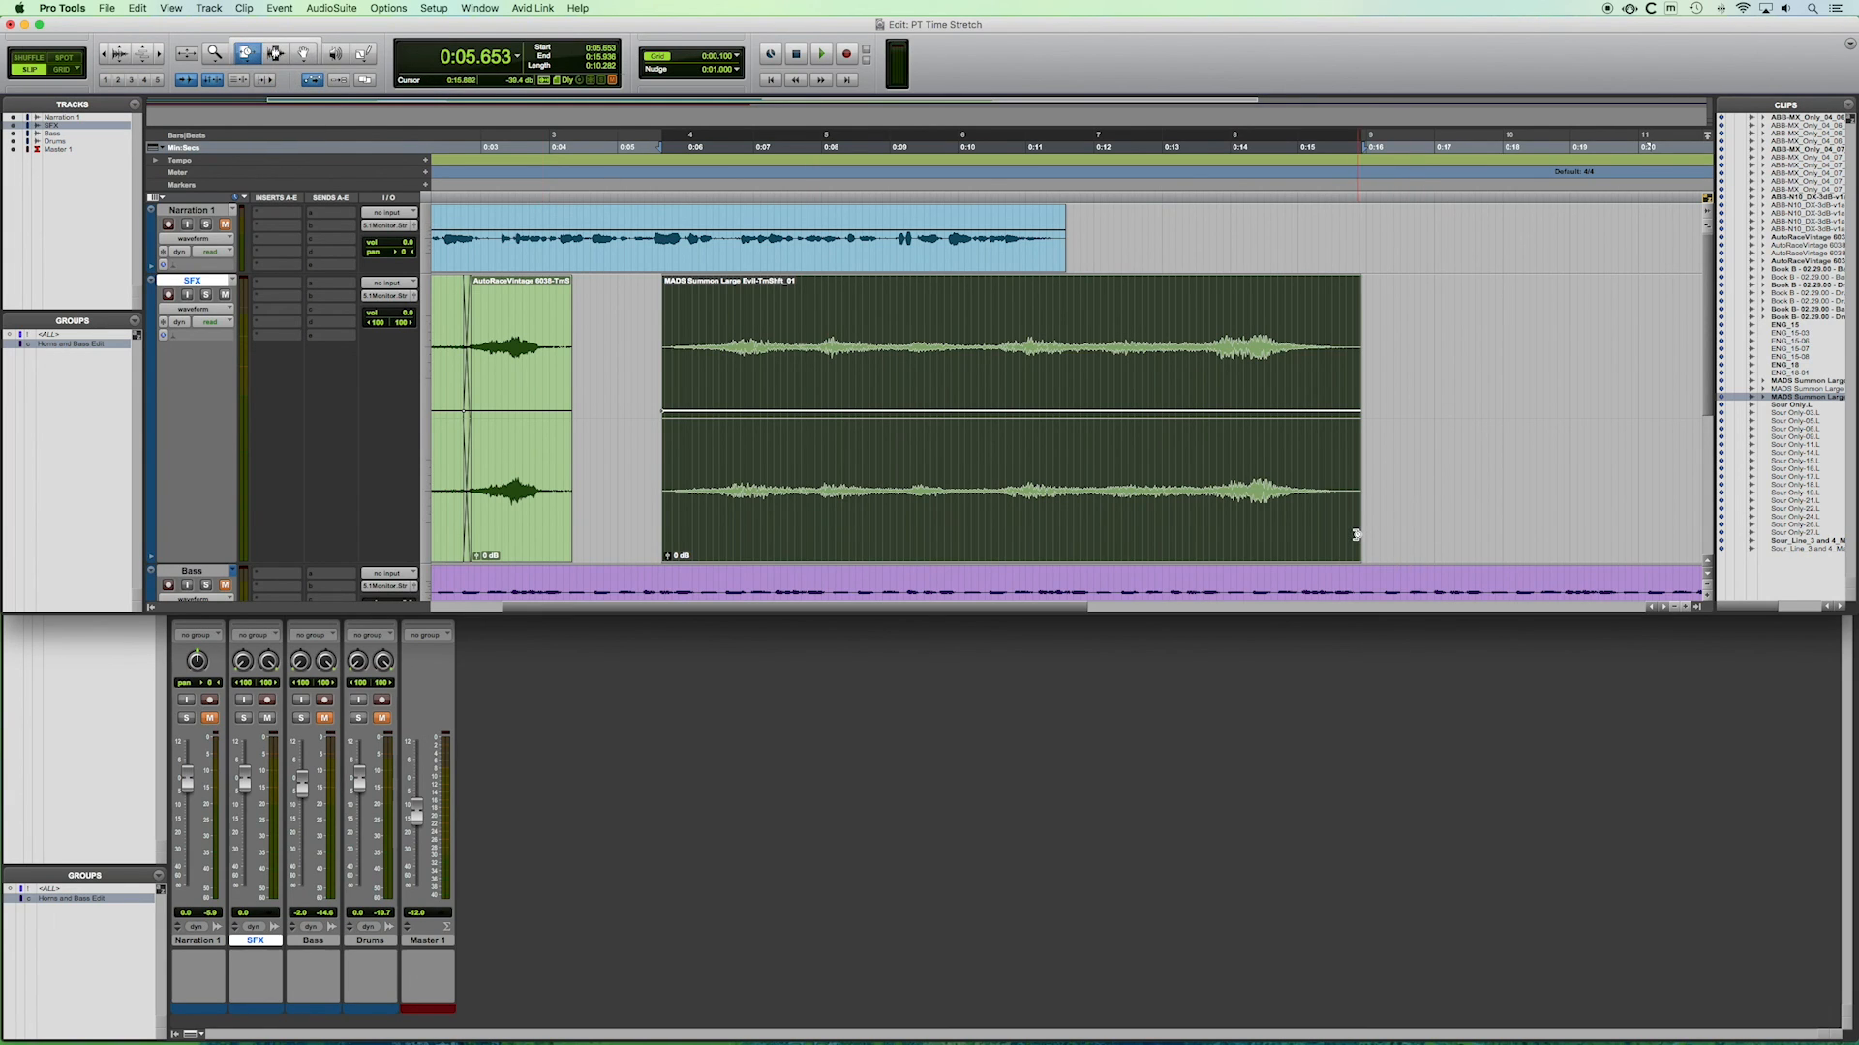
left_click_drag(1356, 534, 1164, 542)
key("space")
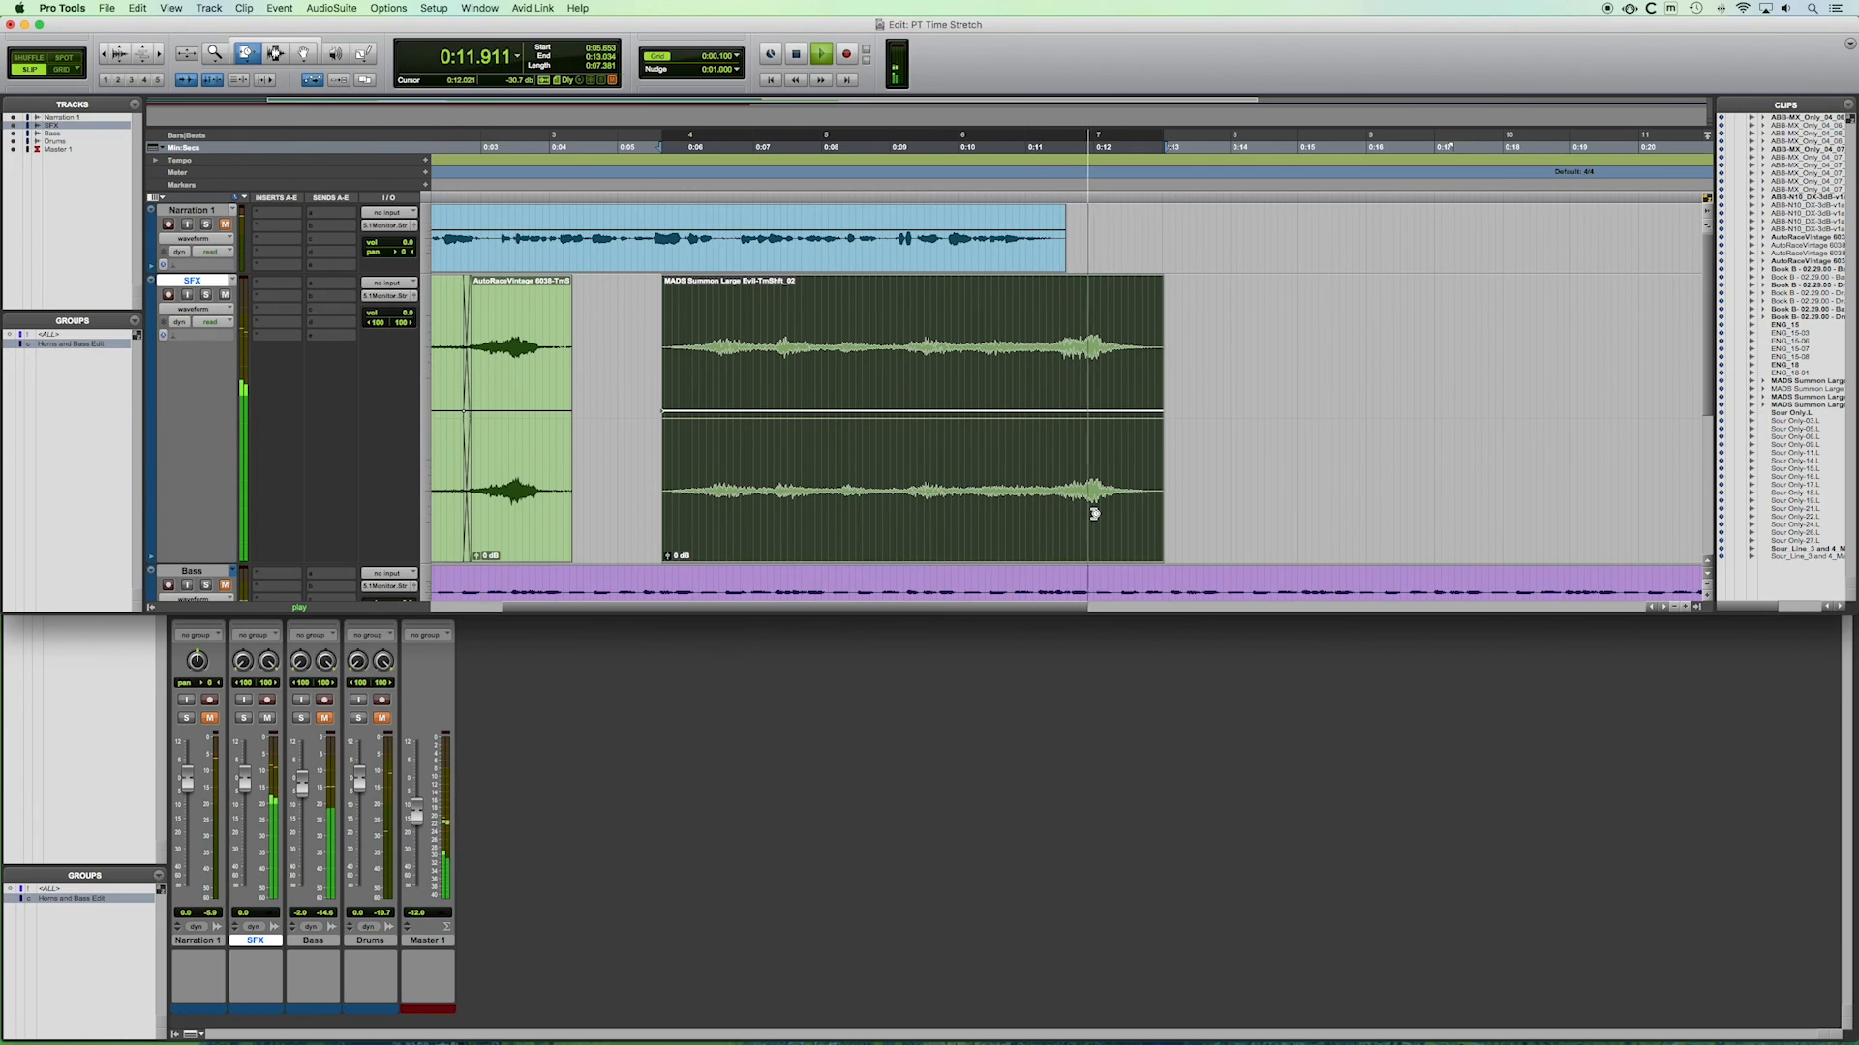
key("space")
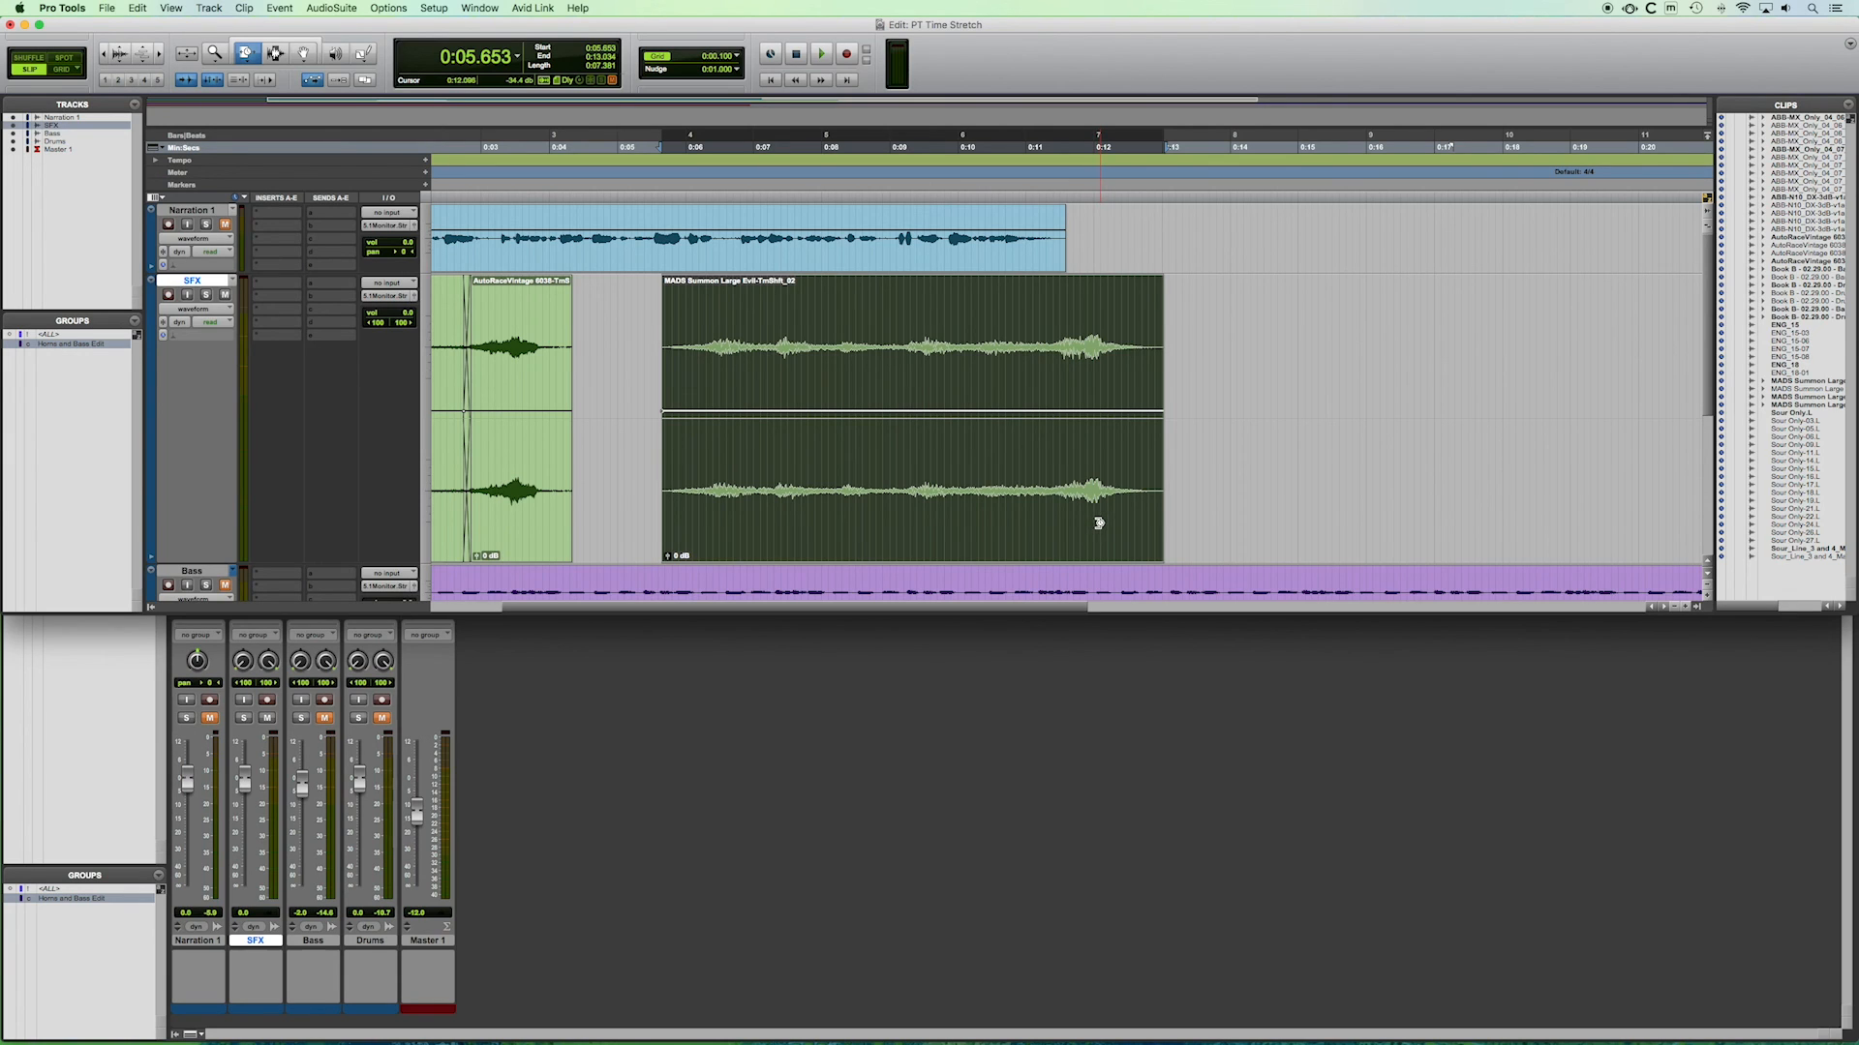
key("super+z")
Try time-expanding the MADS Summon Large clip to about 13.3 seconds, play it, and undo the expansion.
left_click_drag(1353, 455, 1566, 567)
key("space")
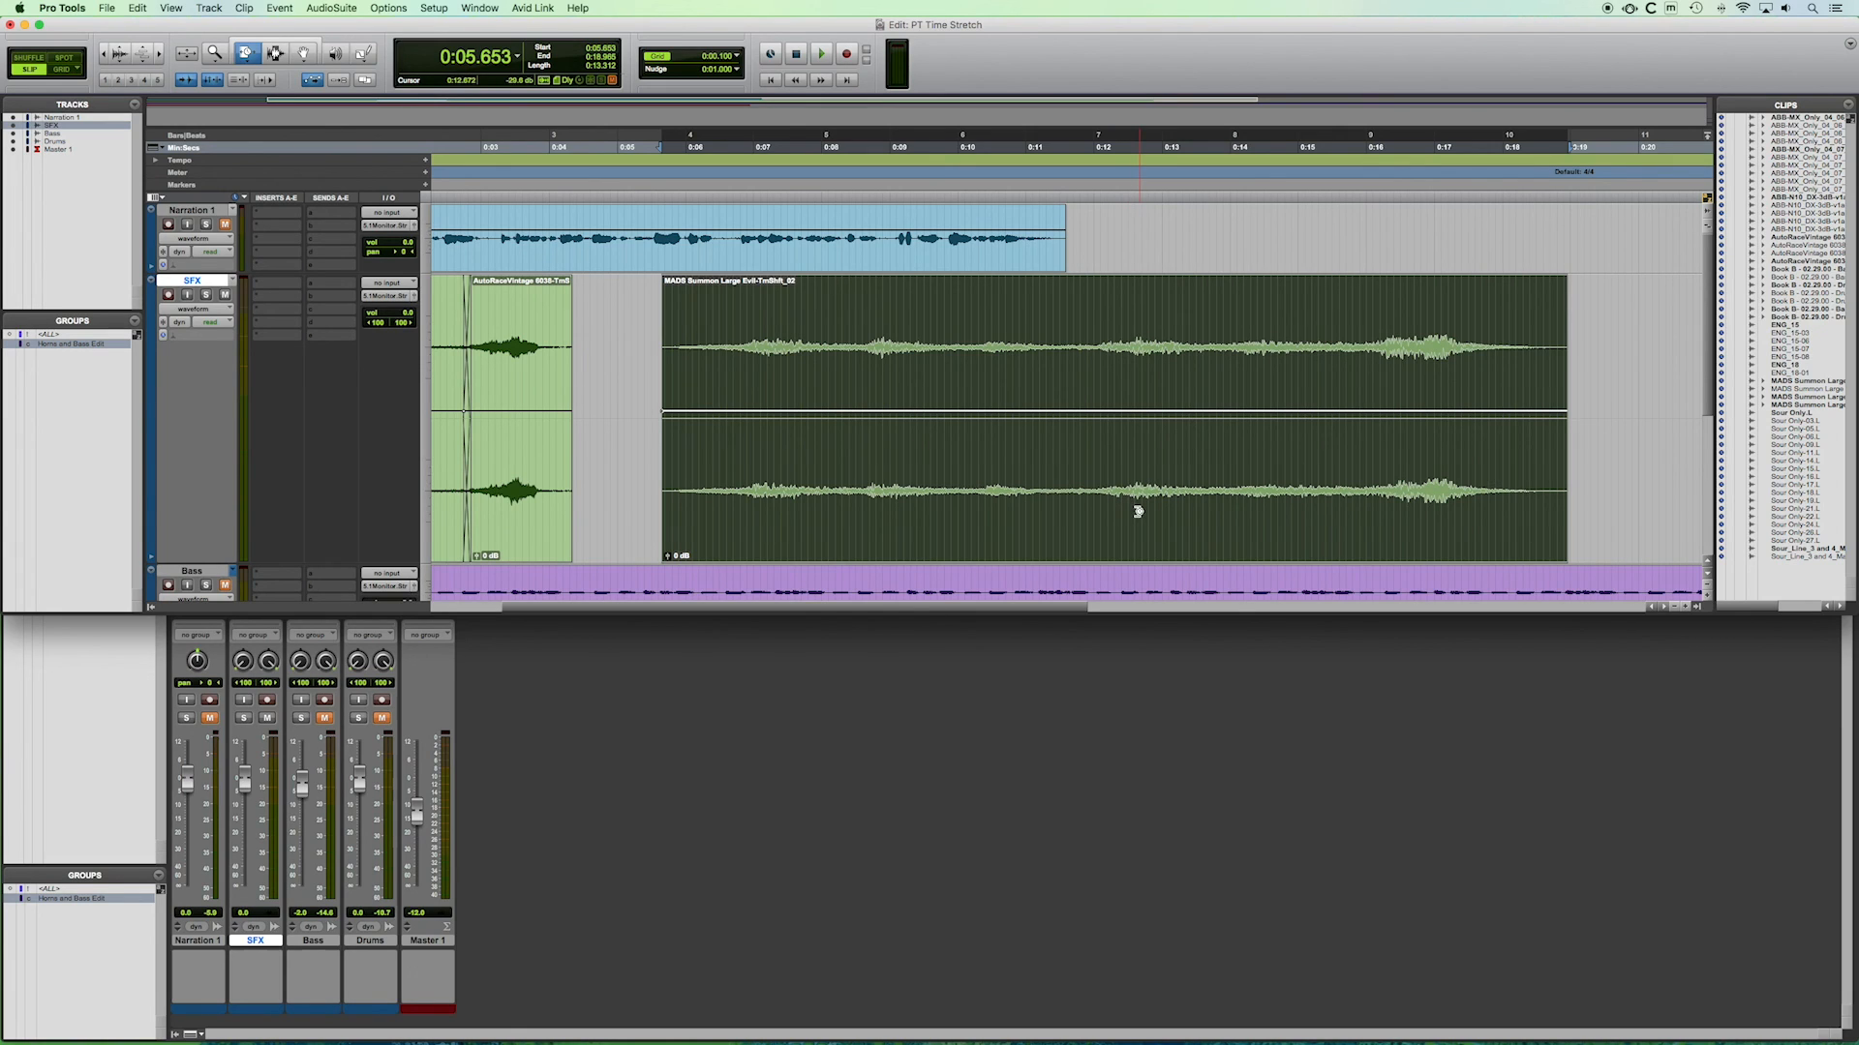
key("super+z")
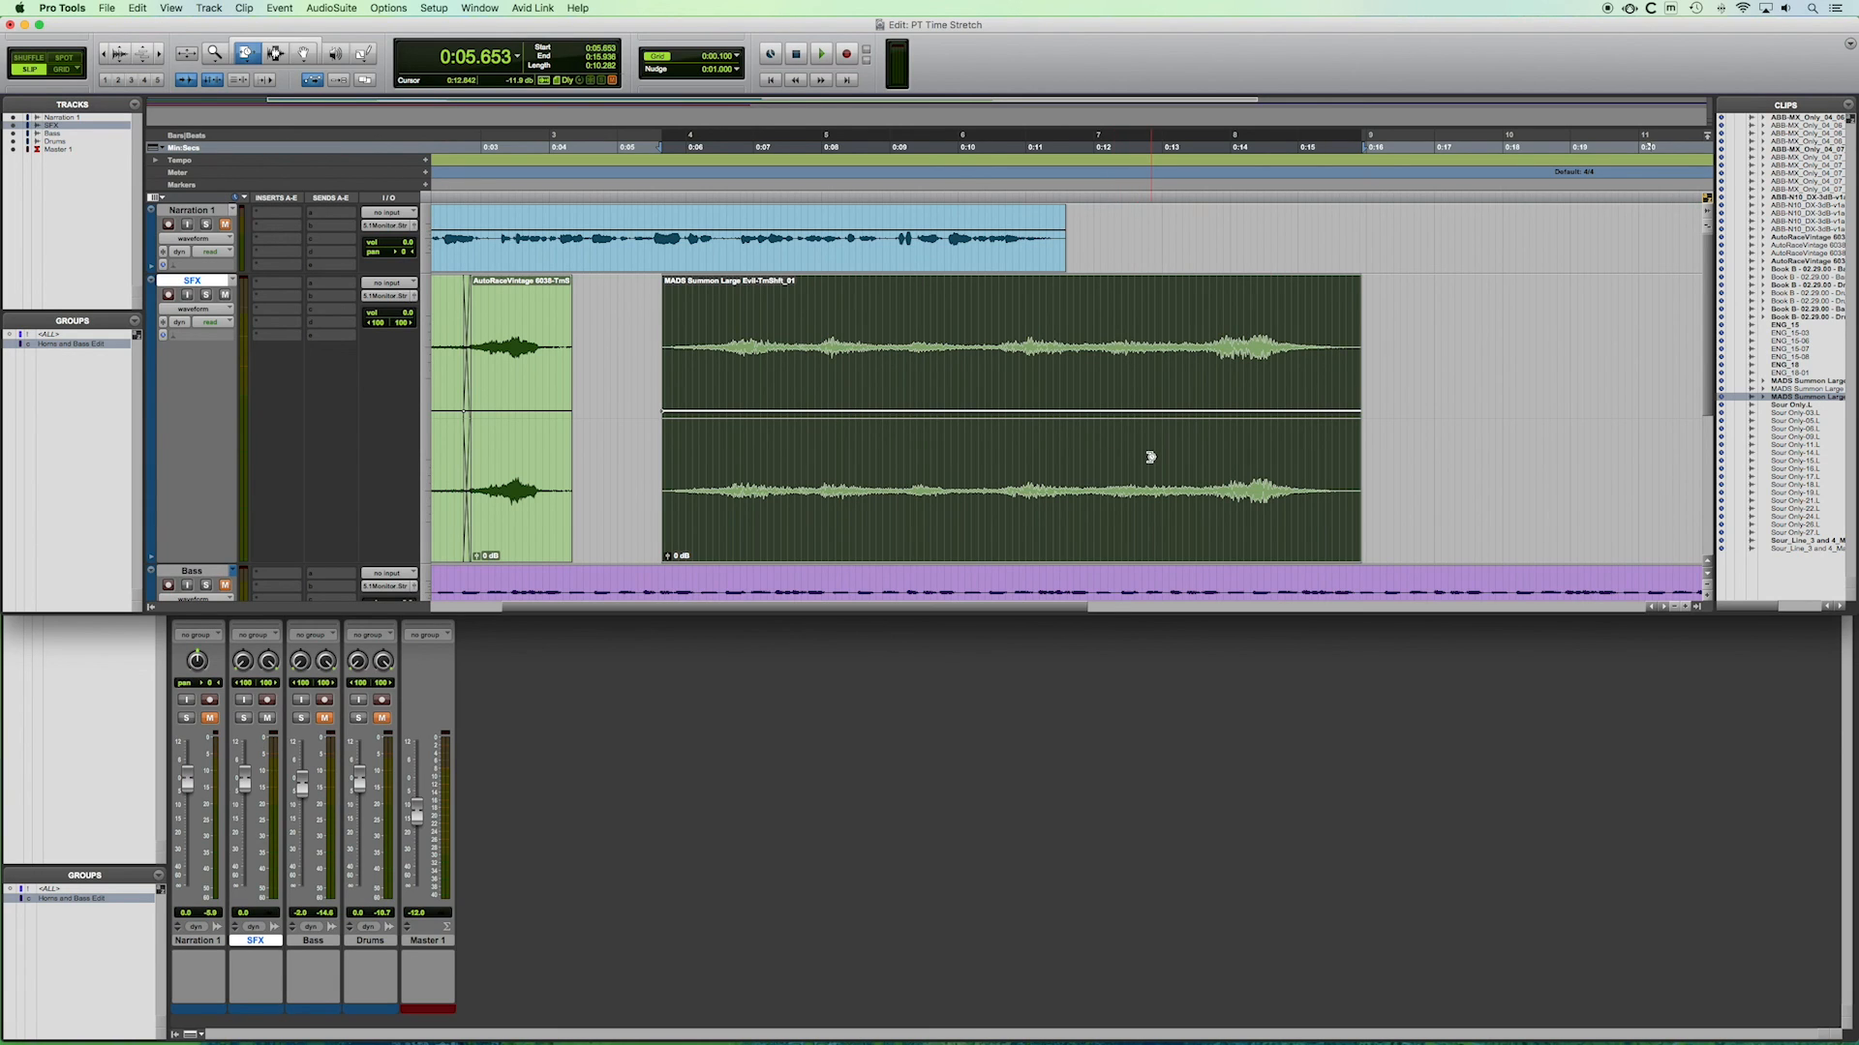
Reduce the SFX track's height and enlarge the Bass track, with the Smart tool active for working on the bass clip.
scroll(1150, 457, "right", 5)
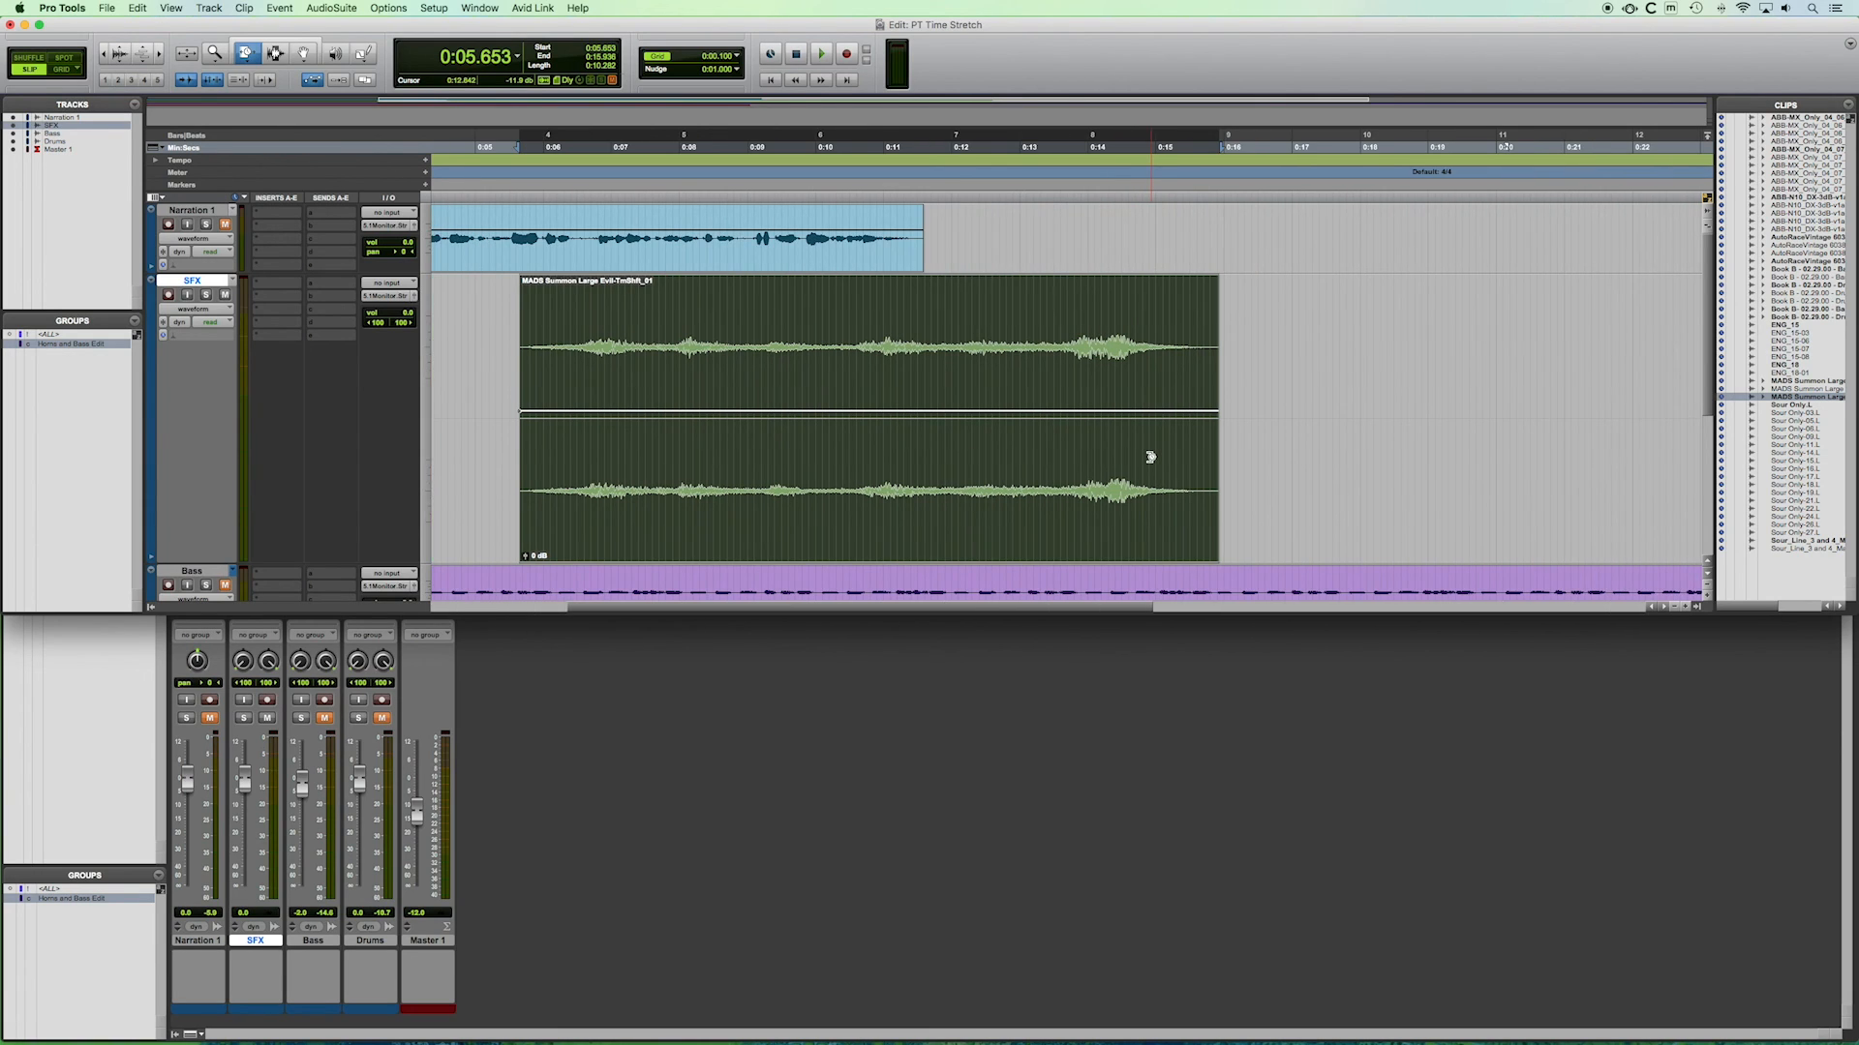
scroll(1150, 457, "right", 2)
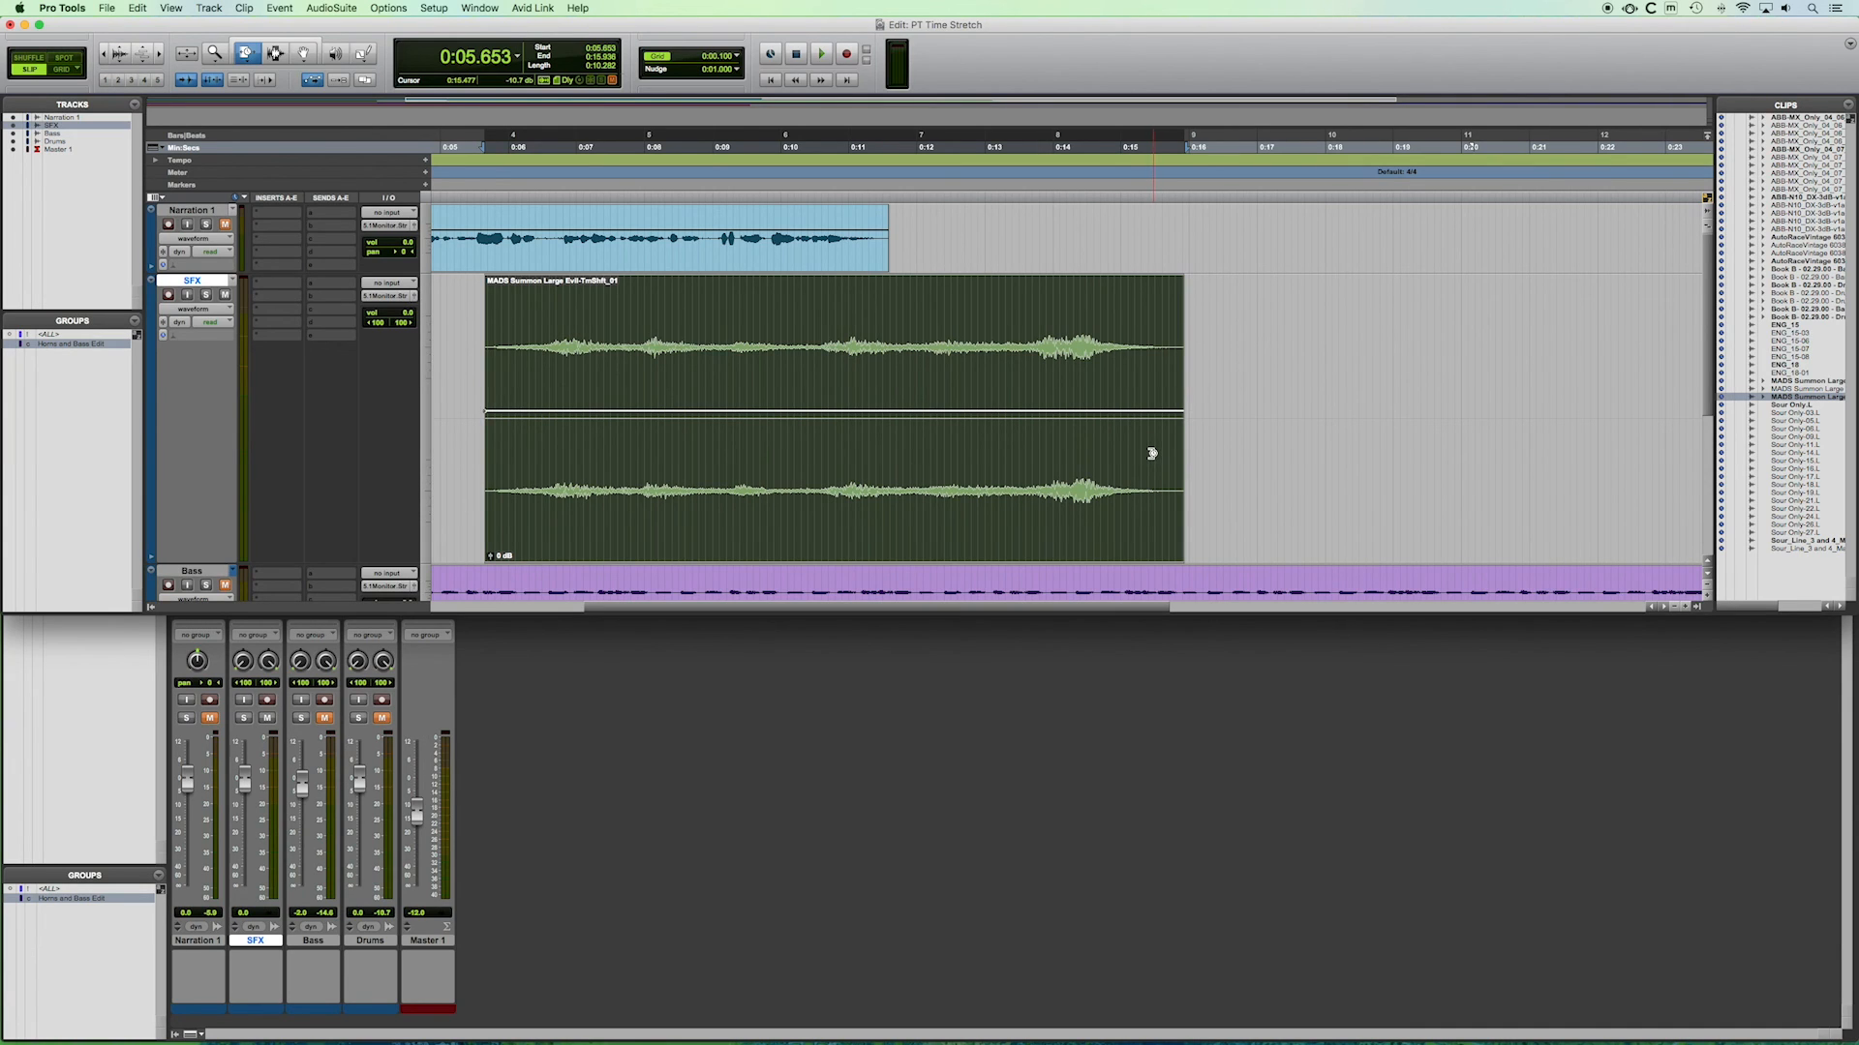
scroll(1150, 457, "left", 7)
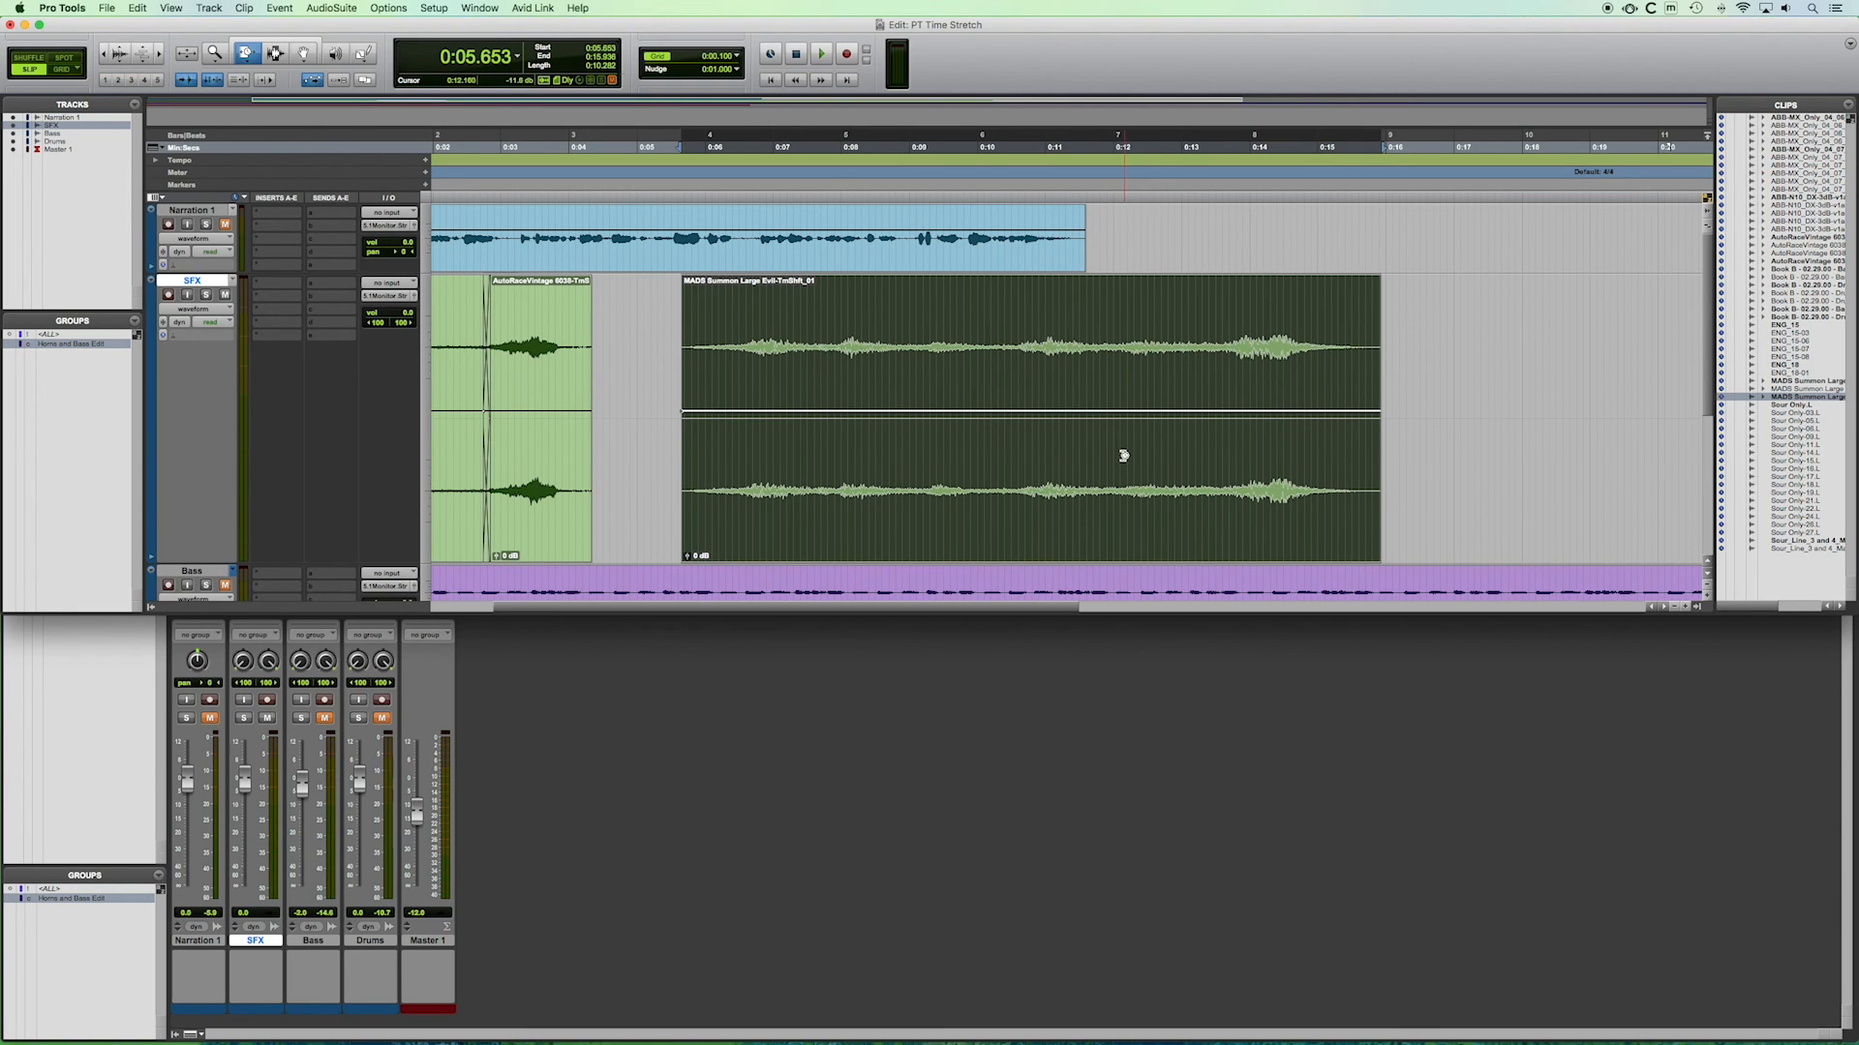
key("r")
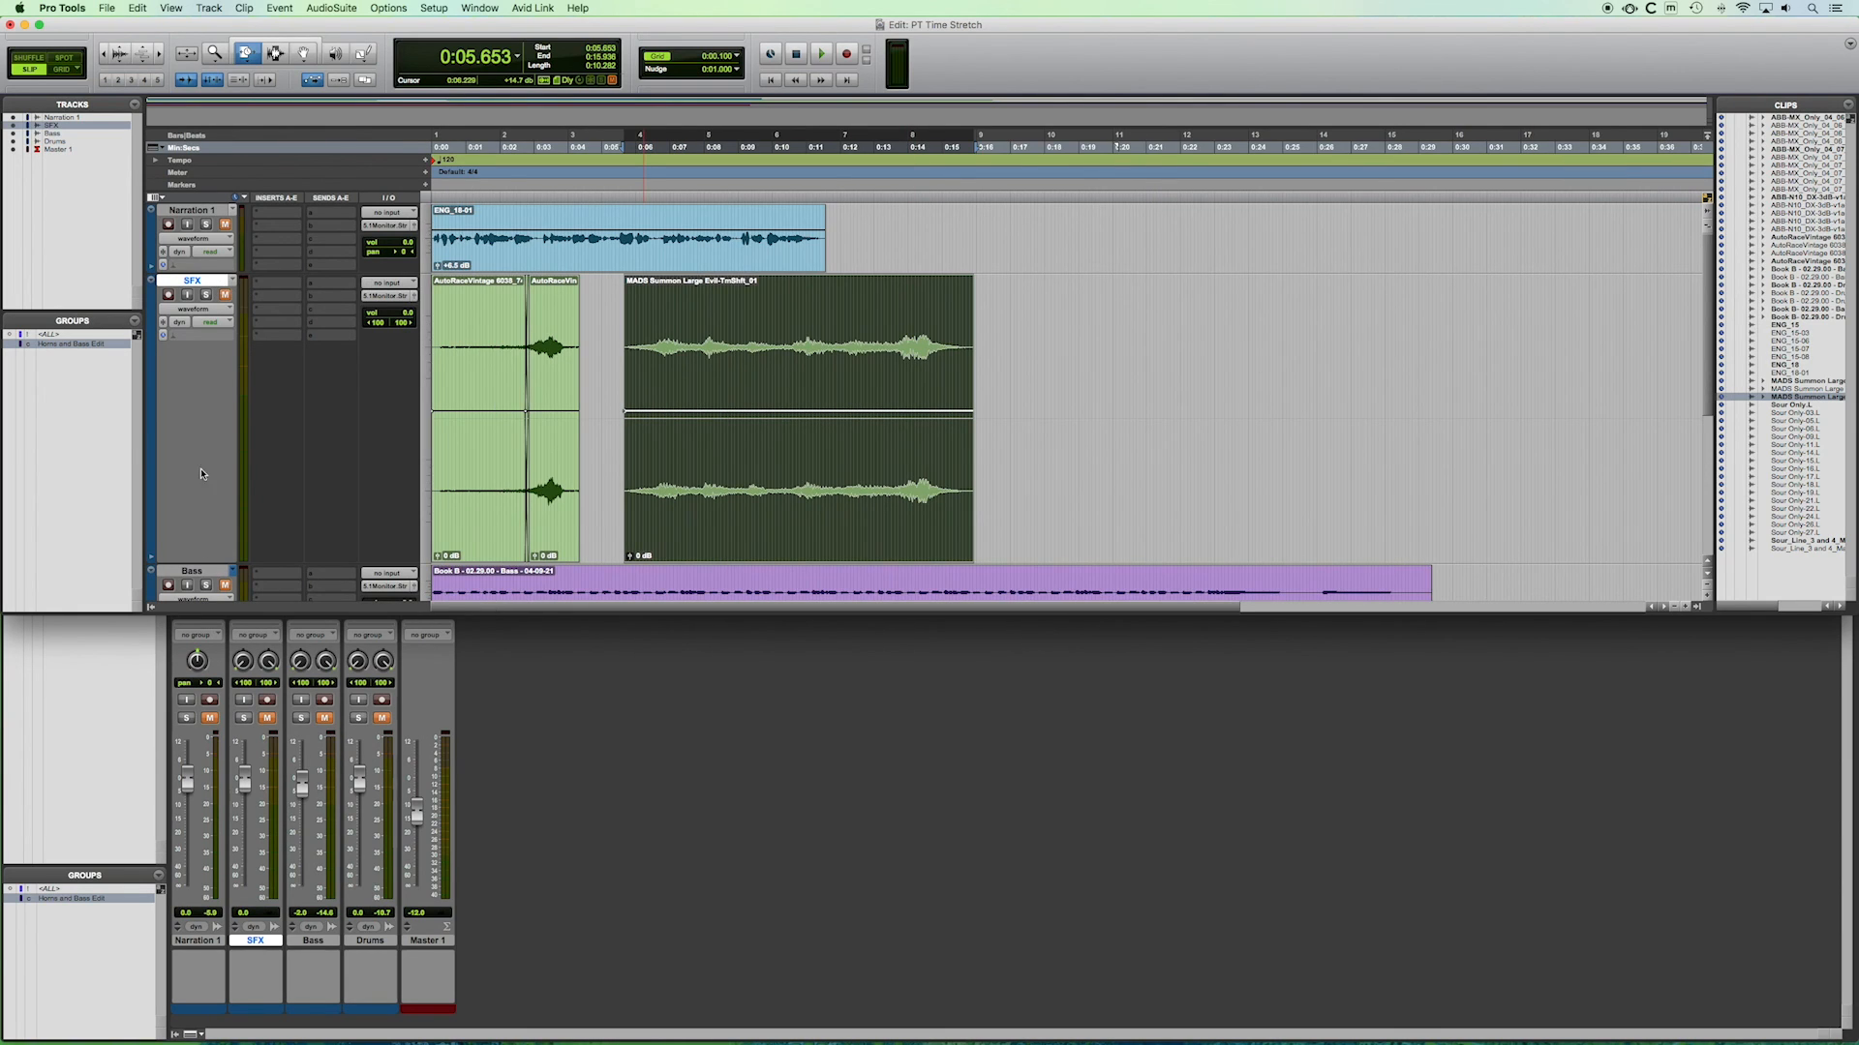
left_click_drag(199, 563, 215, 350)
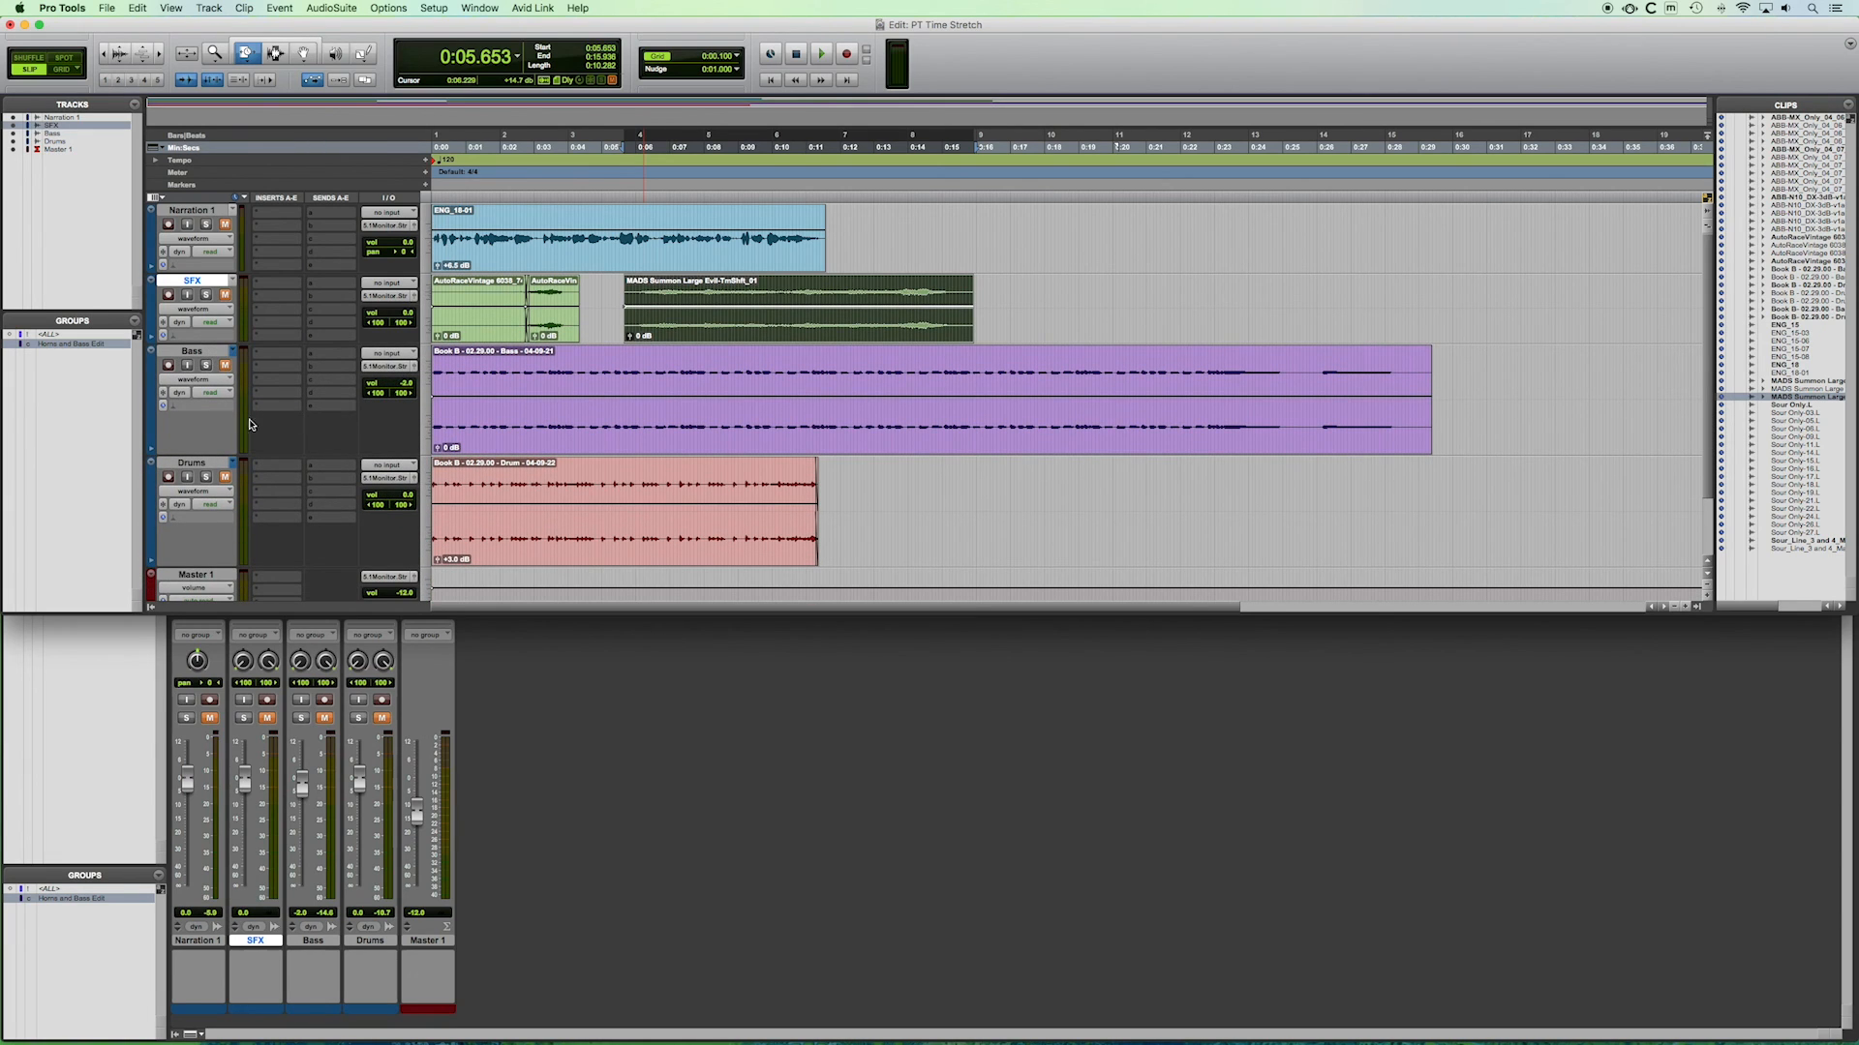
left_click_drag(197, 456, 198, 574)
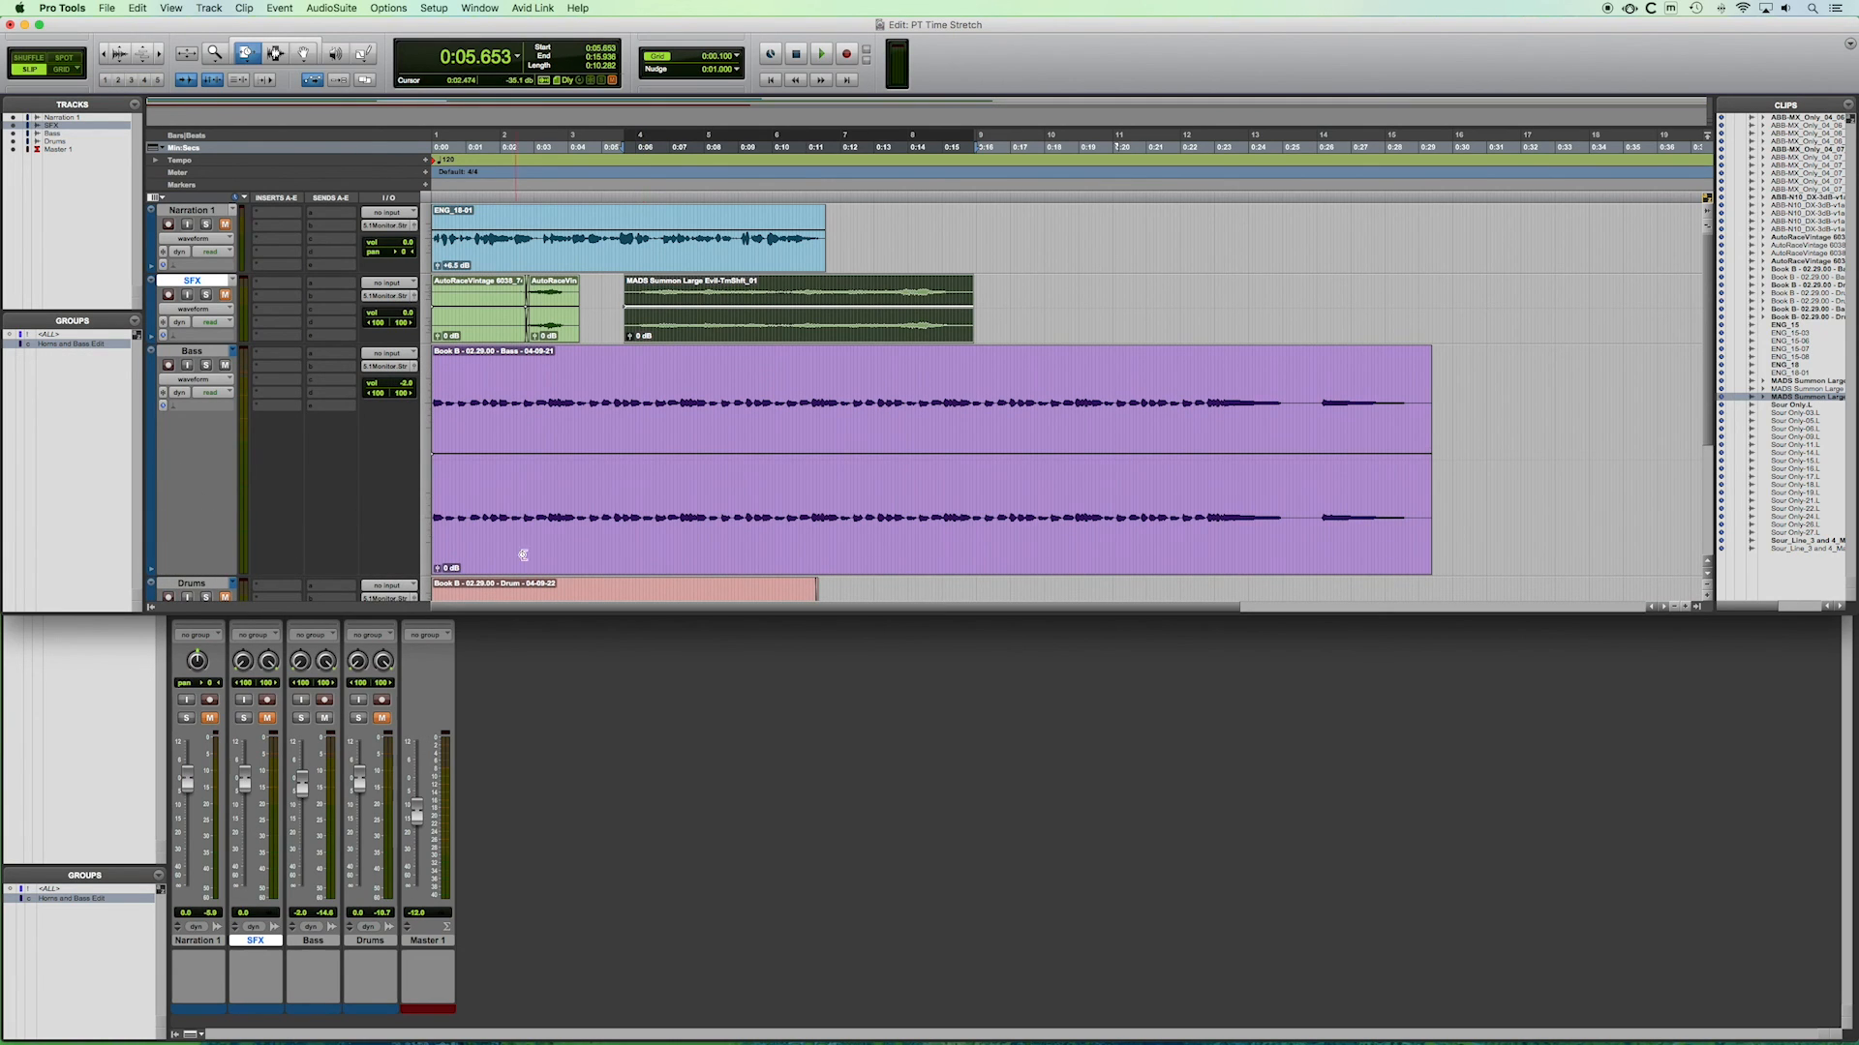
left_click(263, 46)
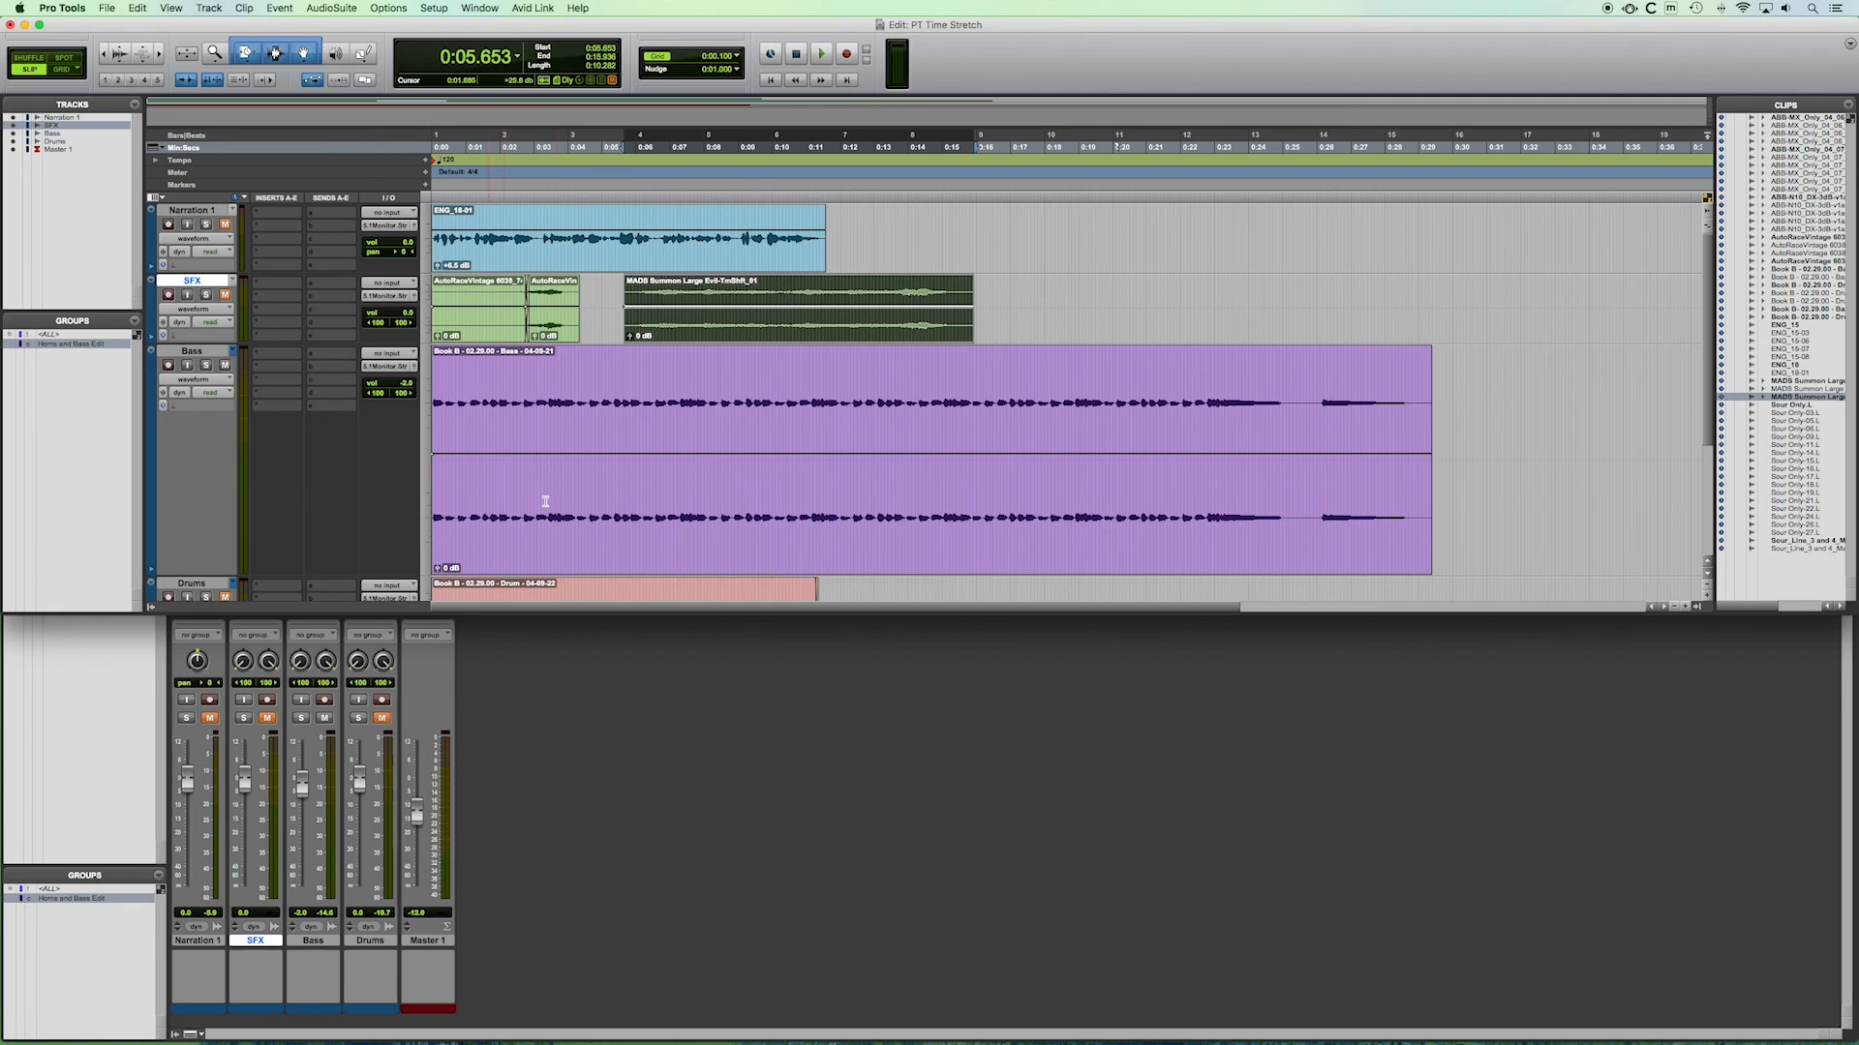
Play the bass clip from its start and again from about 3.84 seconds to locate a cut point.
left_click(561, 549)
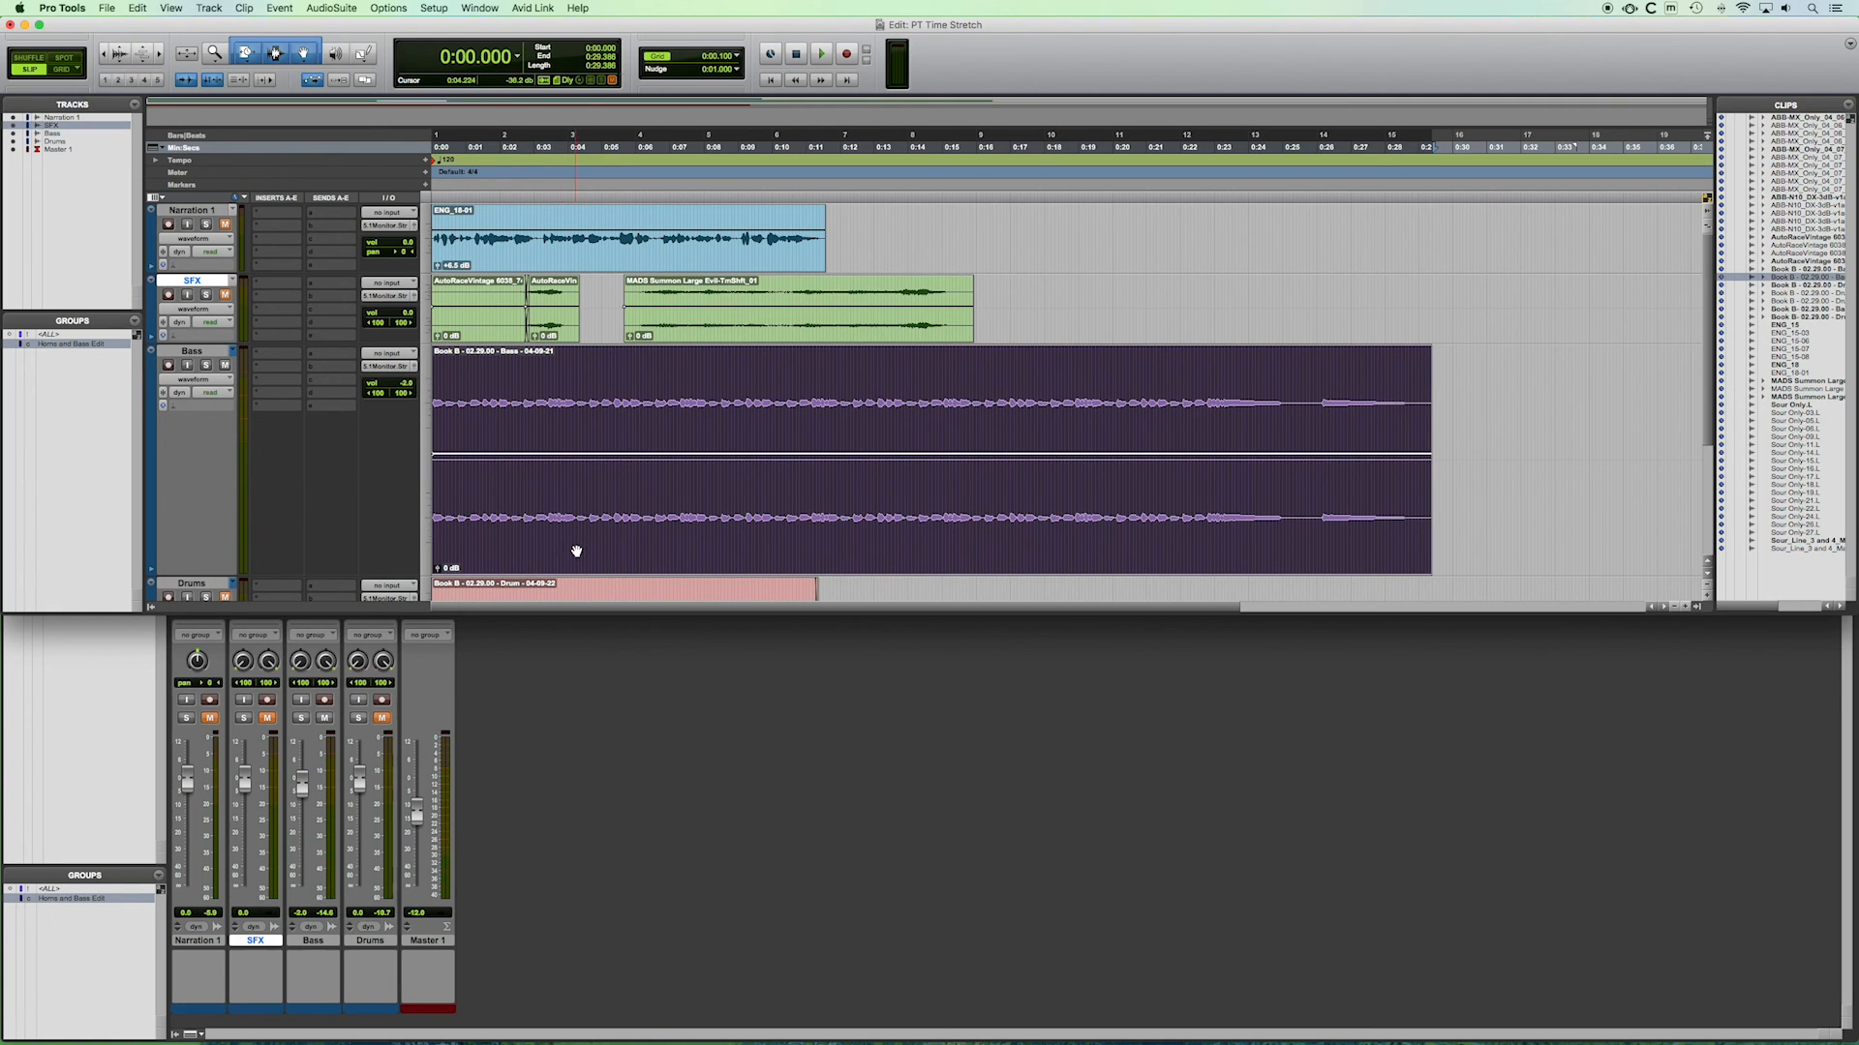
key("space")
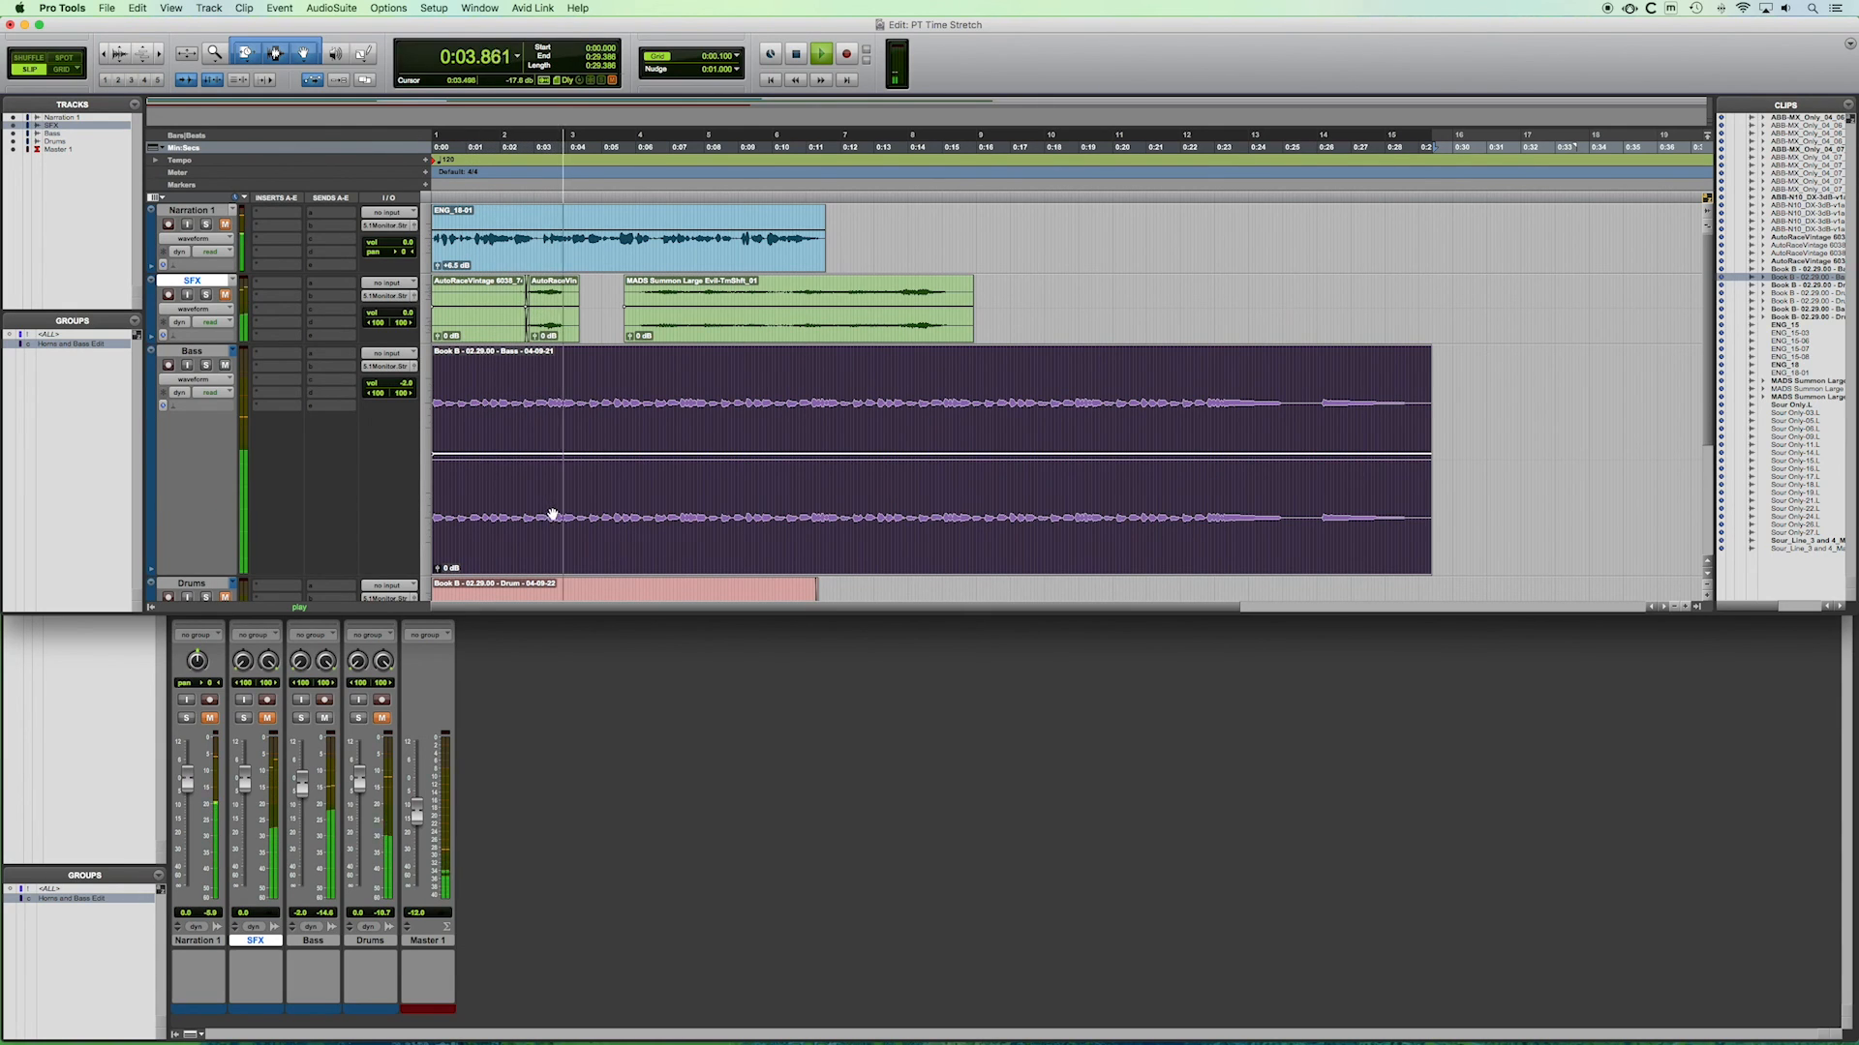
key("space")
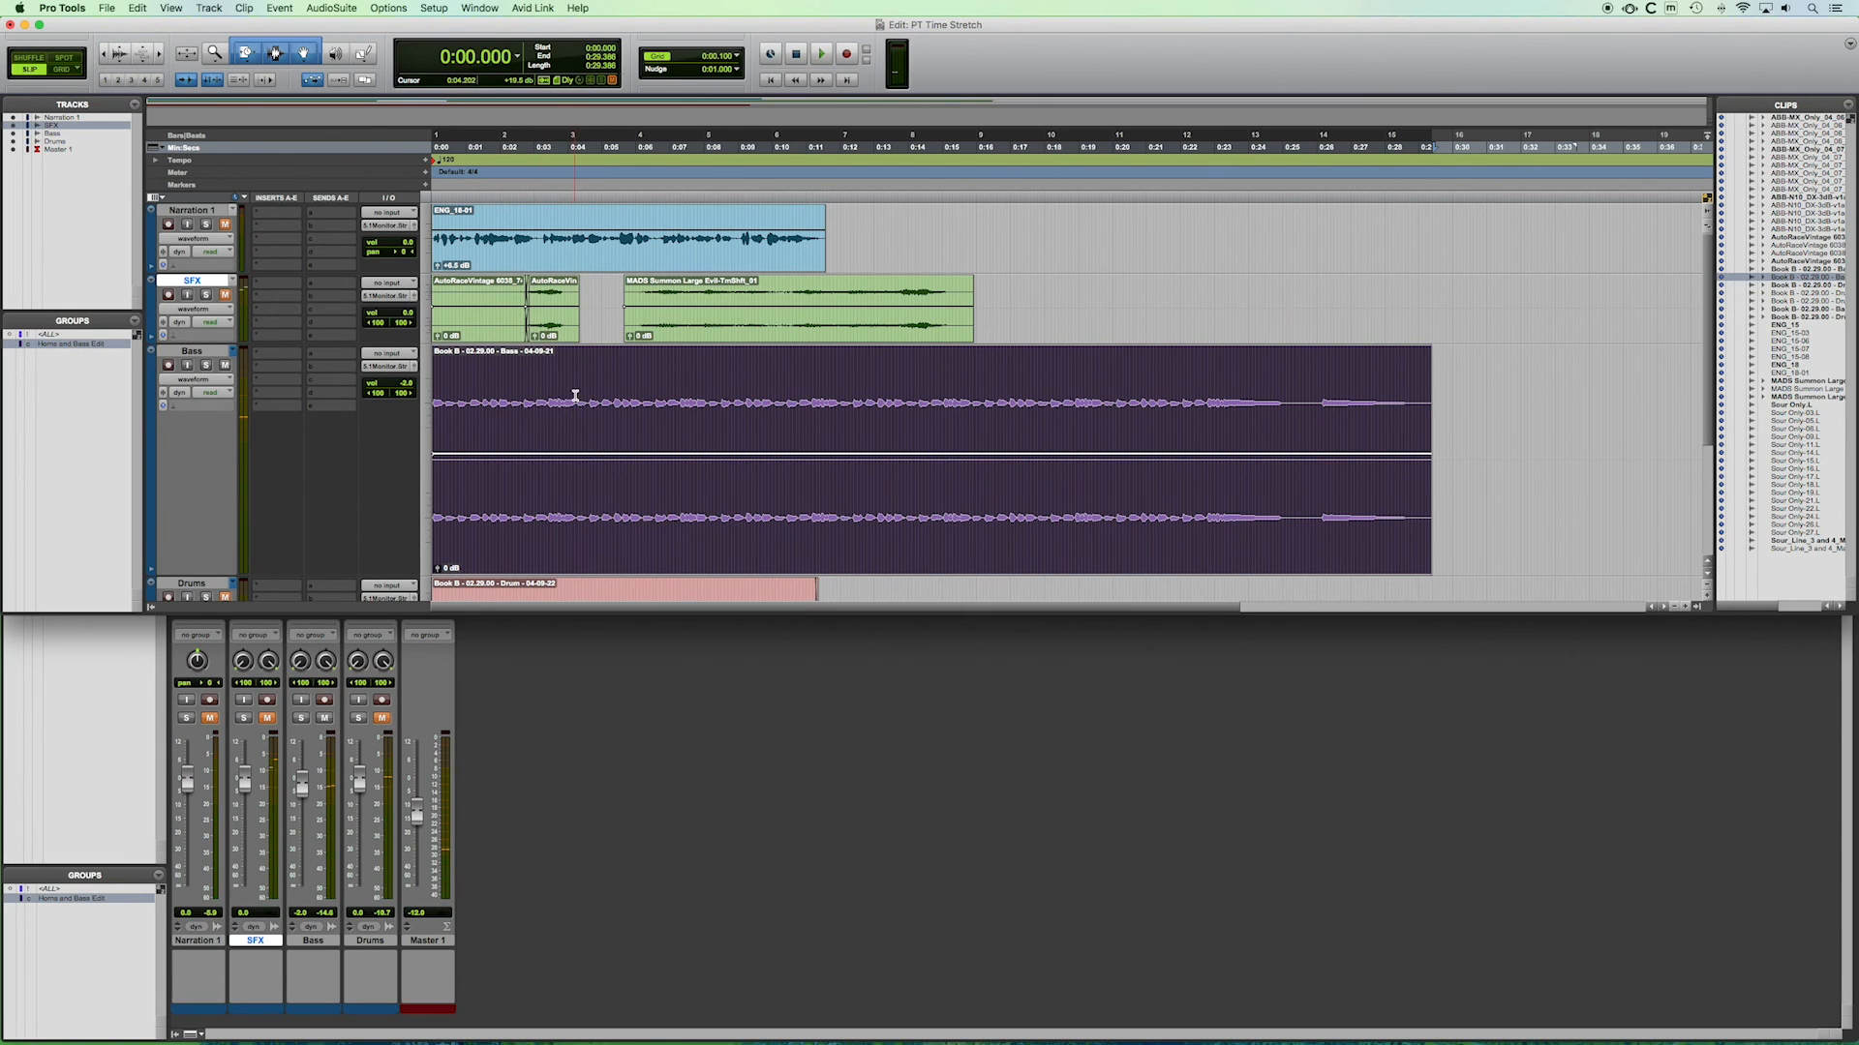
left_click(575, 396)
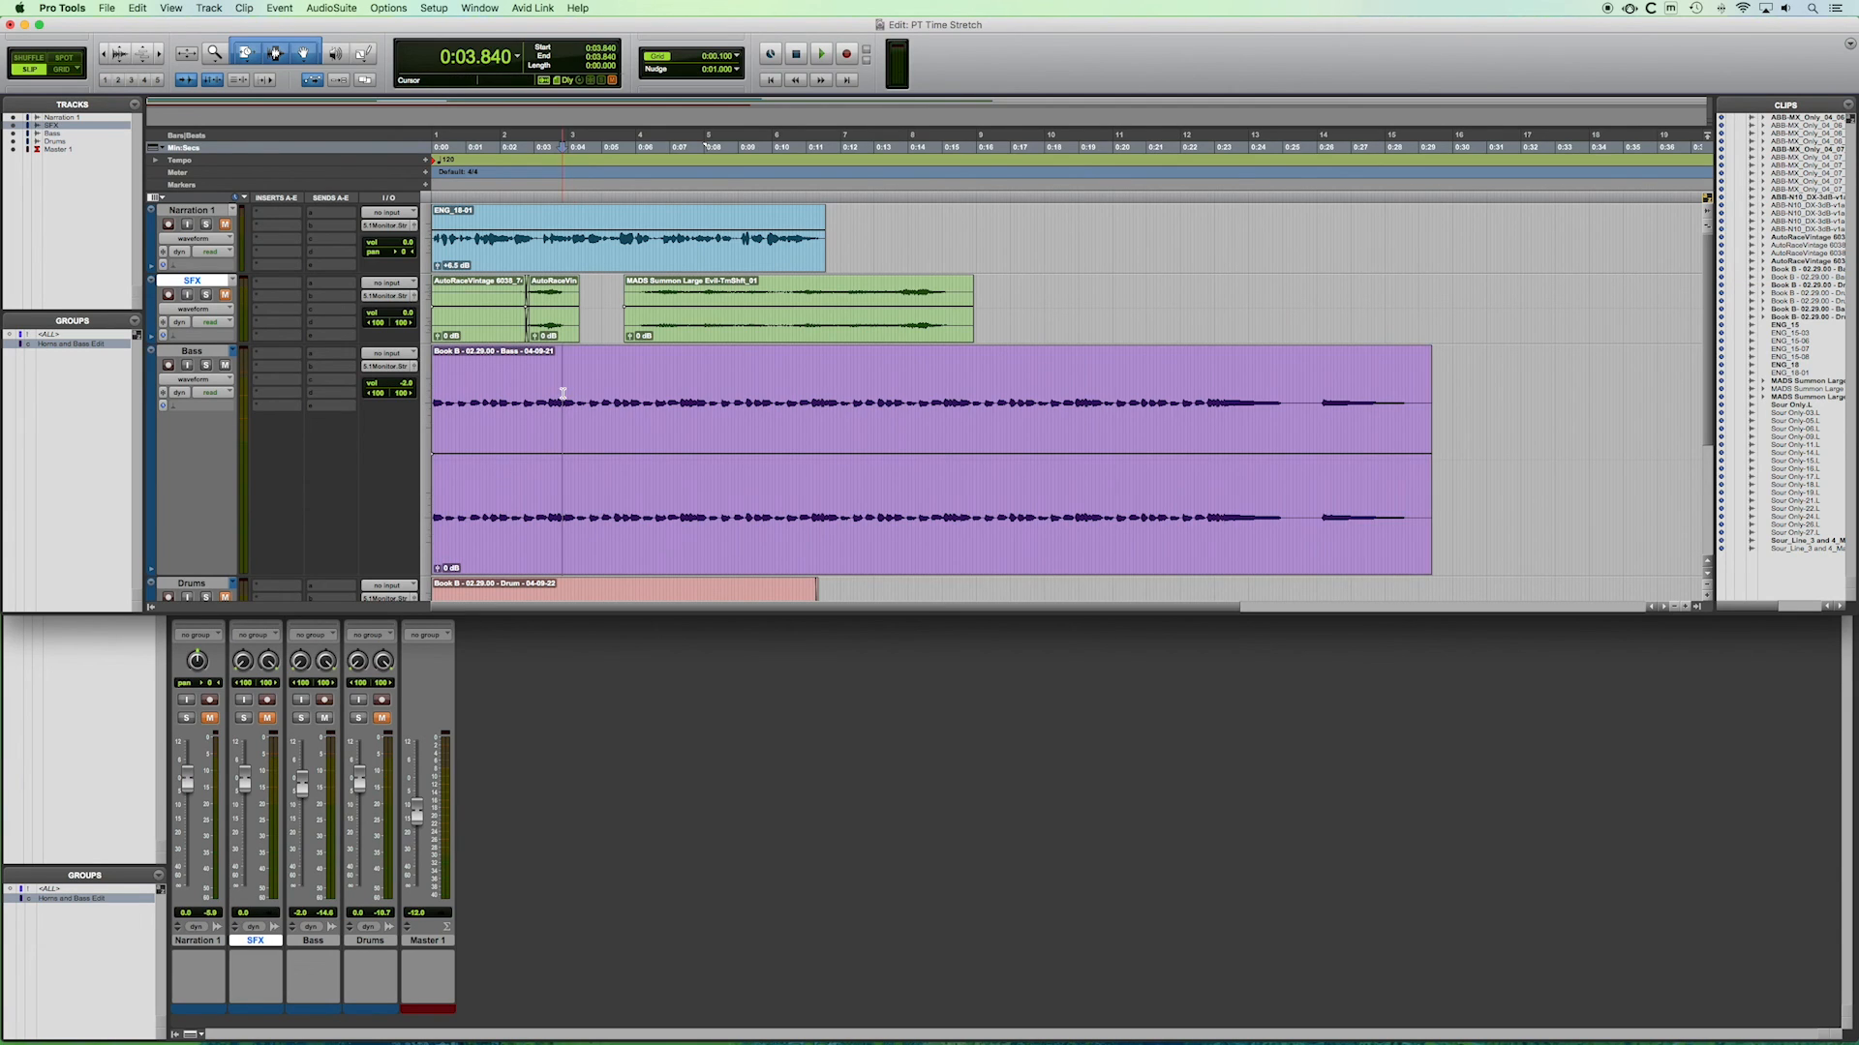
key("space")
key("space")
Split the bass clip at about 4.245 seconds and delete the part after the split.
left_click(576, 407)
key("super+e")
left_click(641, 540)
key("Delete")
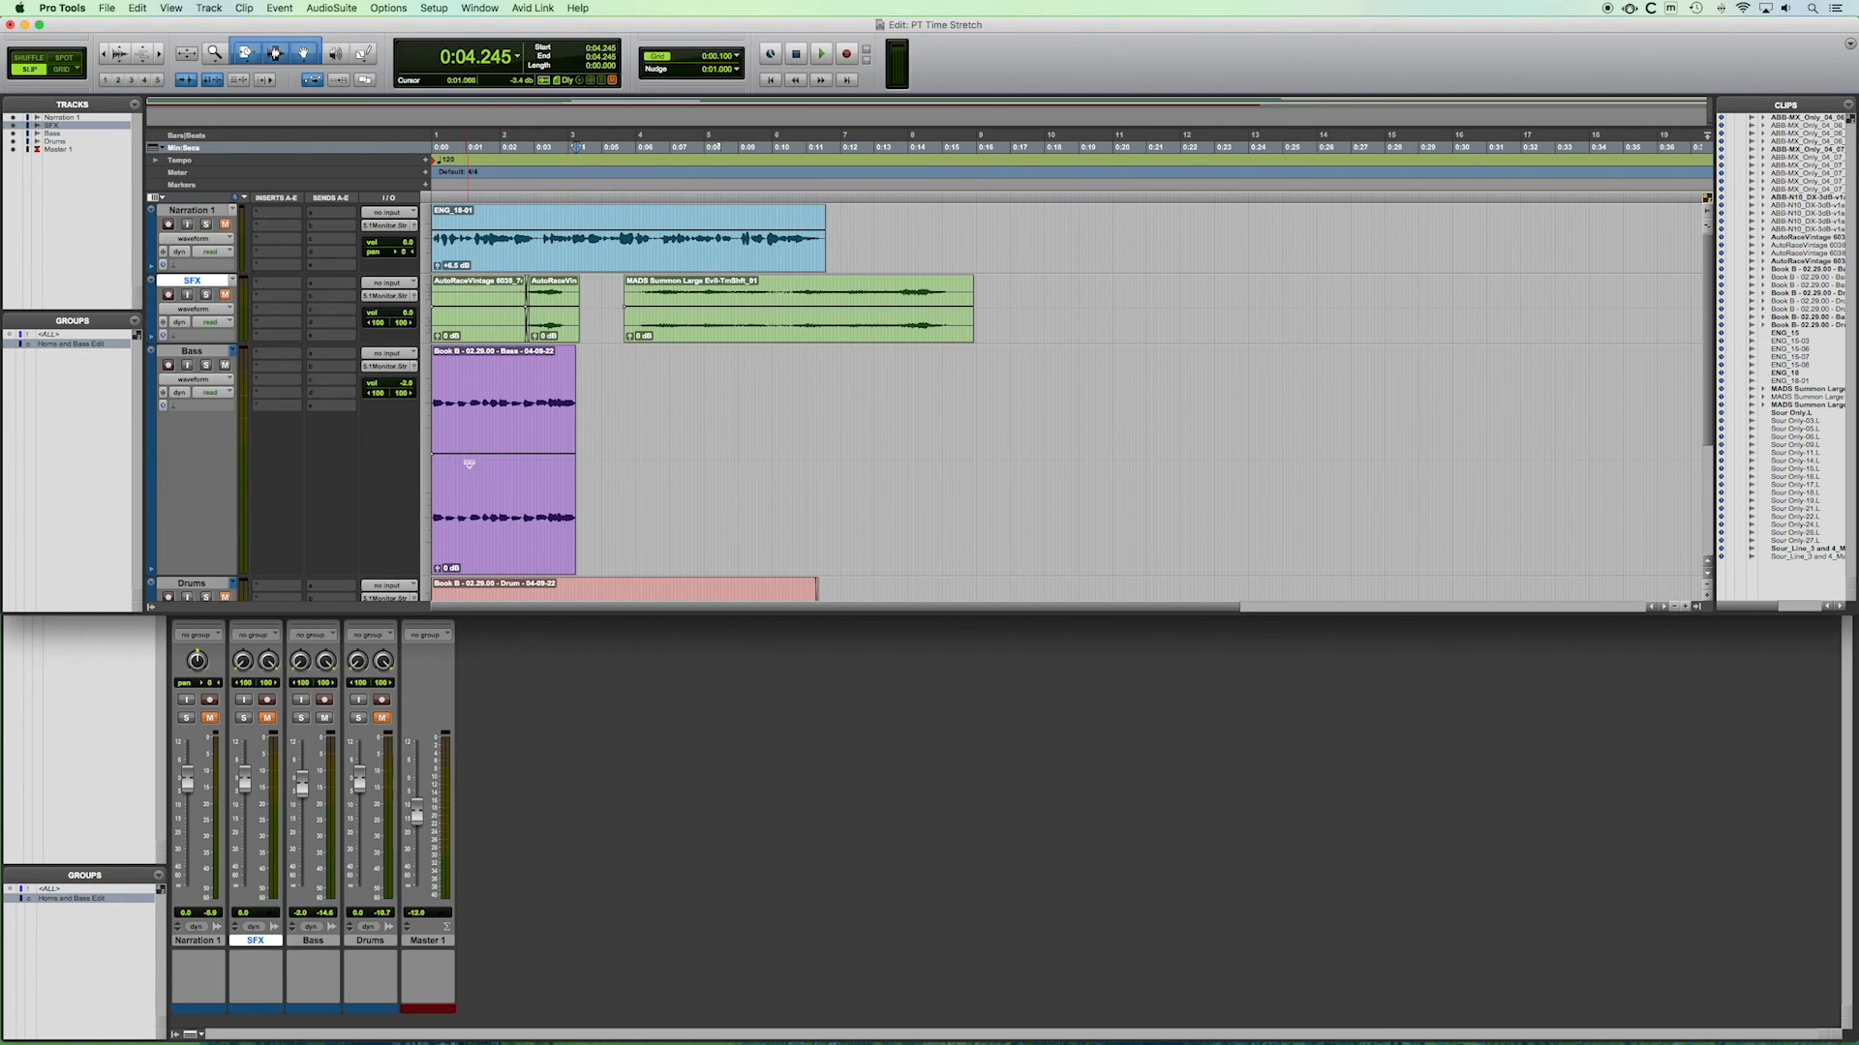
Try time-compressing the shortened bass clip to about 3.7 seconds with the TCE Trim tool, play it, and undo the compression.
key("t")
key("t")
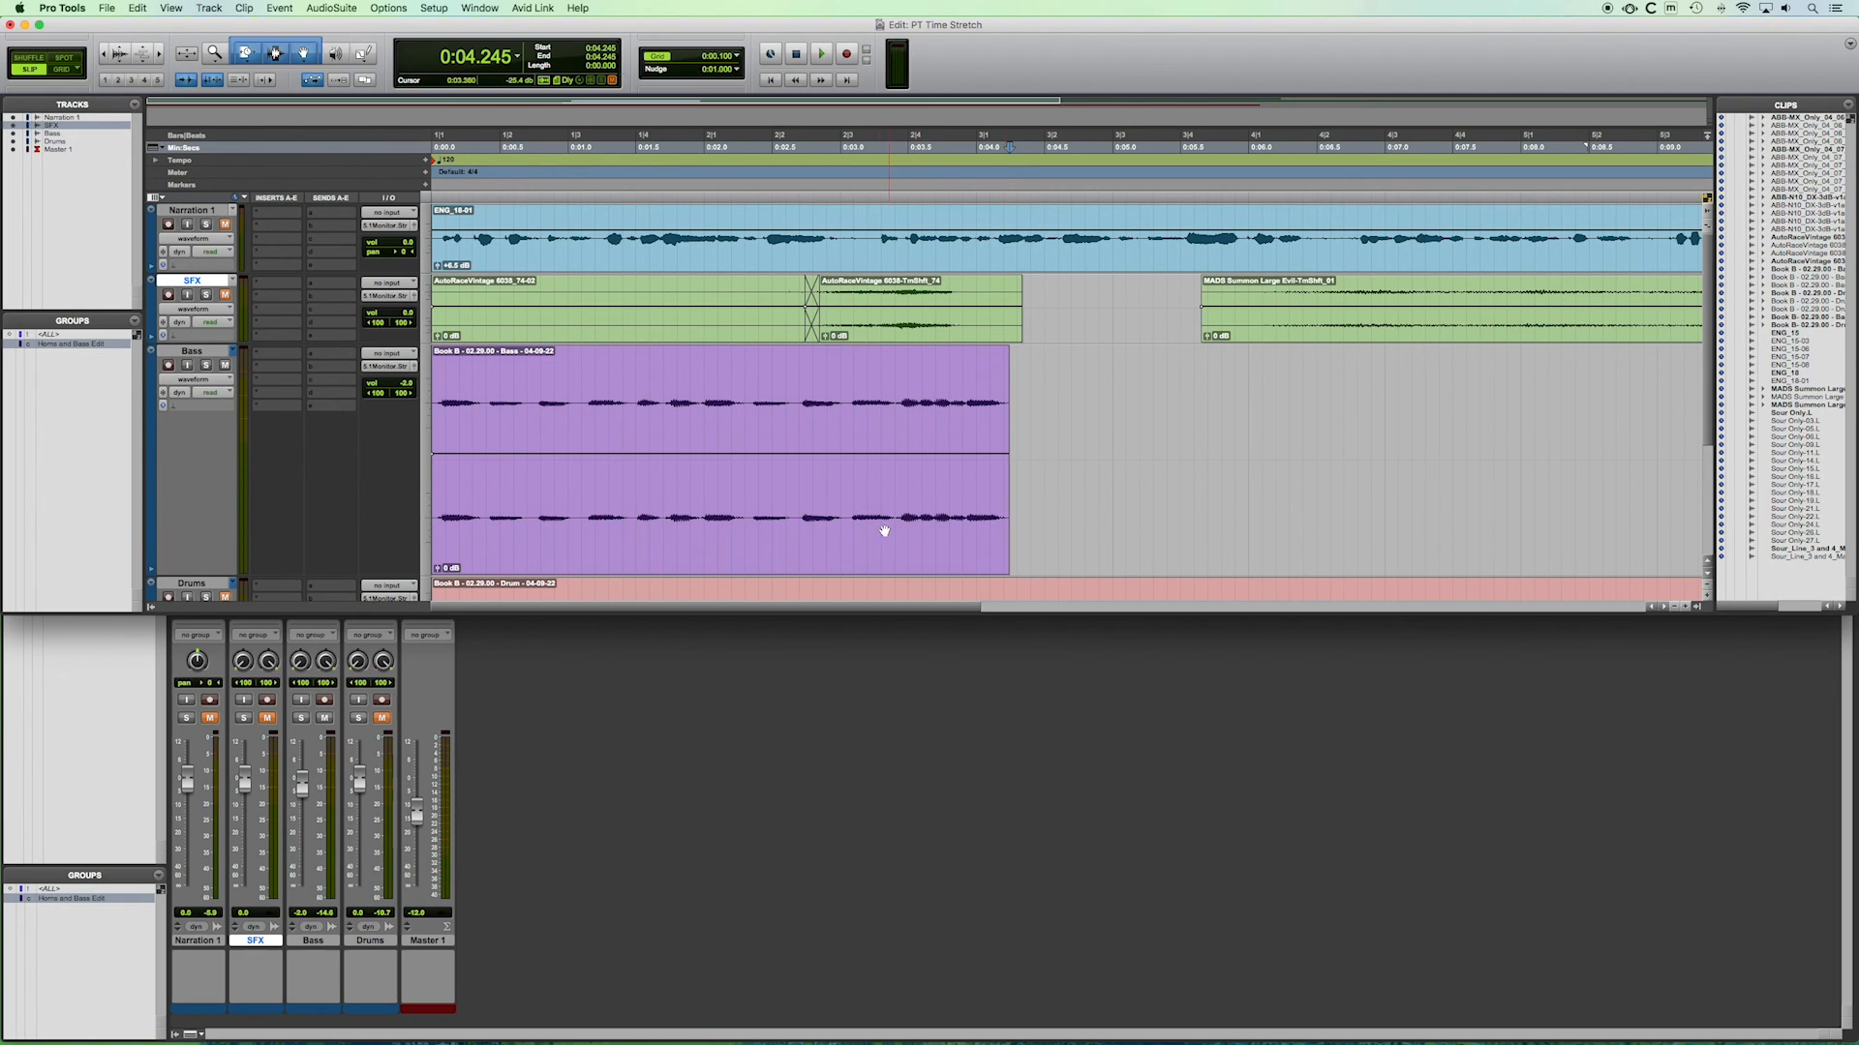
left_click(844, 544)
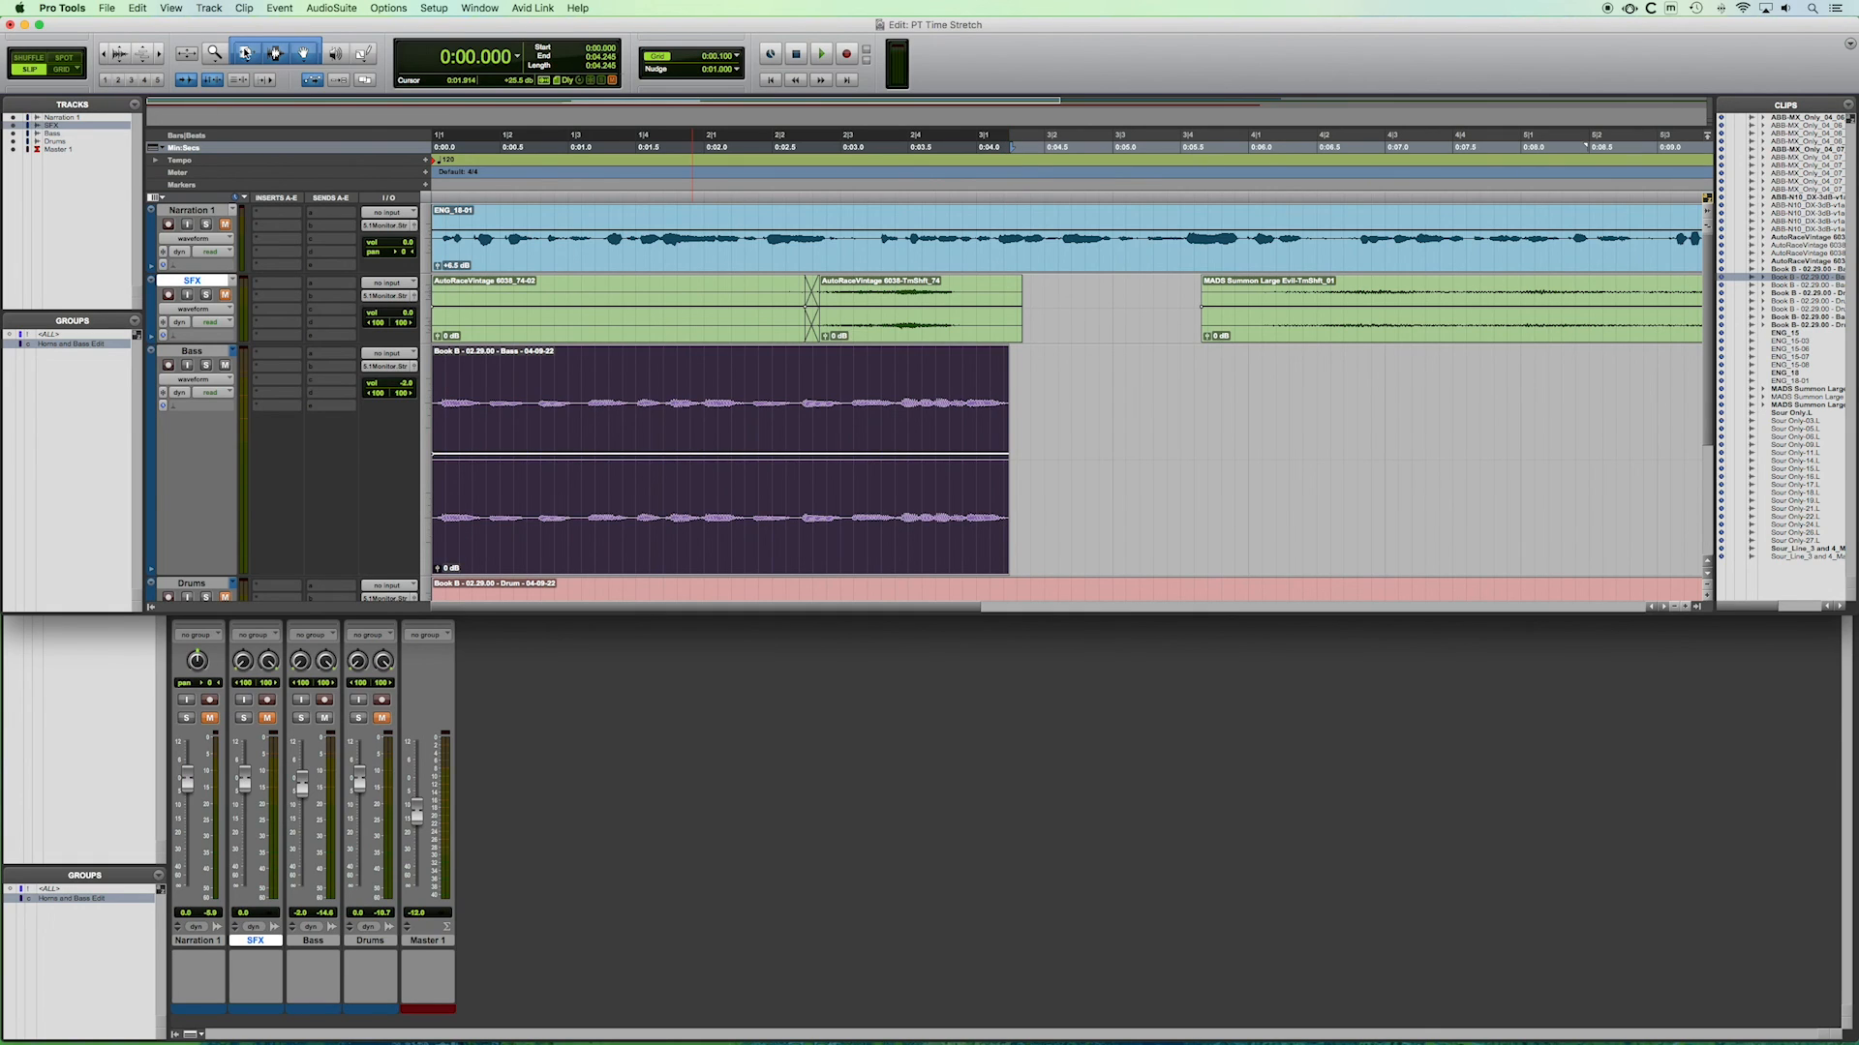
left_click(244, 54)
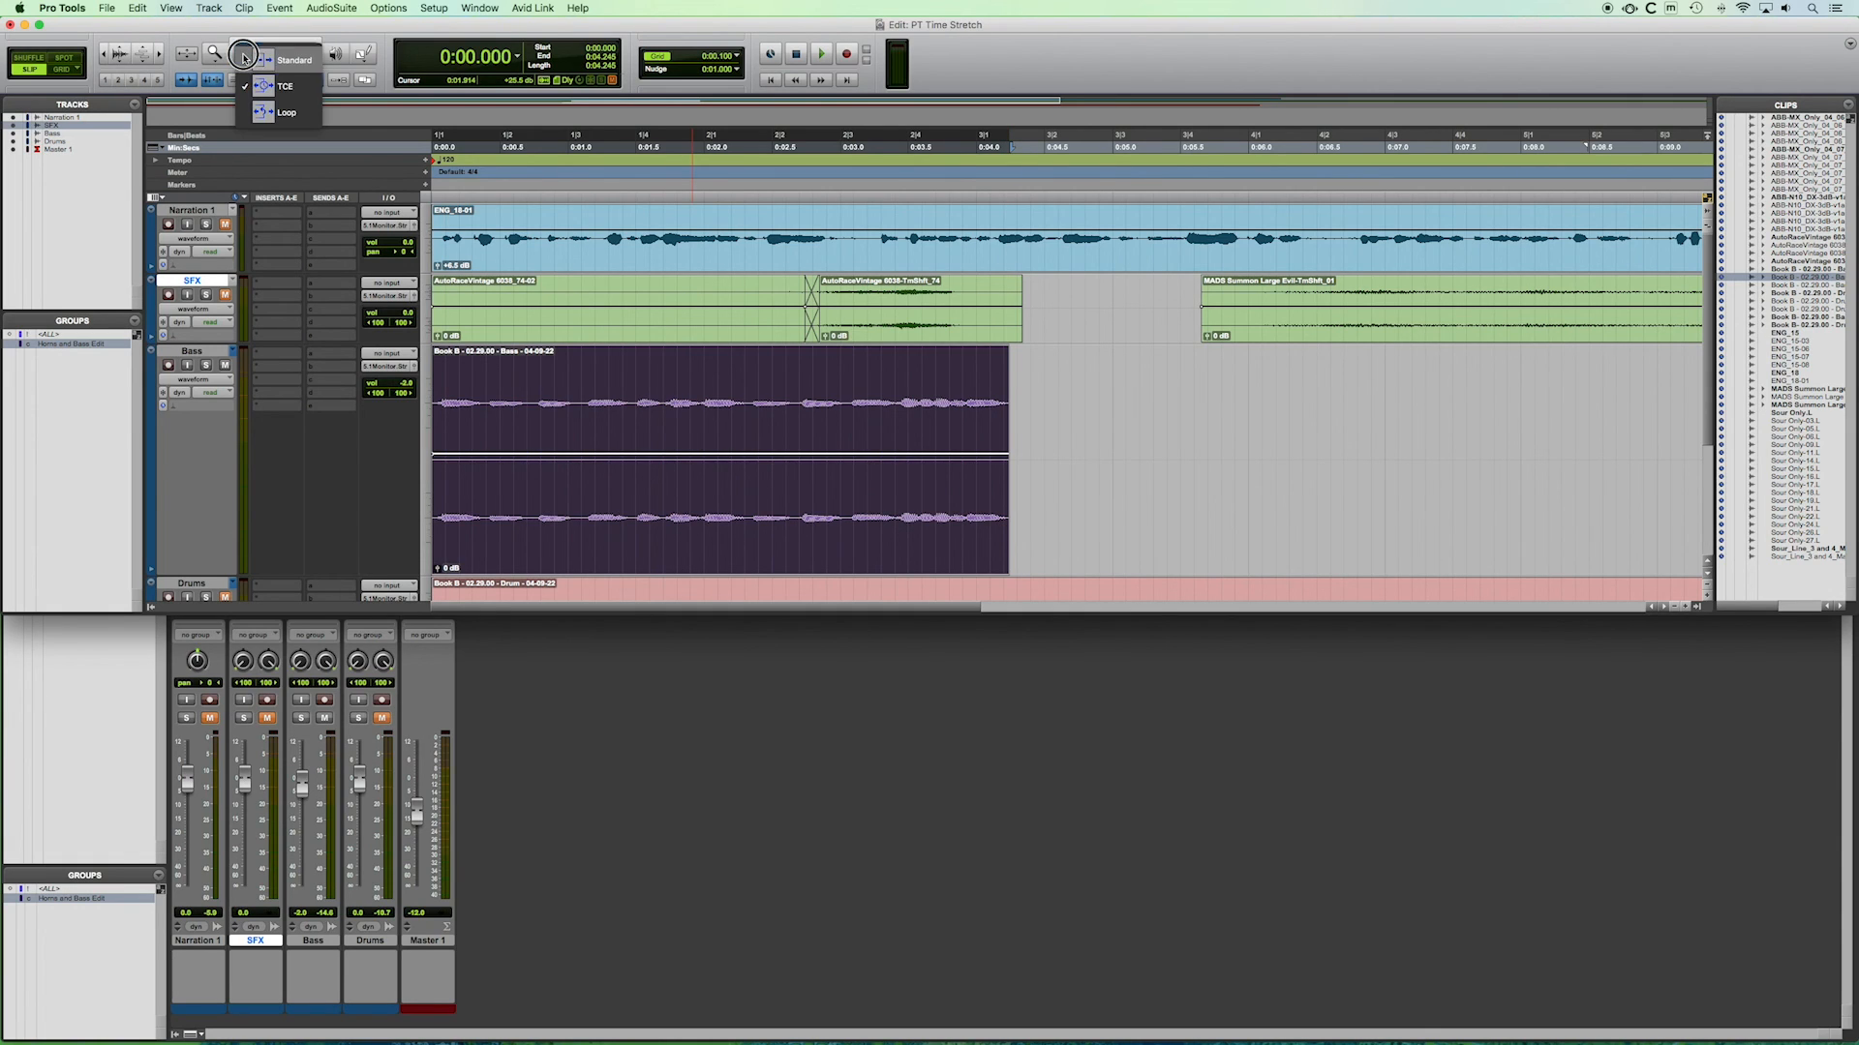
left_click(284, 87)
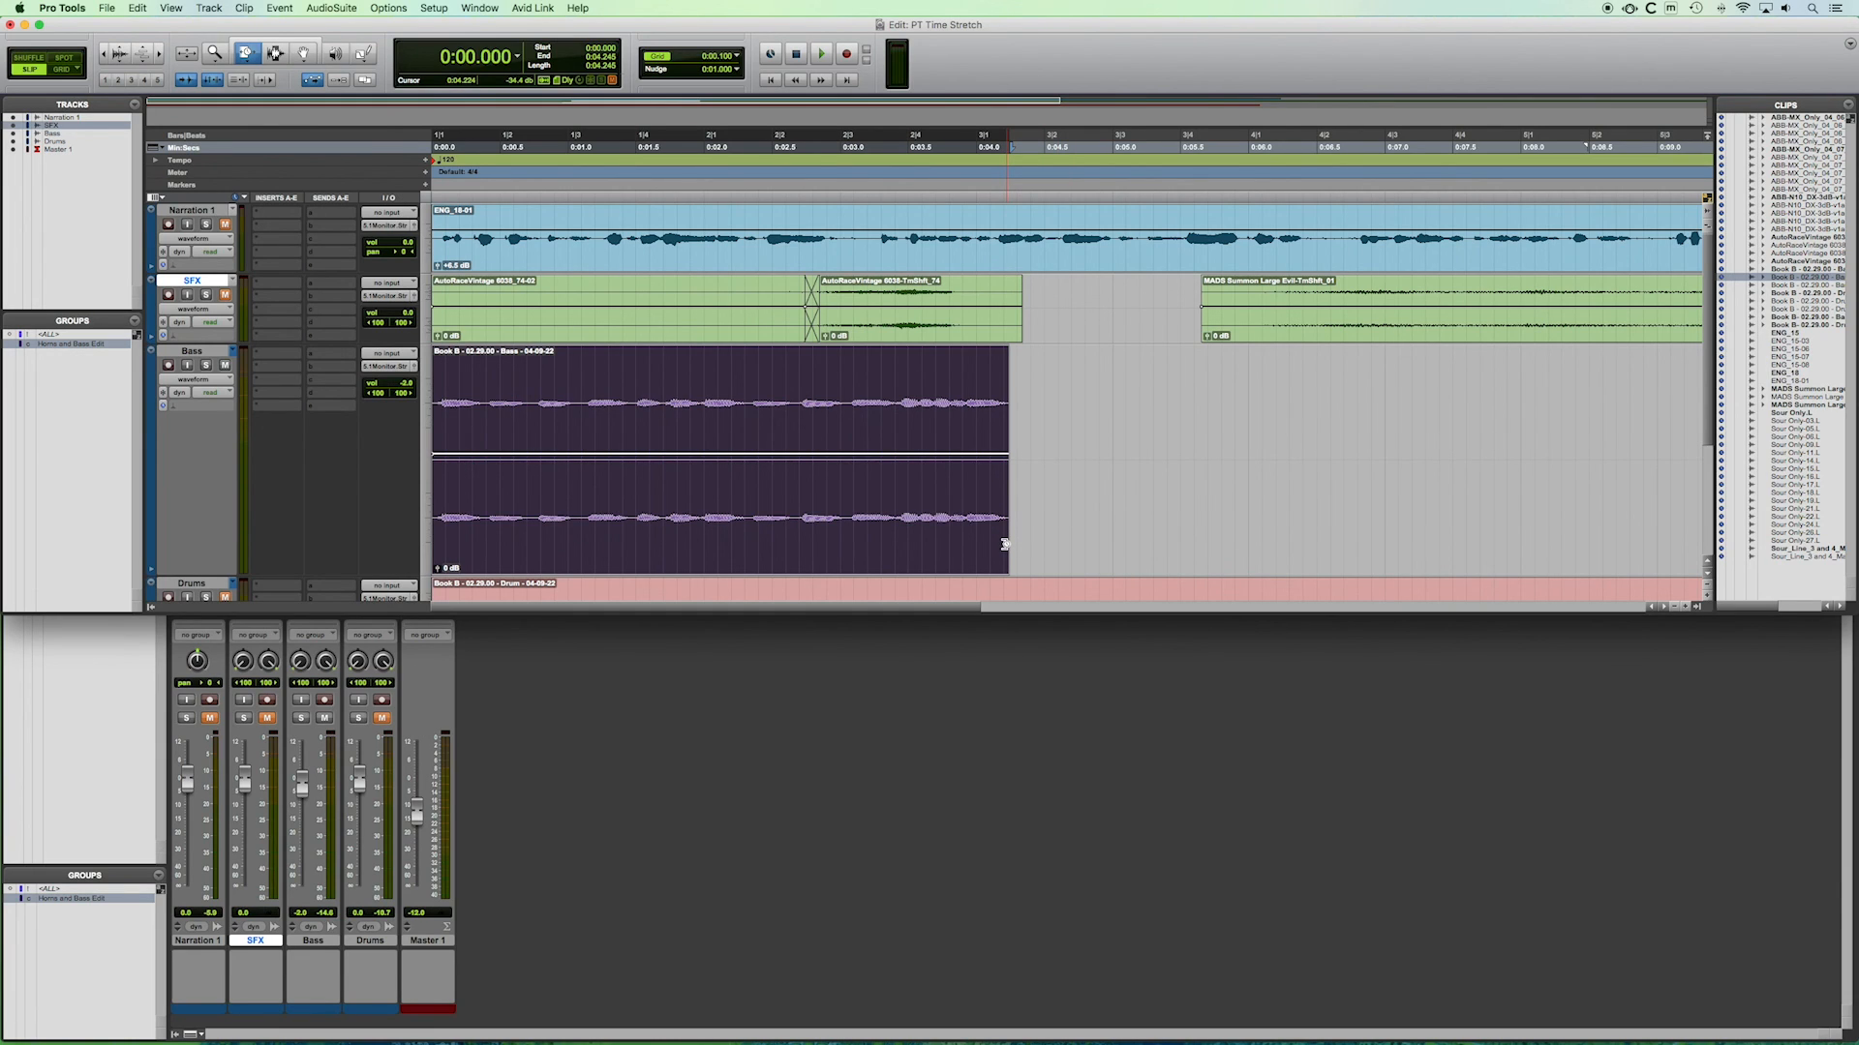
left_click_drag(1005, 544, 937, 543)
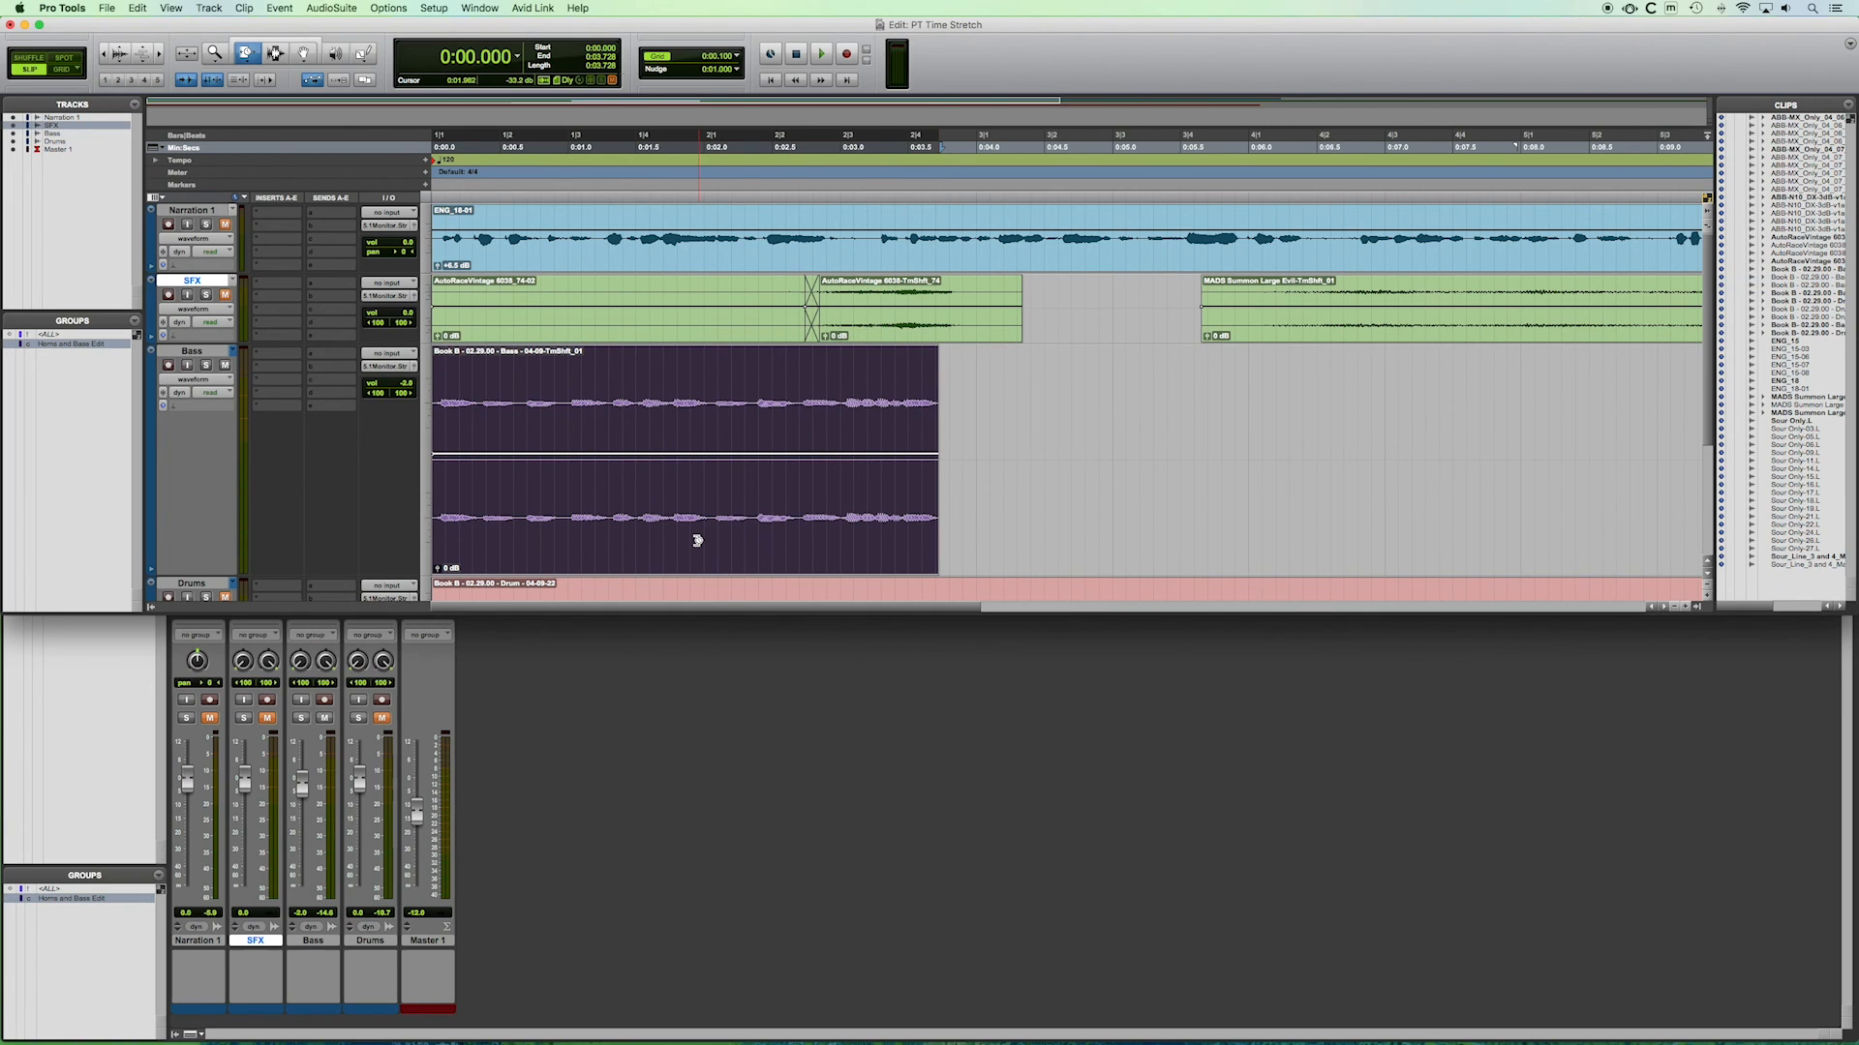
key("space")
key("super+z")
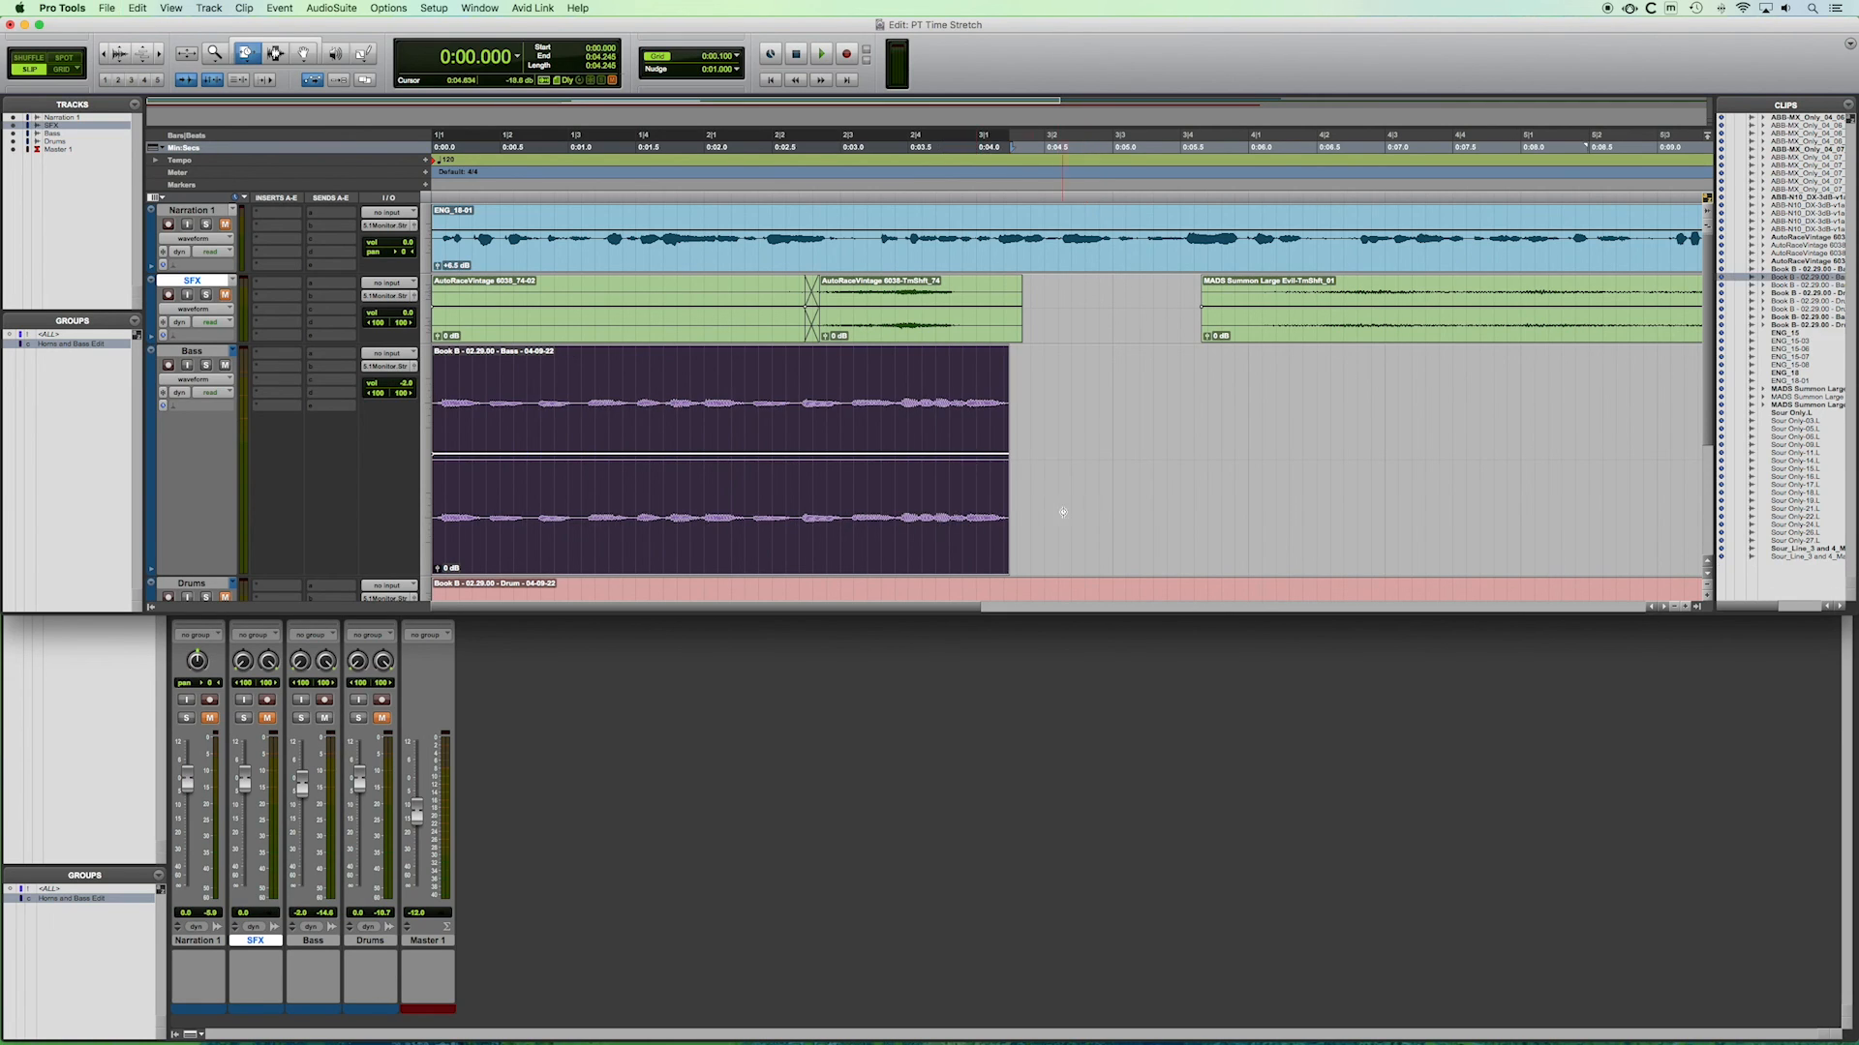
Try time-expanding the bass clip to about 4.8 seconds, play it, and undo the expansion.
left_click_drag(1009, 531, 1086, 535)
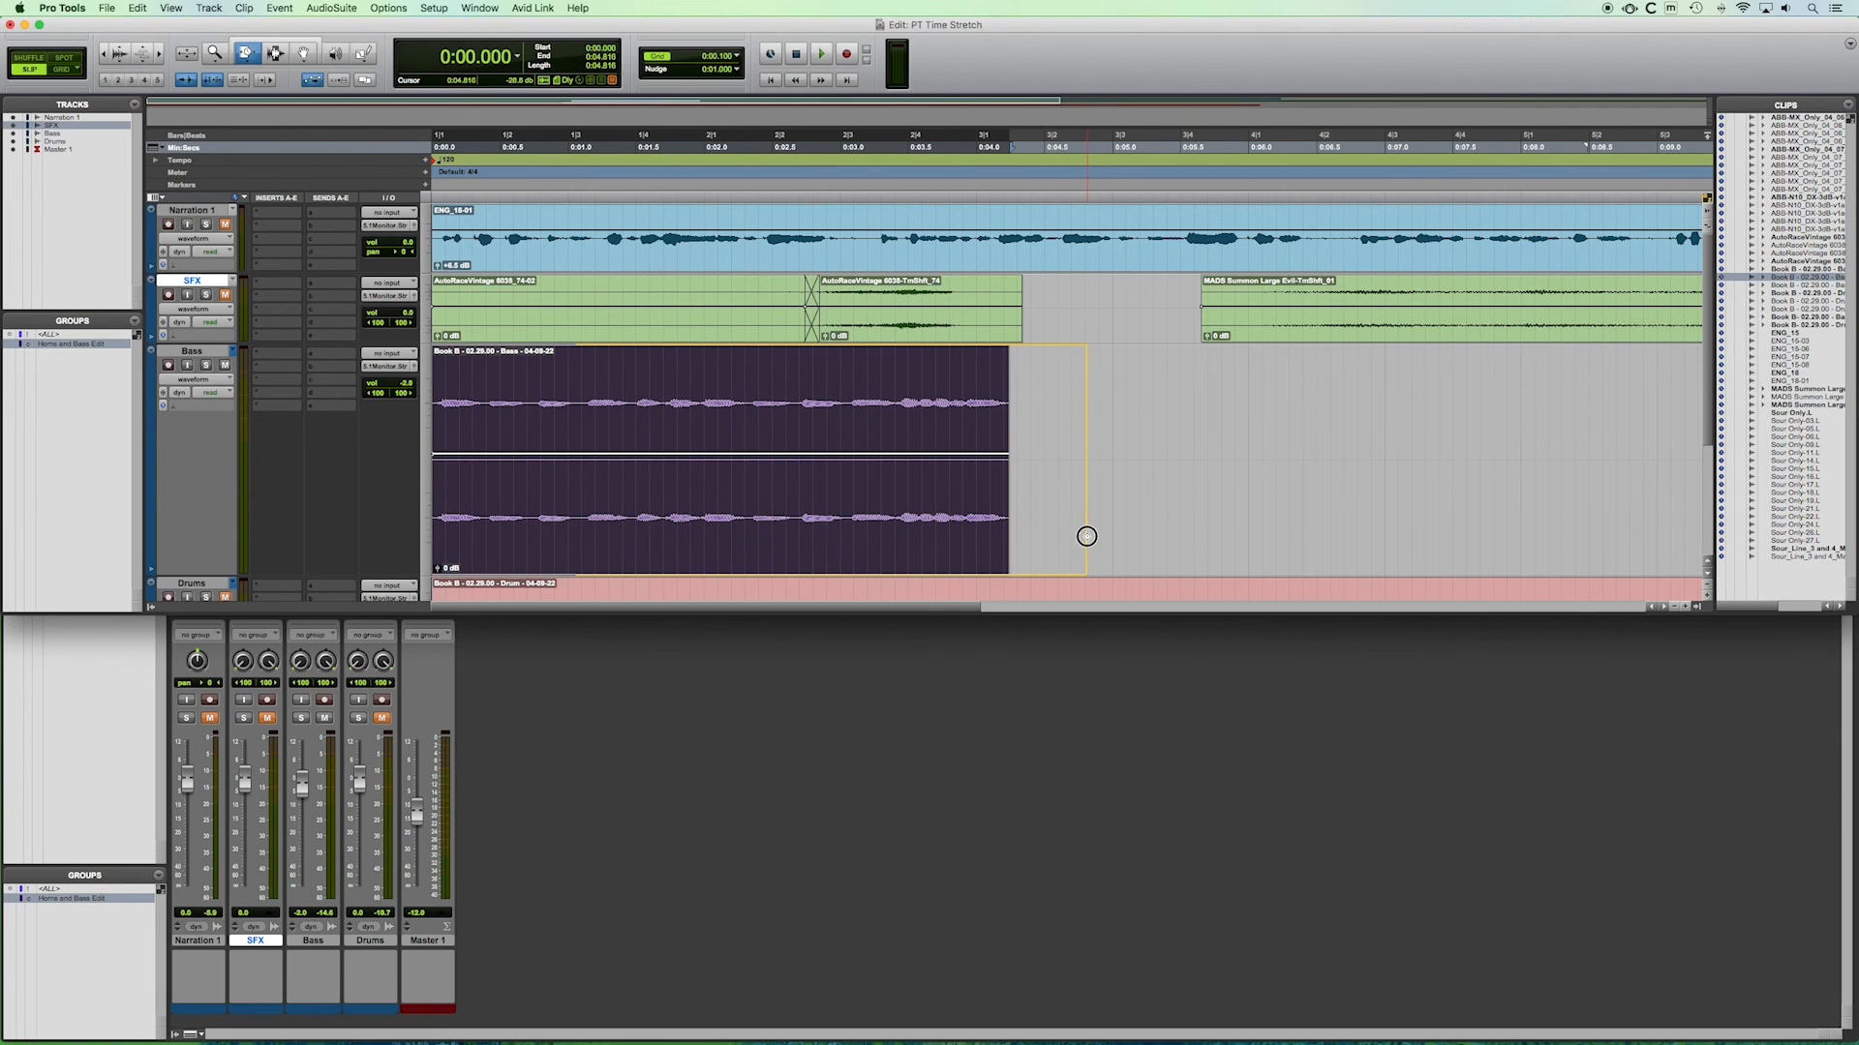
key("space")
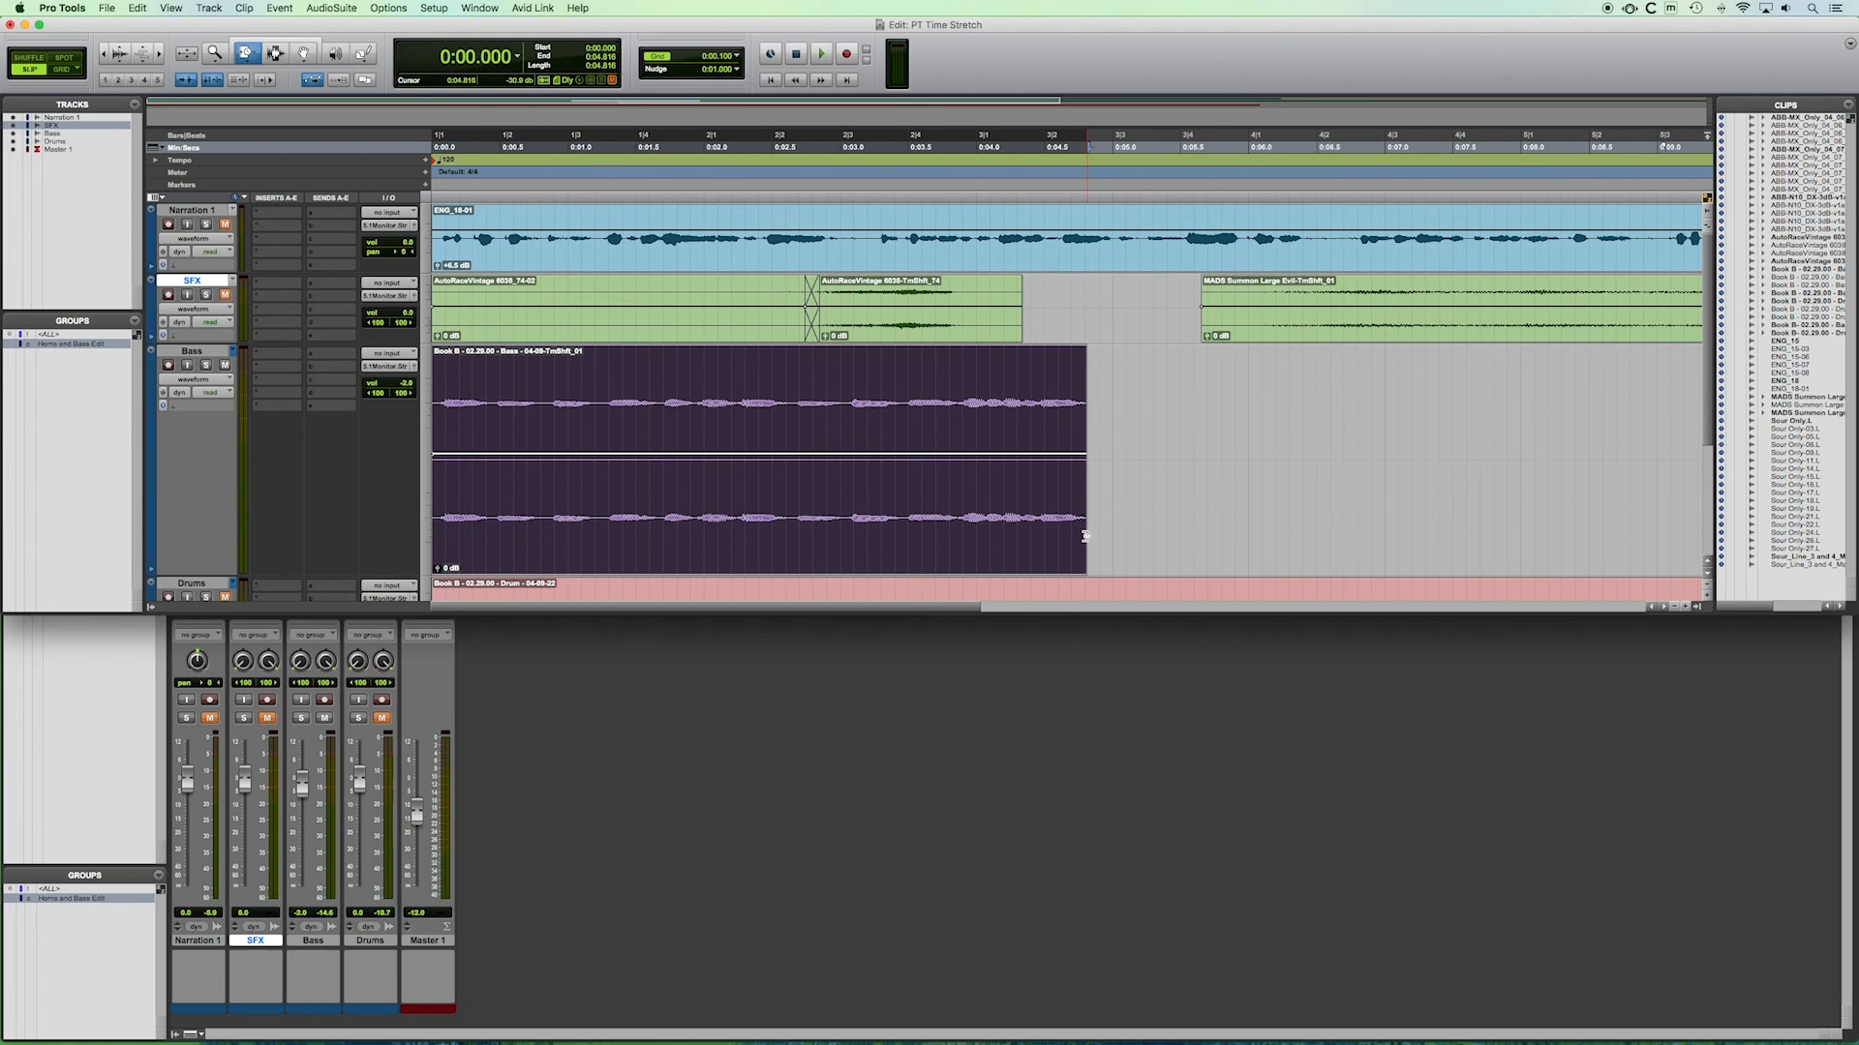
key("super+z")
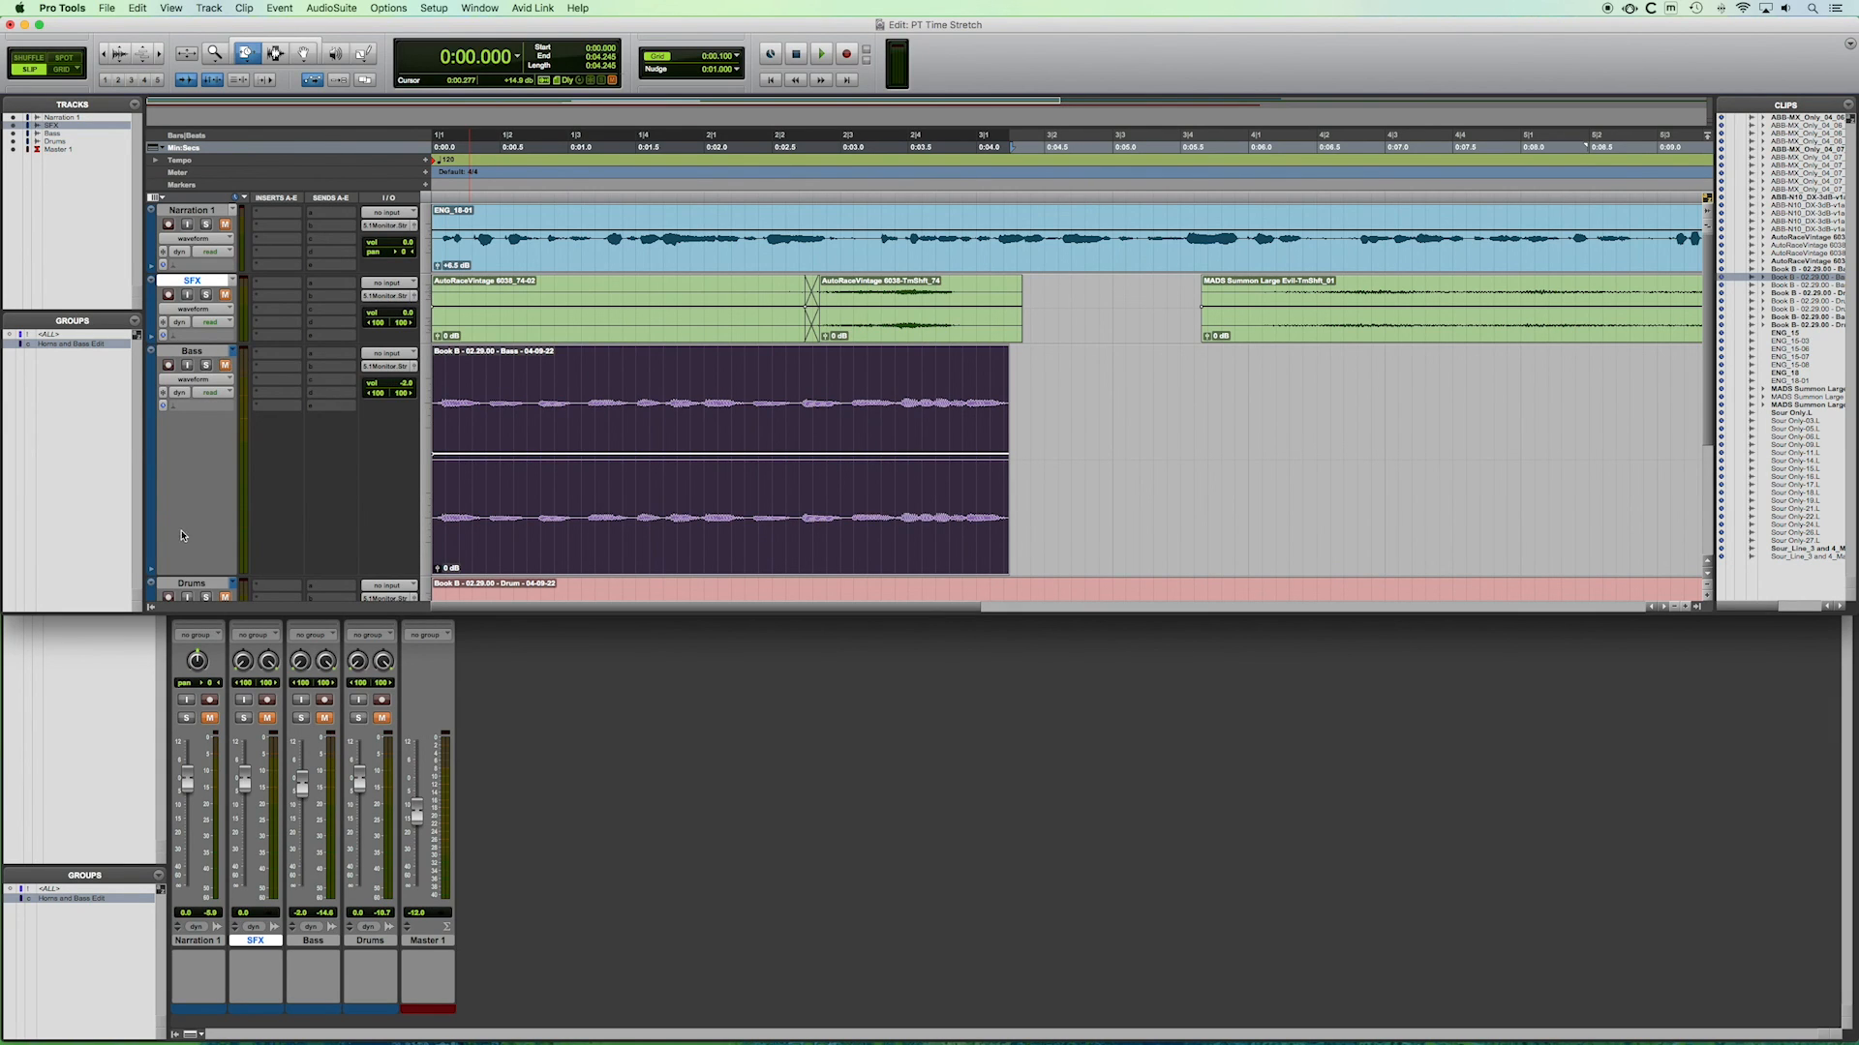
Reduce the Bass track's height and enlarge the Drums track, with the Smart tool active for working on the drum clip.
left_click_drag(201, 576, 210, 403)
left_click(184, 423)
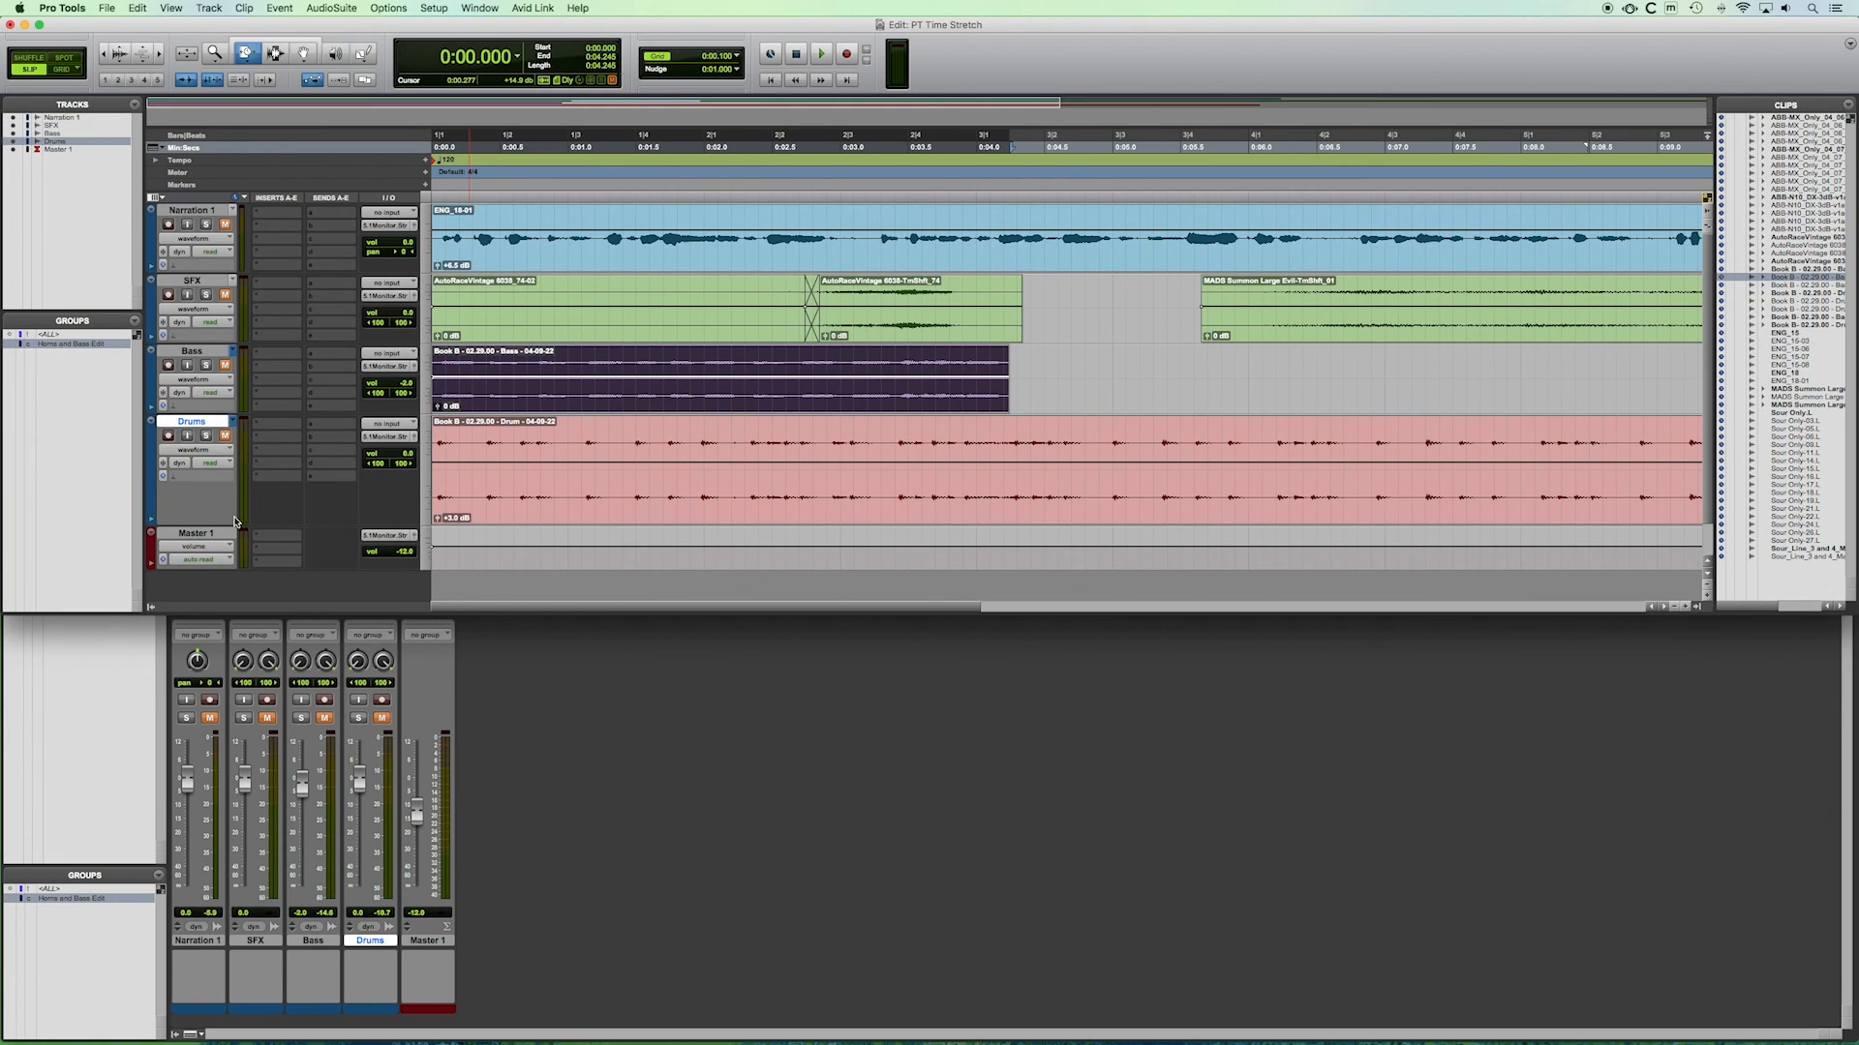
left_click_drag(214, 531, 209, 597)
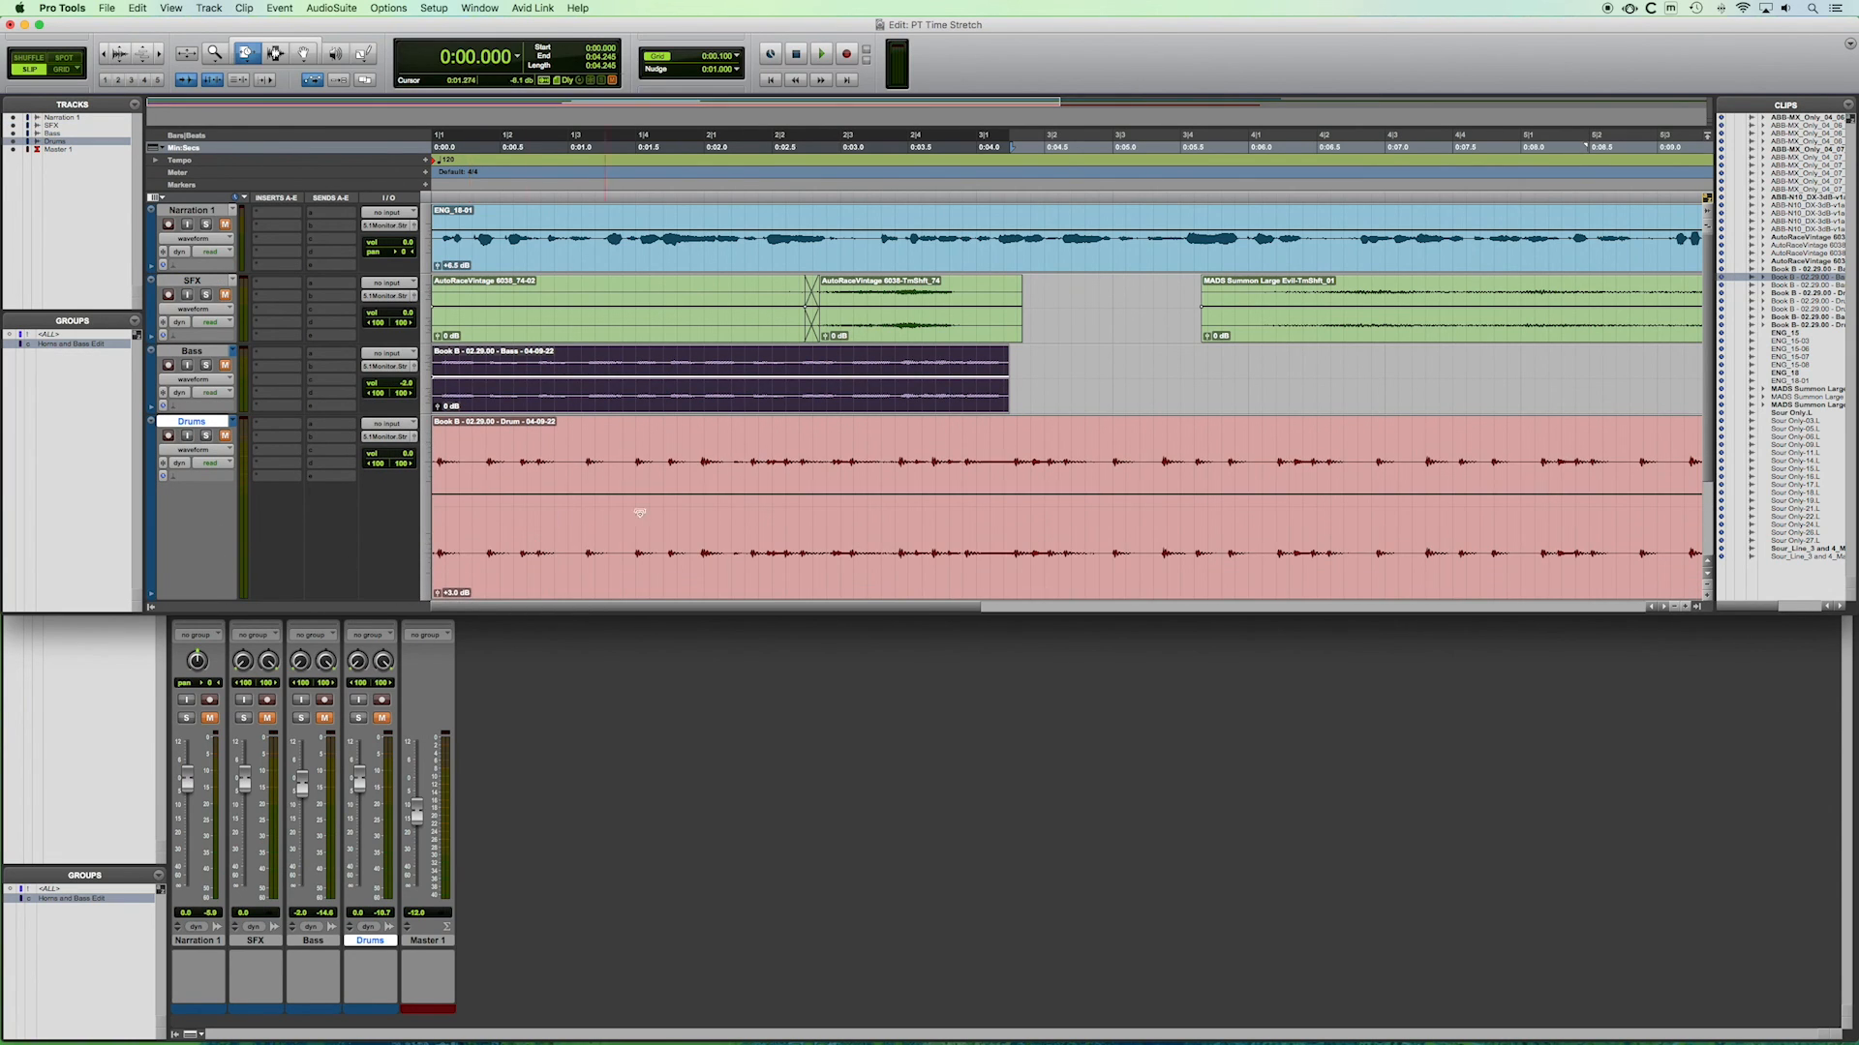
scroll(639, 512, "down", 3)
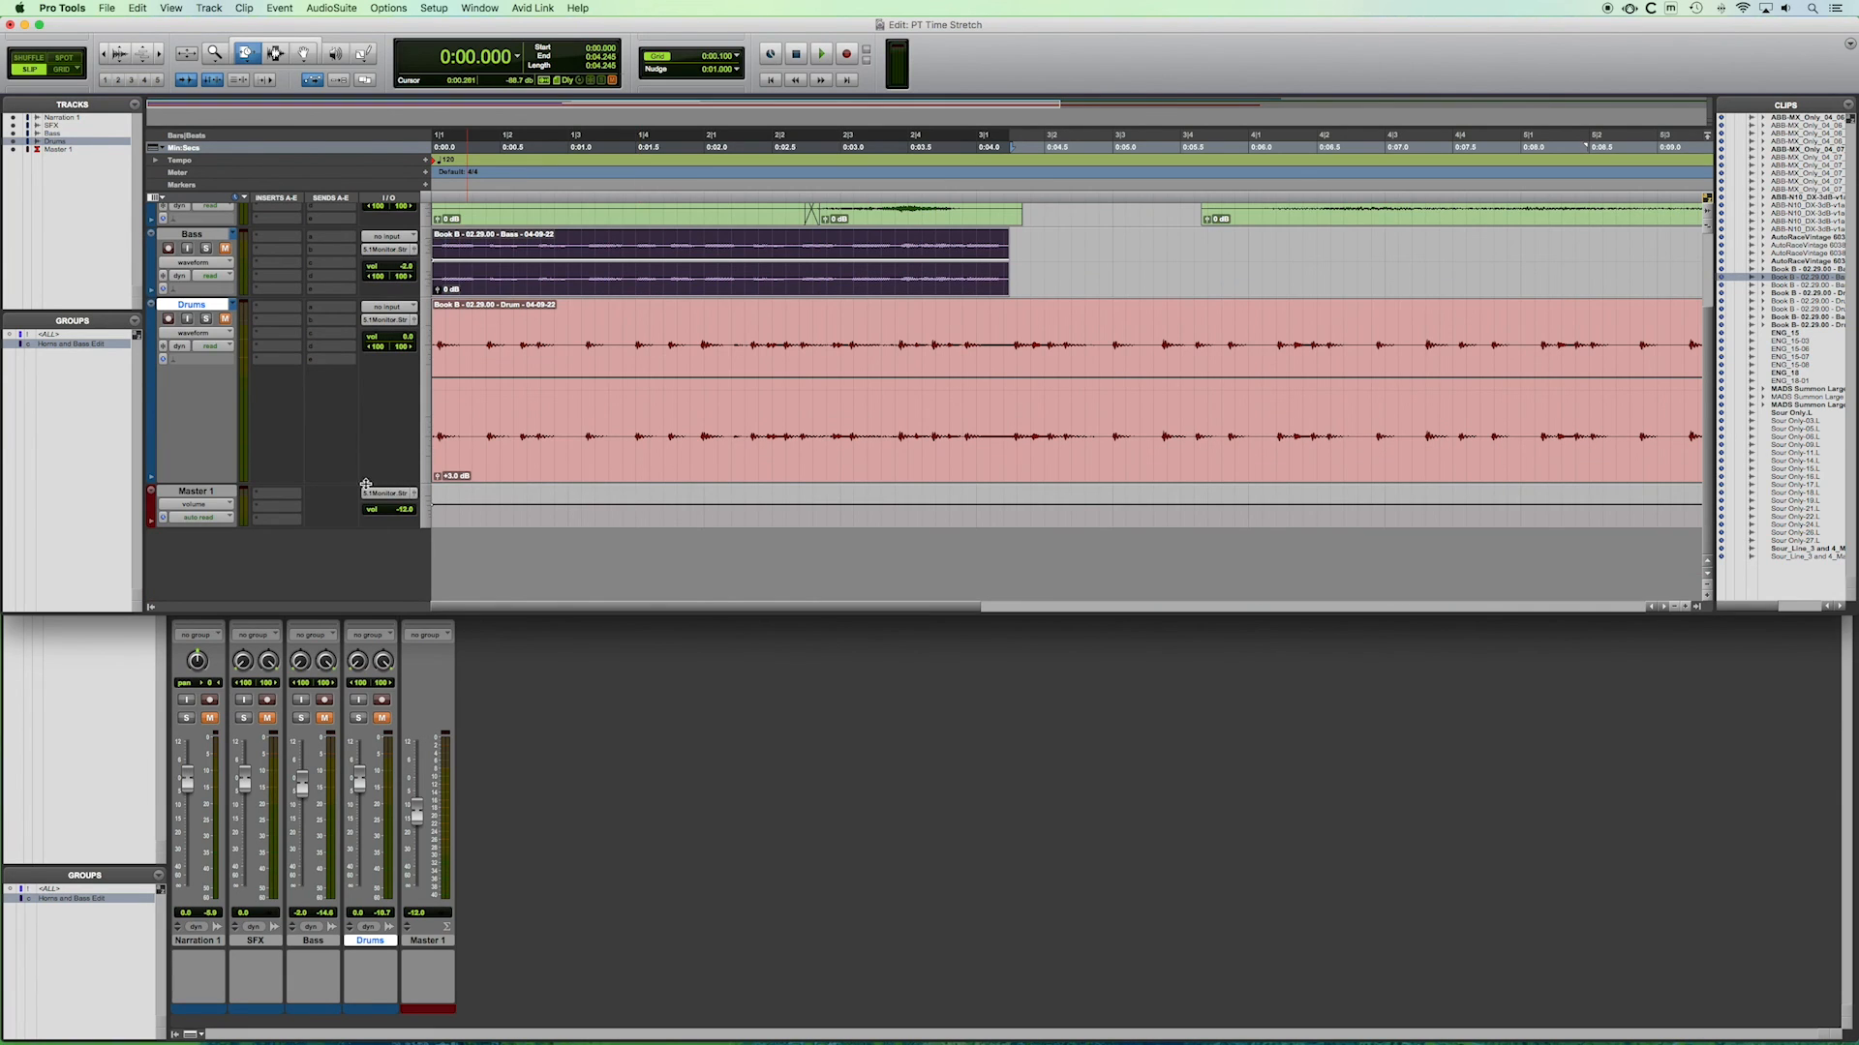
left_click_drag(210, 484, 214, 539)
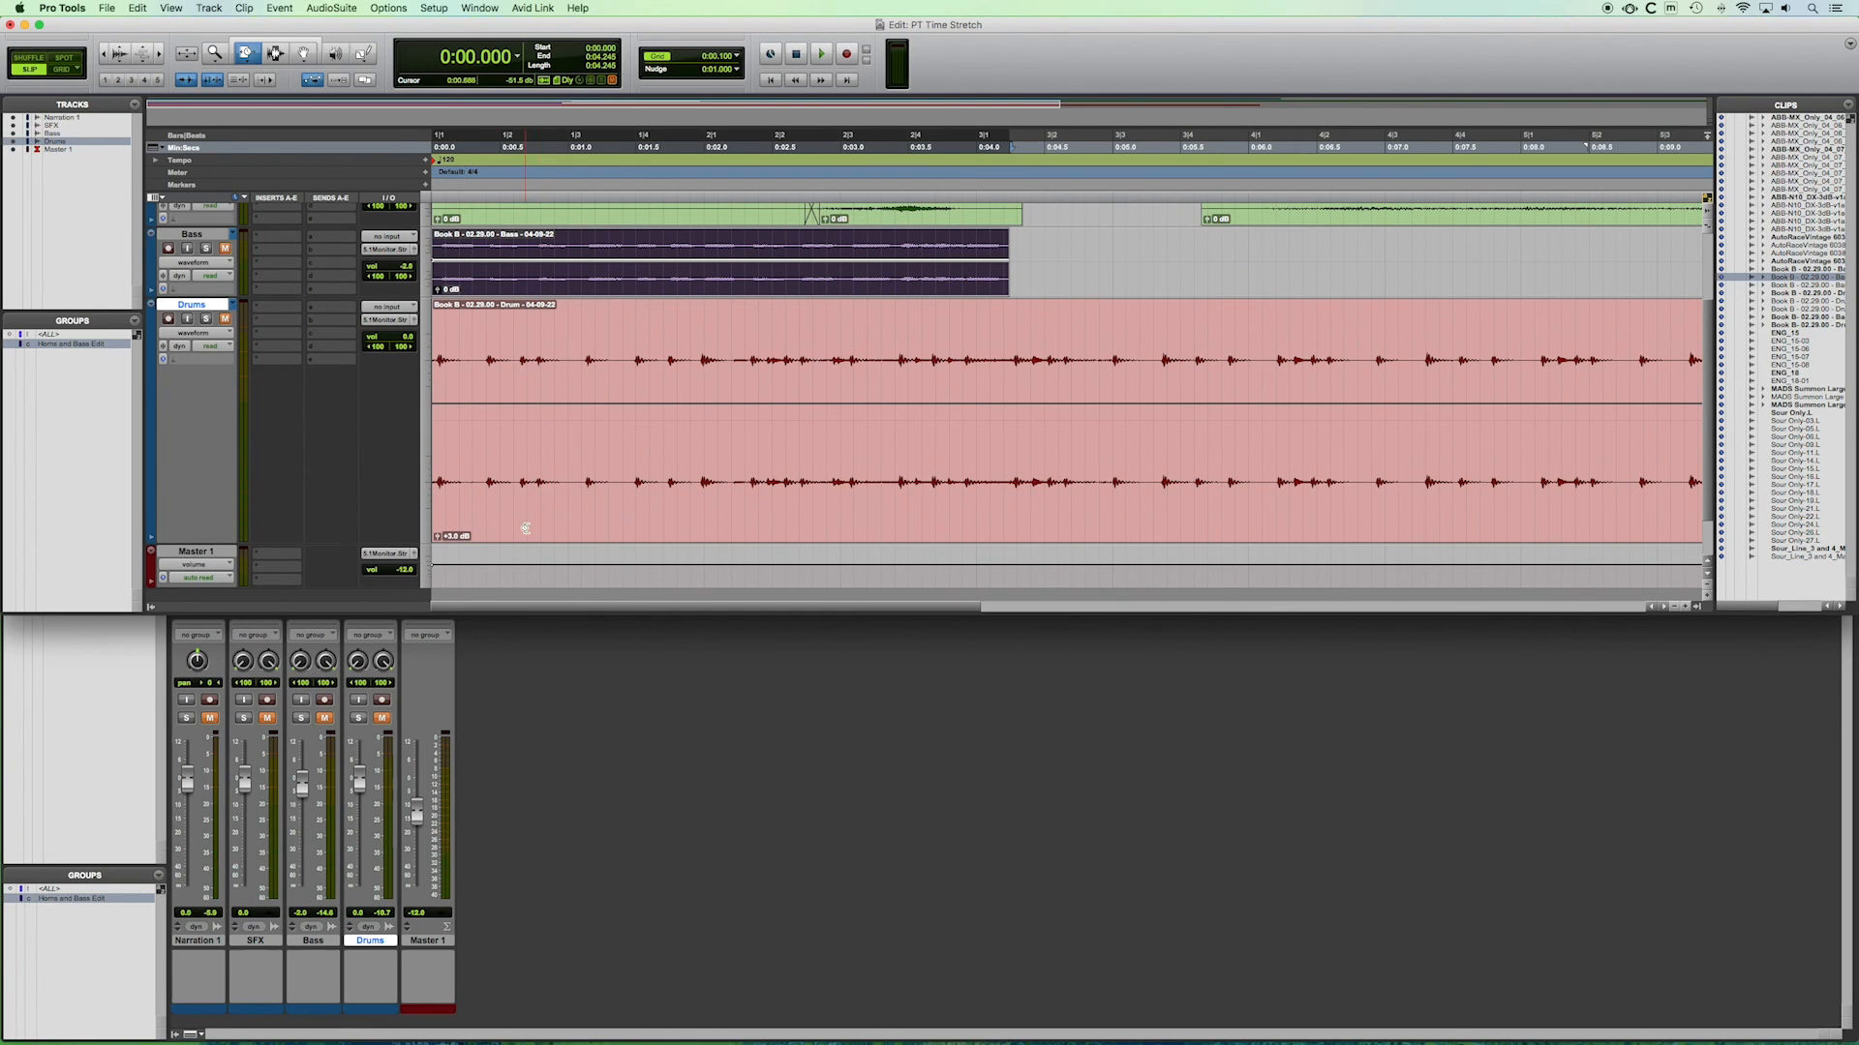
left_click(299, 64)
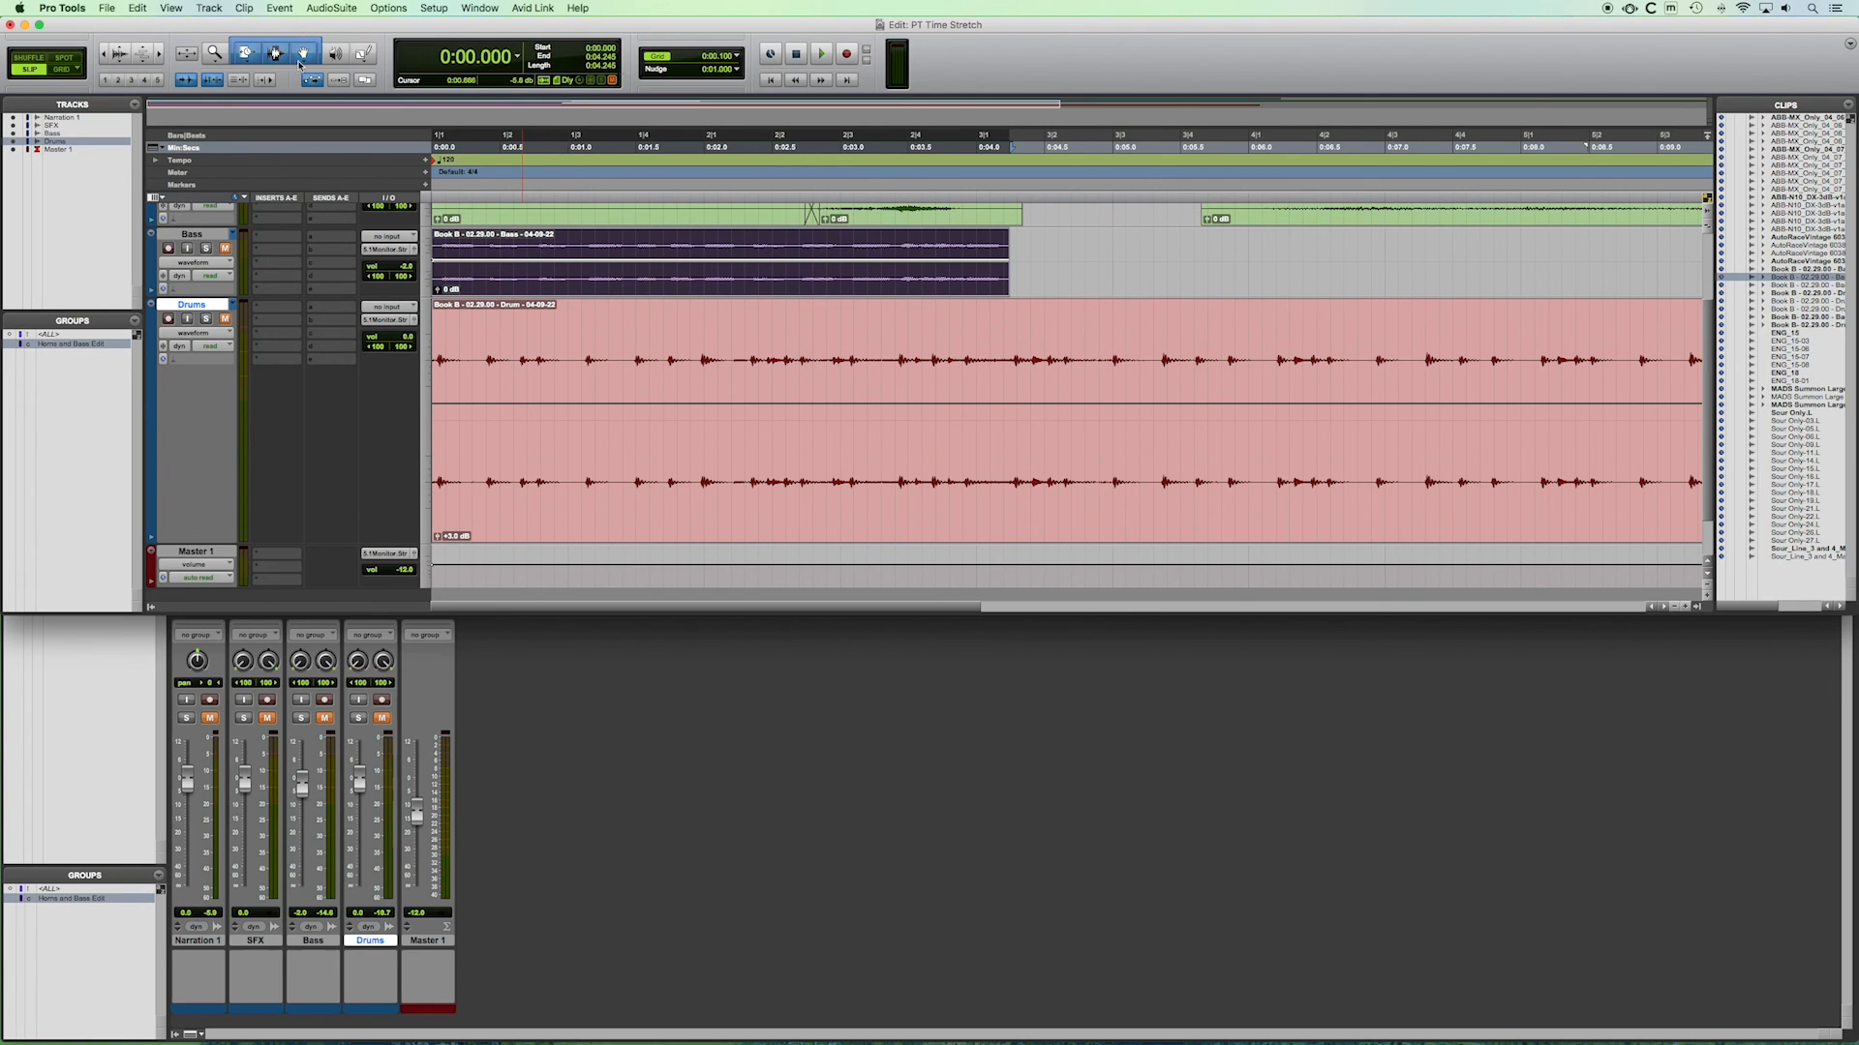
Play the drum clip from the session start twice to find where to cut it.
left_click(604, 510)
key("space")
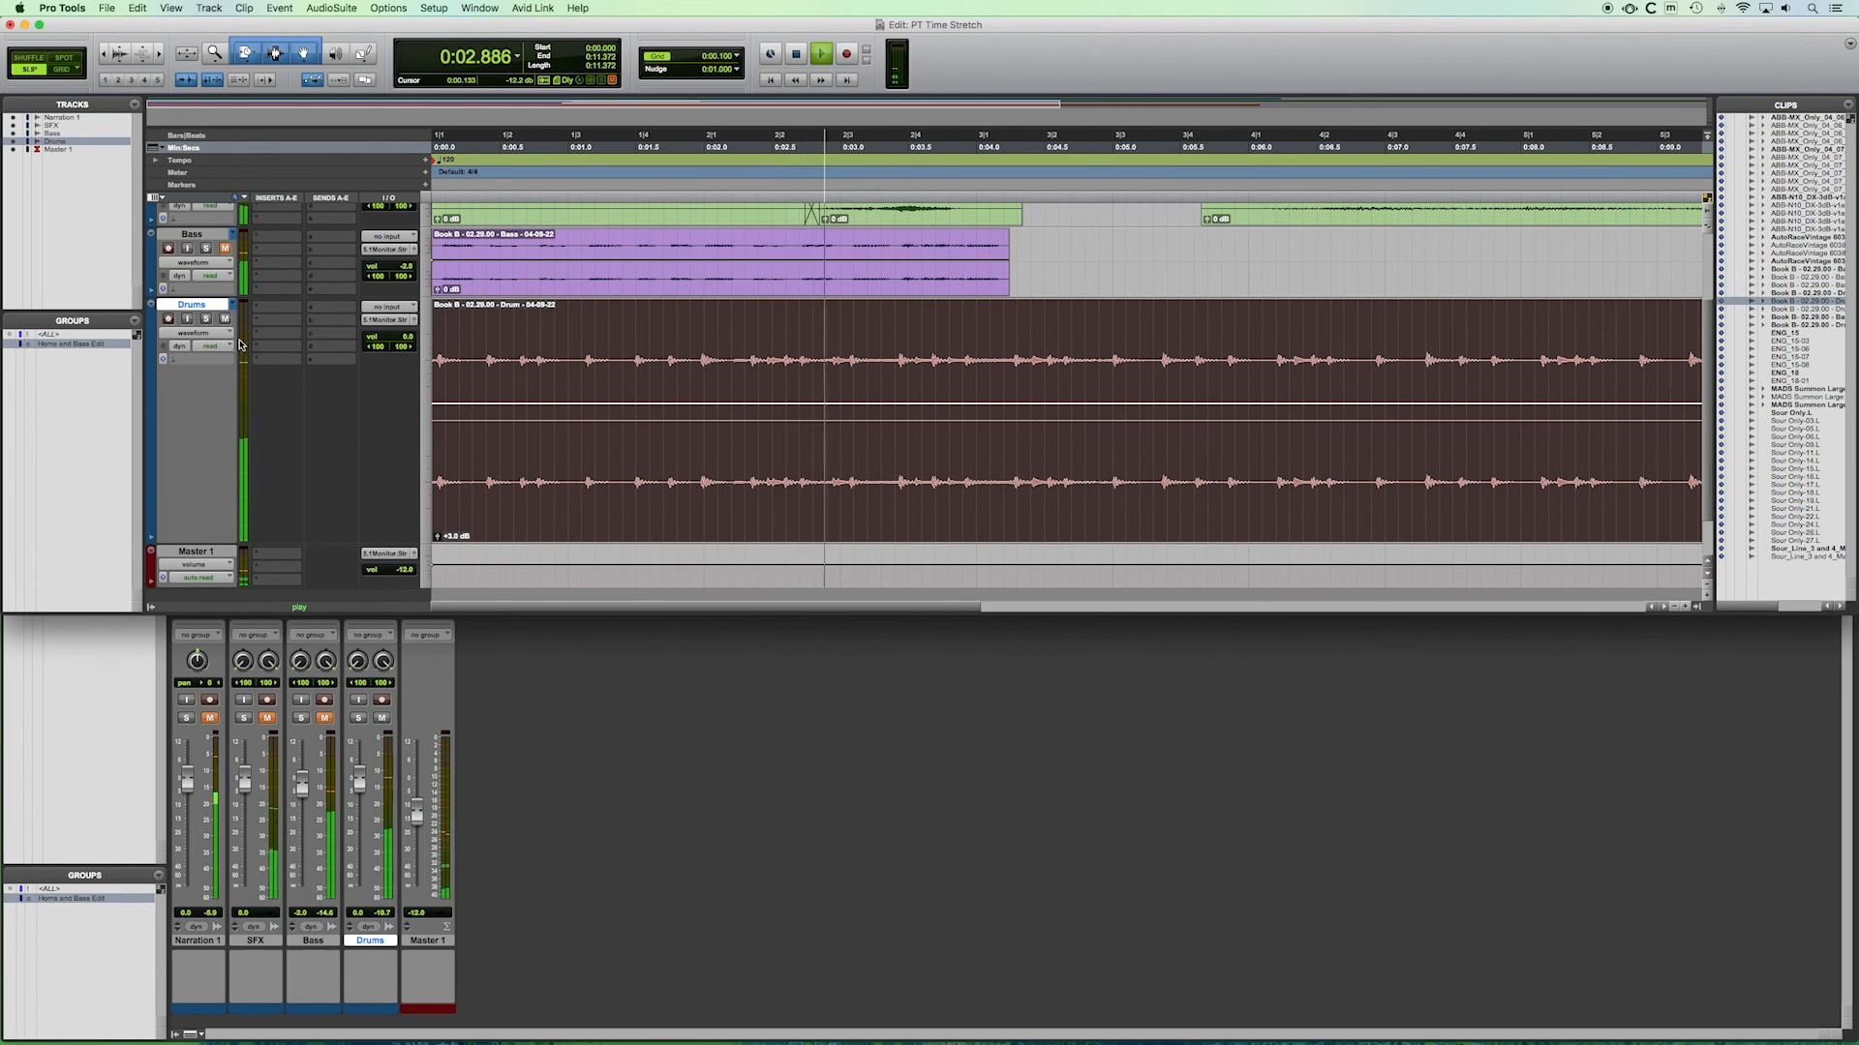
key("super+bracketleft")
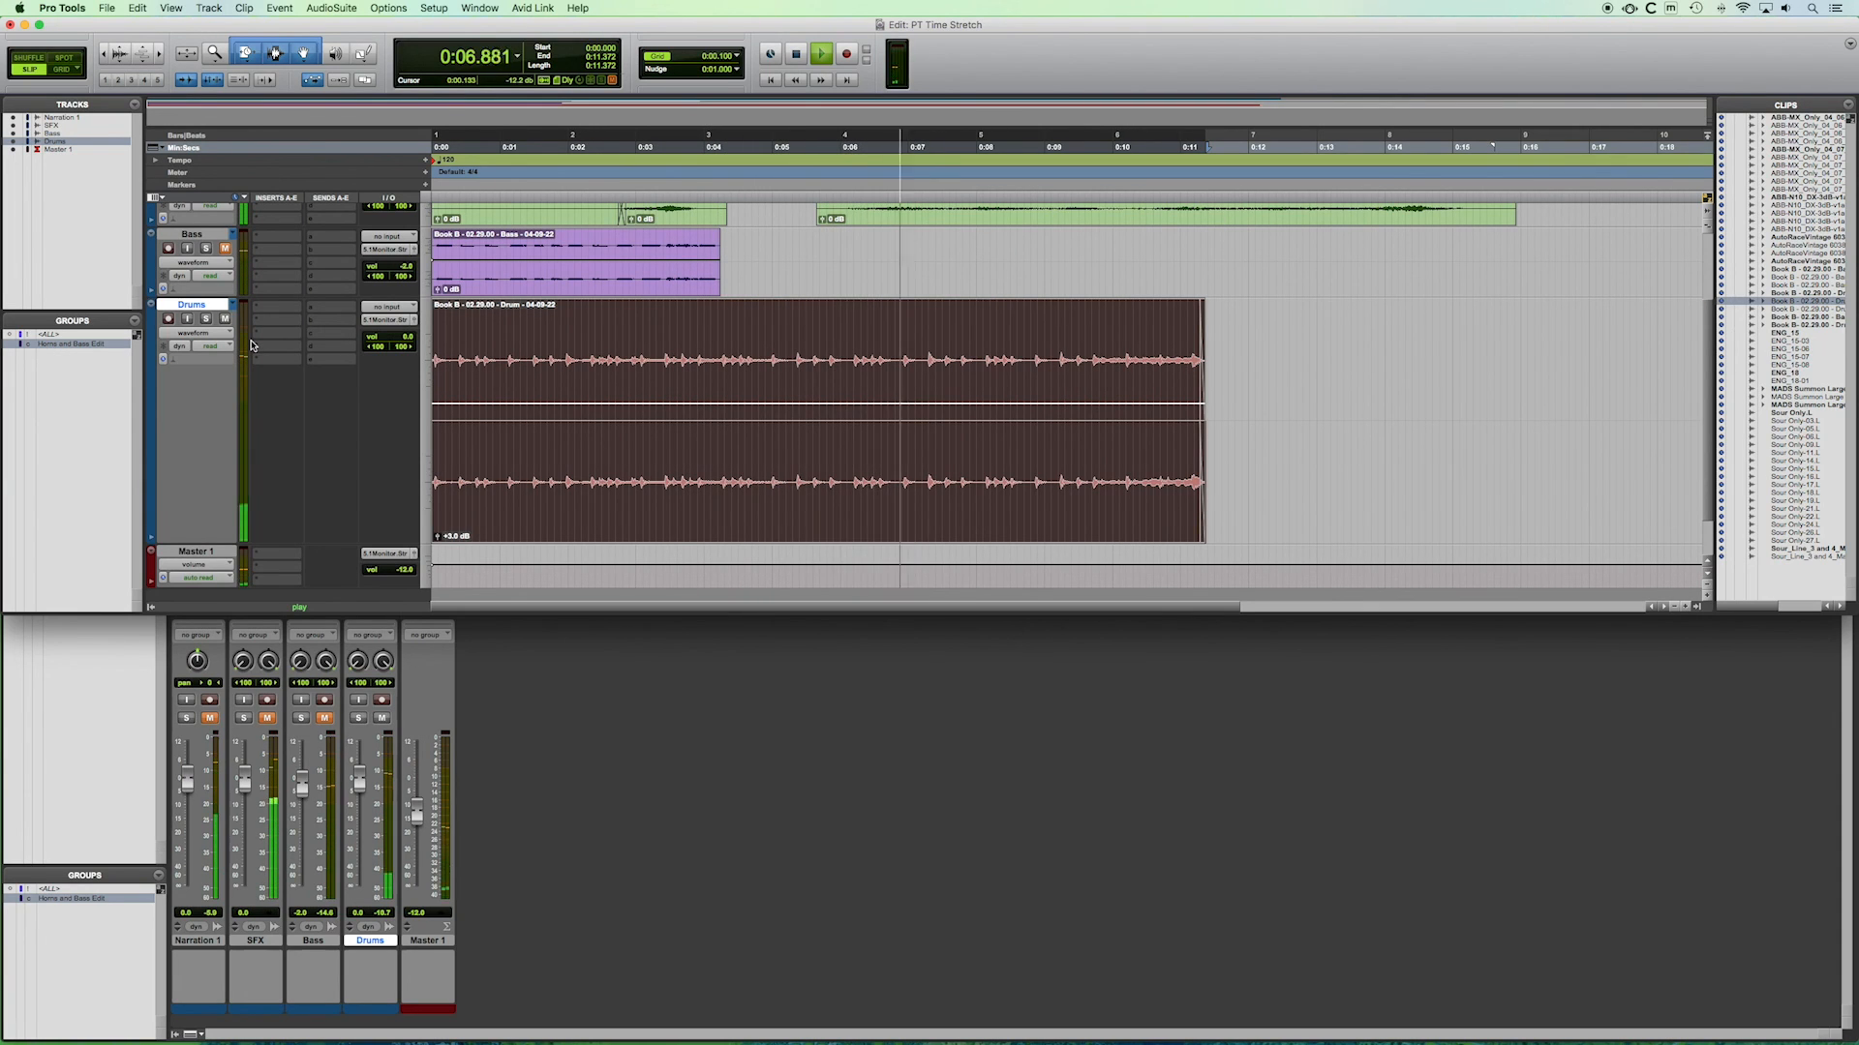
left_click(796, 54)
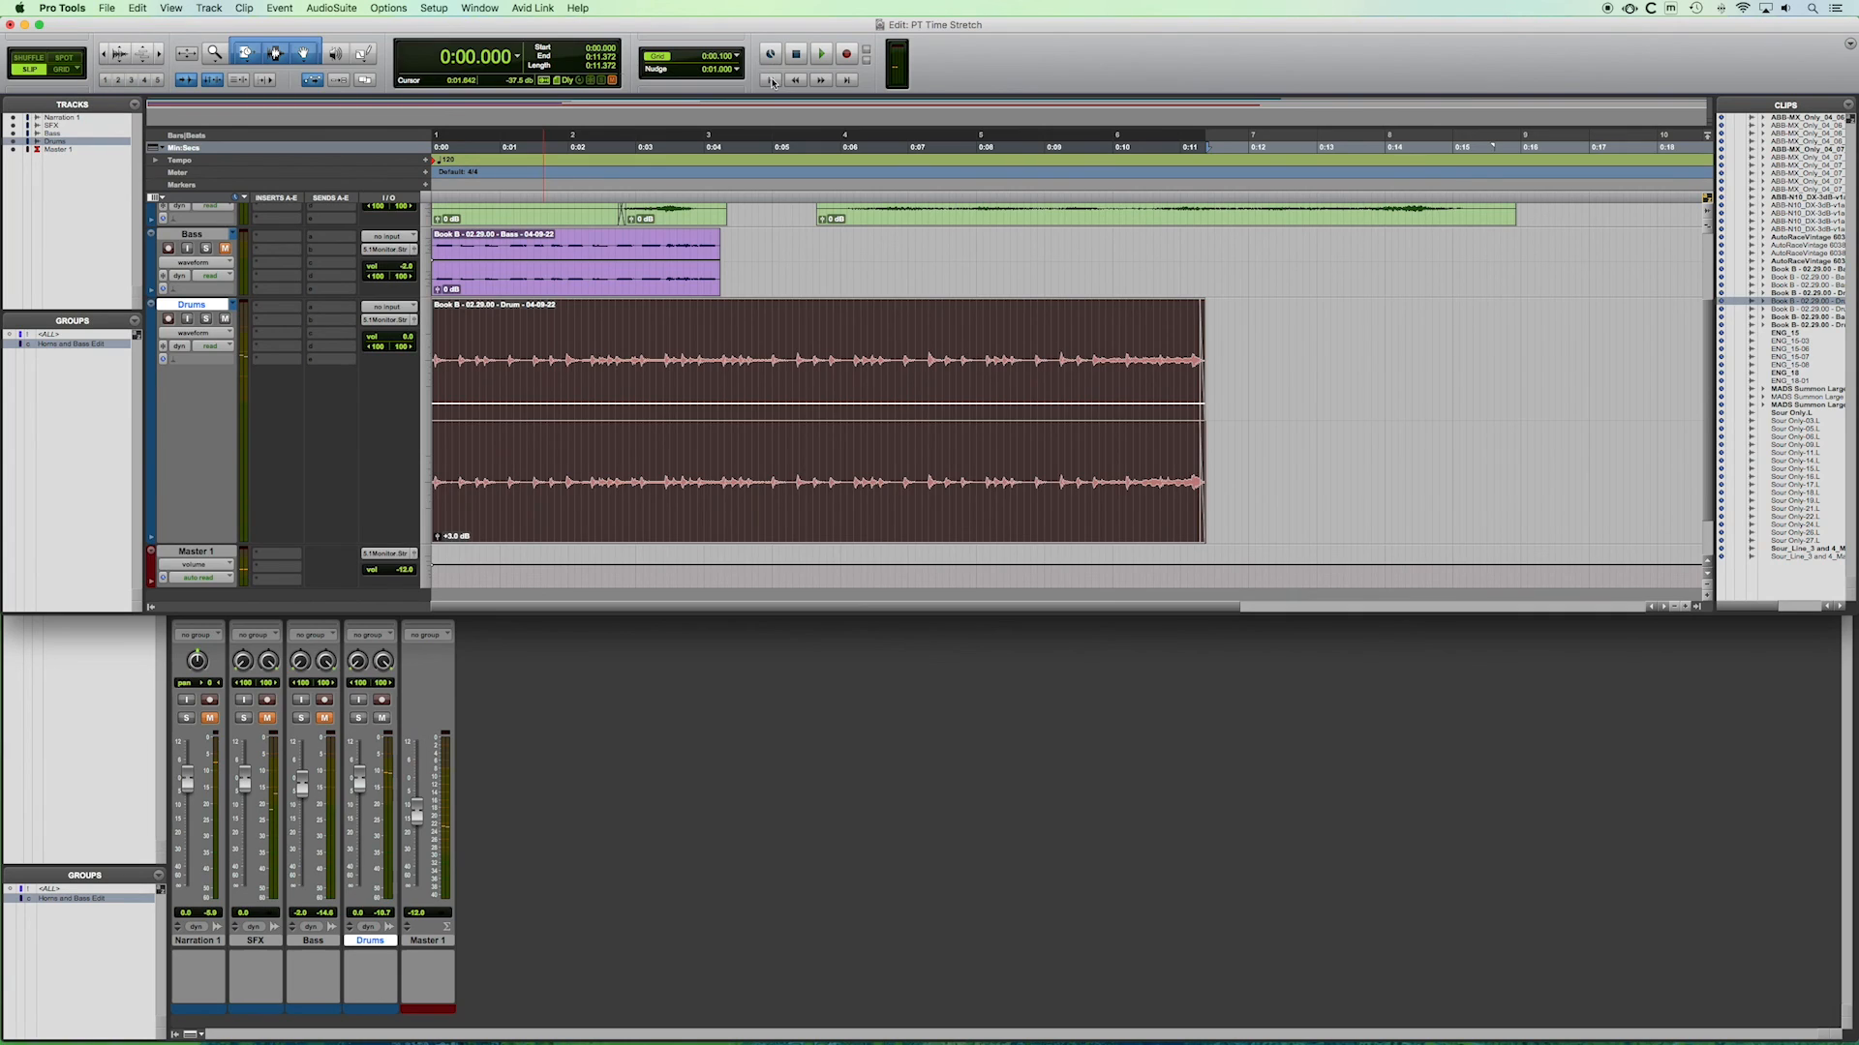
left_click(771, 80)
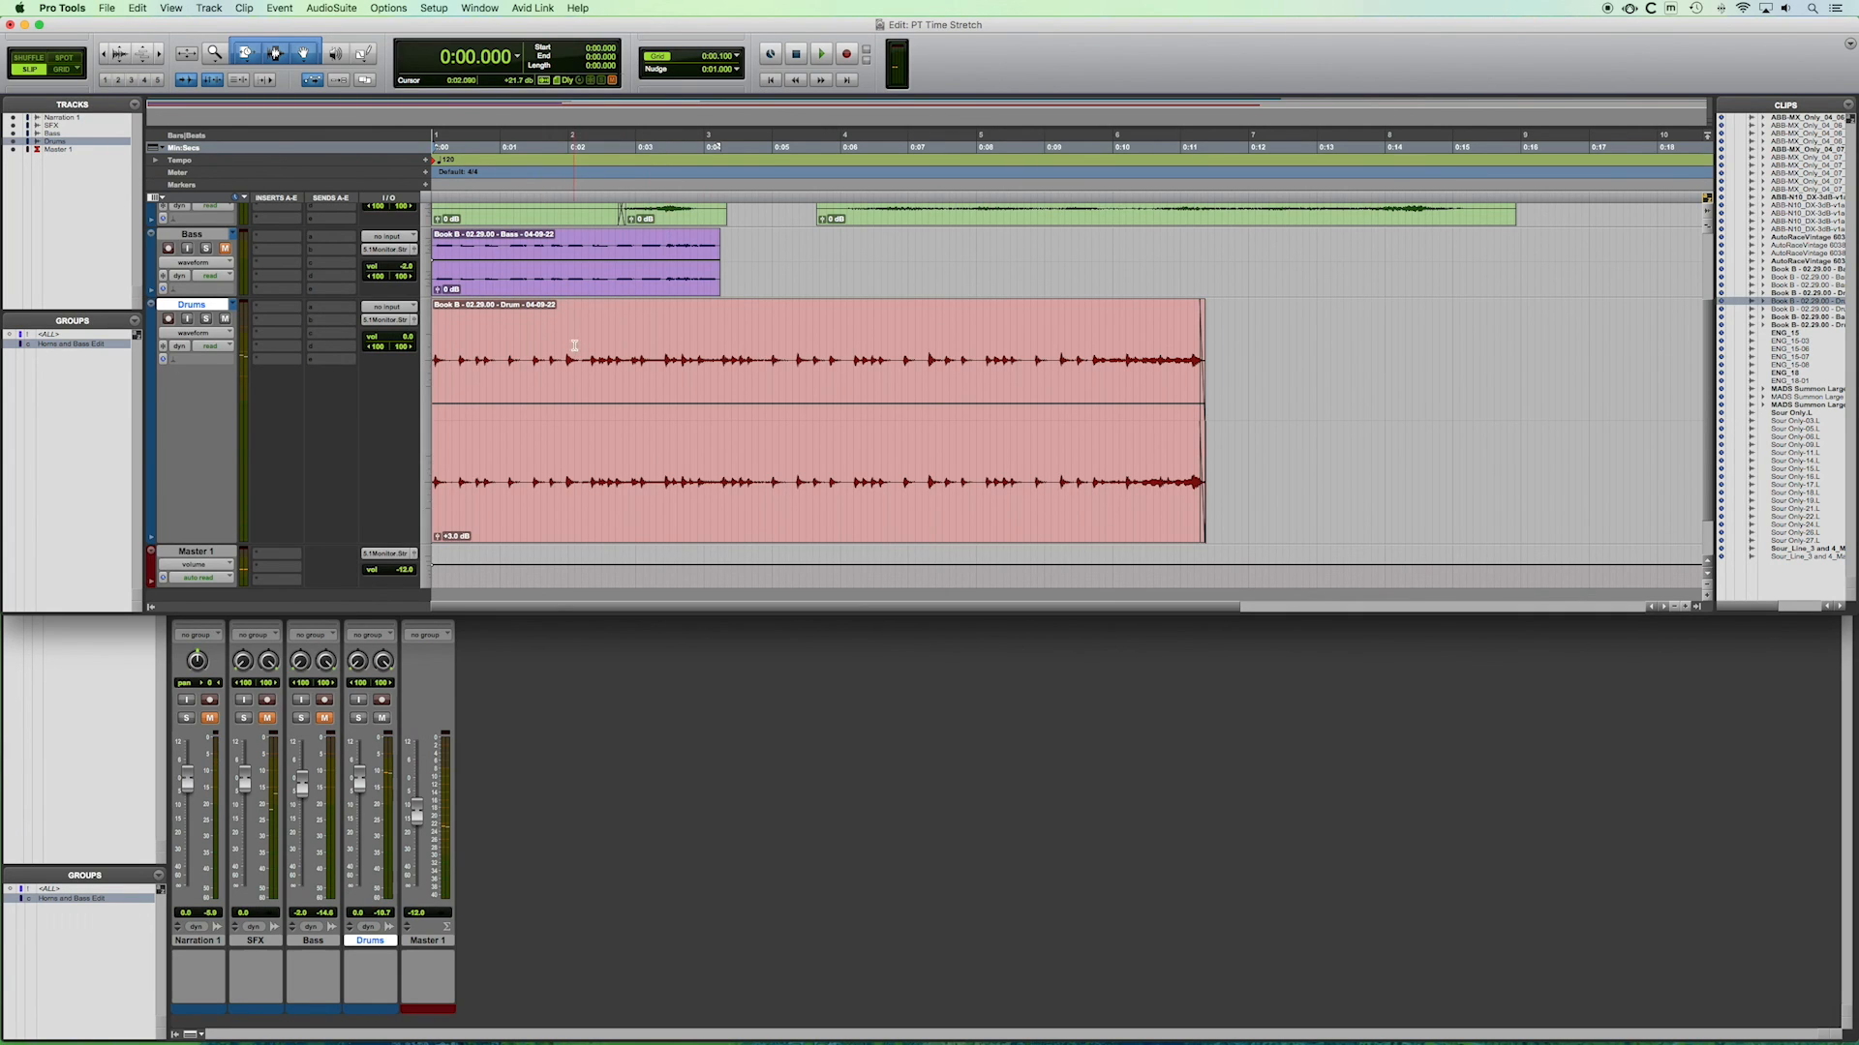
key("space")
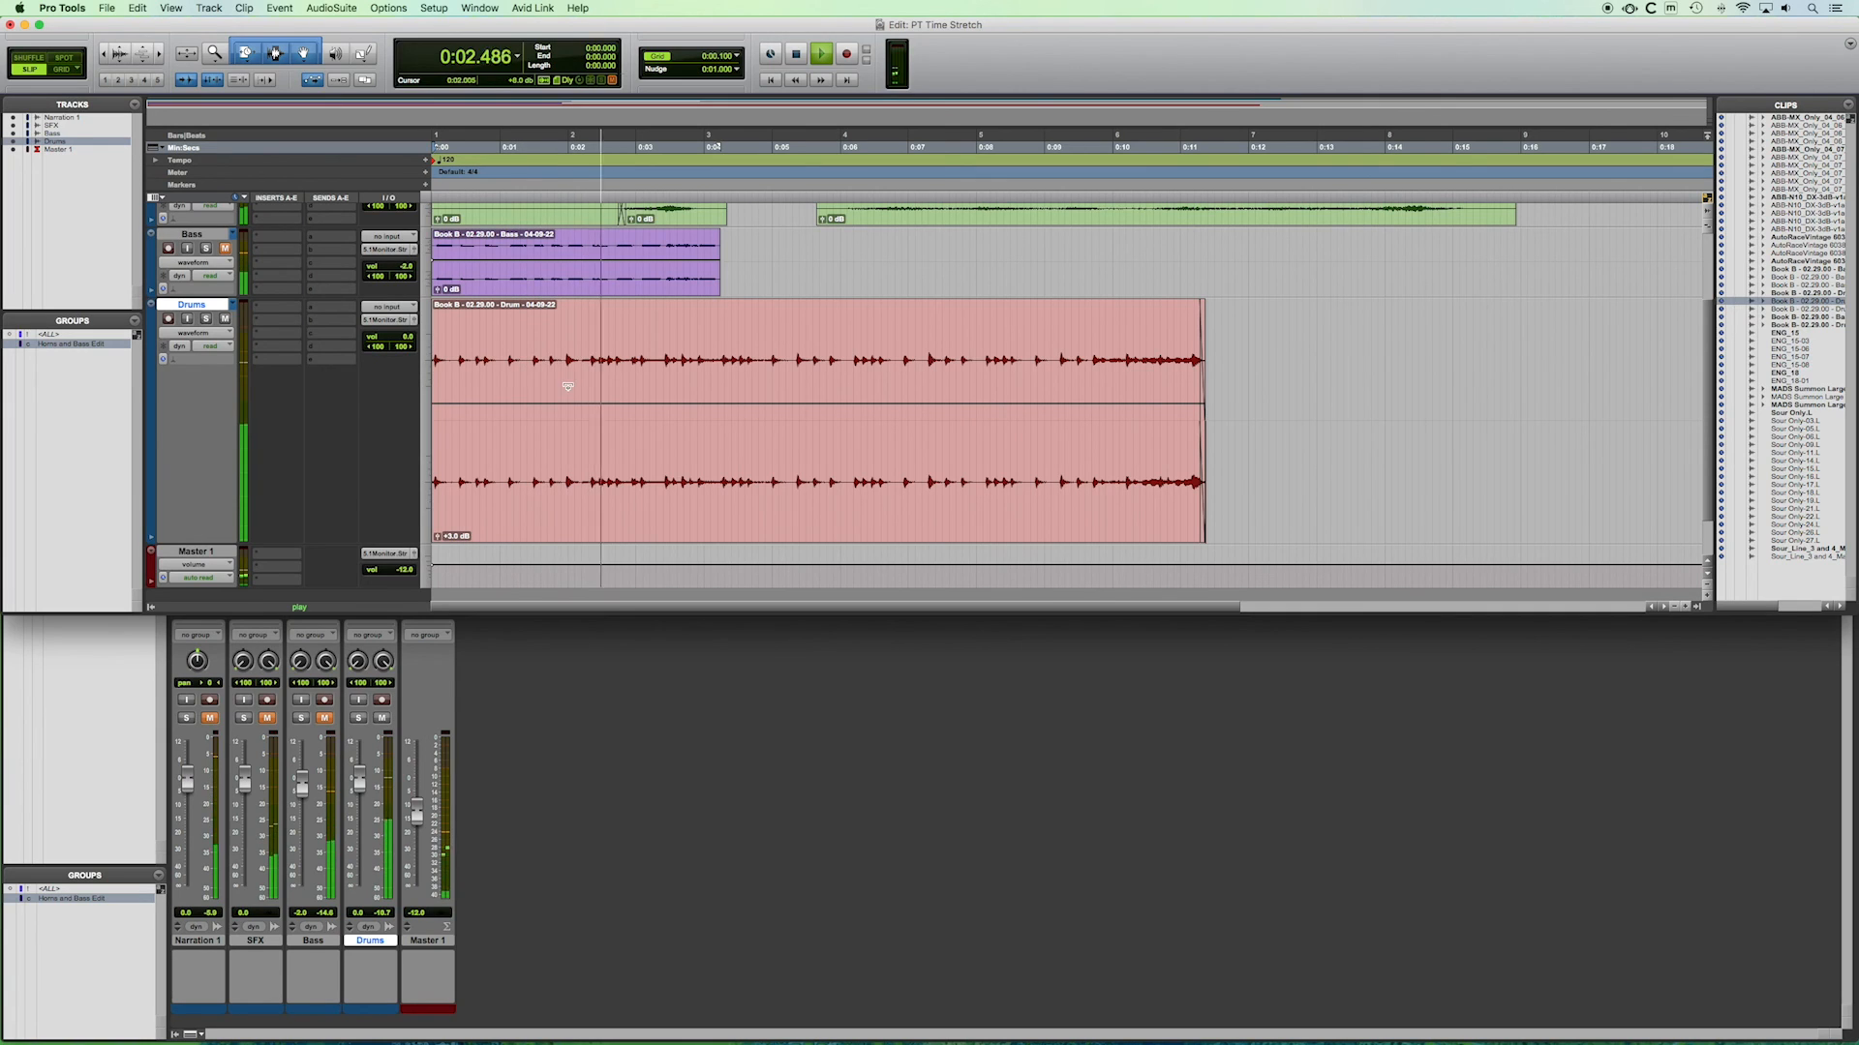
key("space")
Split the drum clip at about 3.893 seconds and delete the part before the split.
left_click(697, 359)
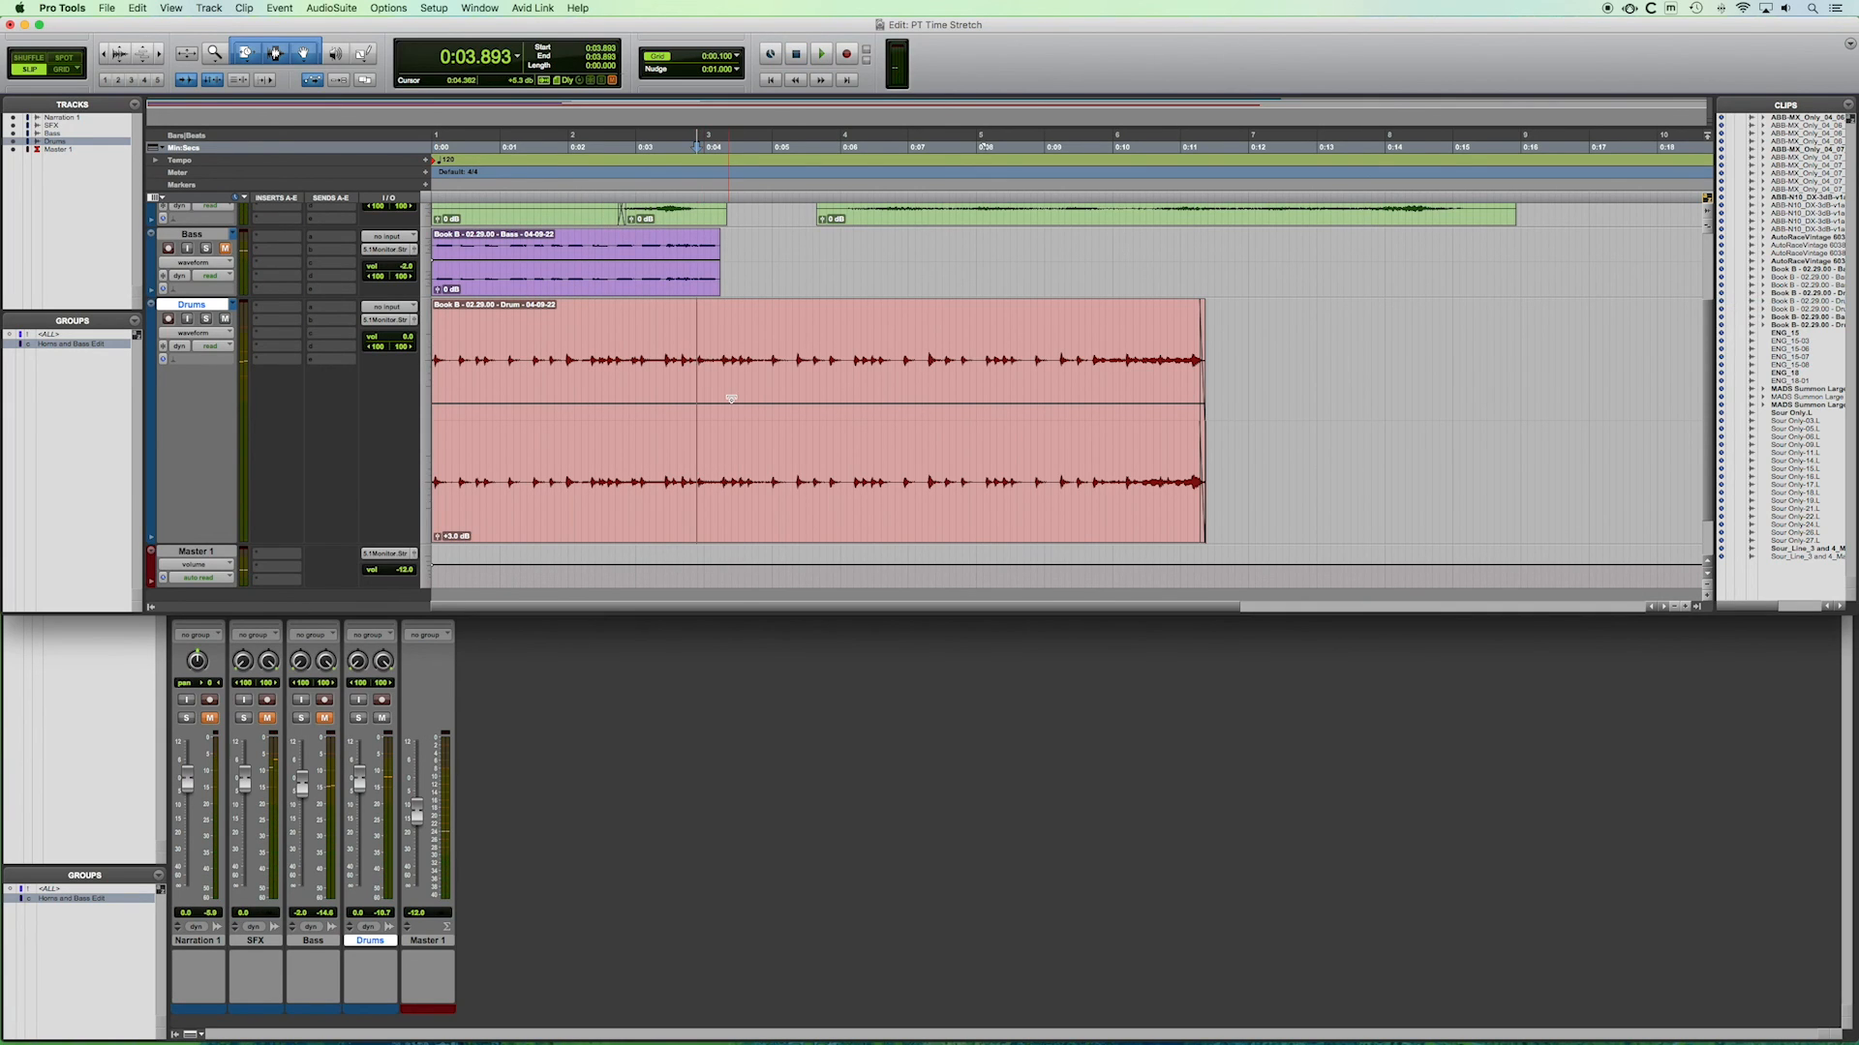
key("super+e")
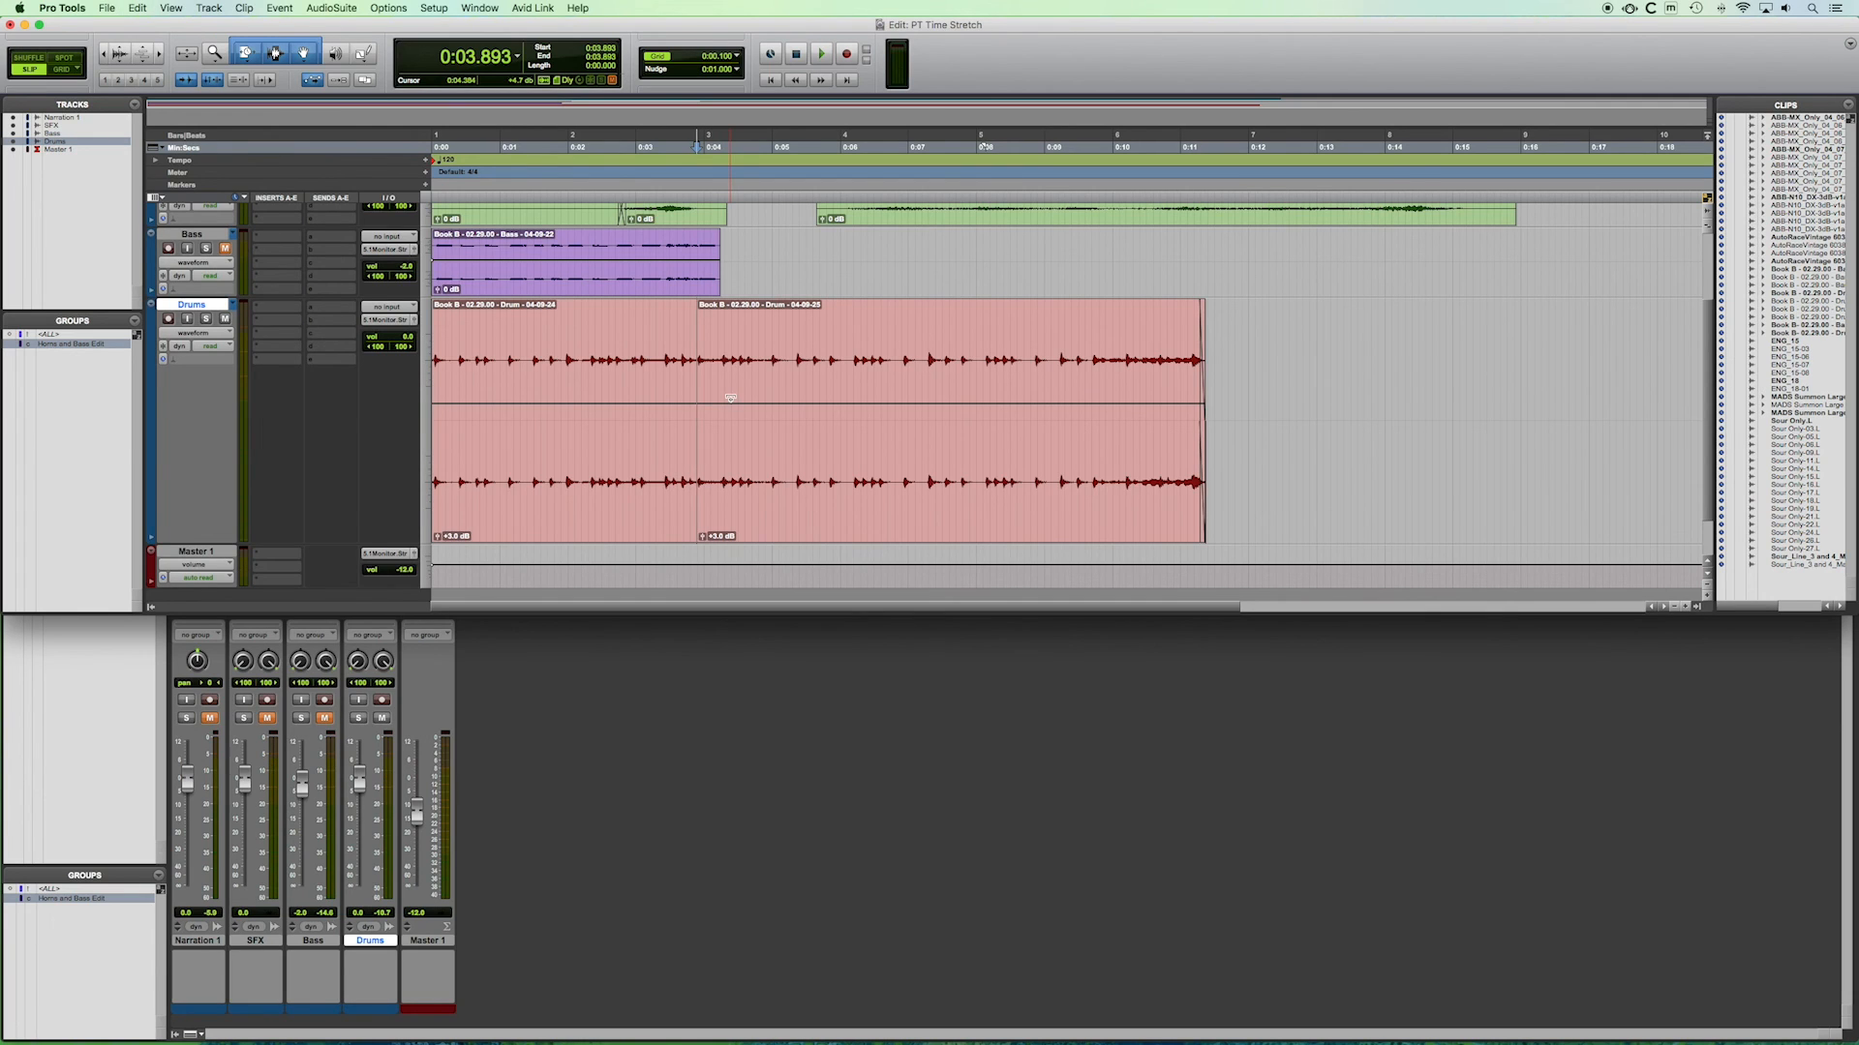
left_click(620, 483)
key("Delete")
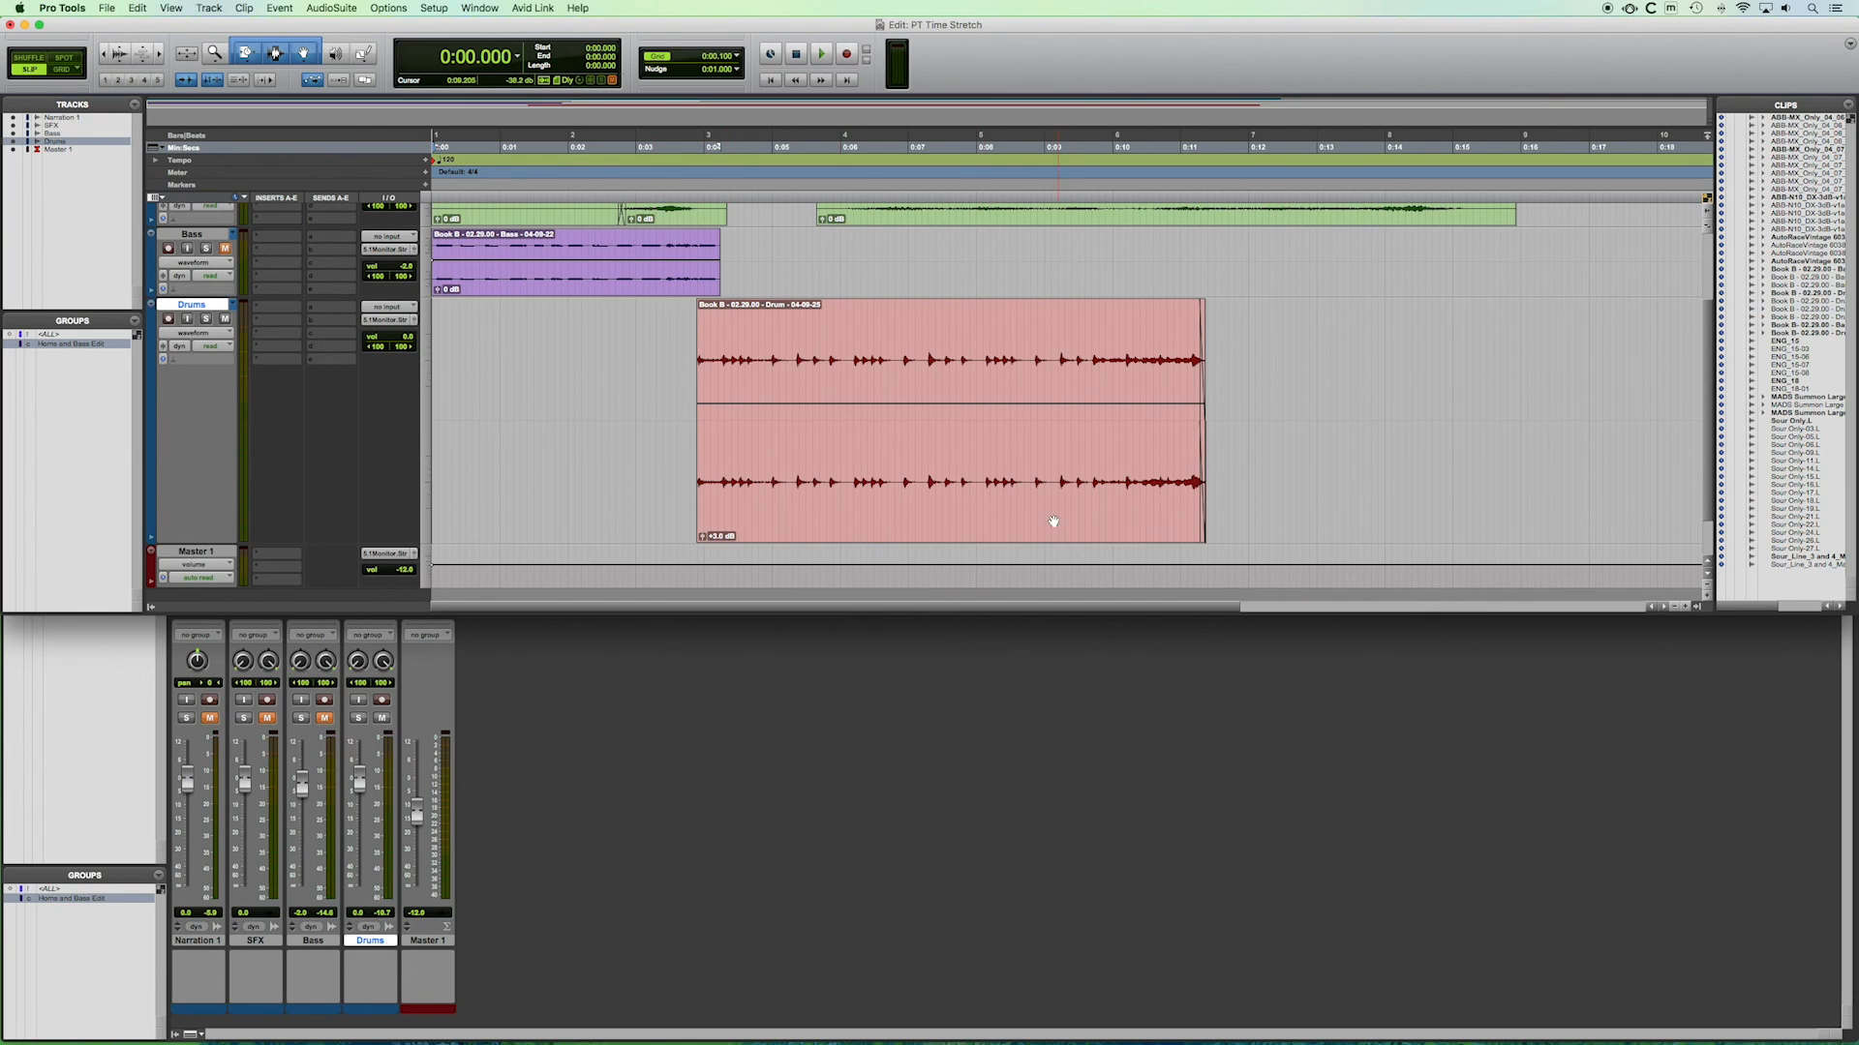
Delete the fade-out at the end of the remaining drum clip.
left_click(1053, 521)
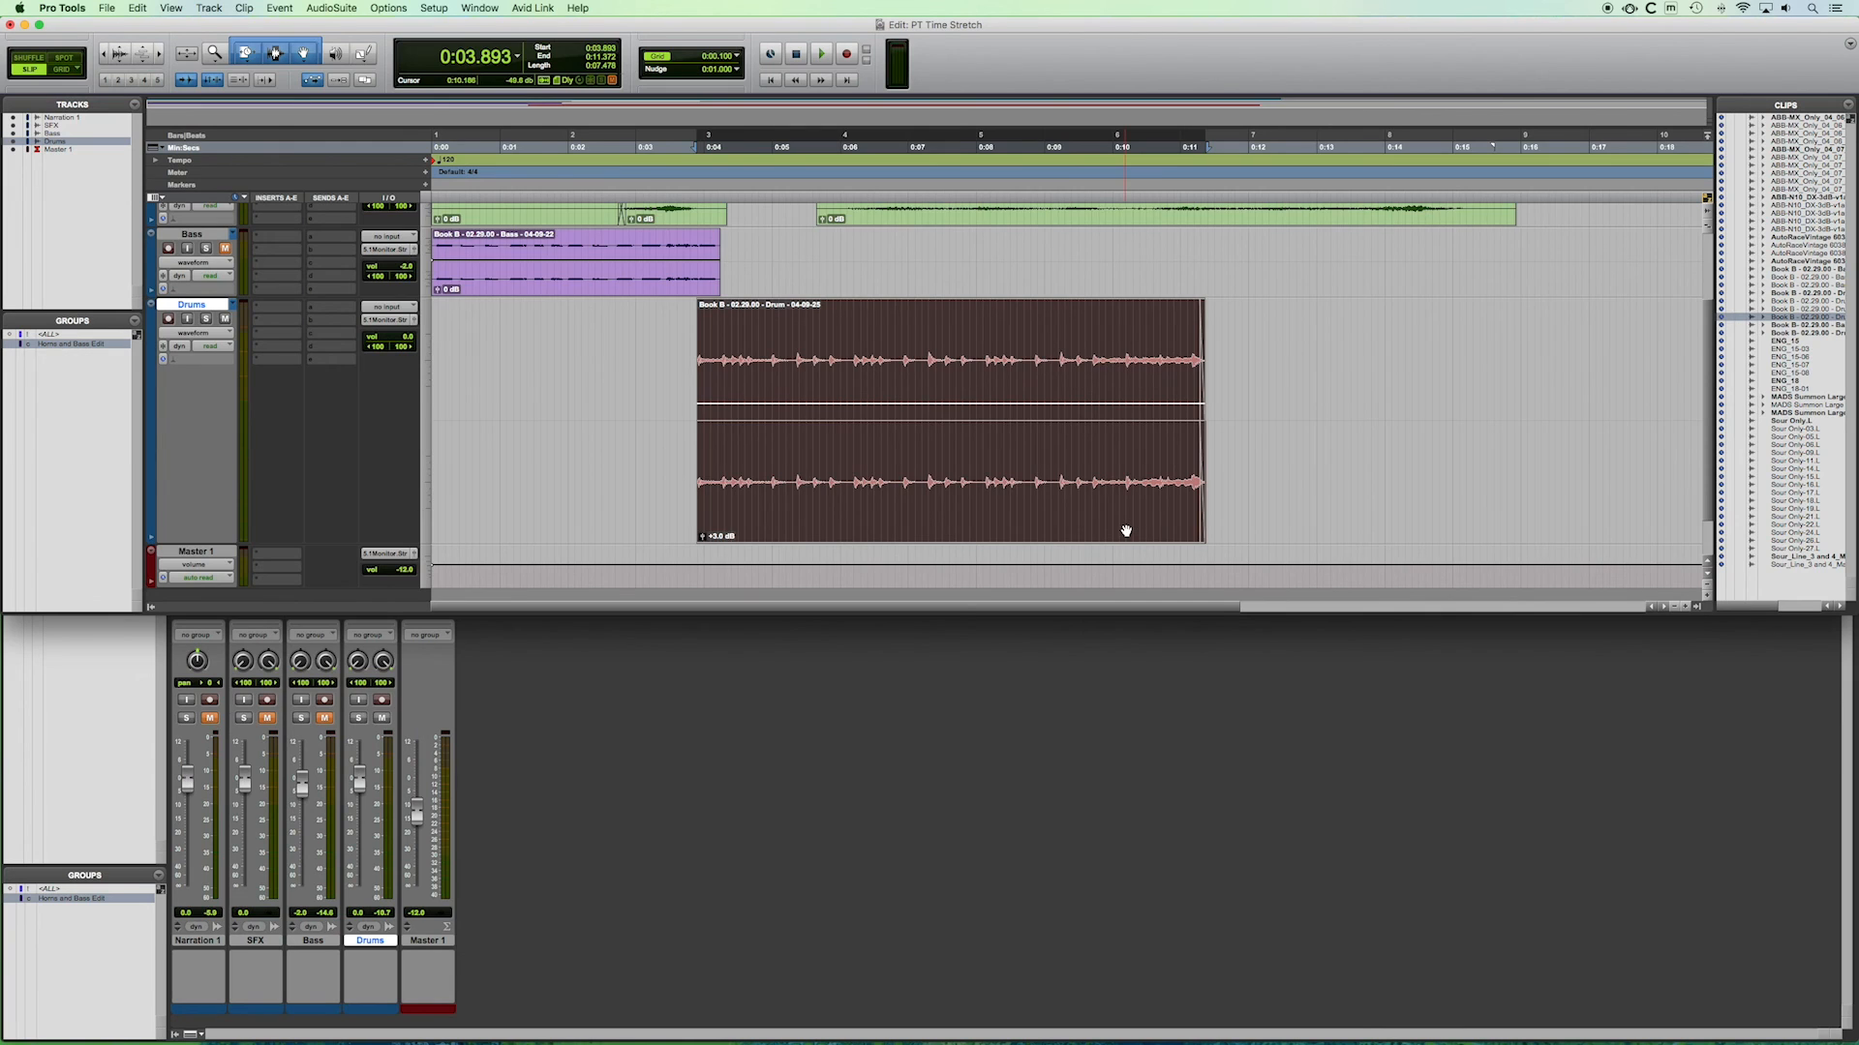
scroll(1000, 490, "up", 3)
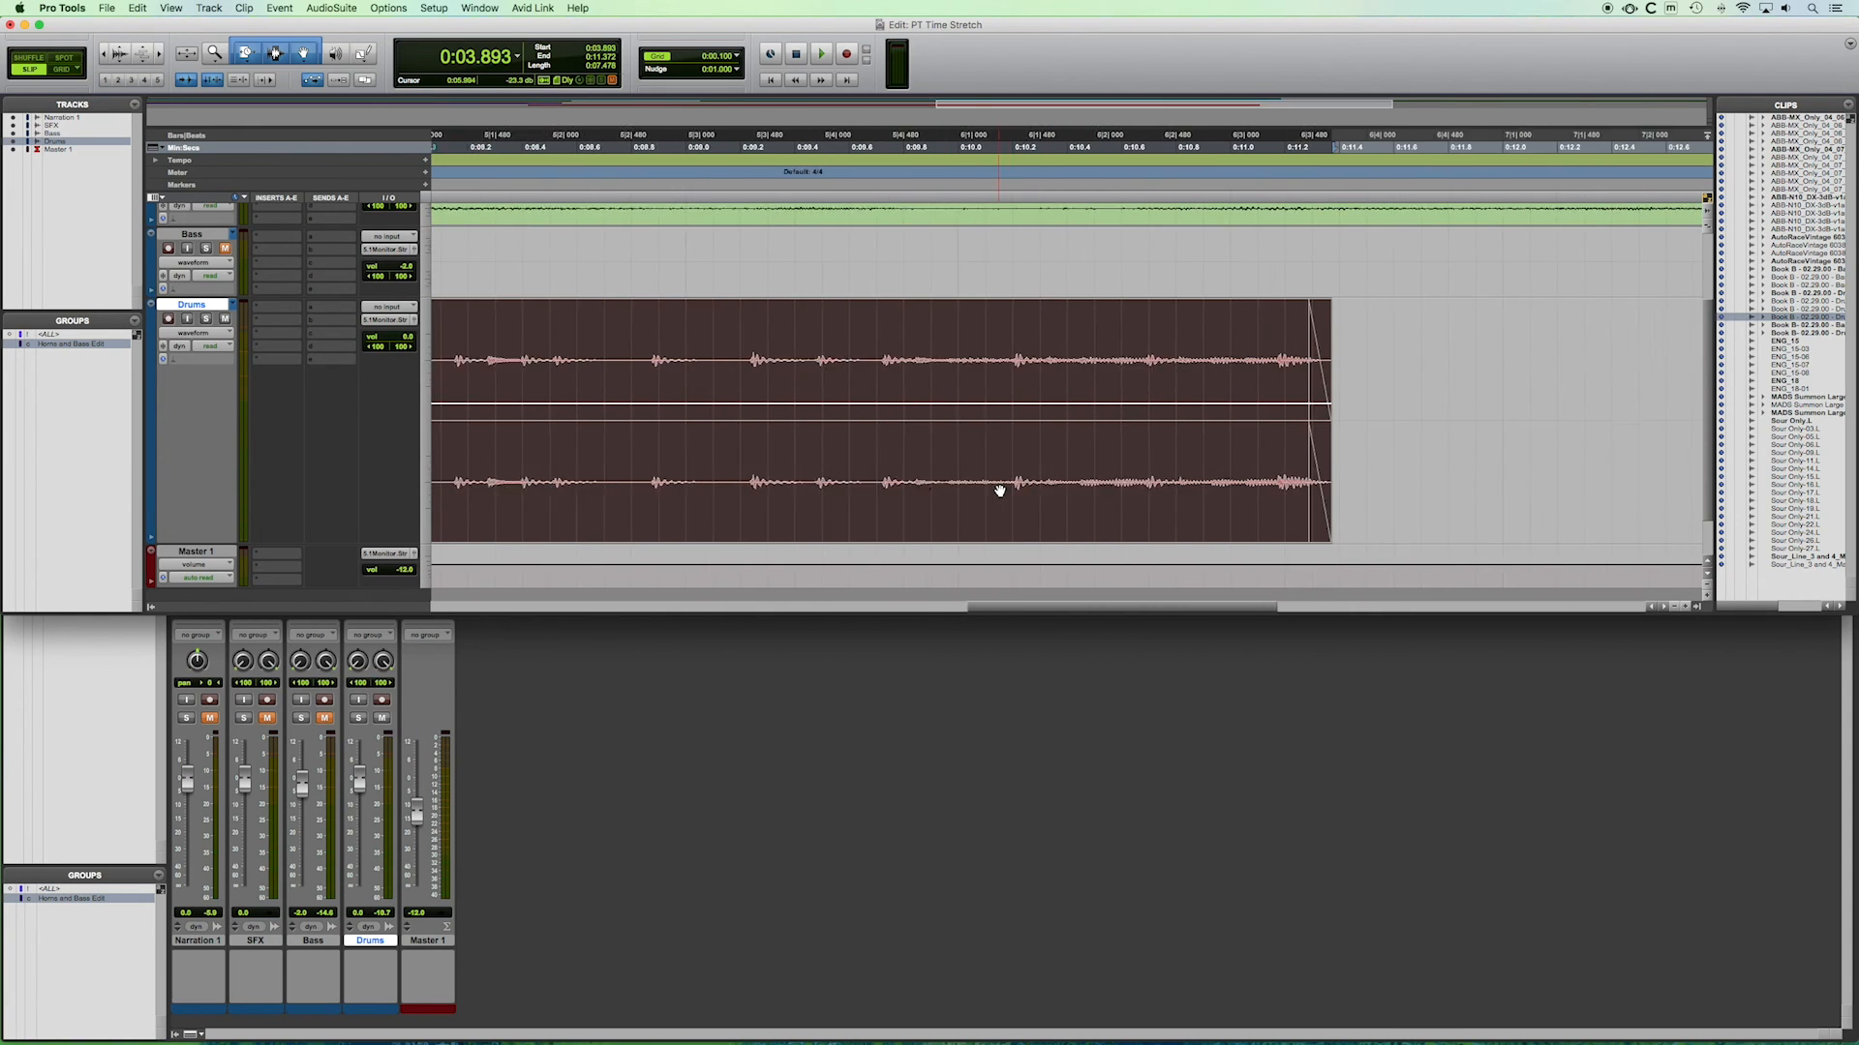
scroll(999, 491, "right", 3)
left_click(1143, 528)
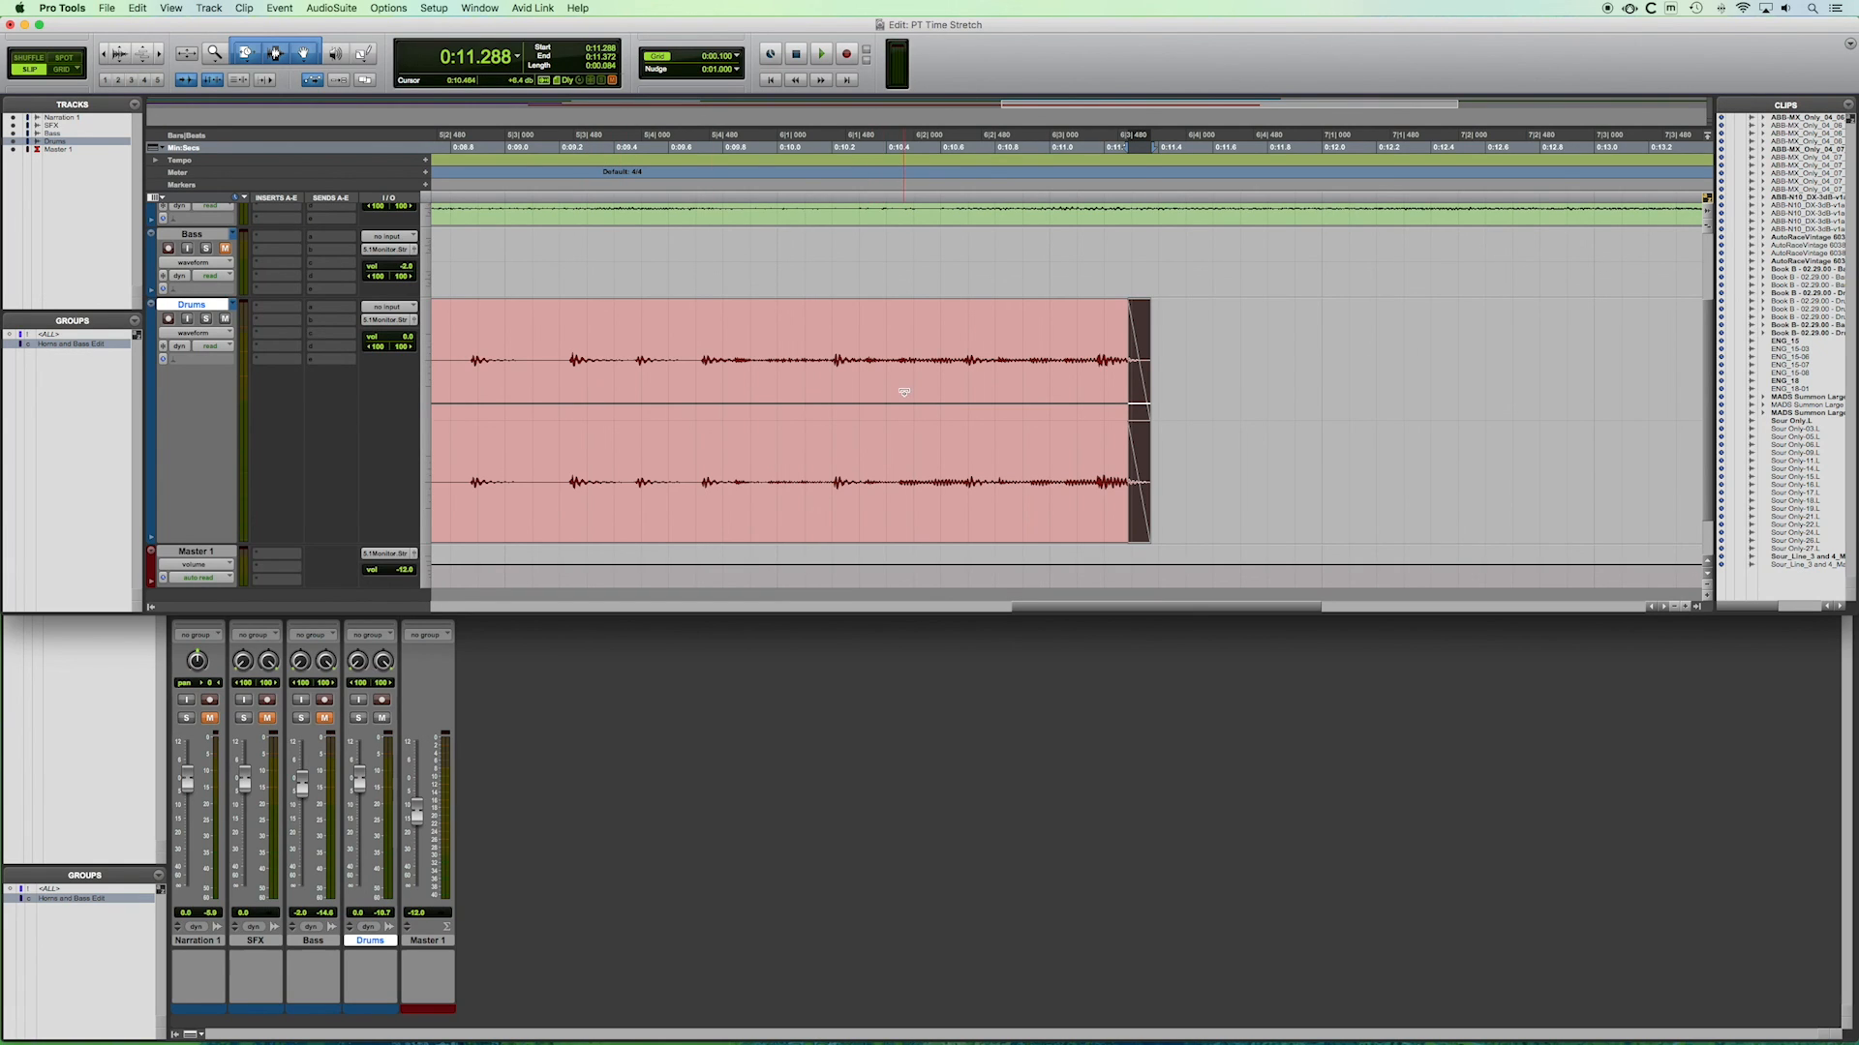
double_click(1137, 526)
left_click(995, 550)
left_click(1045, 525)
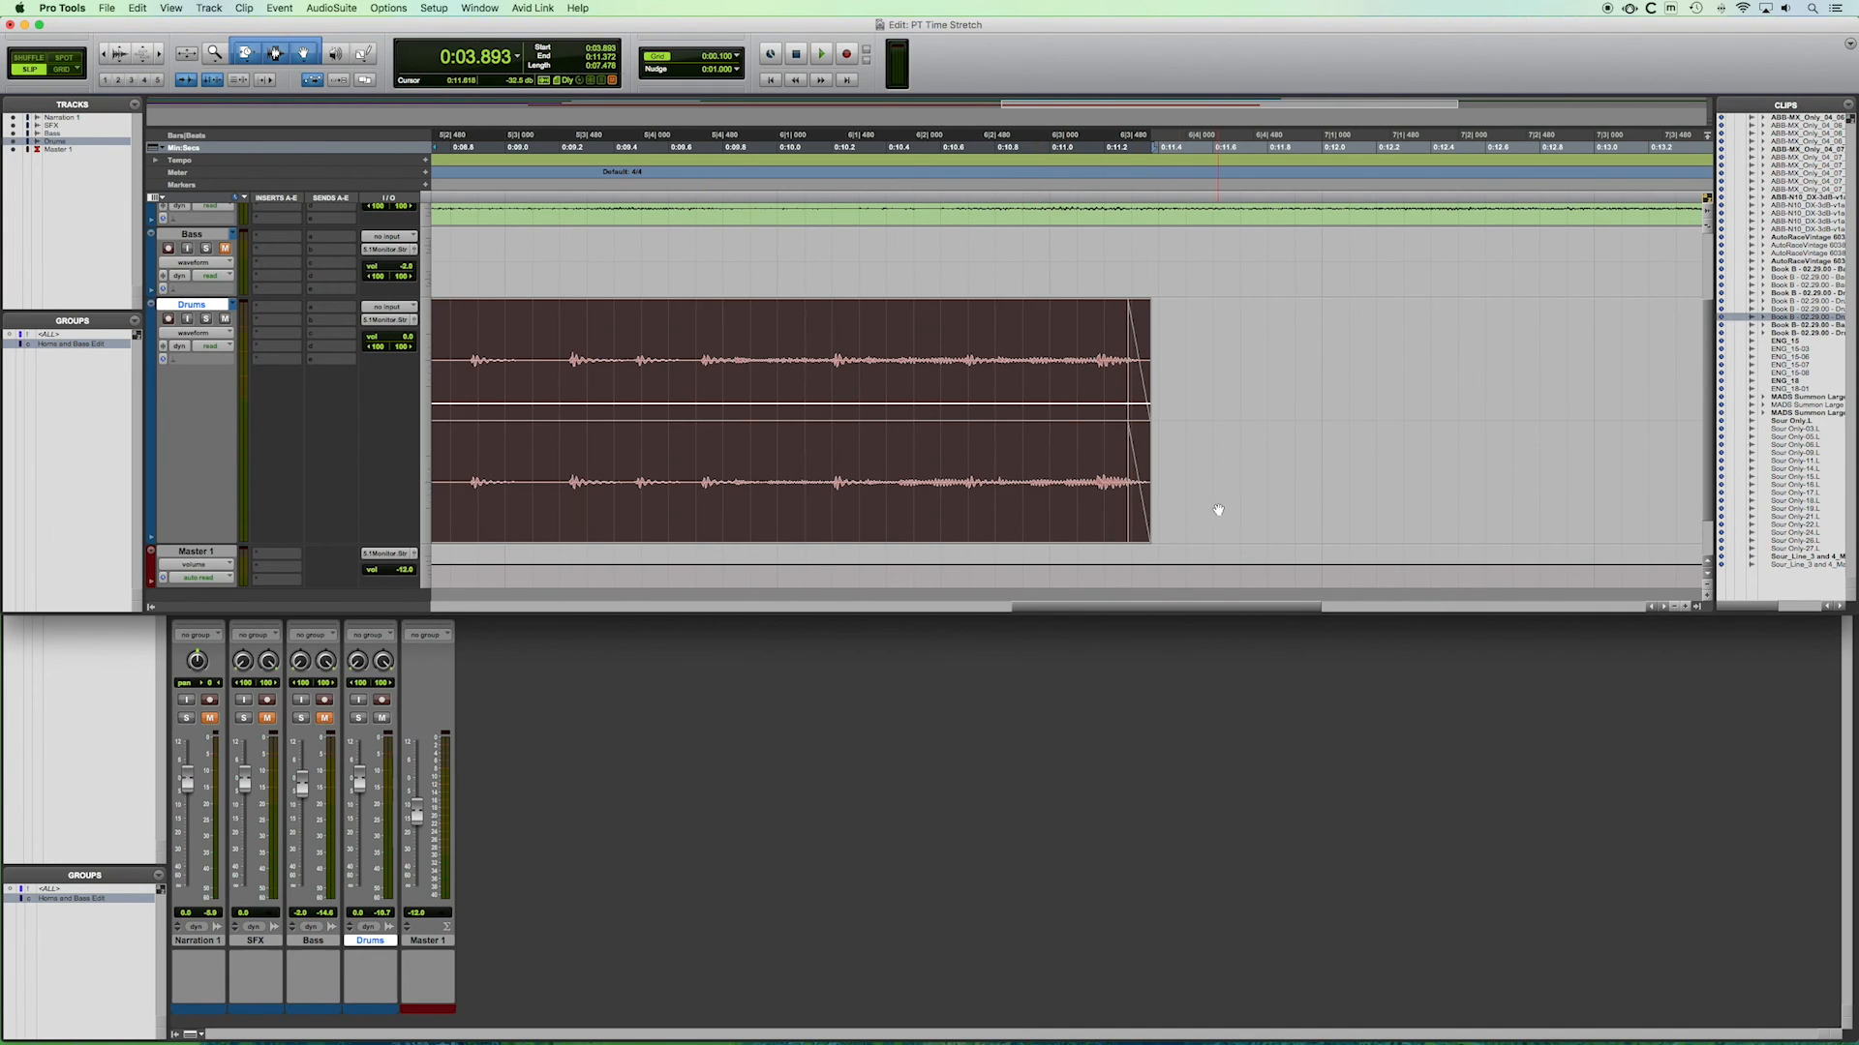
left_click(1140, 531)
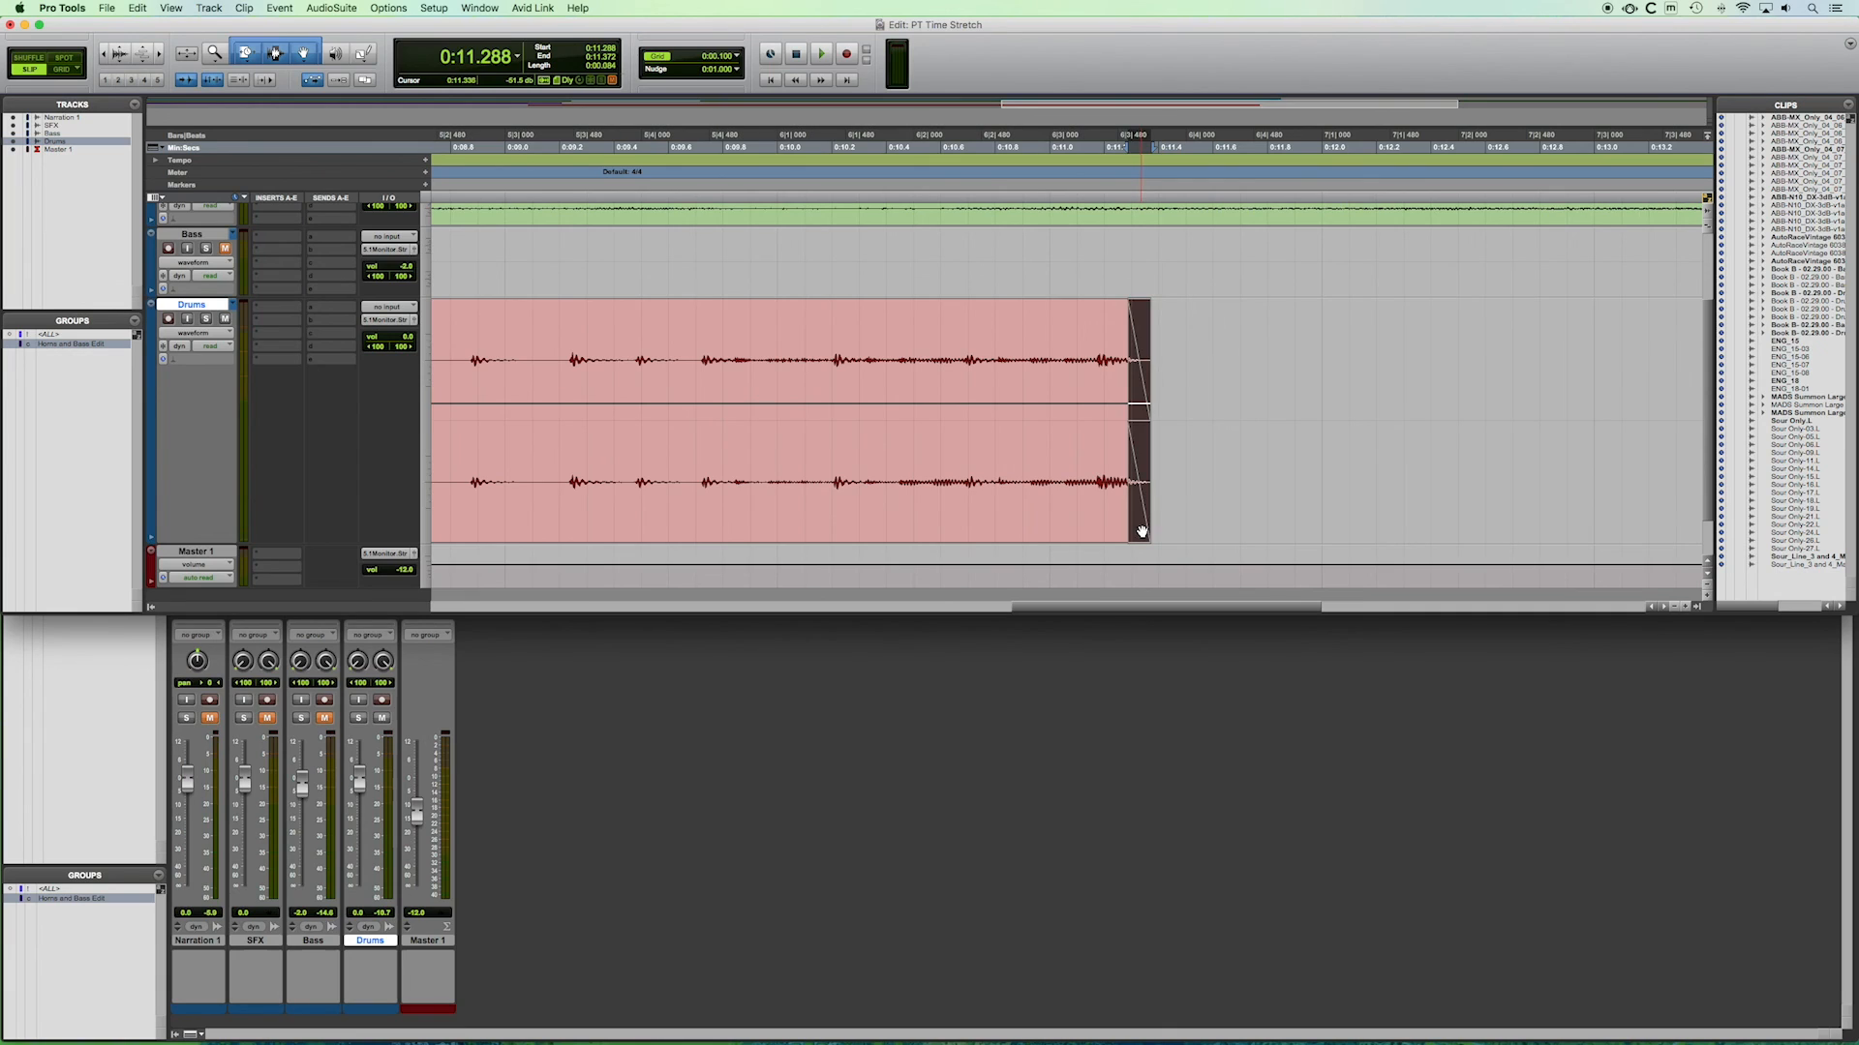
key("Delete")
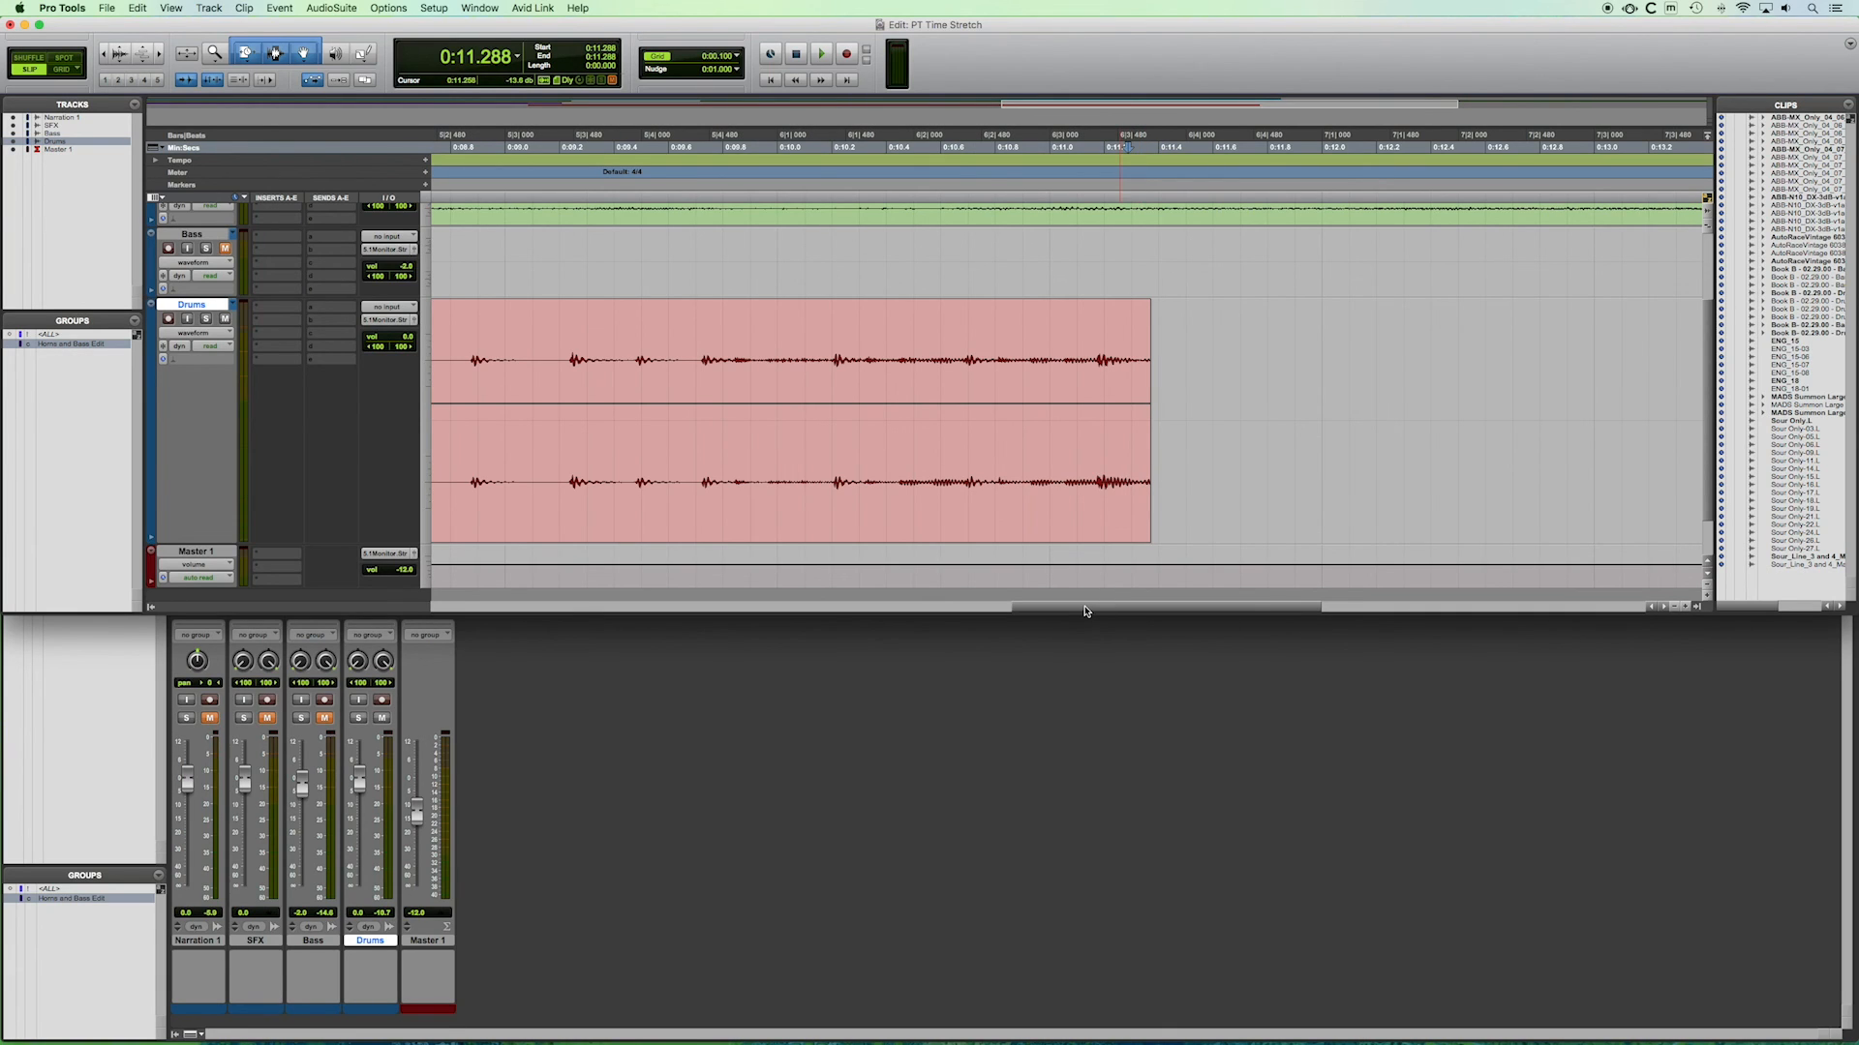
Look up the fade editing commands available for clips.
left_click(581, 133)
left_click(137, 8)
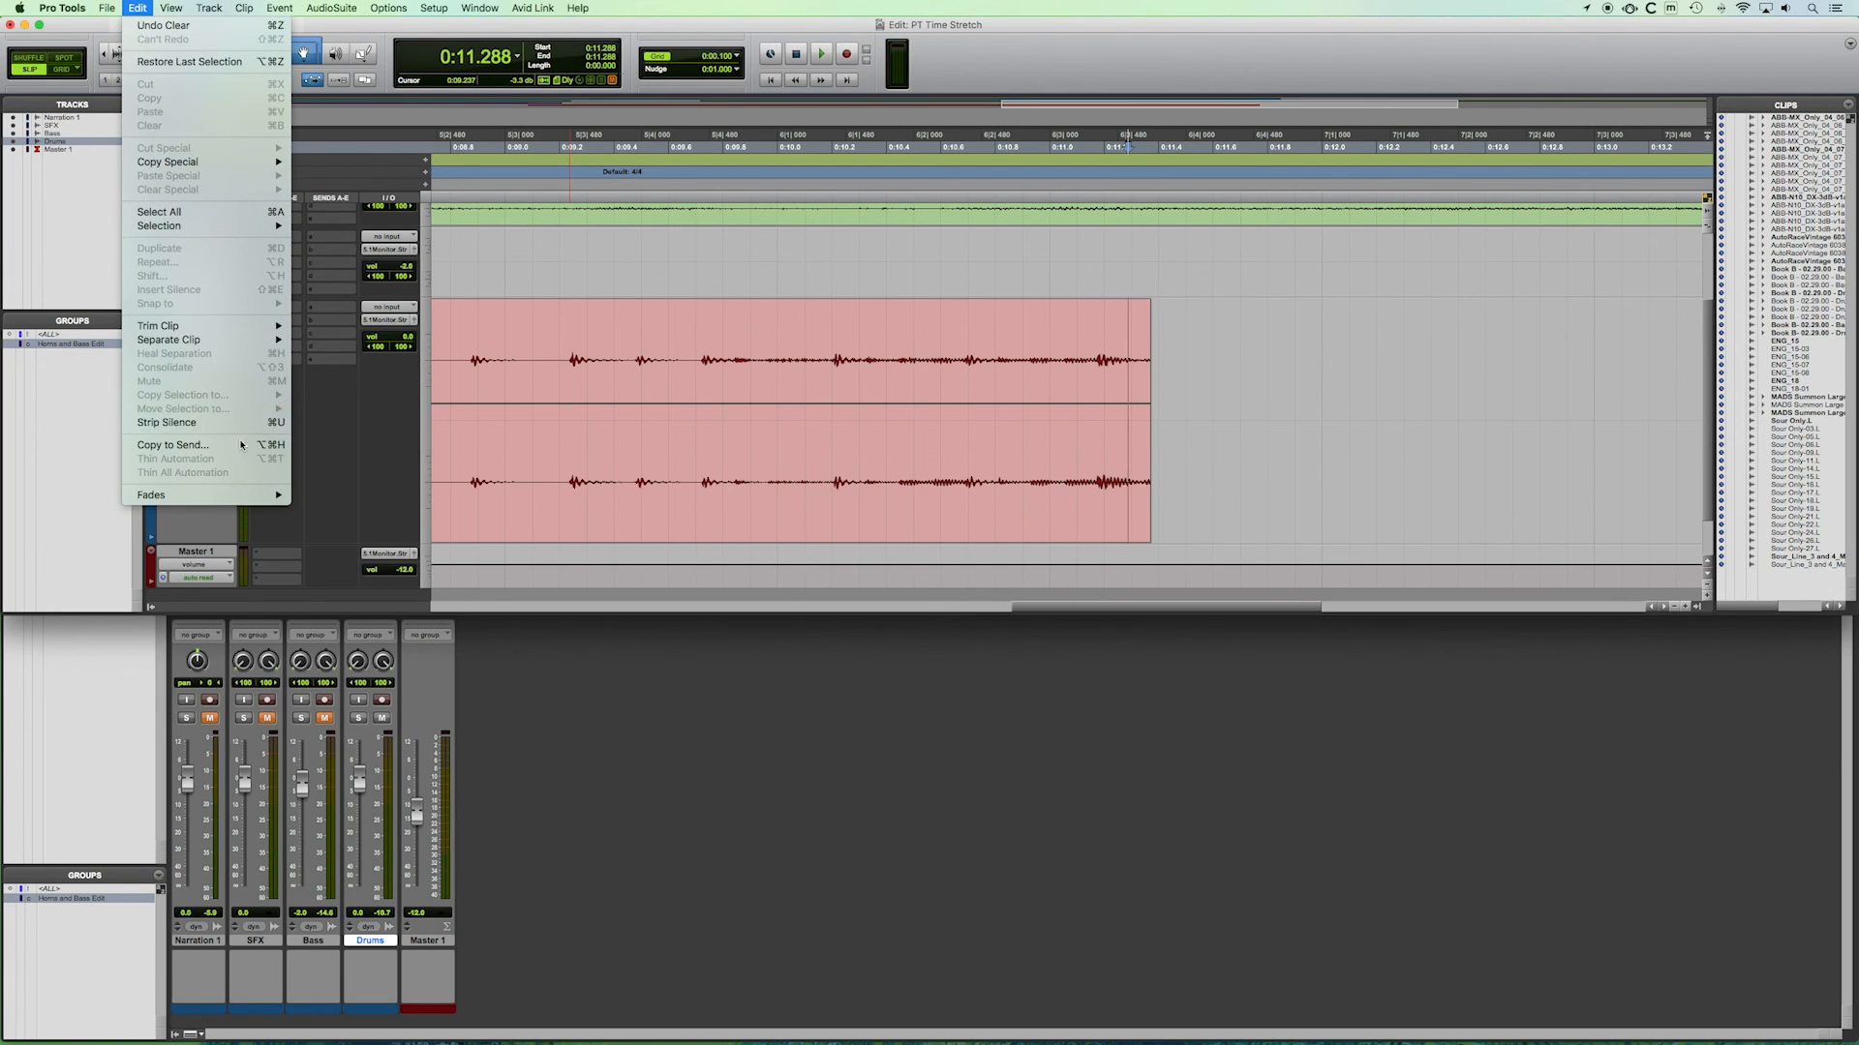
mouse_move(248, 494)
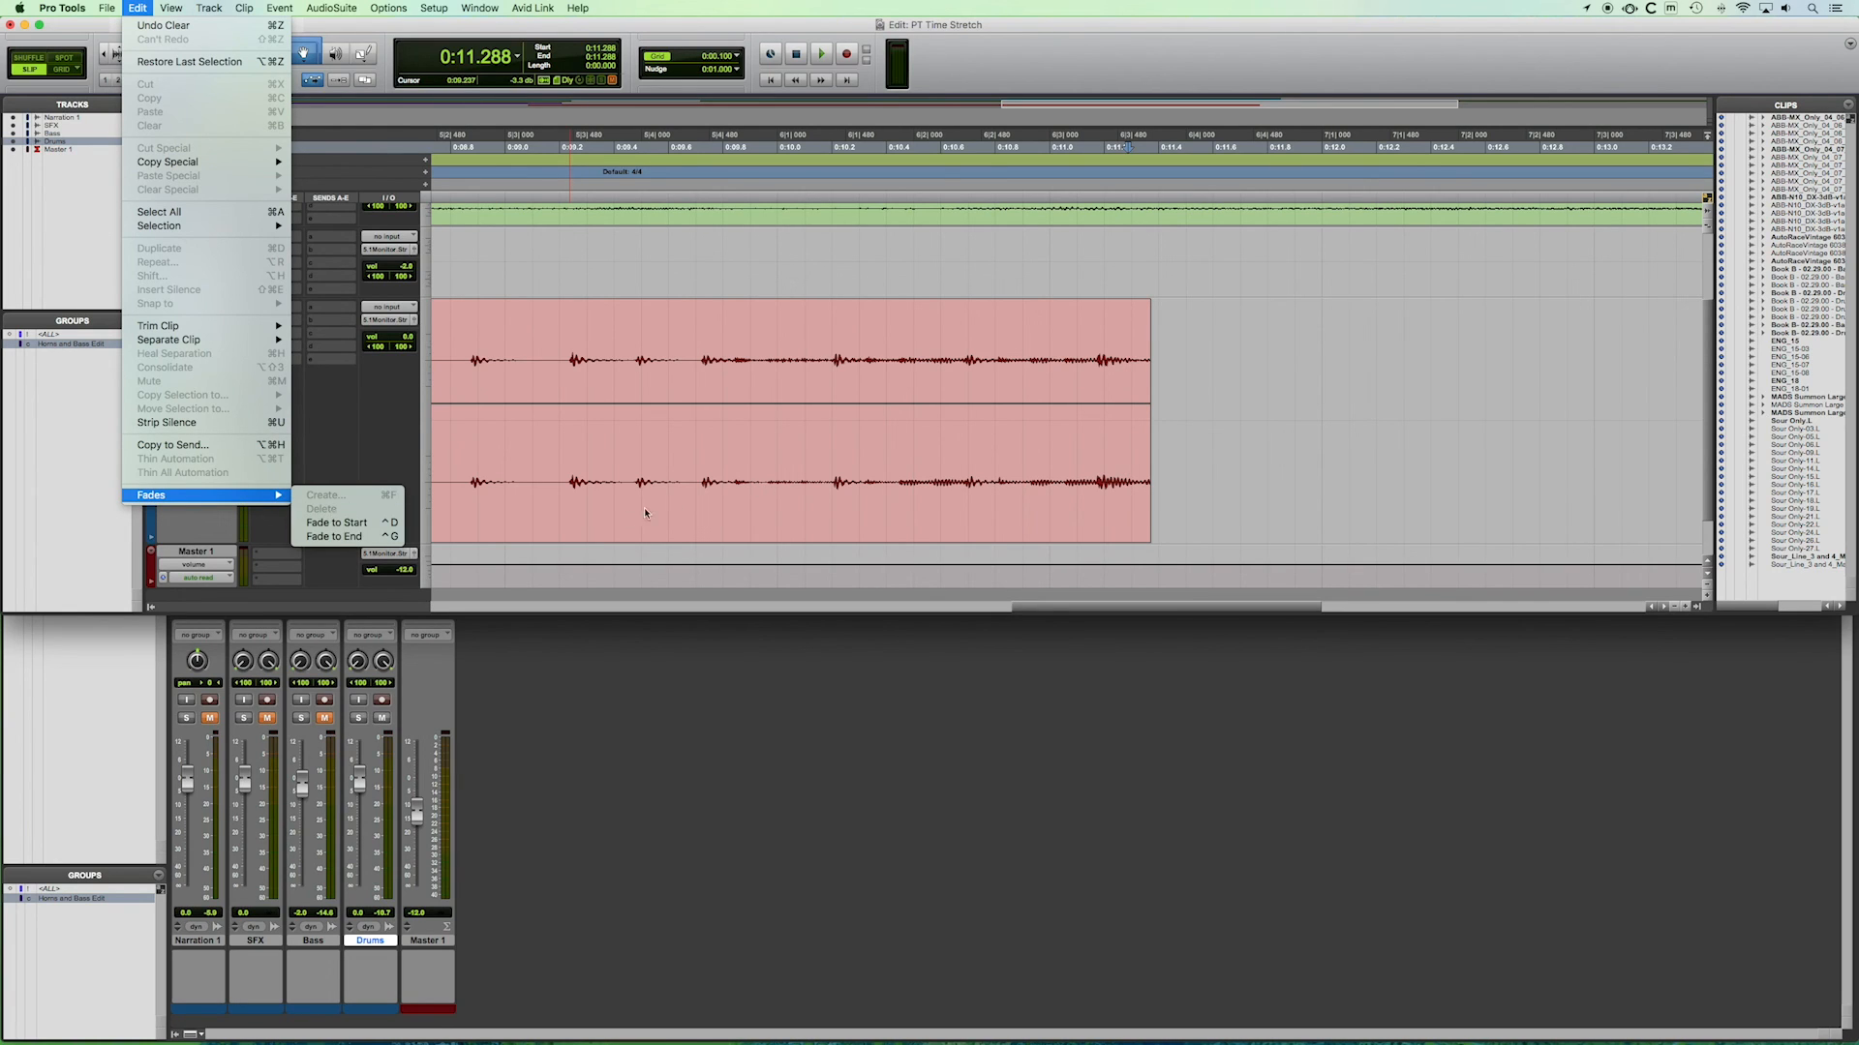
Time-compress the drum clip by moving its start in to about 5.173 seconds, and play the result.
left_click(1203, 386)
left_click_drag(1027, 608, 698, 610)
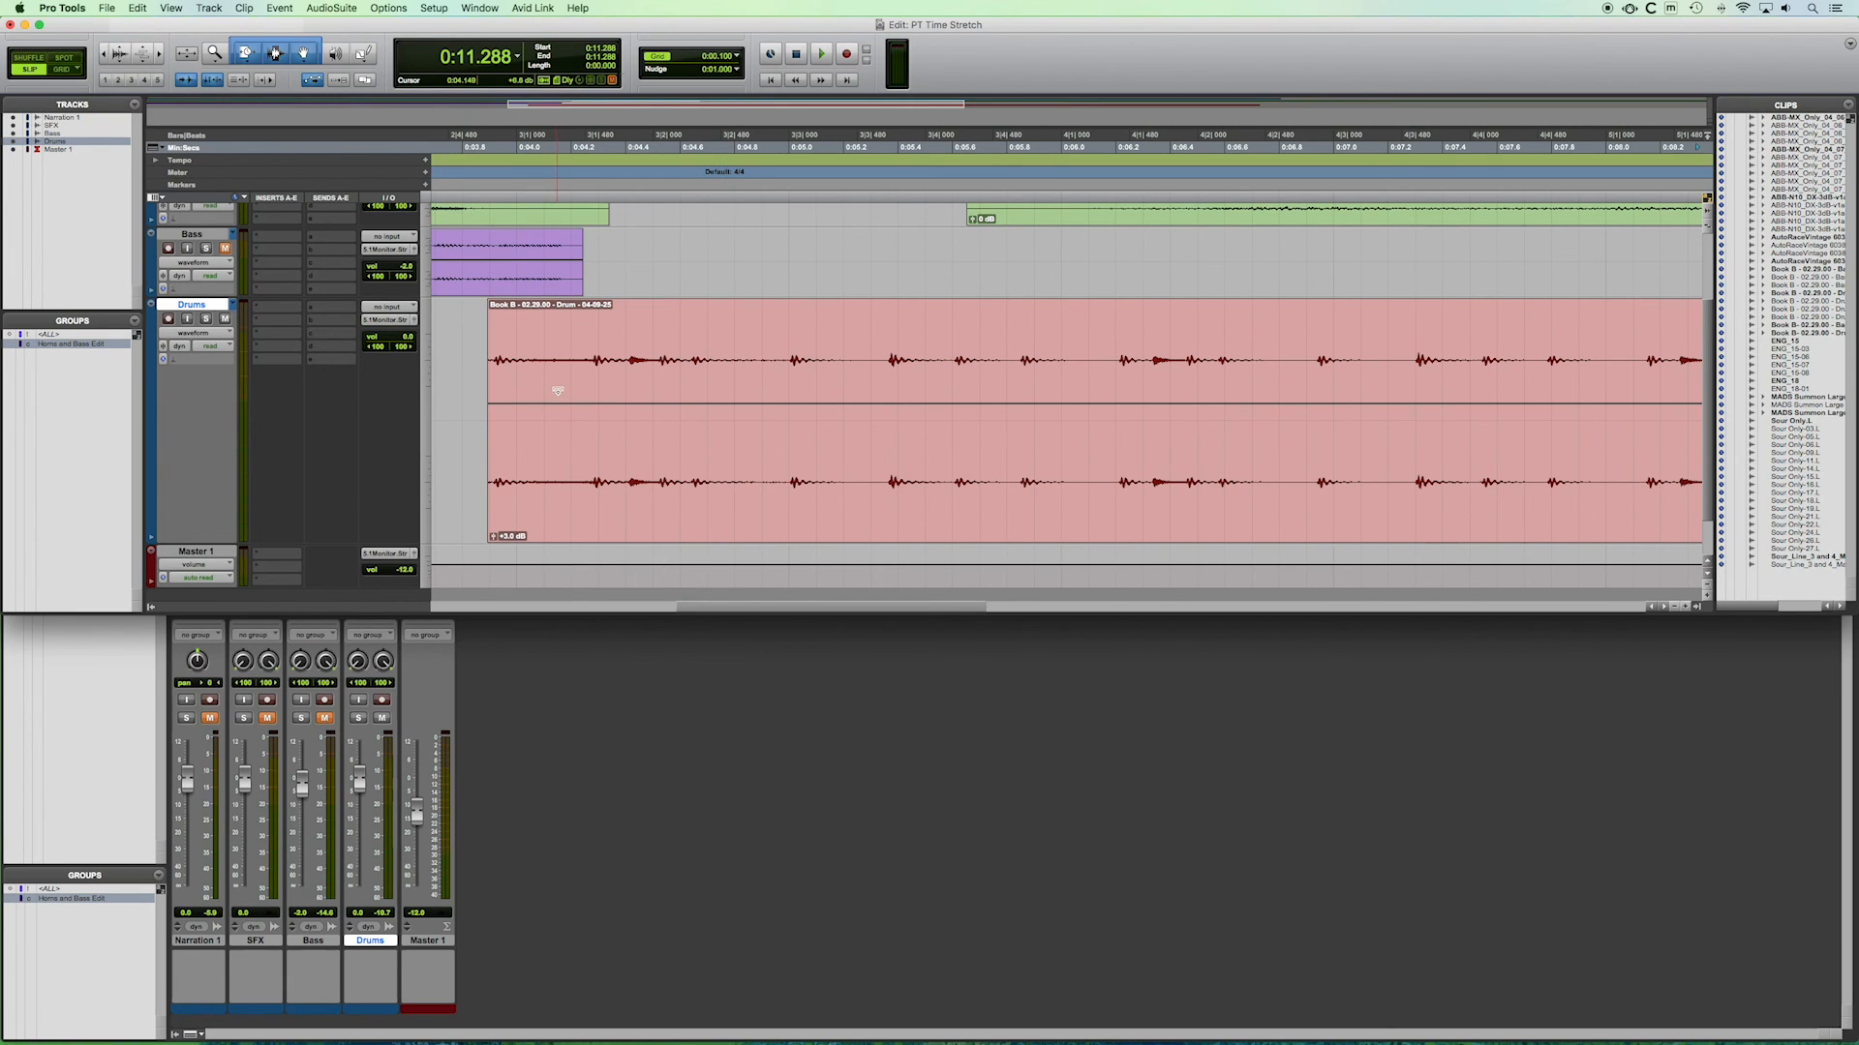
key("t")
scroll(558, 424, "left", 3)
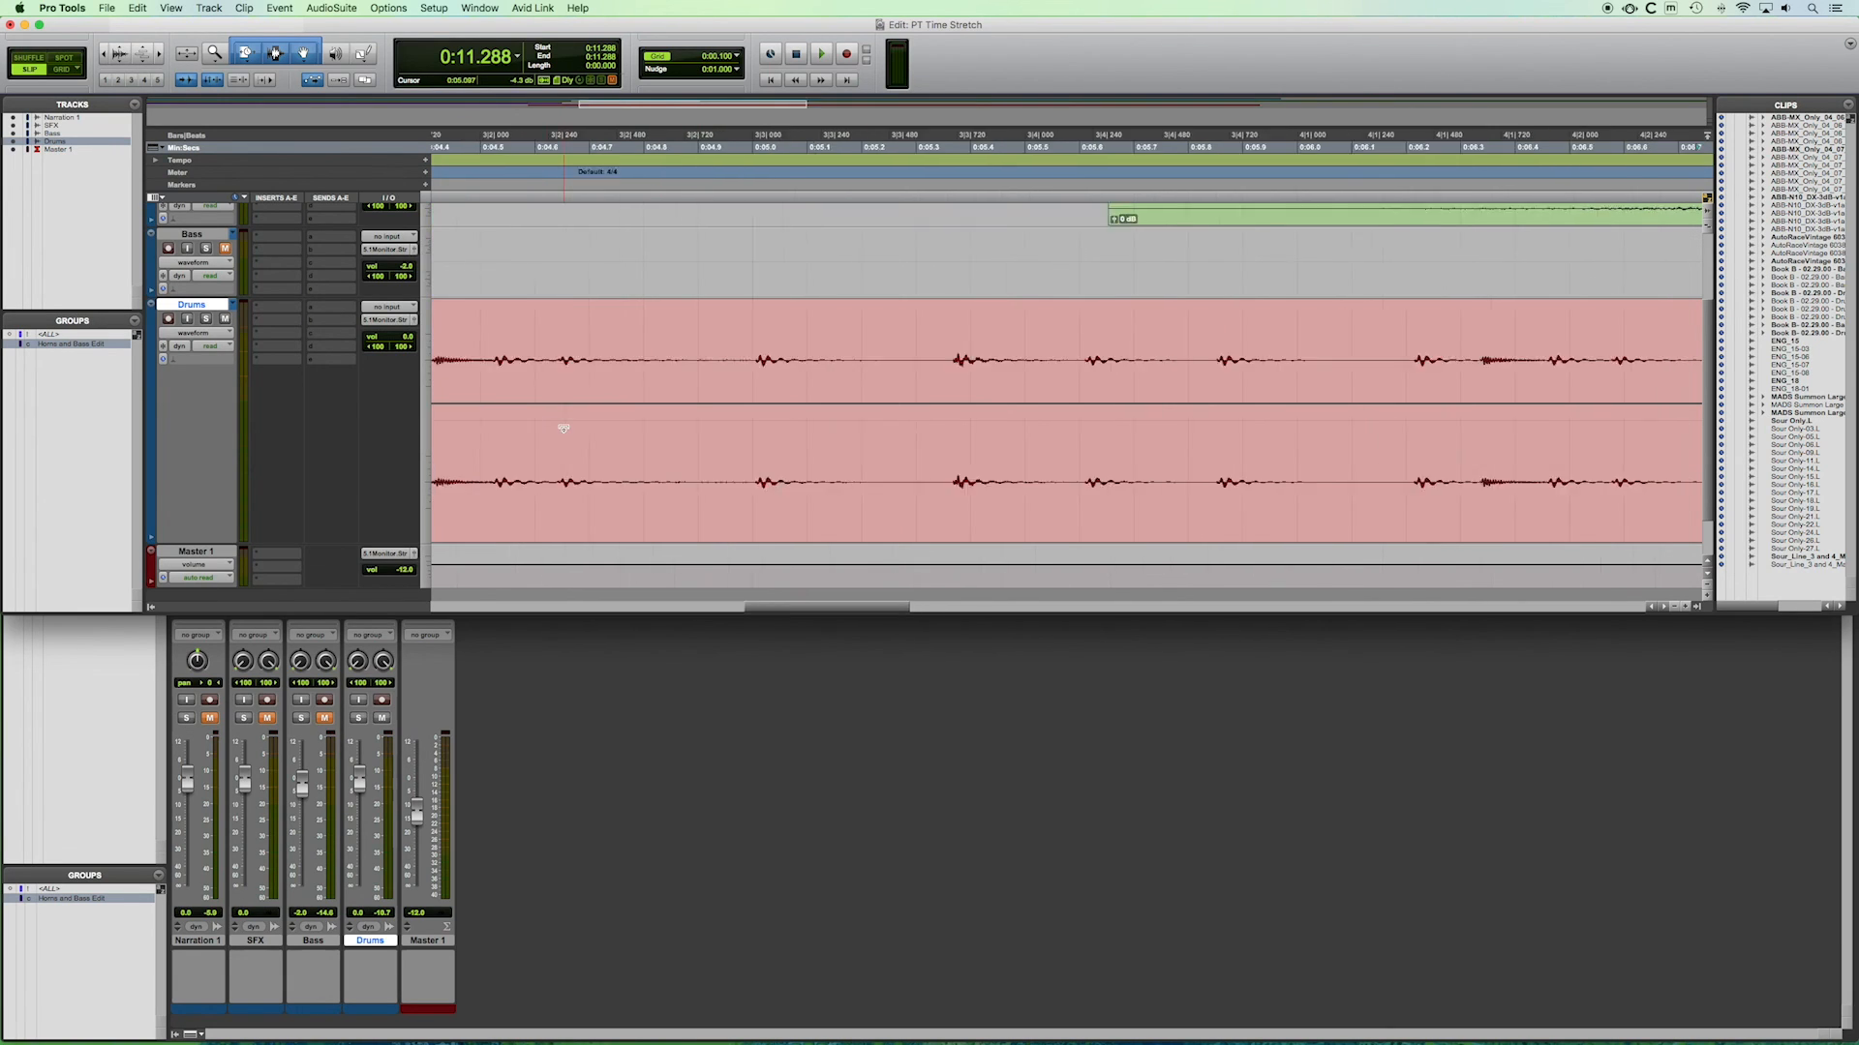
scroll(564, 427, "left", 5)
key("r")
key("r")
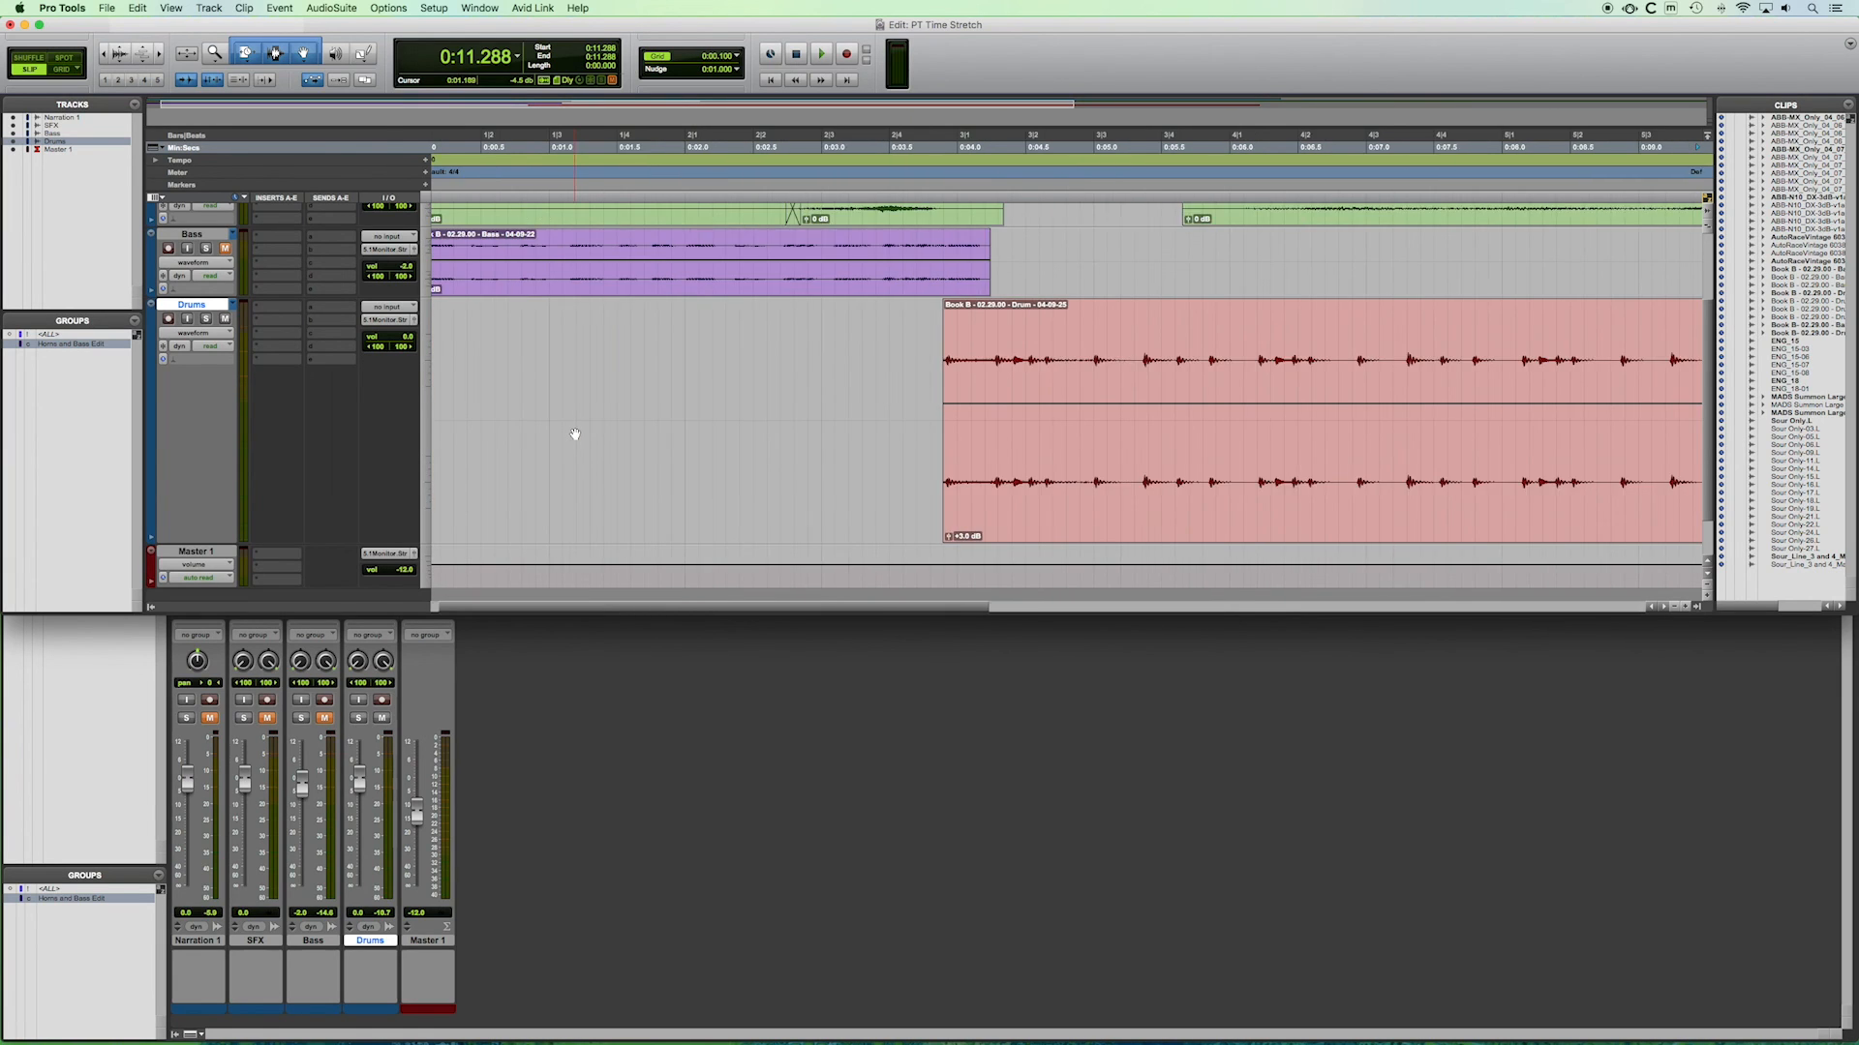
key("r")
scroll(575, 433, "right", 5)
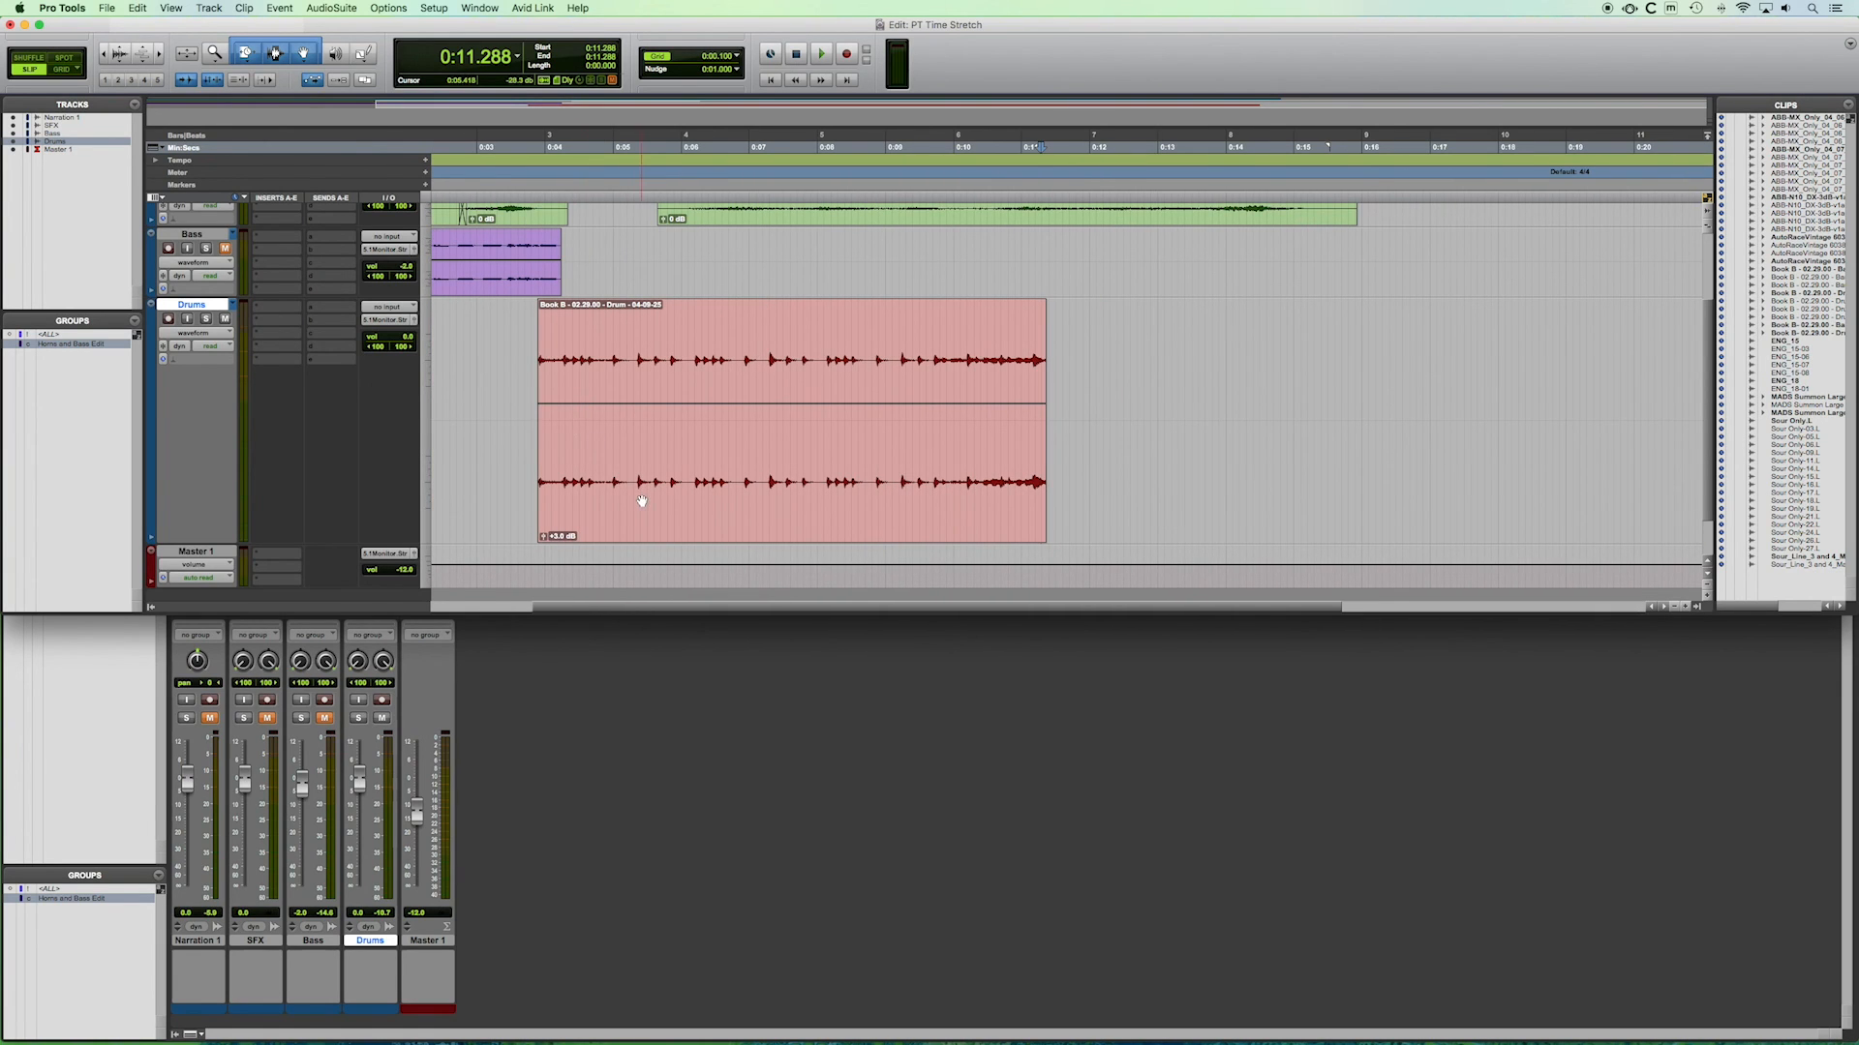
left_click(649, 502)
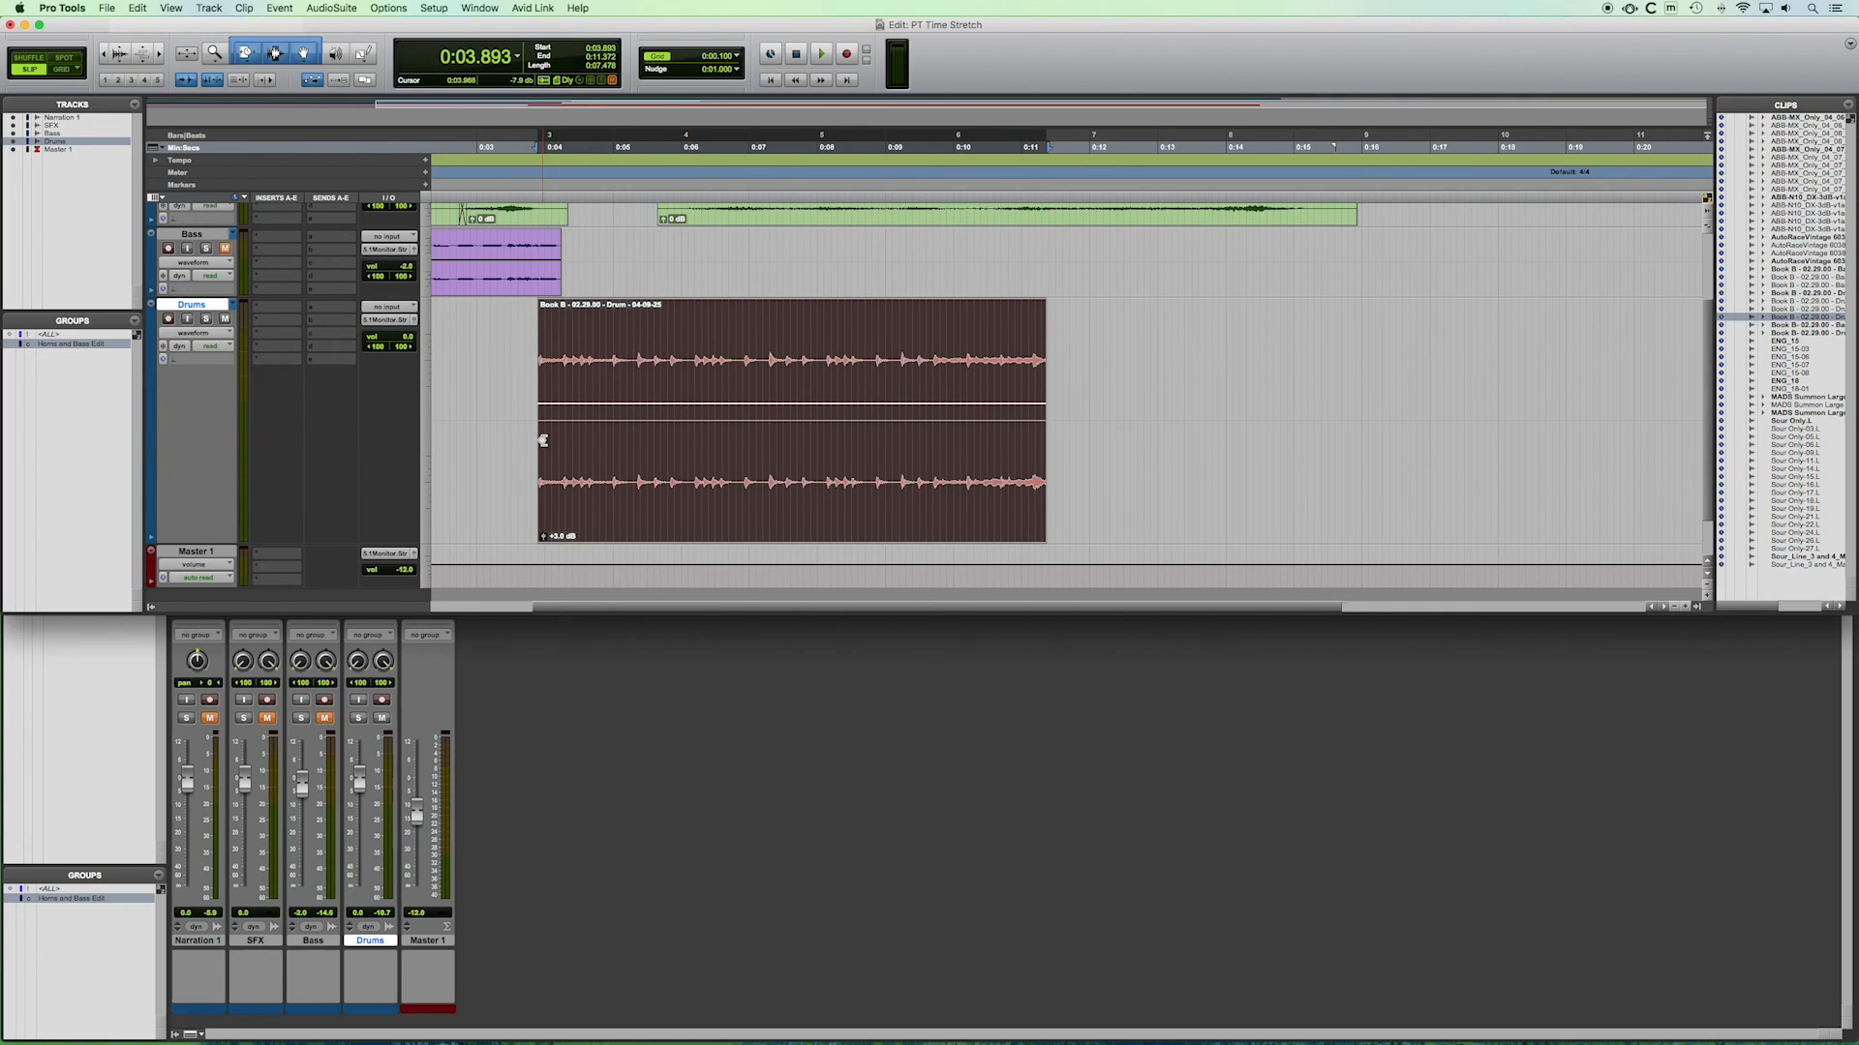
scroll(533, 448, "right", 2)
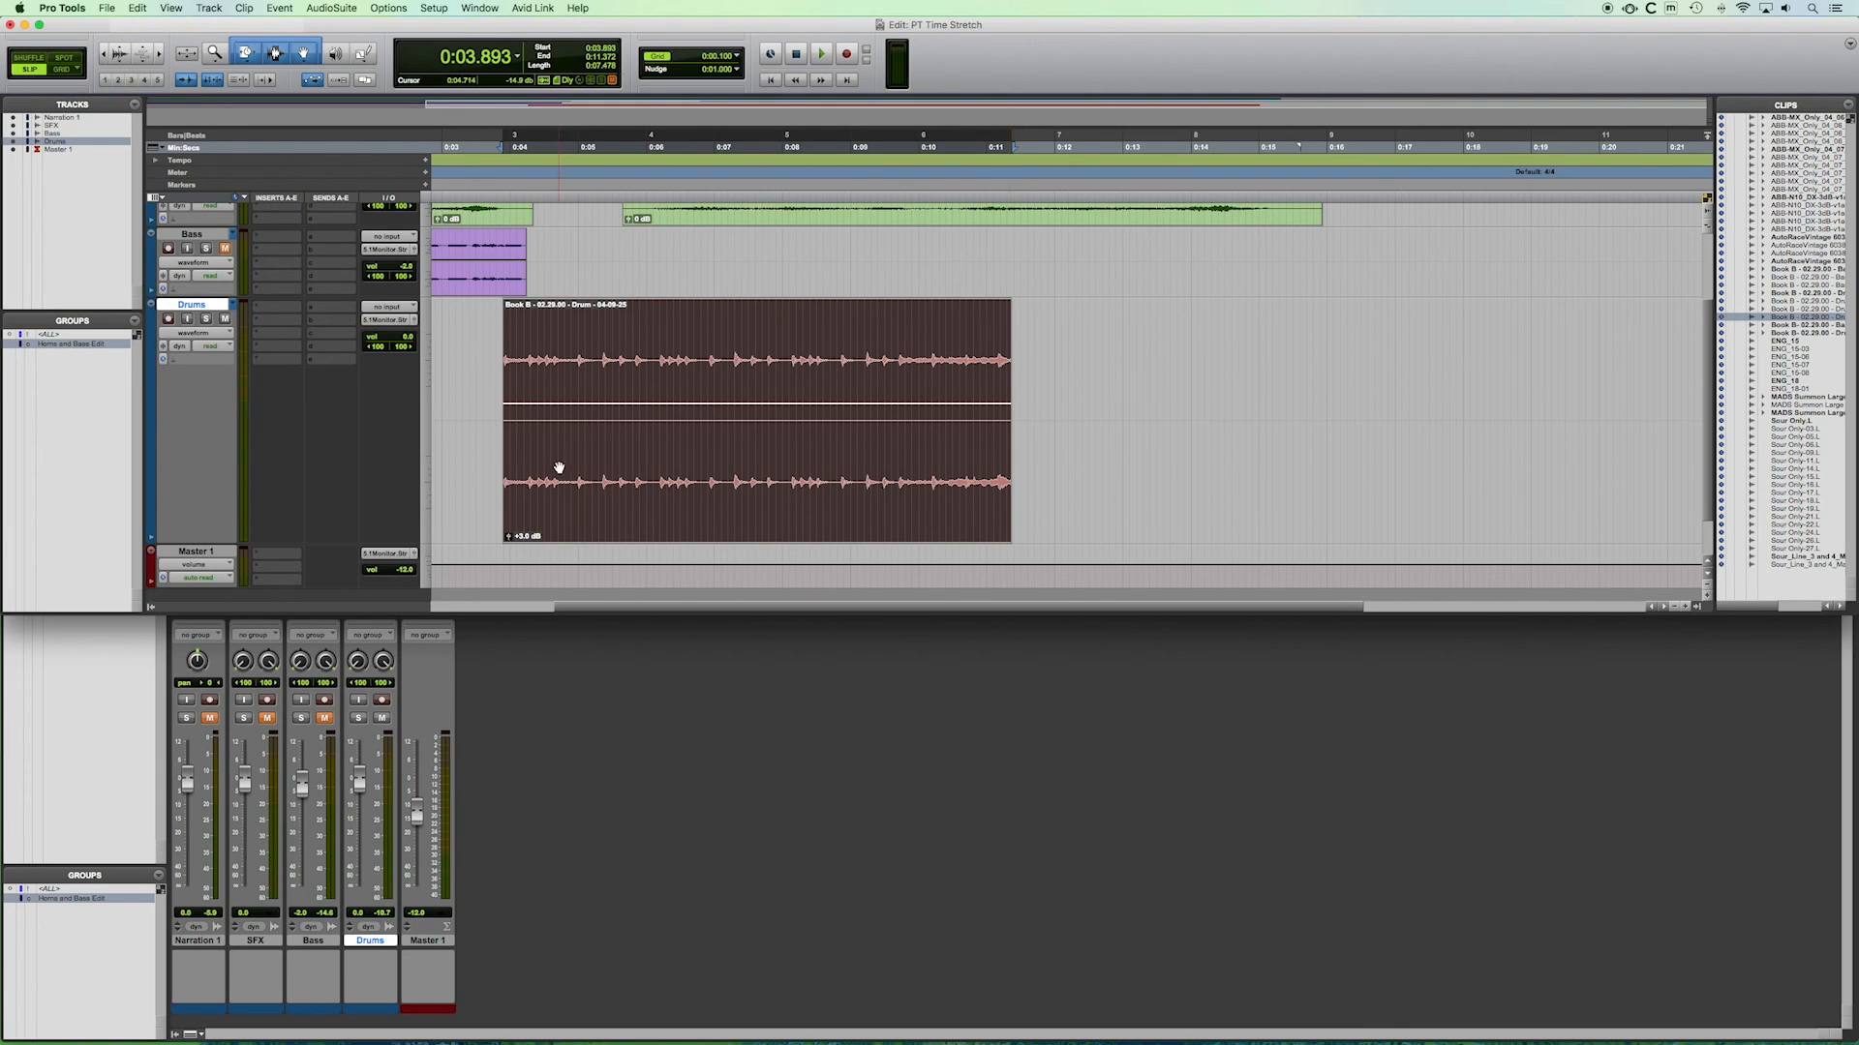
left_click_drag(510, 452, 576, 464)
key("space")
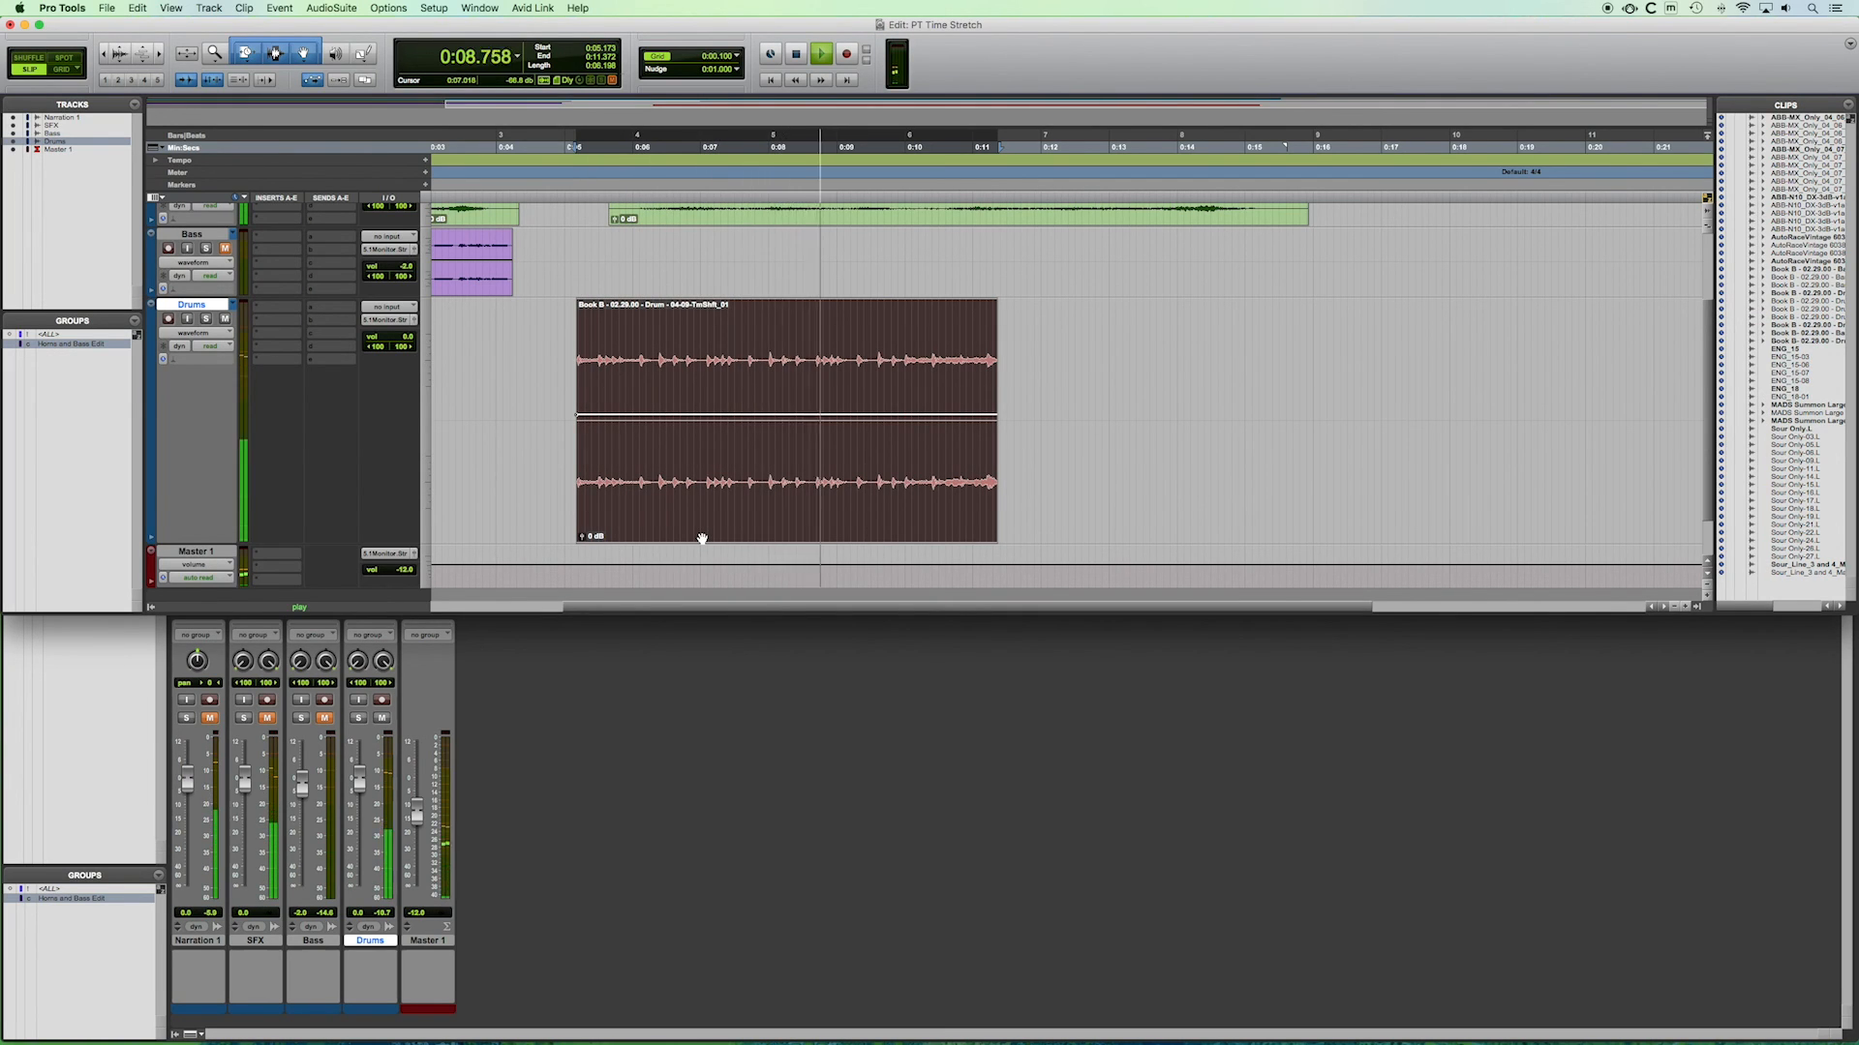
key("space")
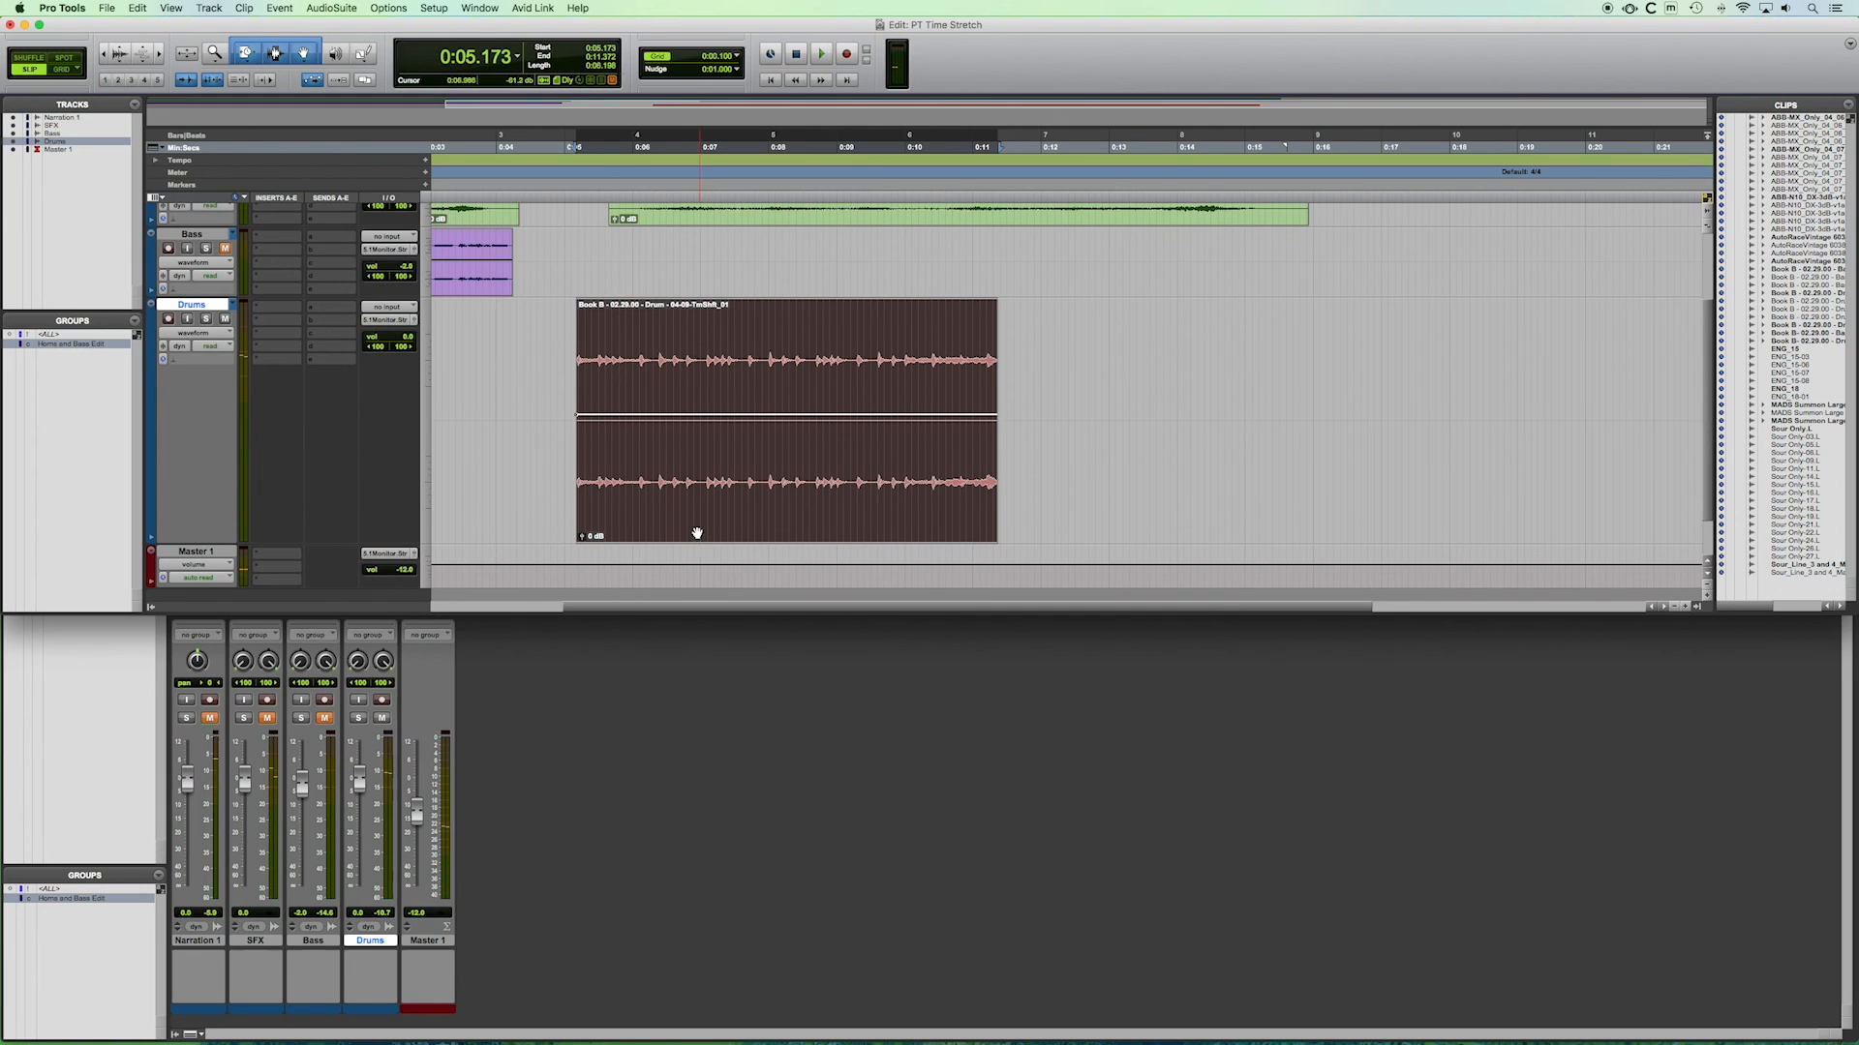
Undo the drum clip's time compression and play the original for comparison.
key("super+z")
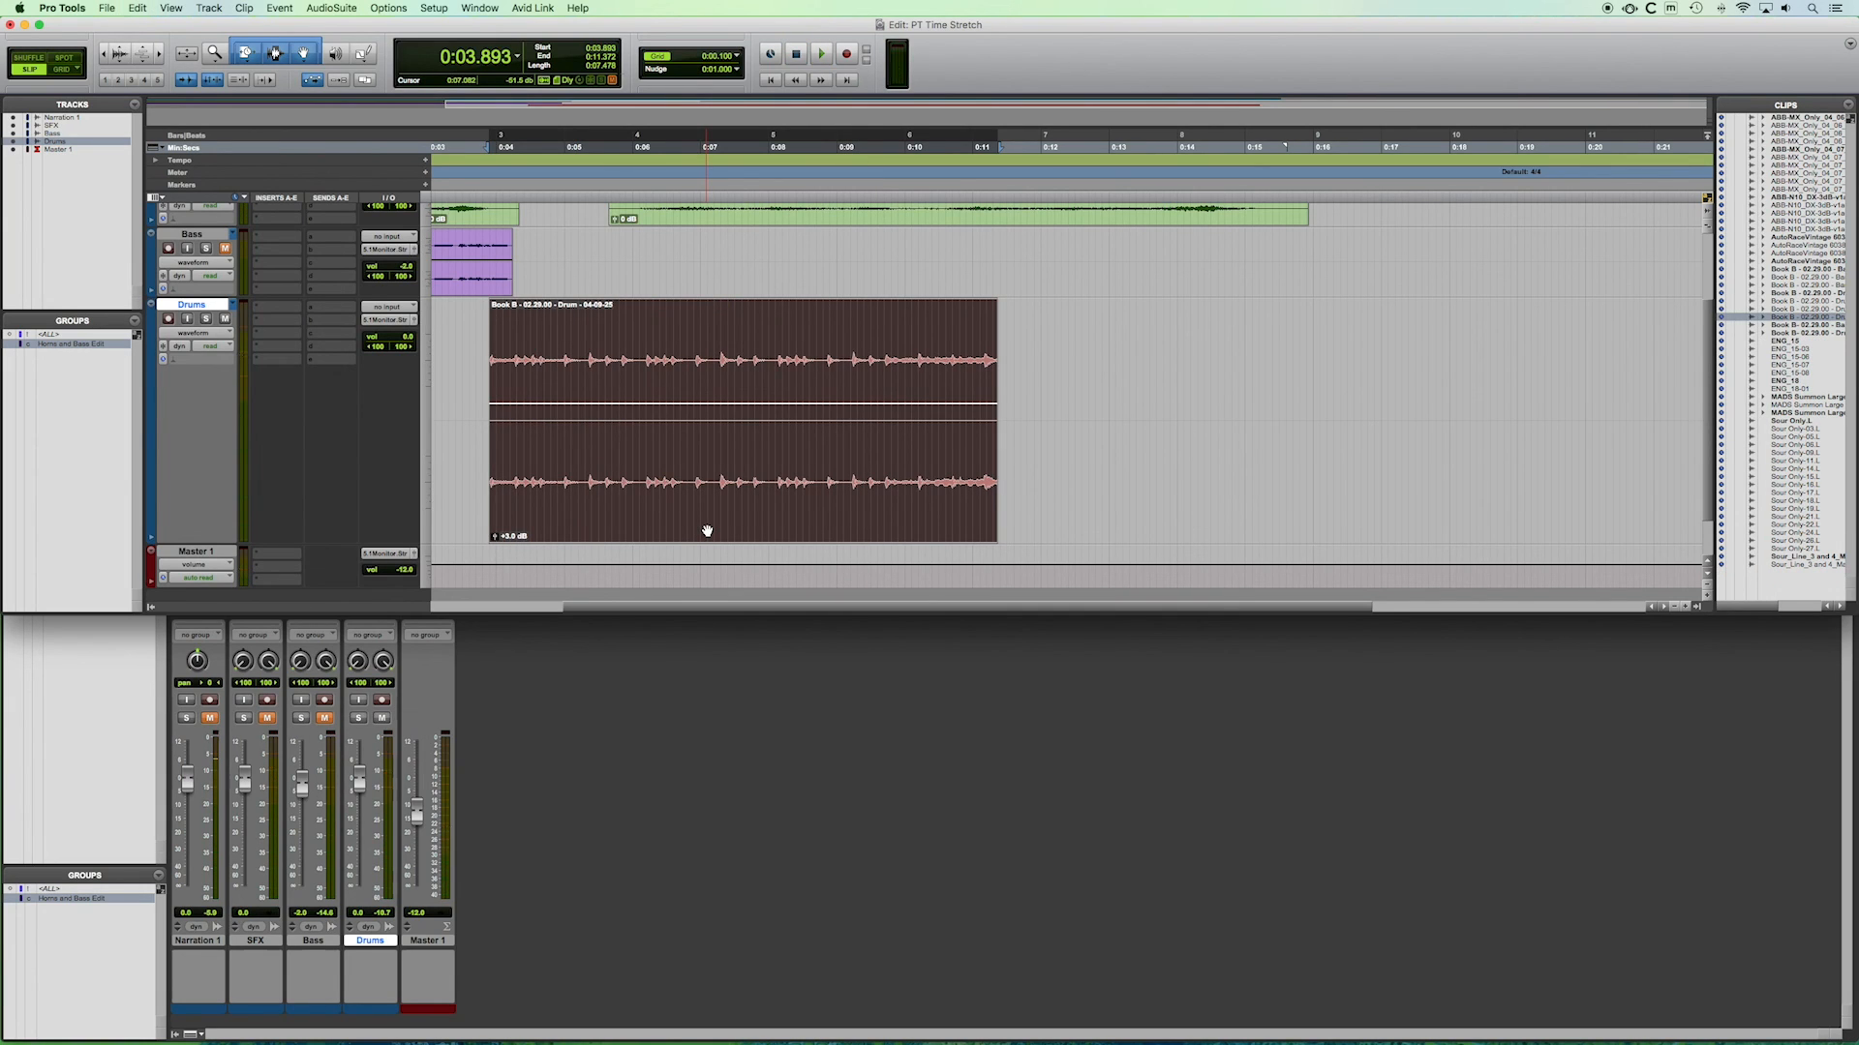
key("space")
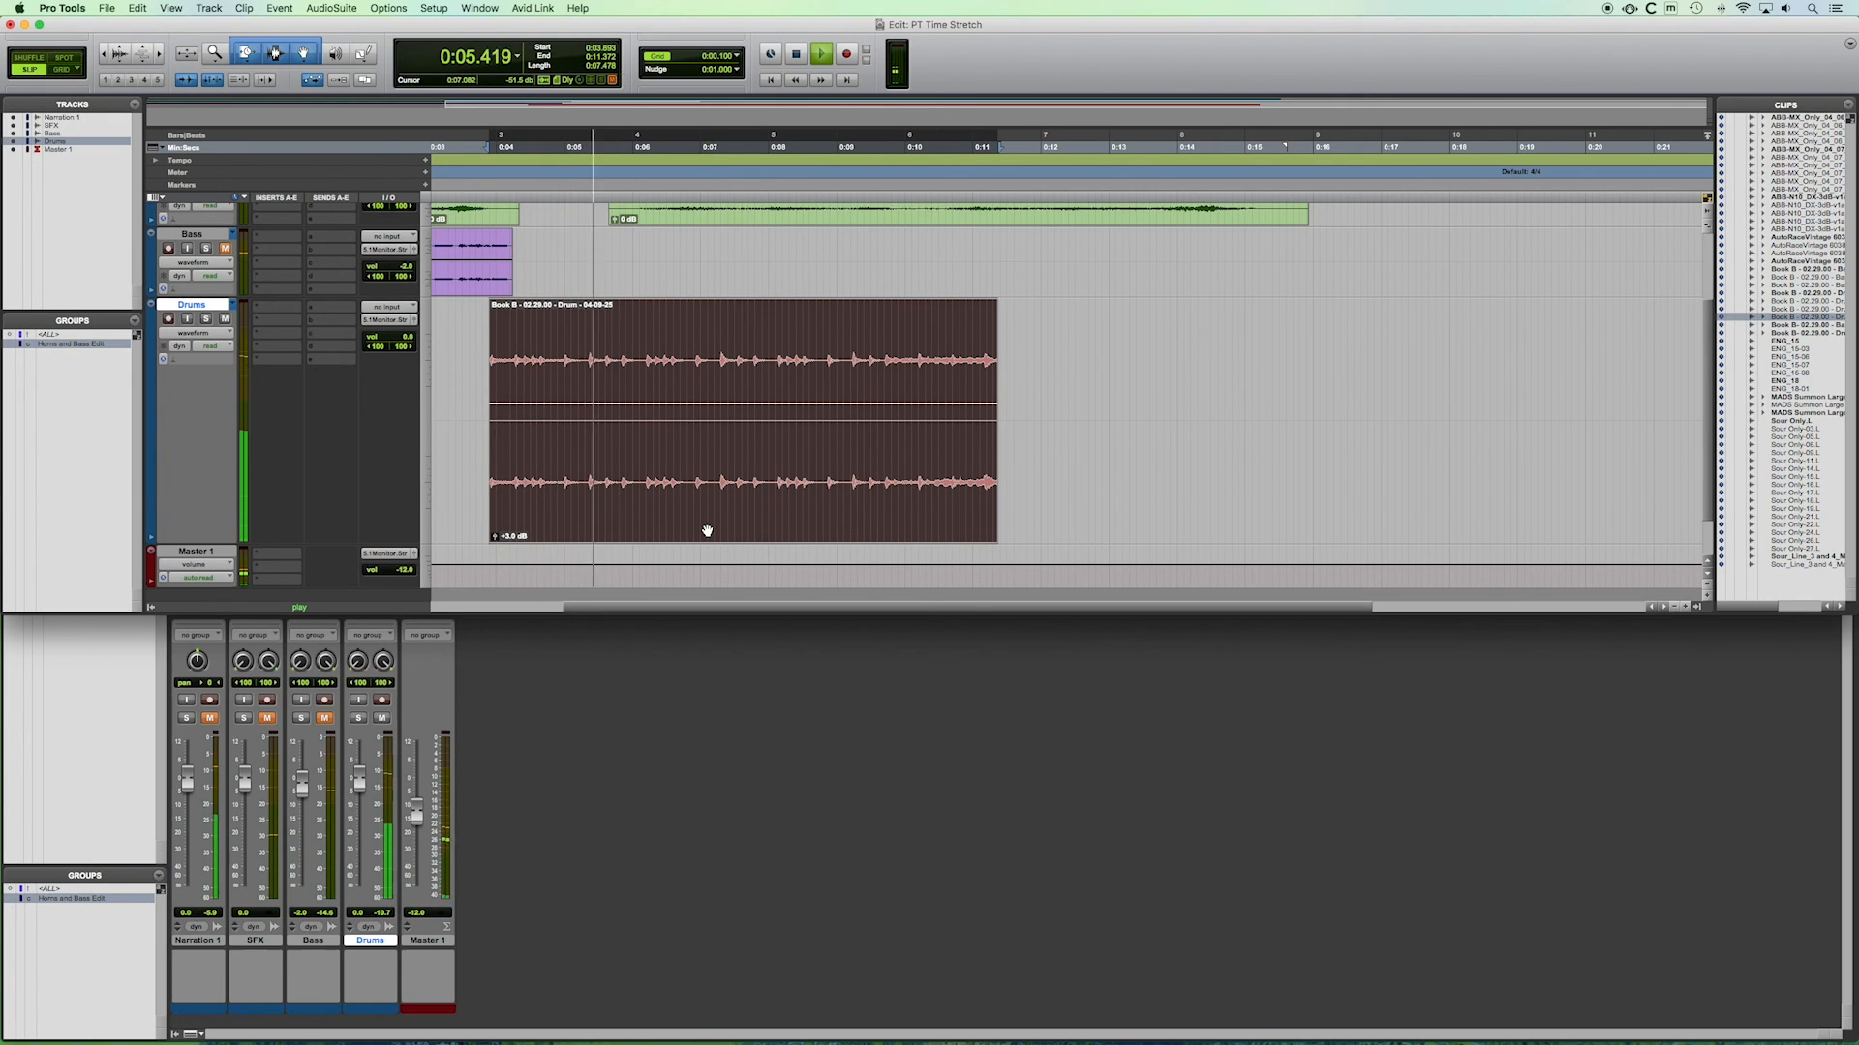
key("space")
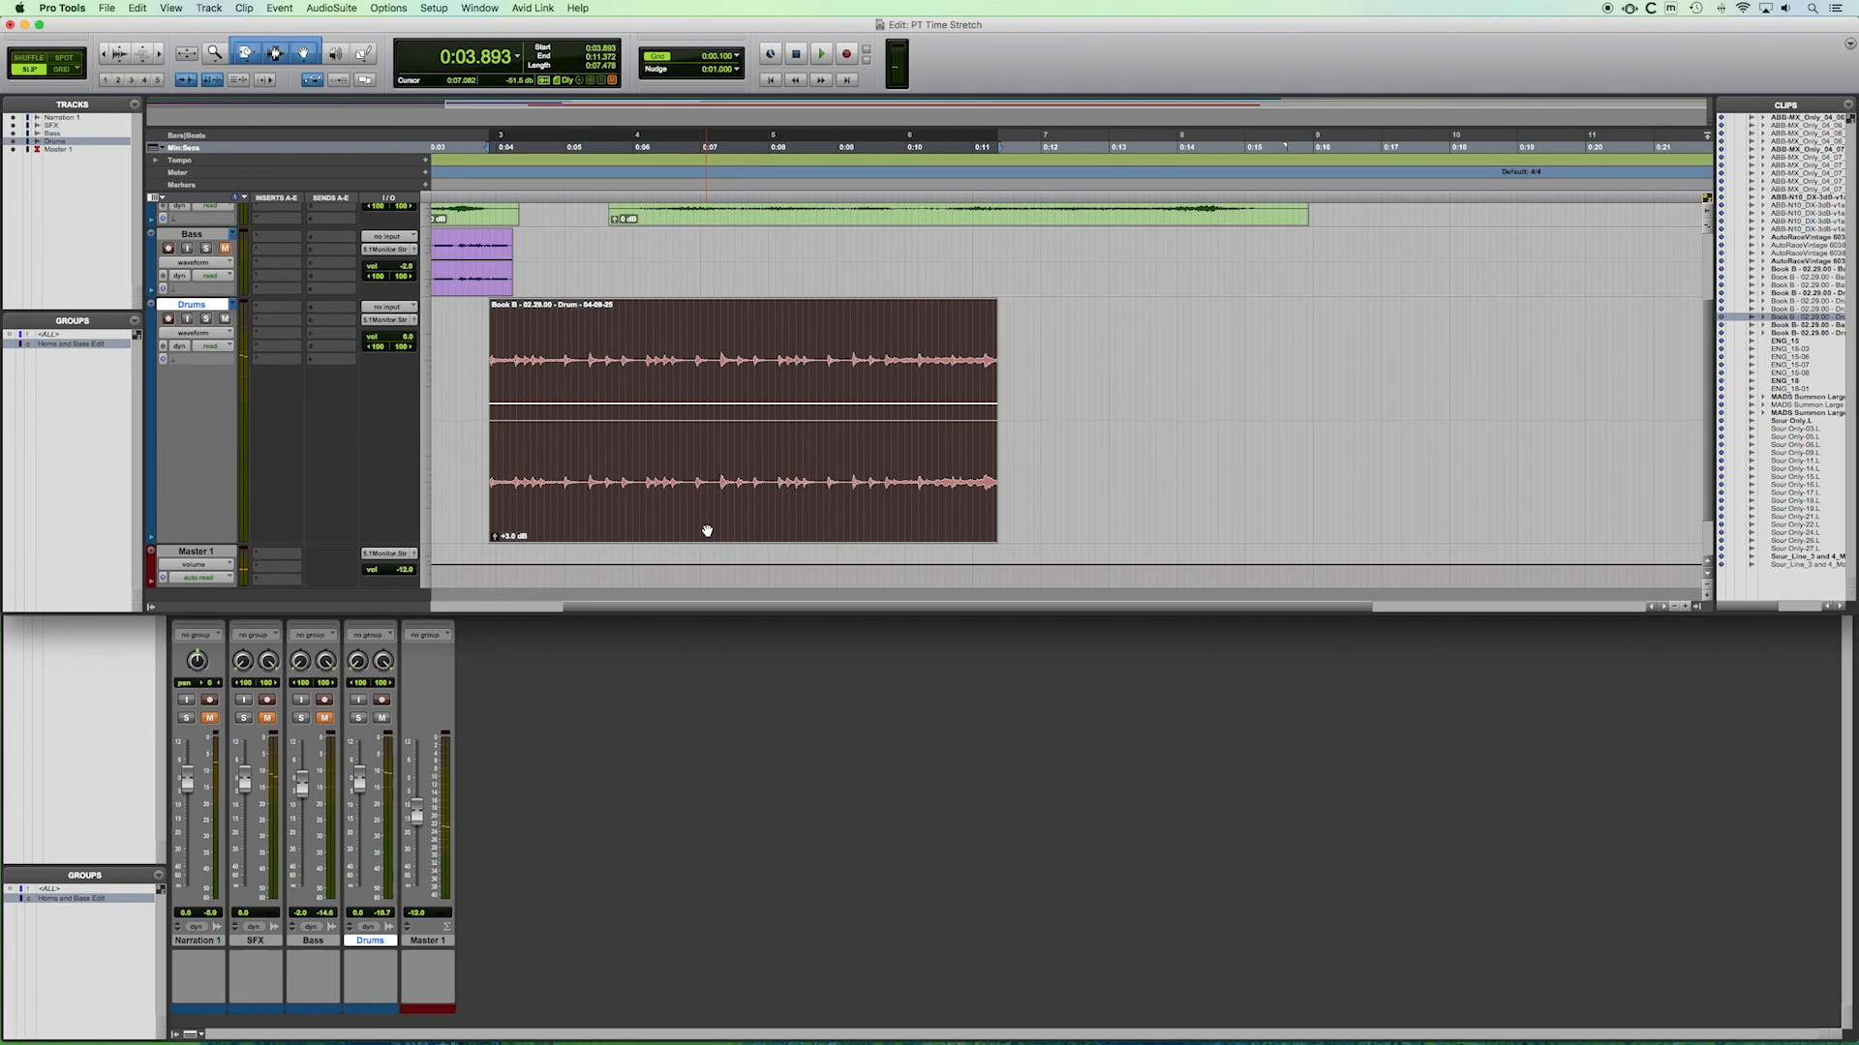
Redo the drum clip's time compression and play the shortened version again.
key("super+shift+z")
key("space")
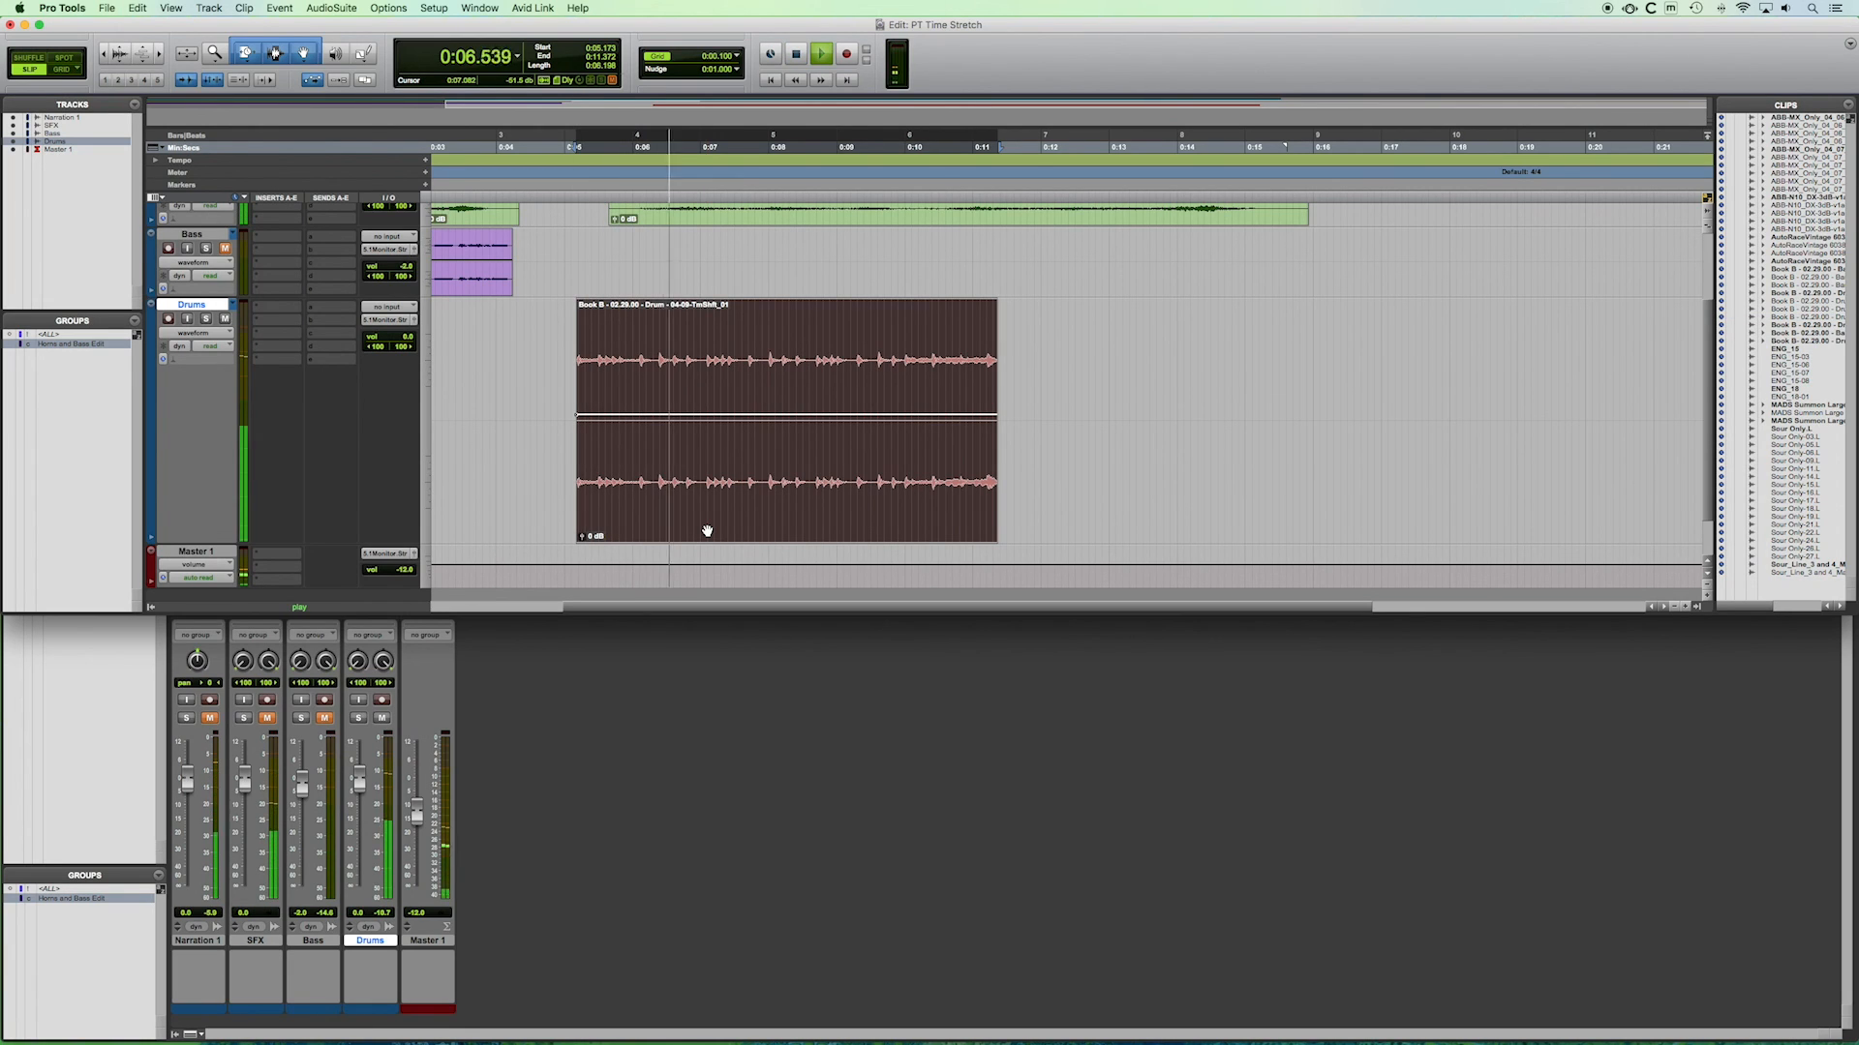
key("space")
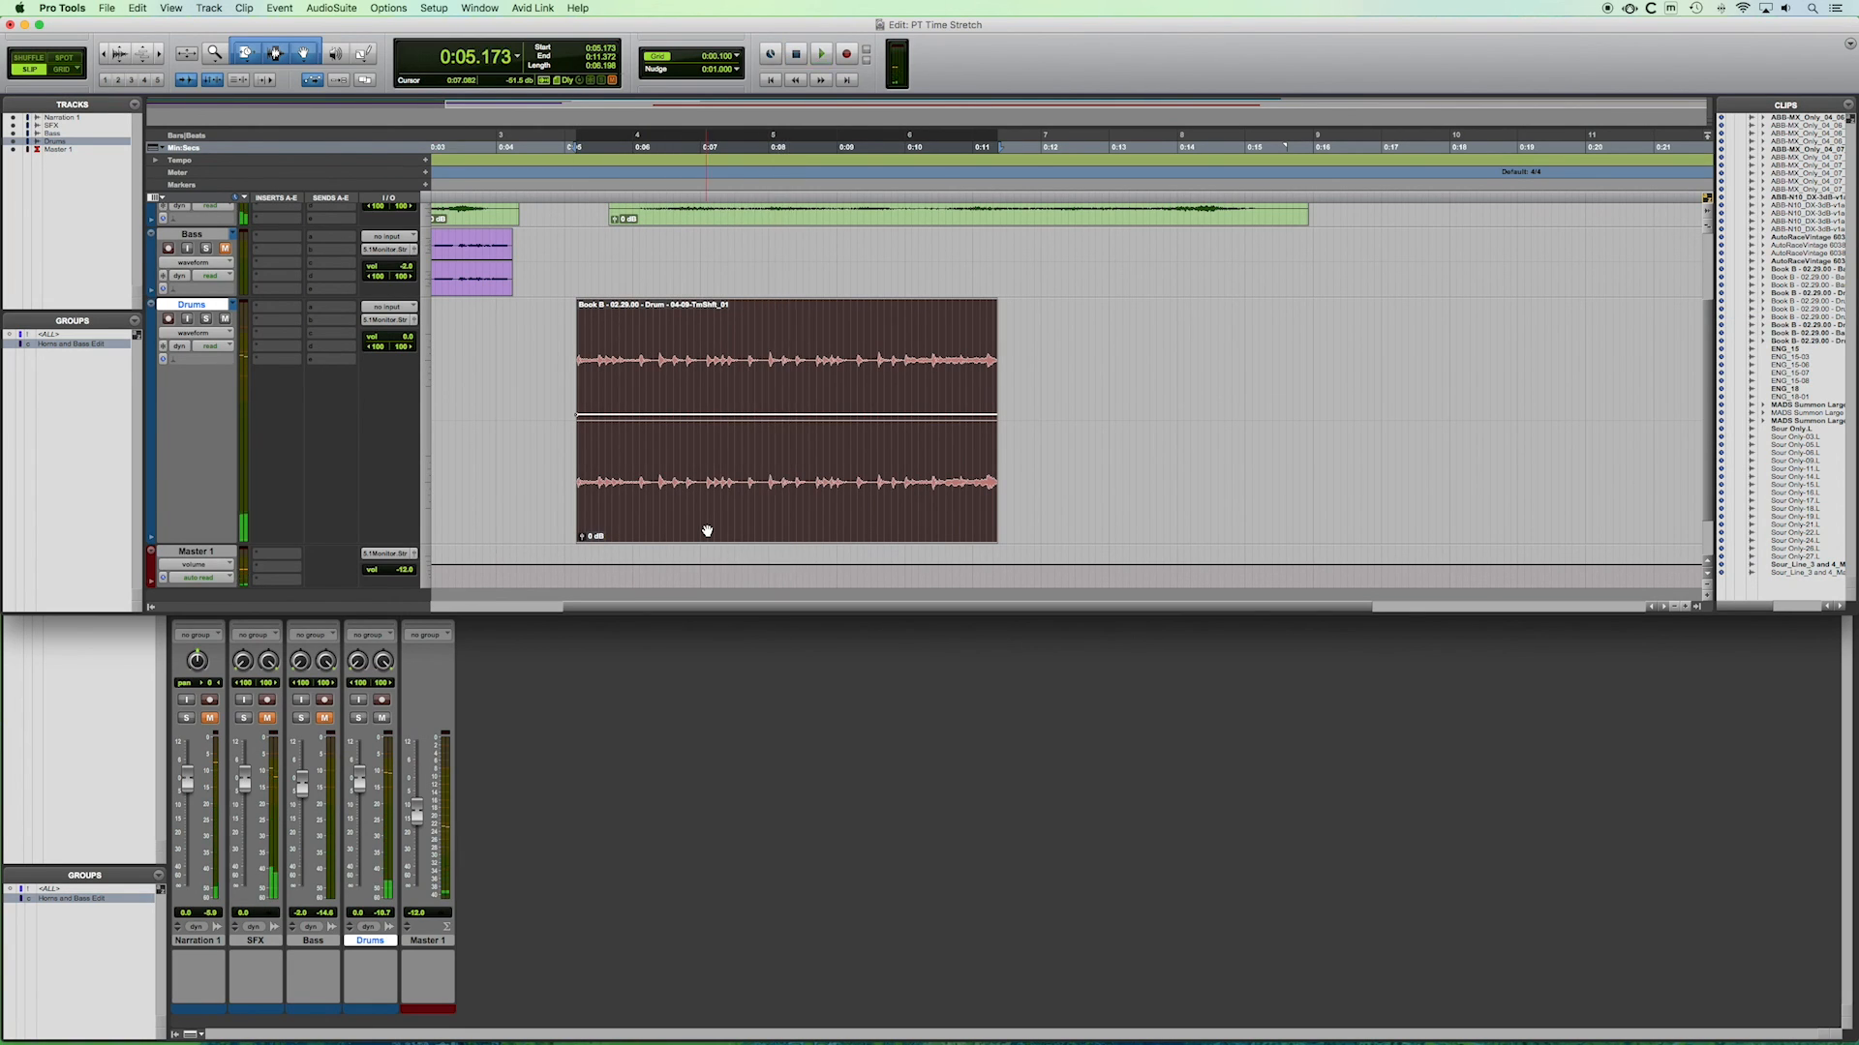
Replace the drum clip's compression with a time expansion that extends its end to about 12.8 seconds, and play the result.
key("super+z")
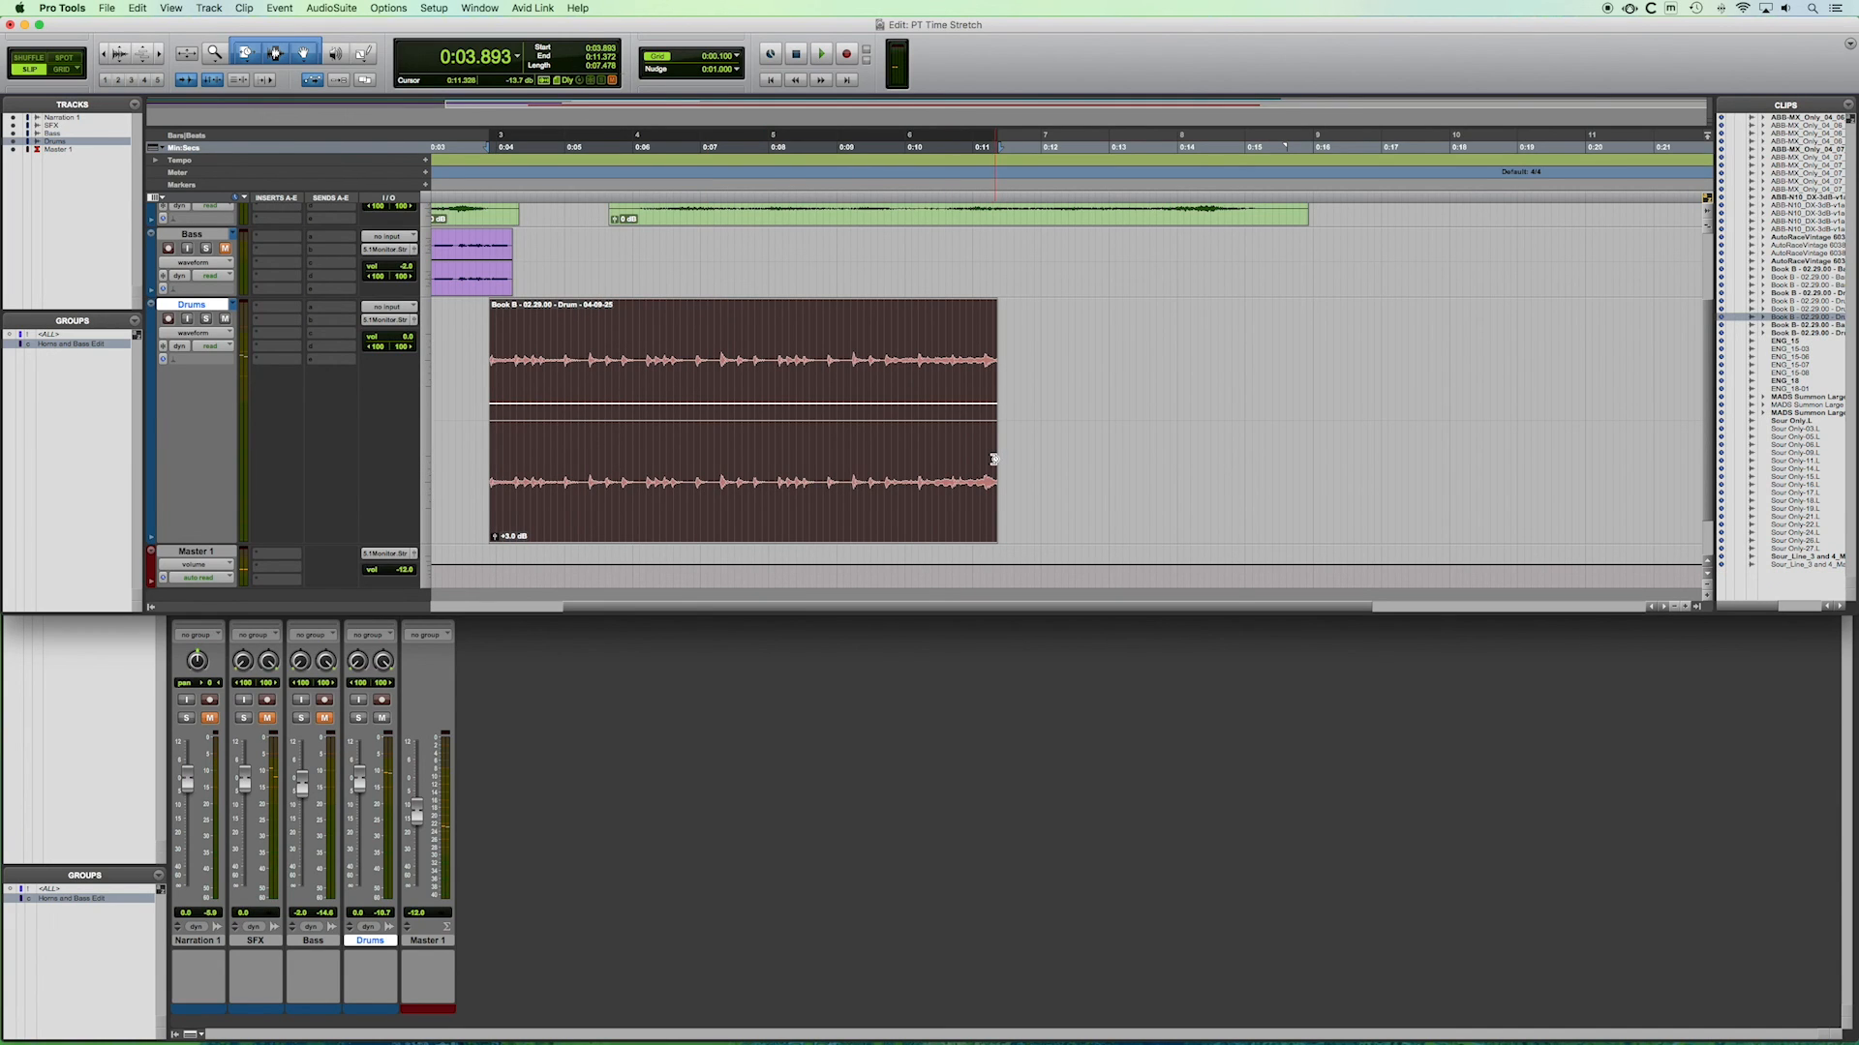
left_click_drag(993, 459, 1096, 473)
key("space")
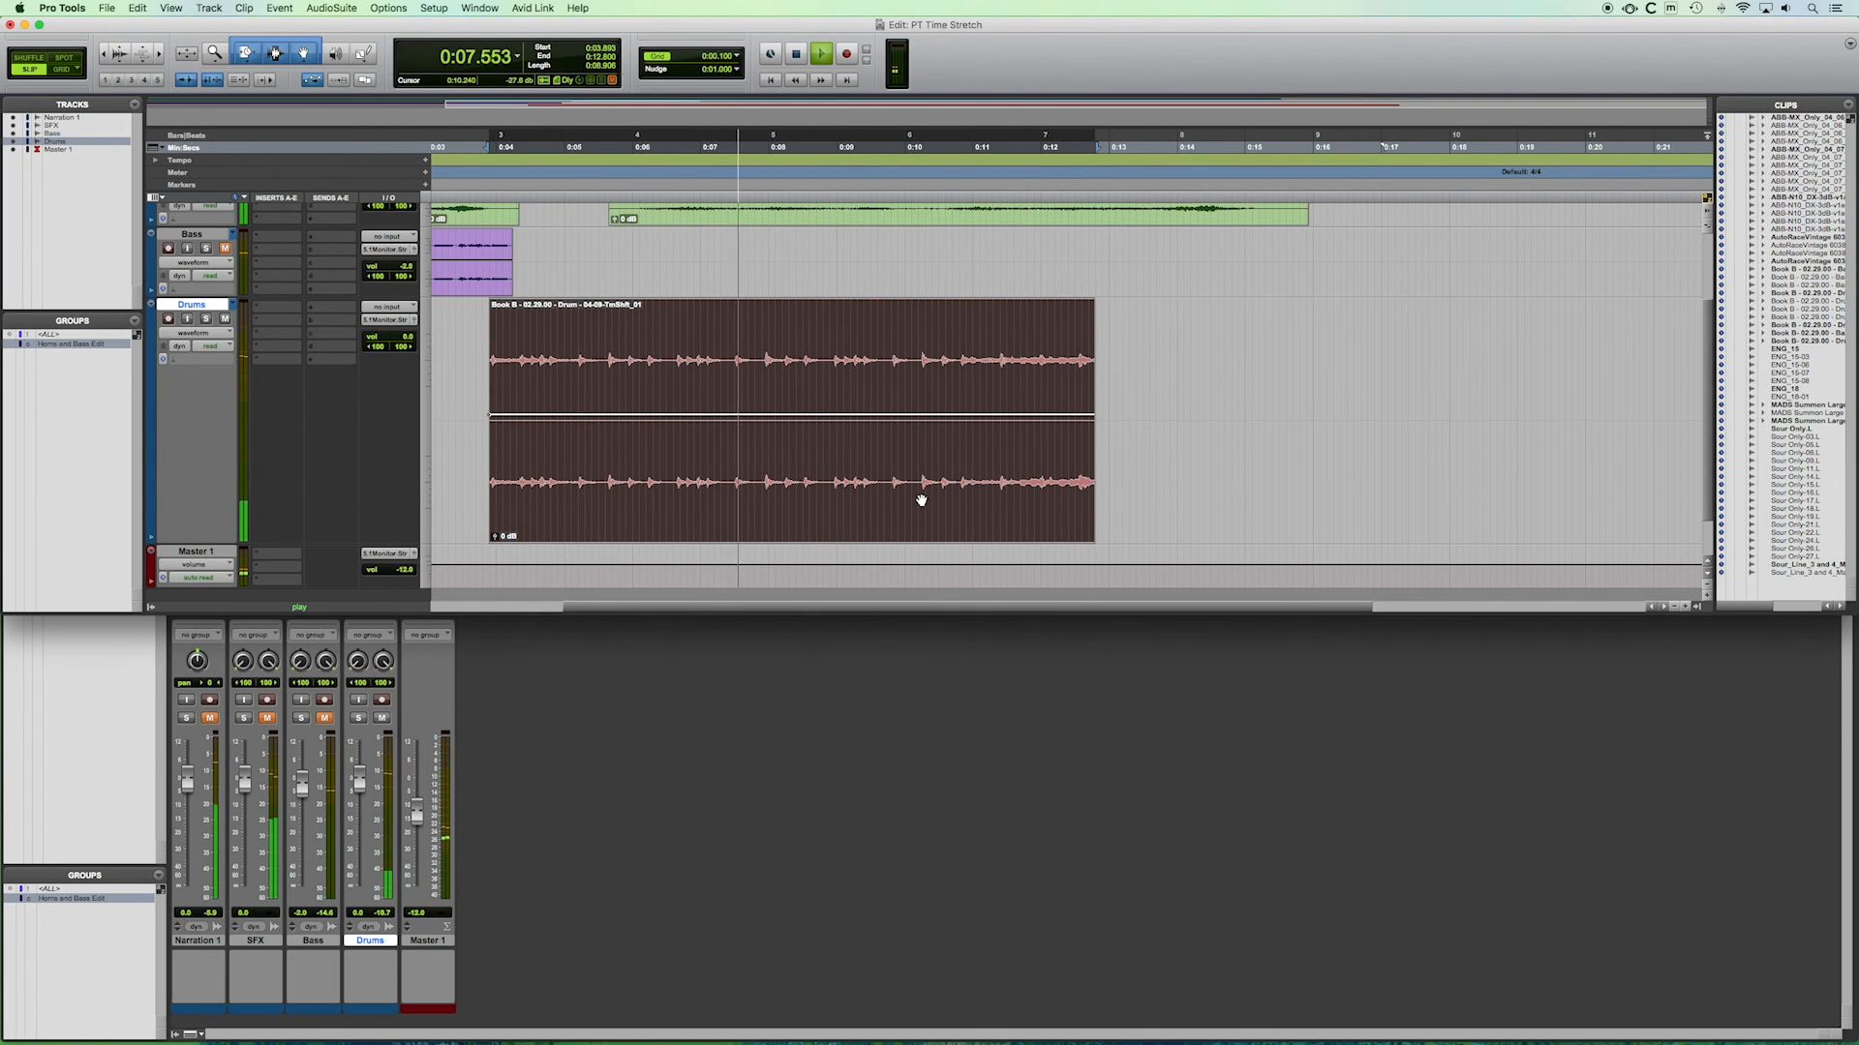
key("space")
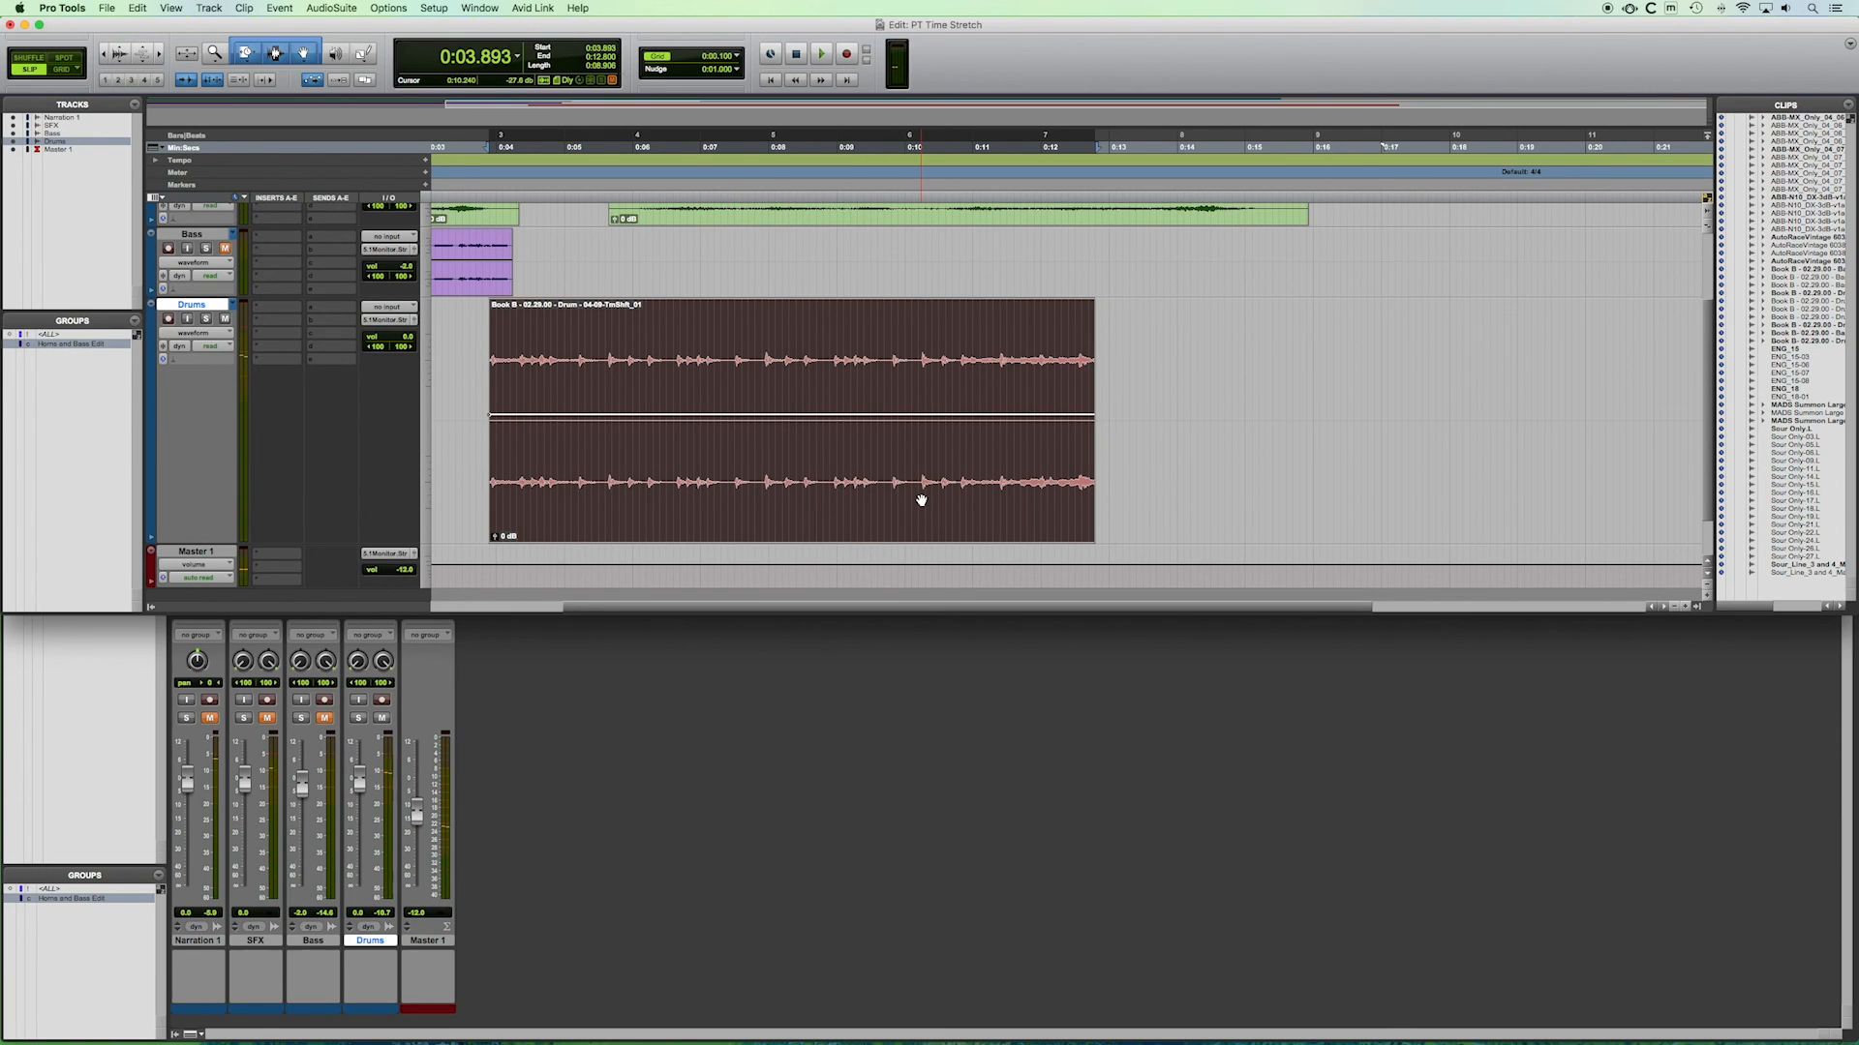